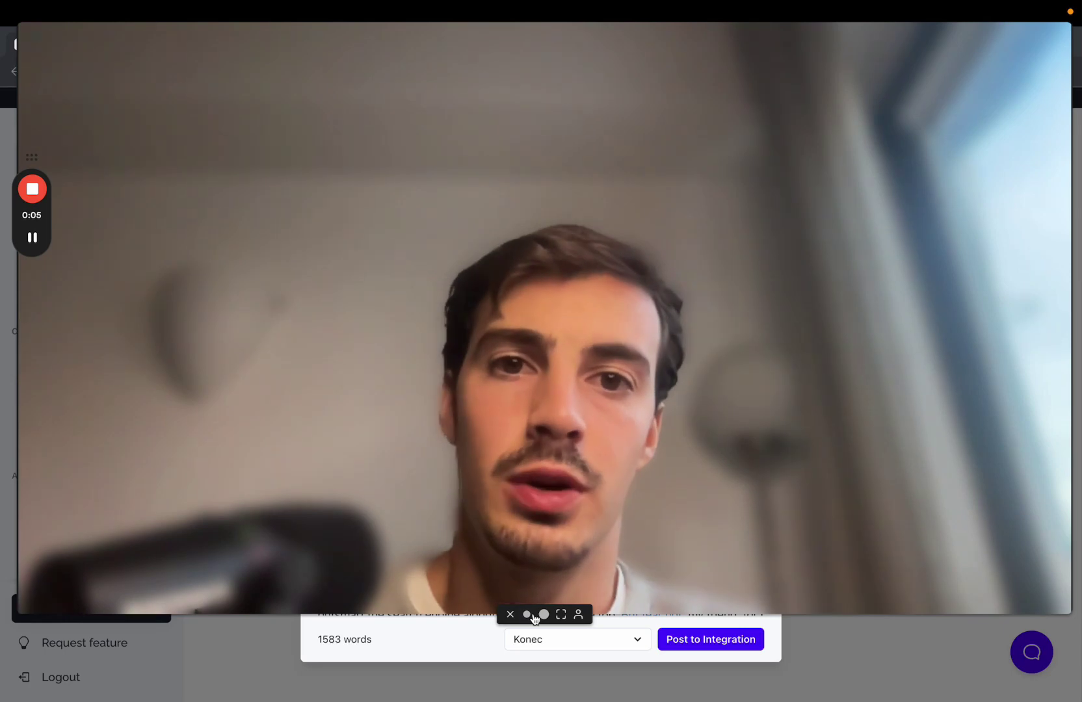
left_click(527, 615)
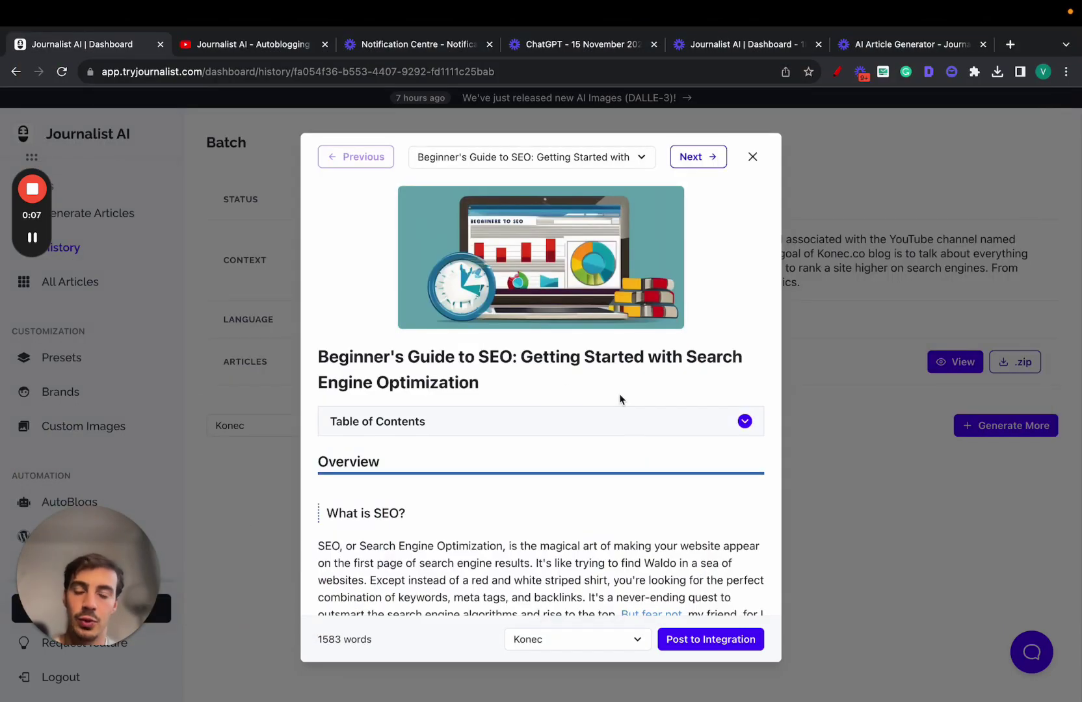
Step: Review the generated "Beginner's Guide to SEO" article from start to end, including its headings, images, video and links, and close the preview
scroll(641, 301, "down", 1)
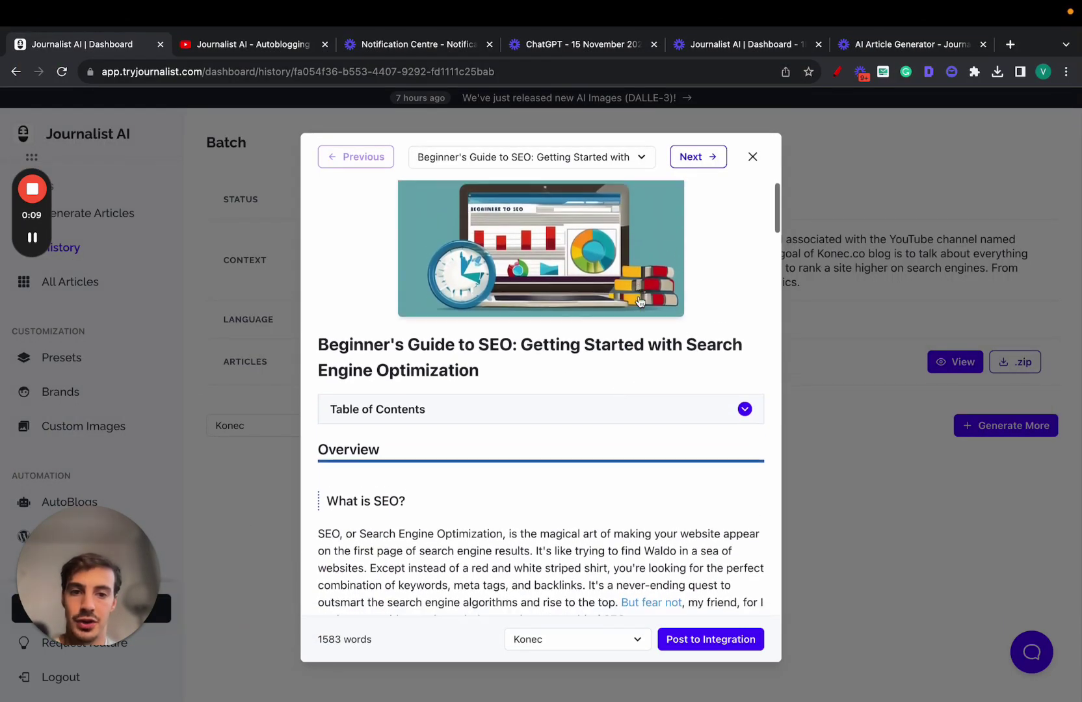
scroll(509, 280, "down", 5)
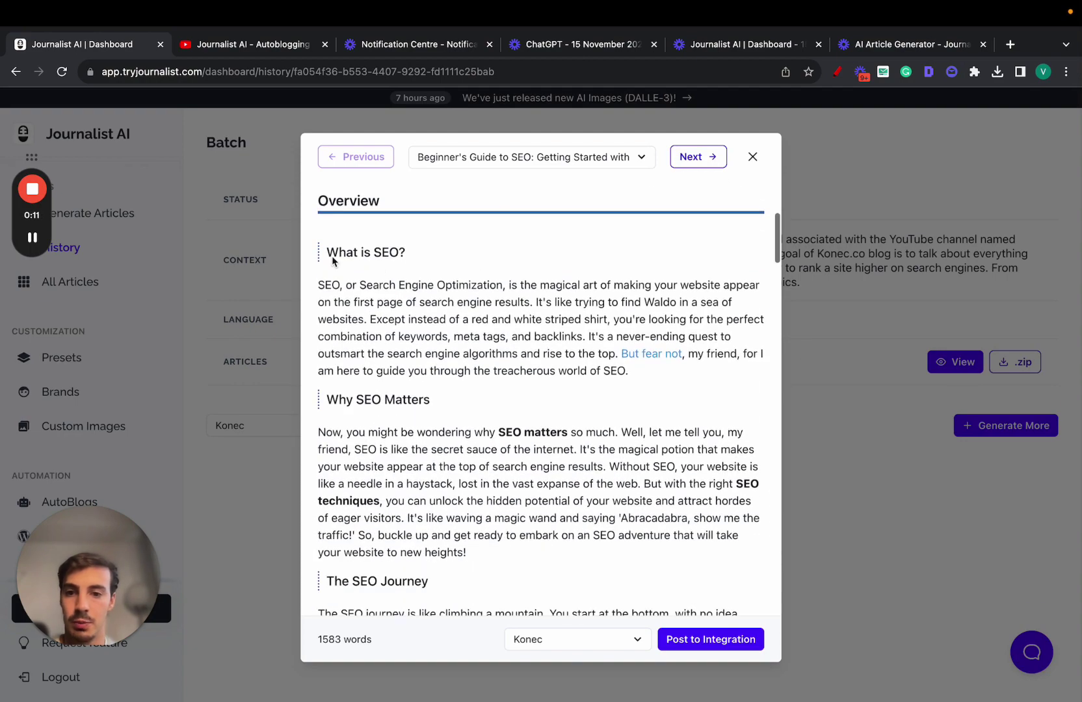
left_click_drag(332, 256, 406, 254)
scroll(585, 364, "down", 5)
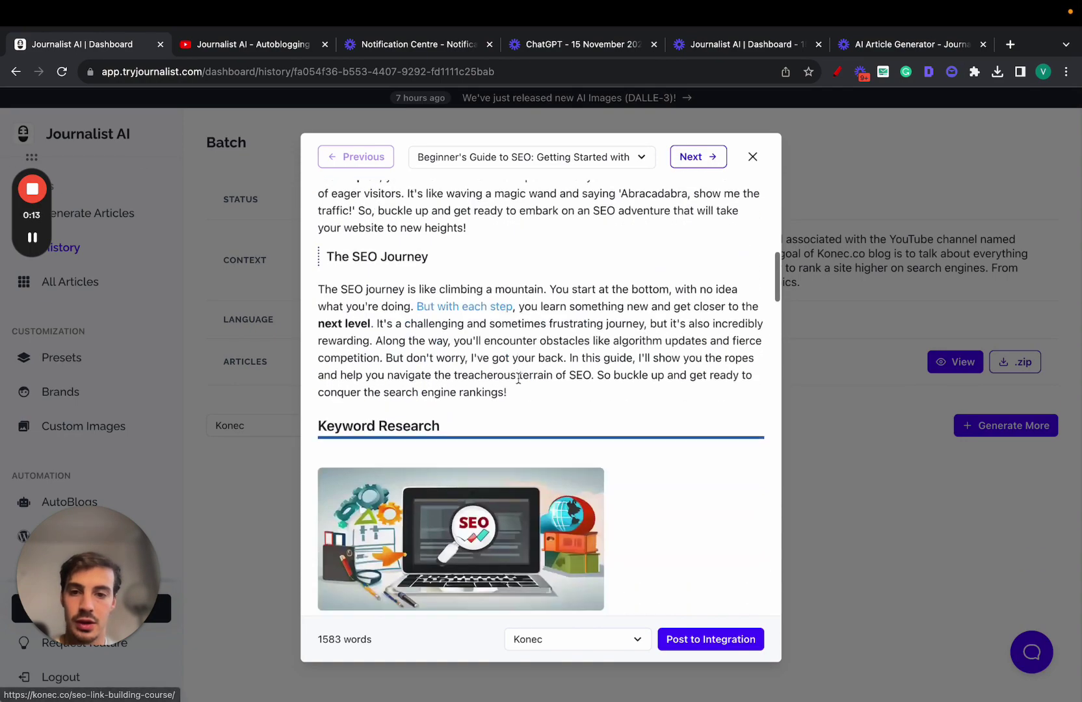
scroll(519, 377, "down", 6)
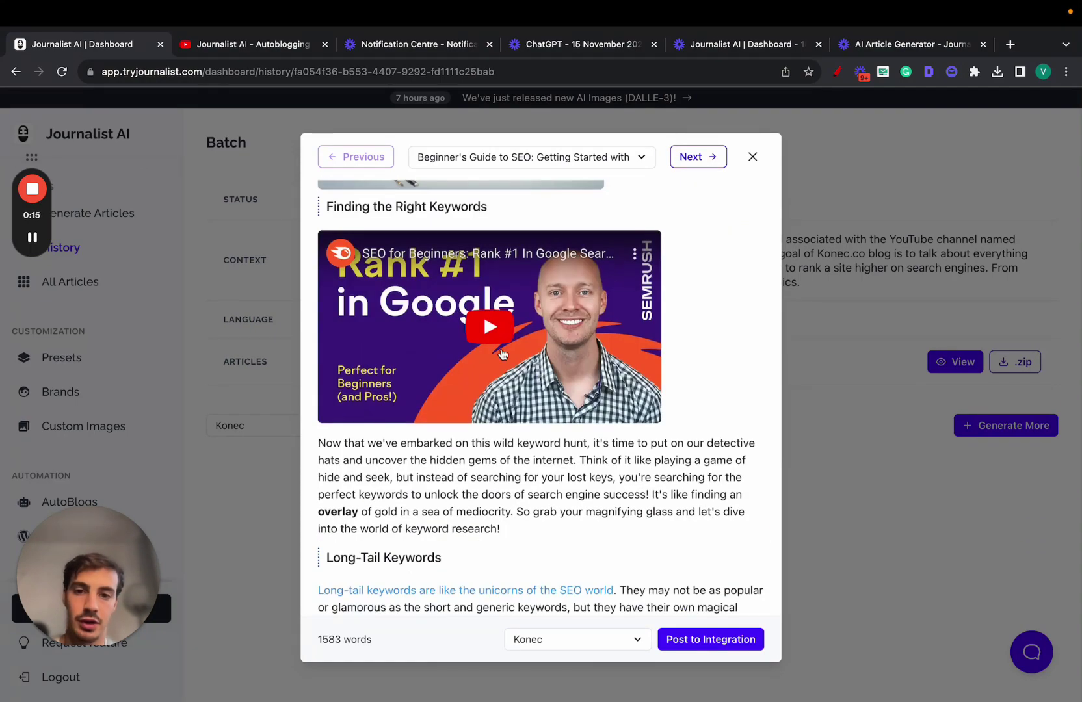
scroll(502, 354, "up", 15)
scroll(621, 467, "down", 1)
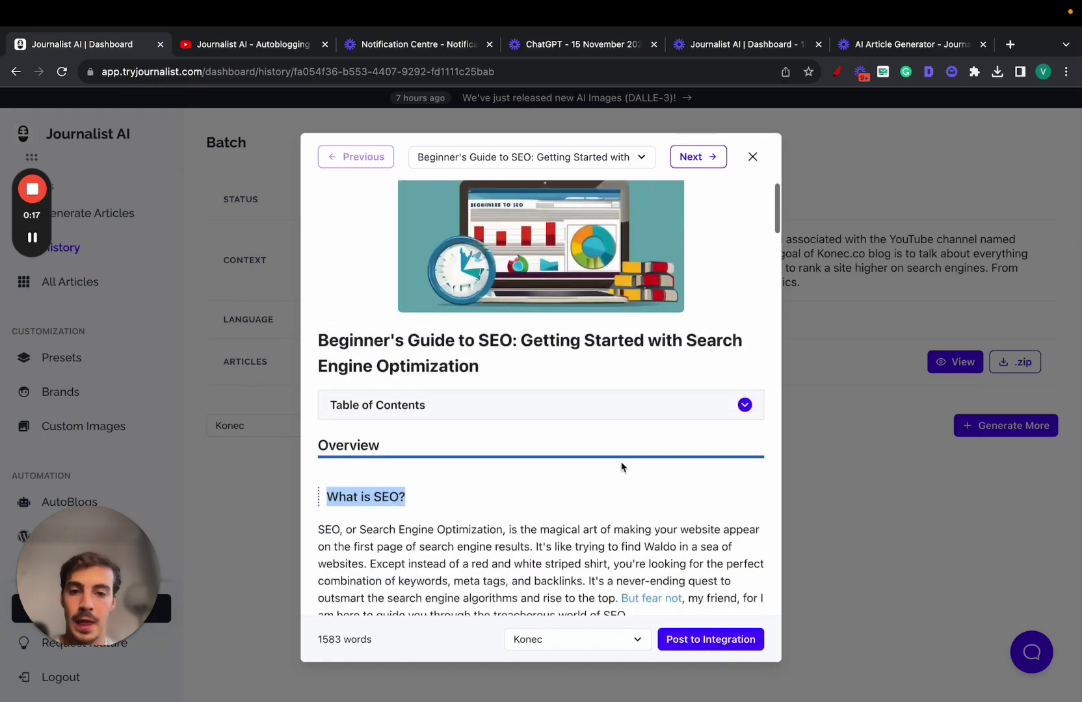
scroll(621, 467, "down", 10)
left_click_drag(359, 340, 470, 340)
scroll(551, 351, "down", 5)
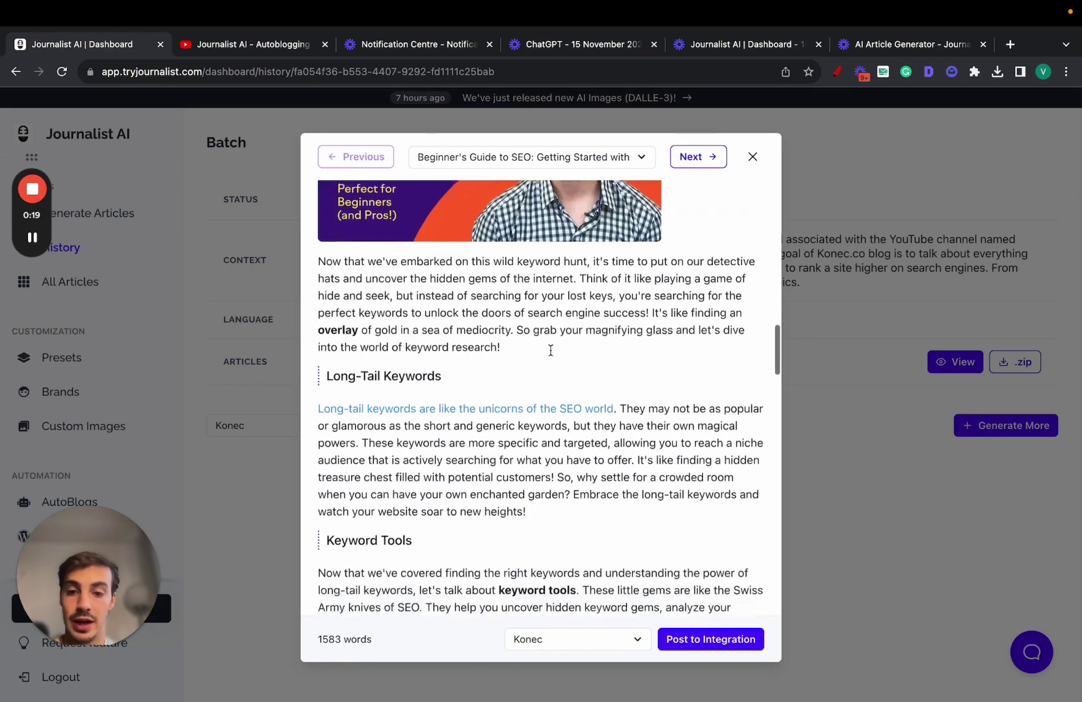
scroll(550, 351, "down", 3)
scroll(543, 361, "down", 1)
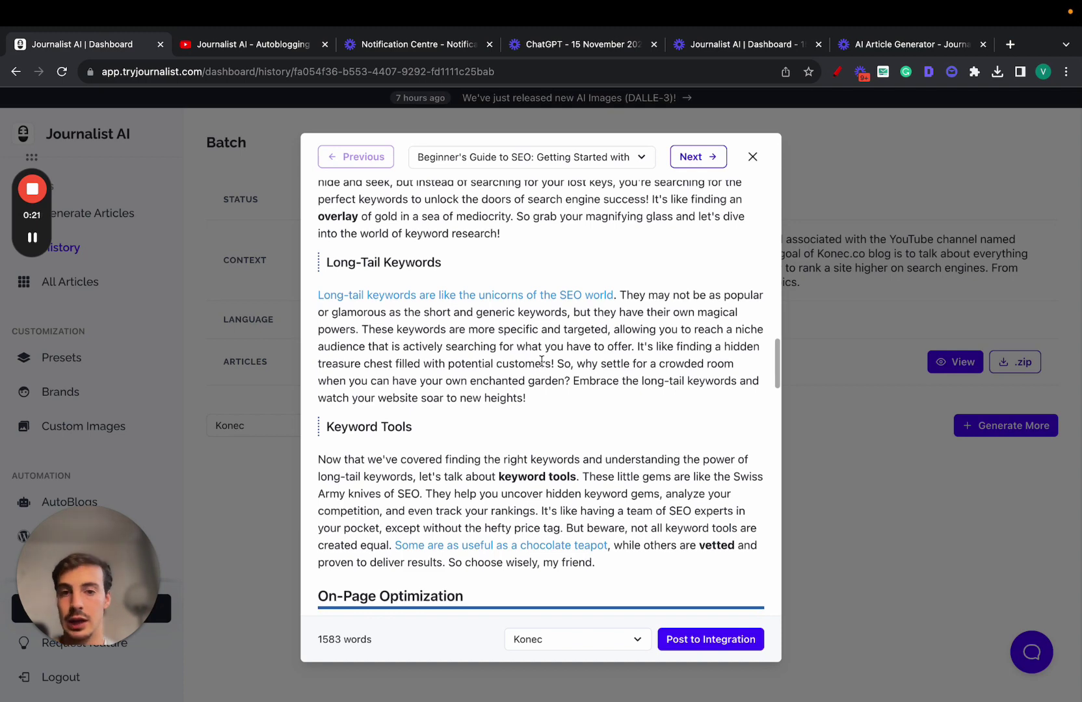
scroll(542, 362, "down", 8)
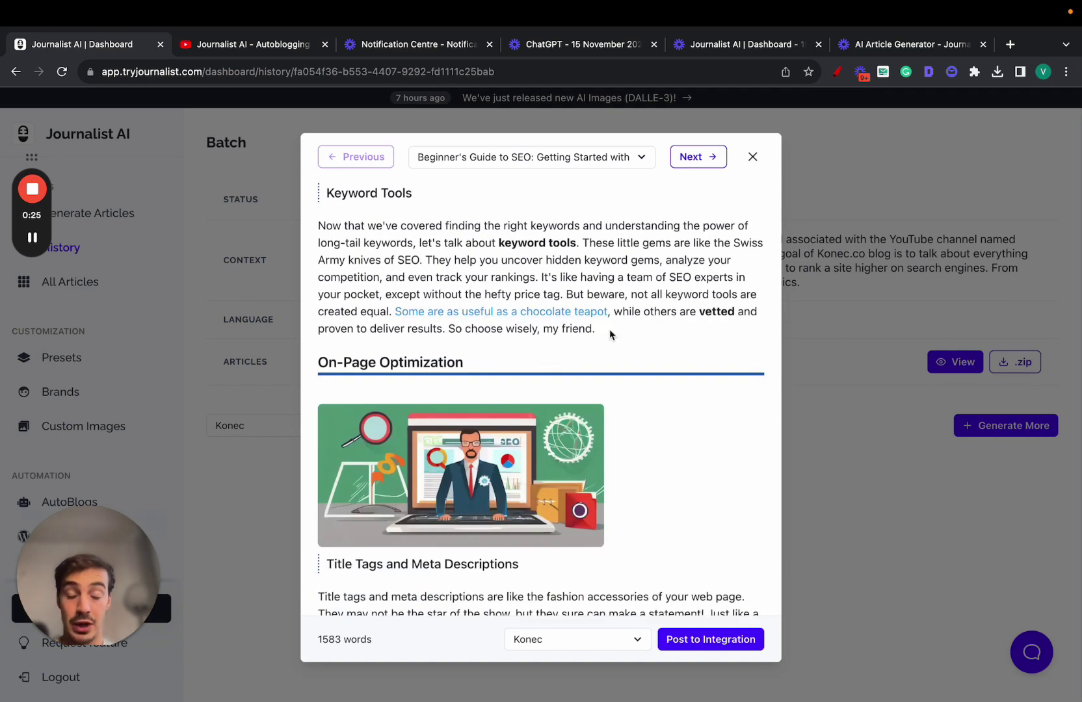
scroll(611, 351, "down", 20)
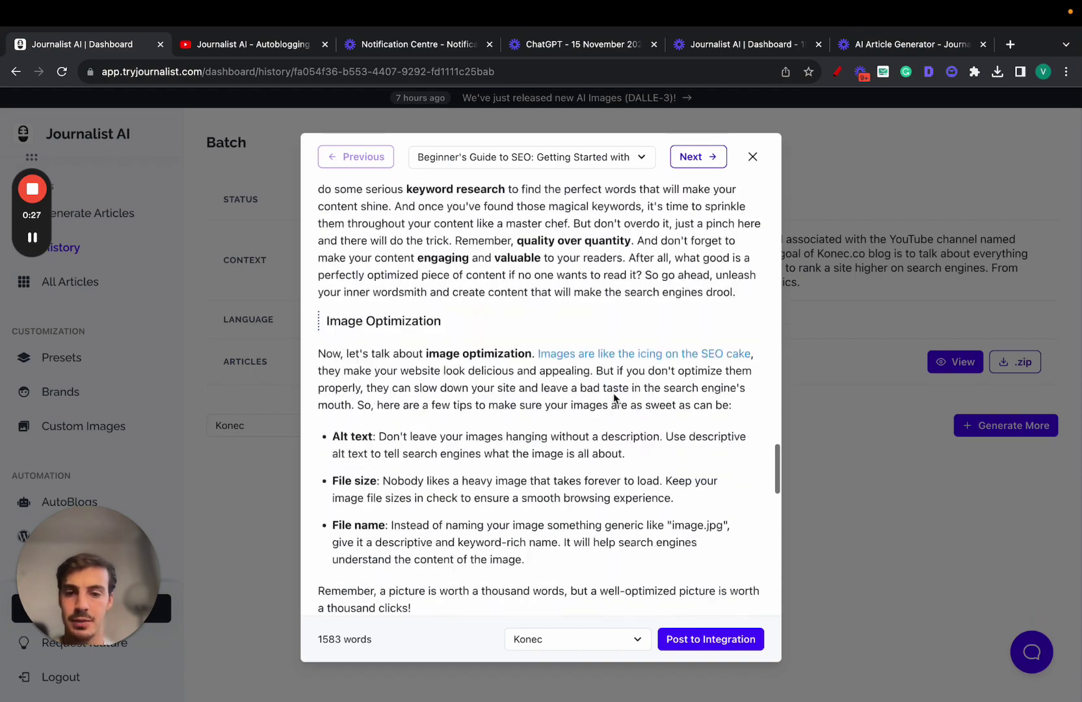
scroll(613, 397, "down", 7)
left_click_drag(329, 237, 475, 352)
scroll(479, 354, "down", 15)
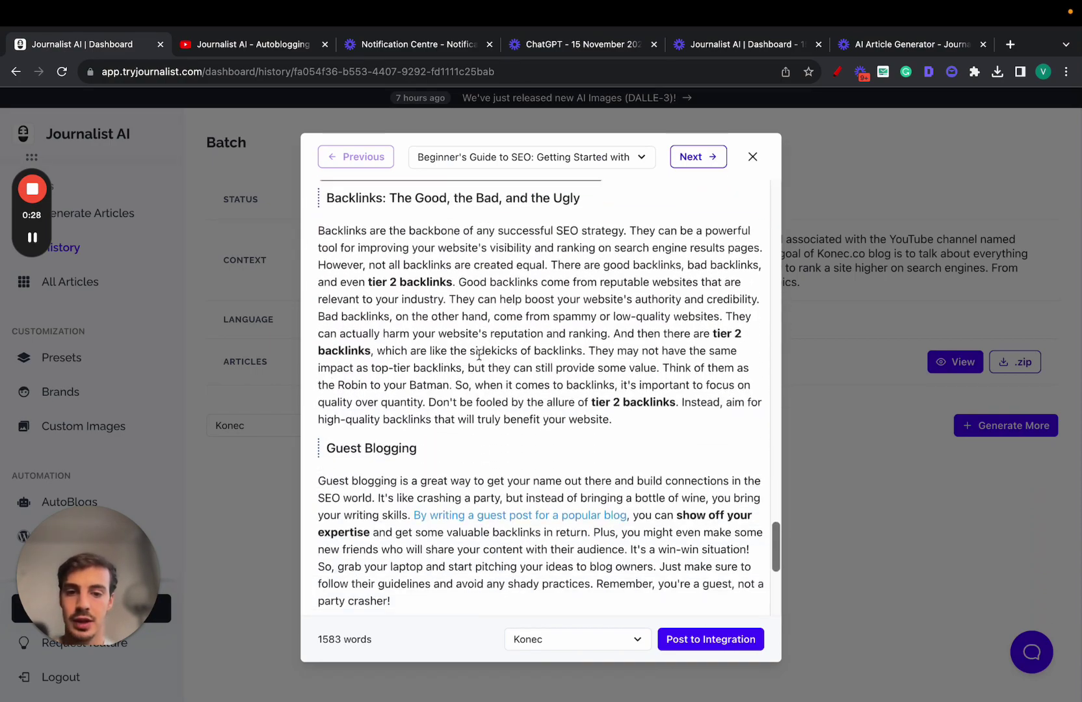
scroll(479, 354, "down", 12)
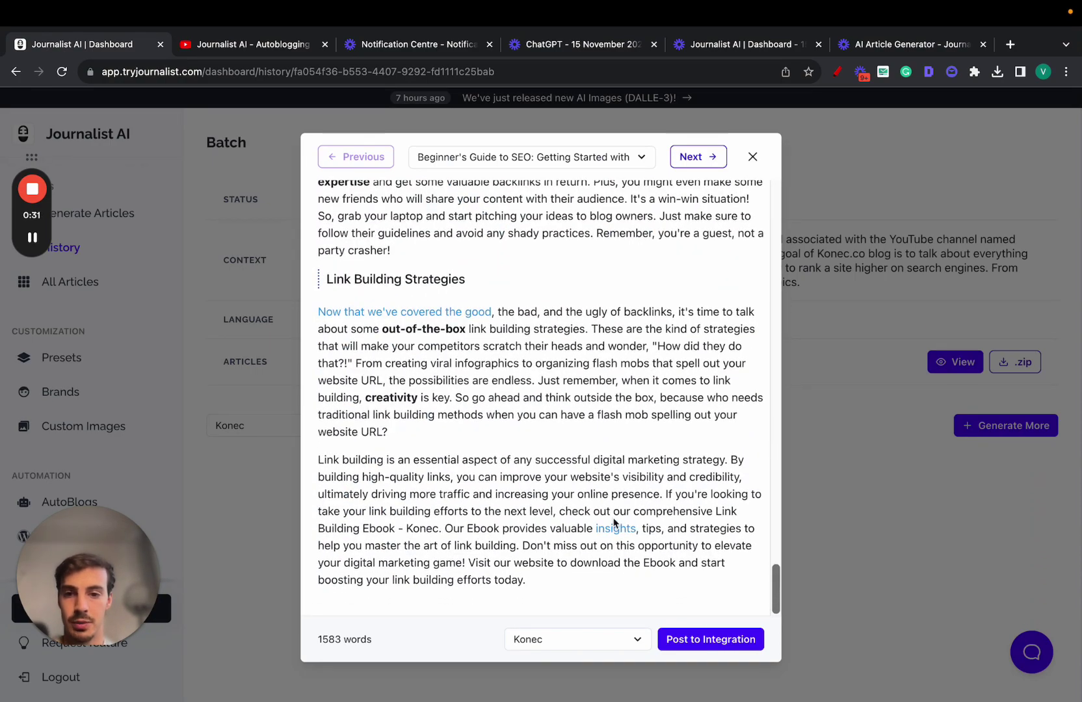
scroll(627, 426, "up", 20)
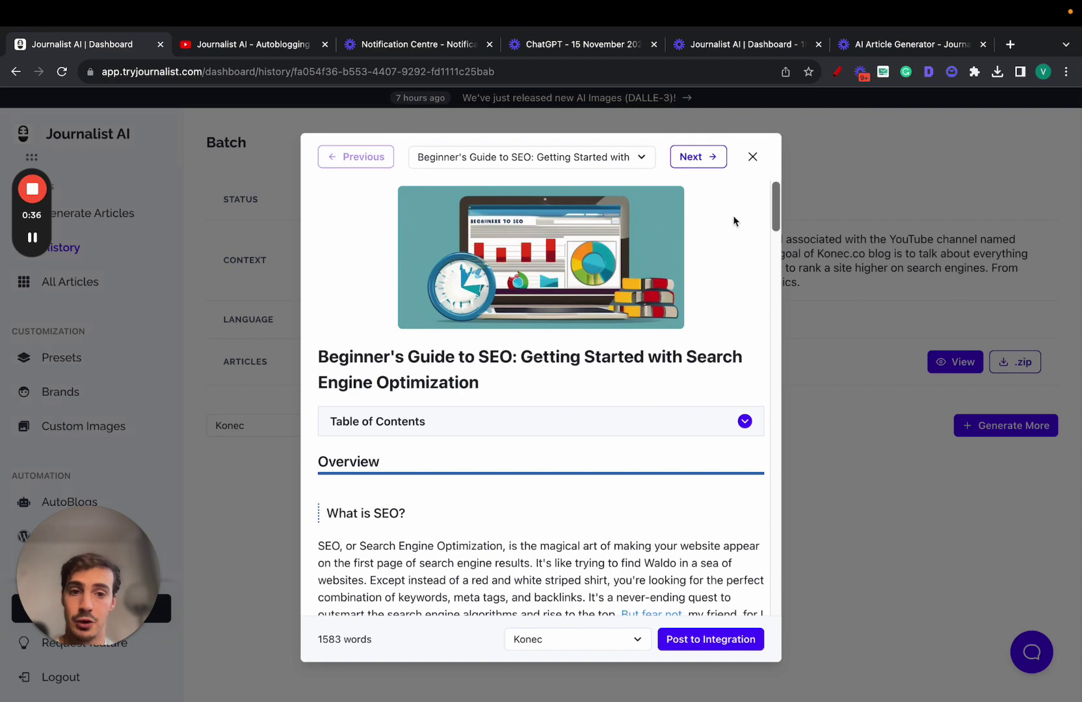
left_click(752, 158)
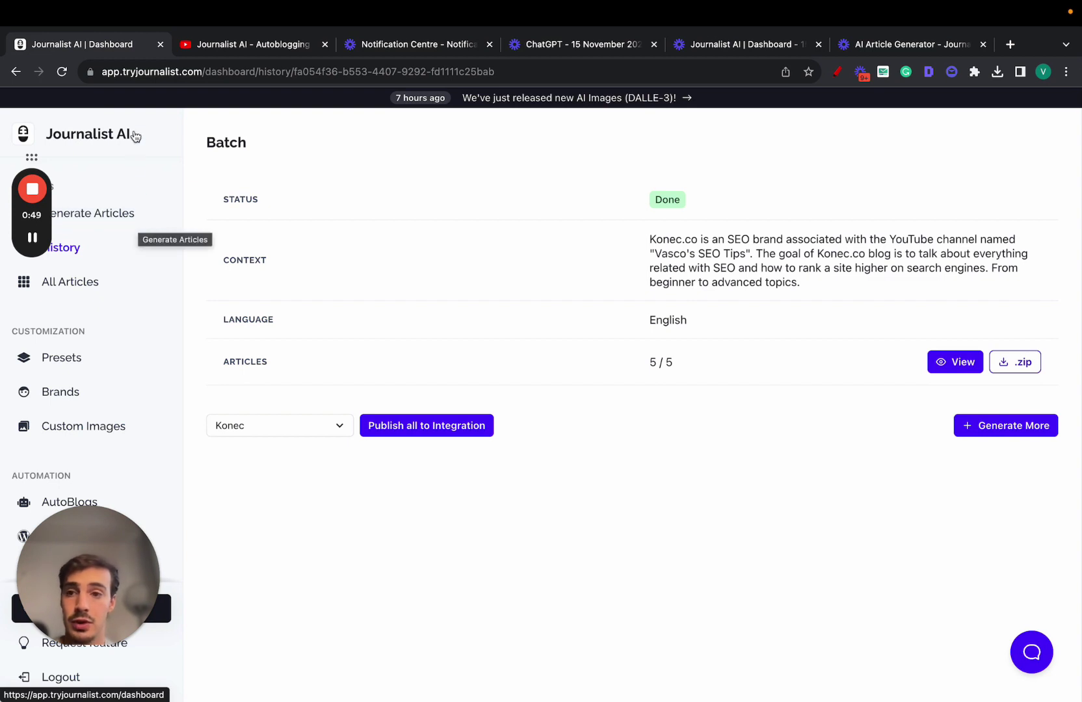
Step: Open the article generation page and look through its Titles and Keywords modes before returning to Simple mode
left_click(133, 221)
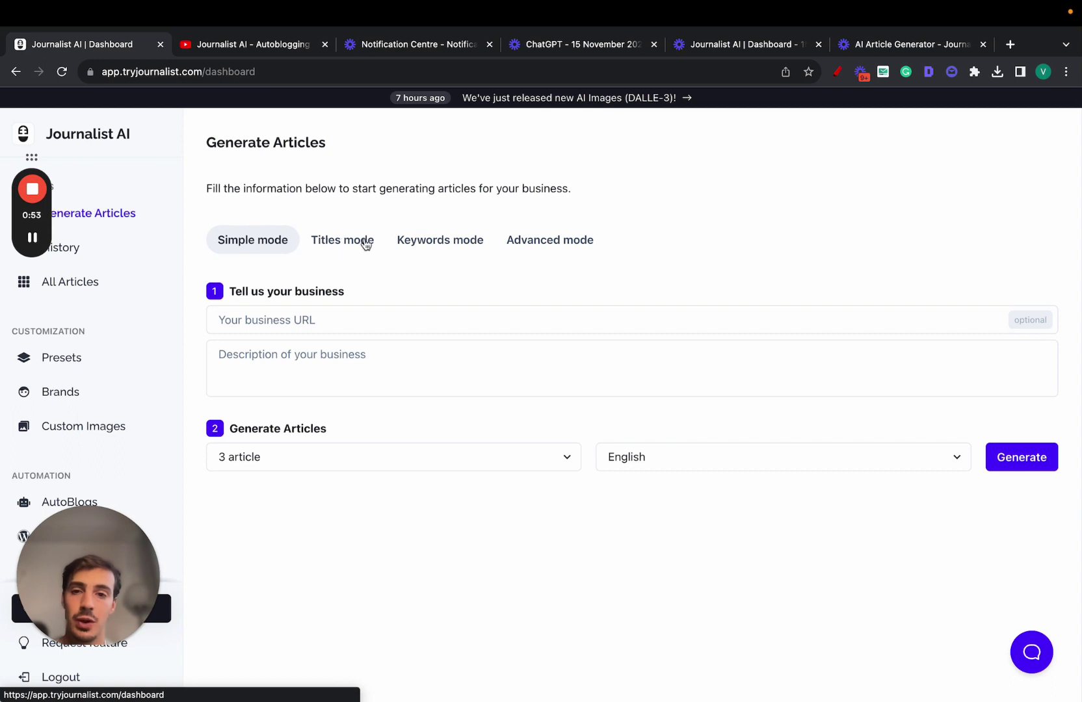
left_click(316, 242)
left_click(435, 244)
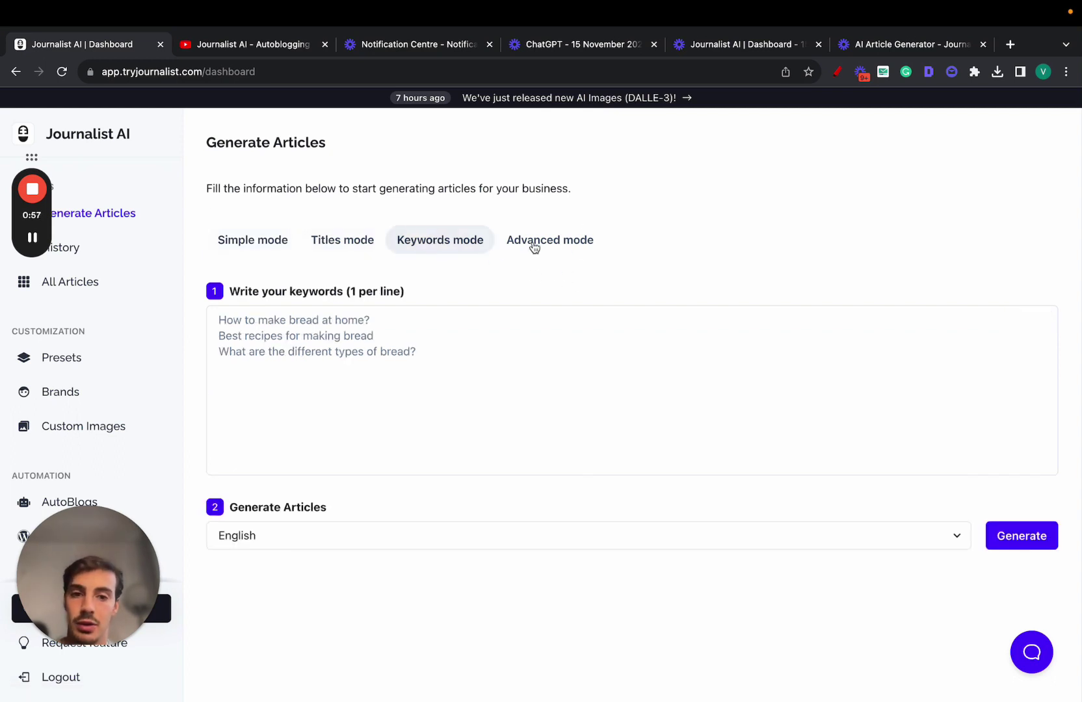
left_click(257, 243)
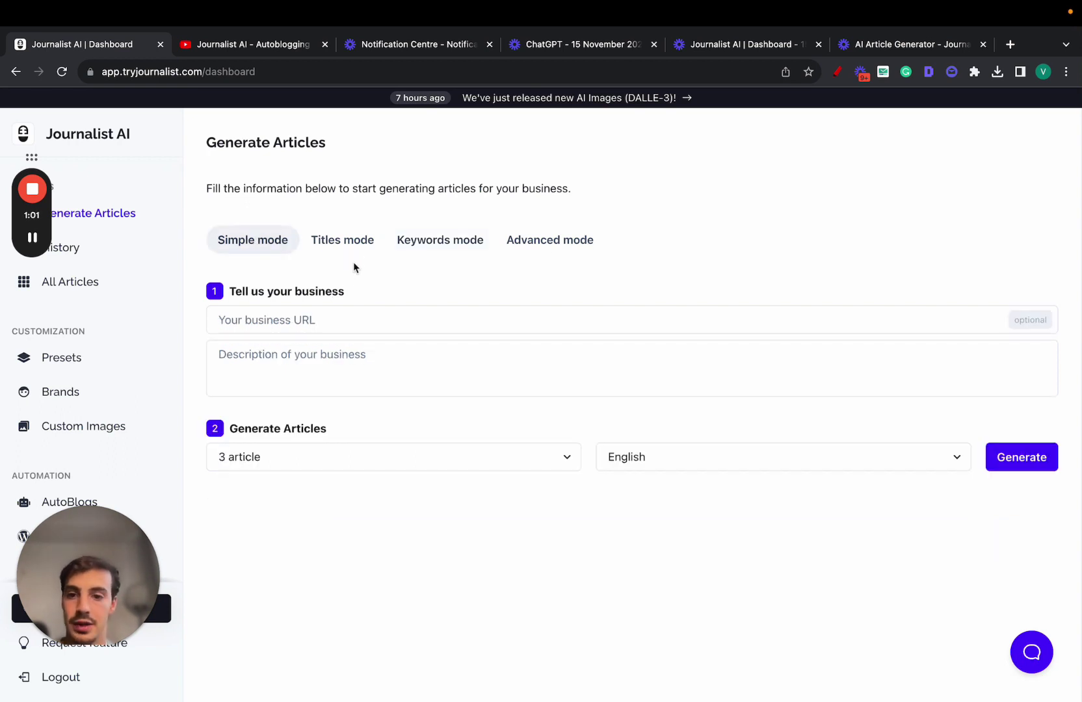
Step: Set the number of articles to generate in Simple mode to 20
scroll(346, 278, "down", 1)
scroll(346, 278, "up", 1)
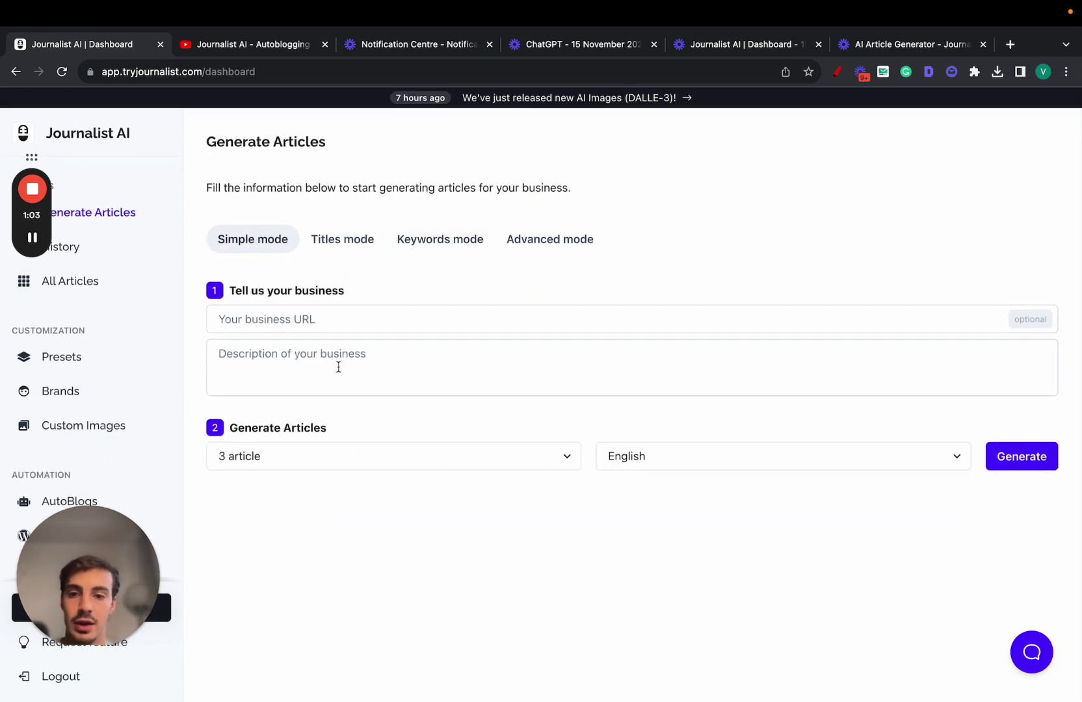
left_click(321, 458)
left_click(308, 515)
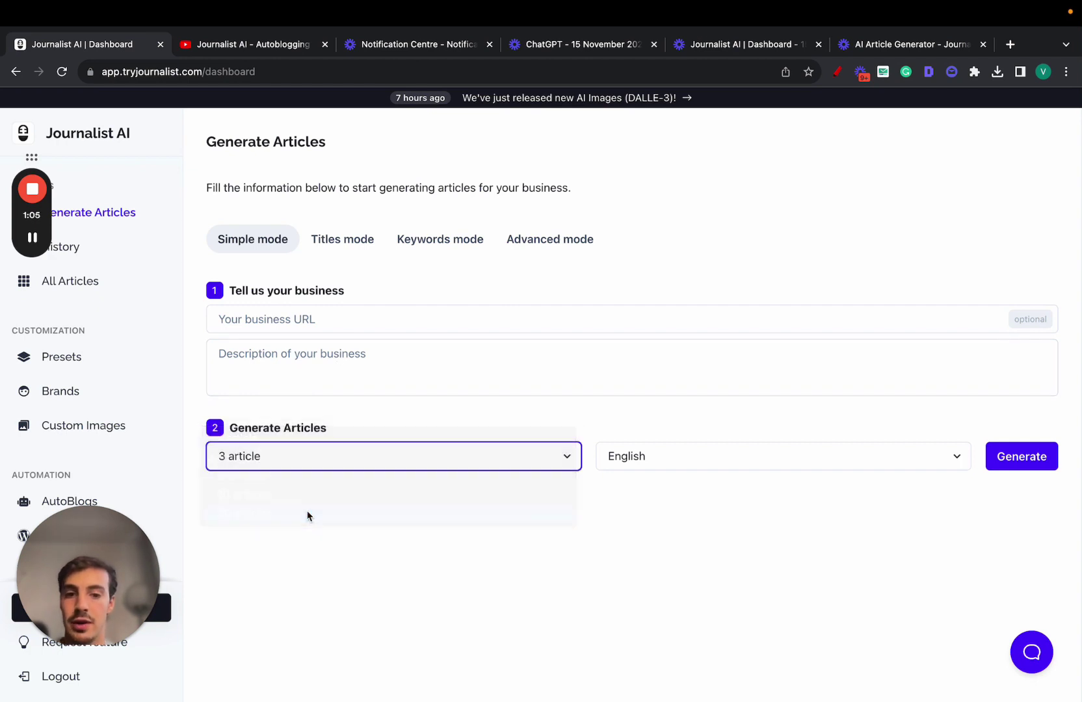
Step: Look through the available article languages in Simple mode, keeping English
left_click(630, 460)
scroll(669, 393, "down", 6)
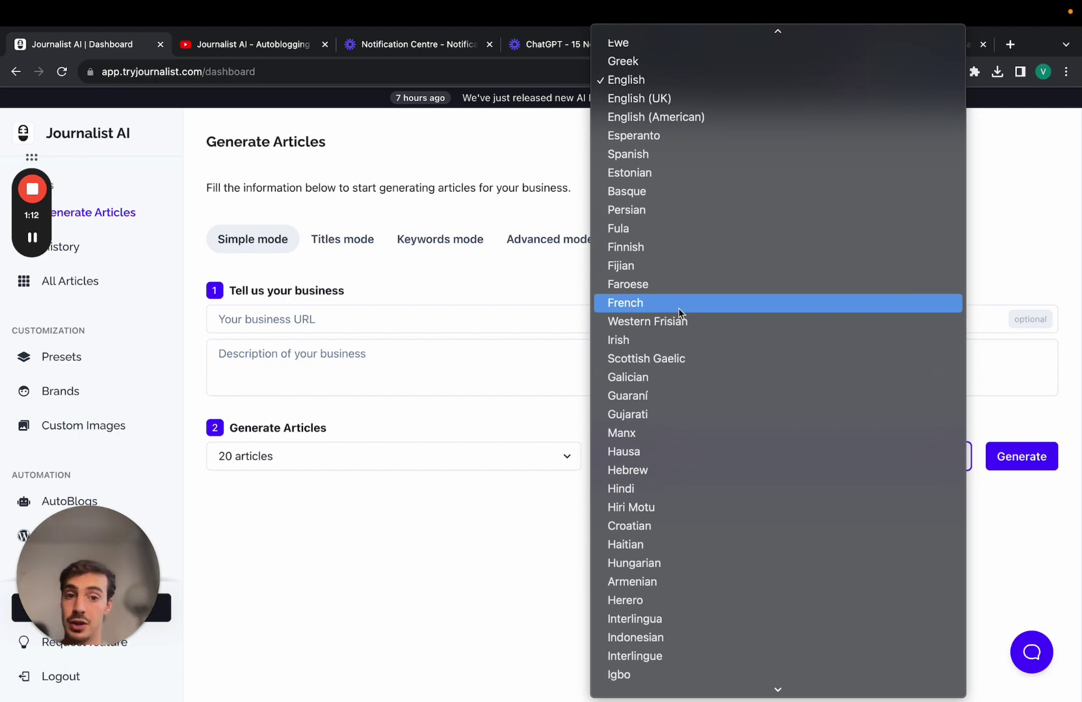
scroll(678, 375, "up", 10)
scroll(679, 375, "down", 20)
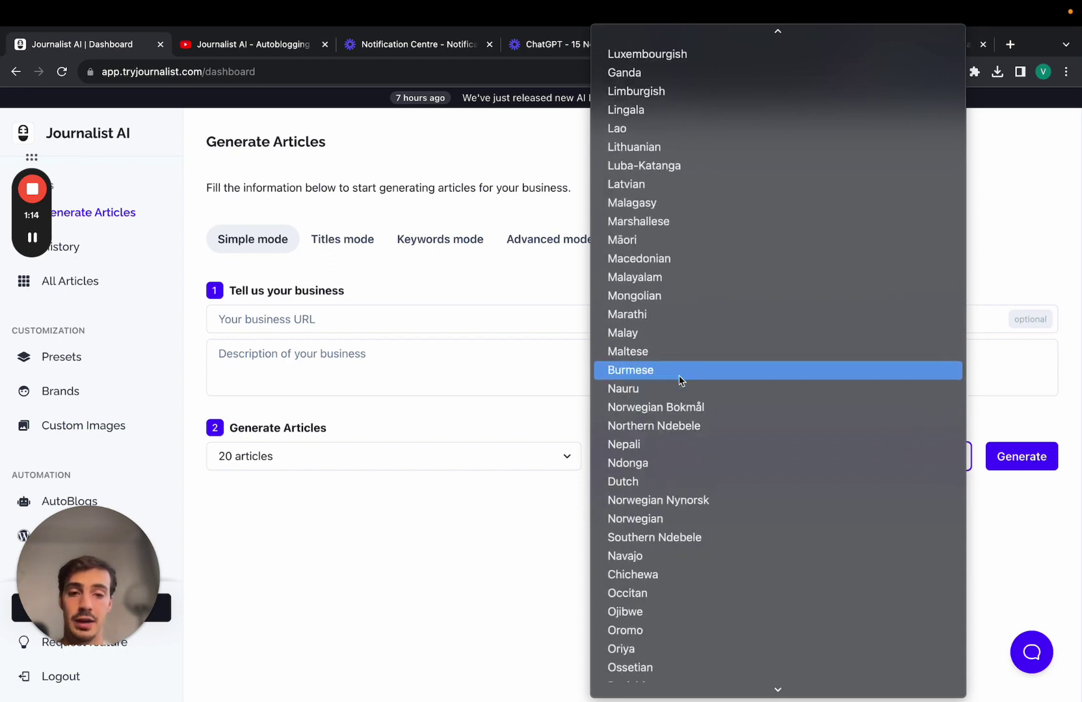
scroll(679, 375, "down", 20)
scroll(678, 376, "up", 20)
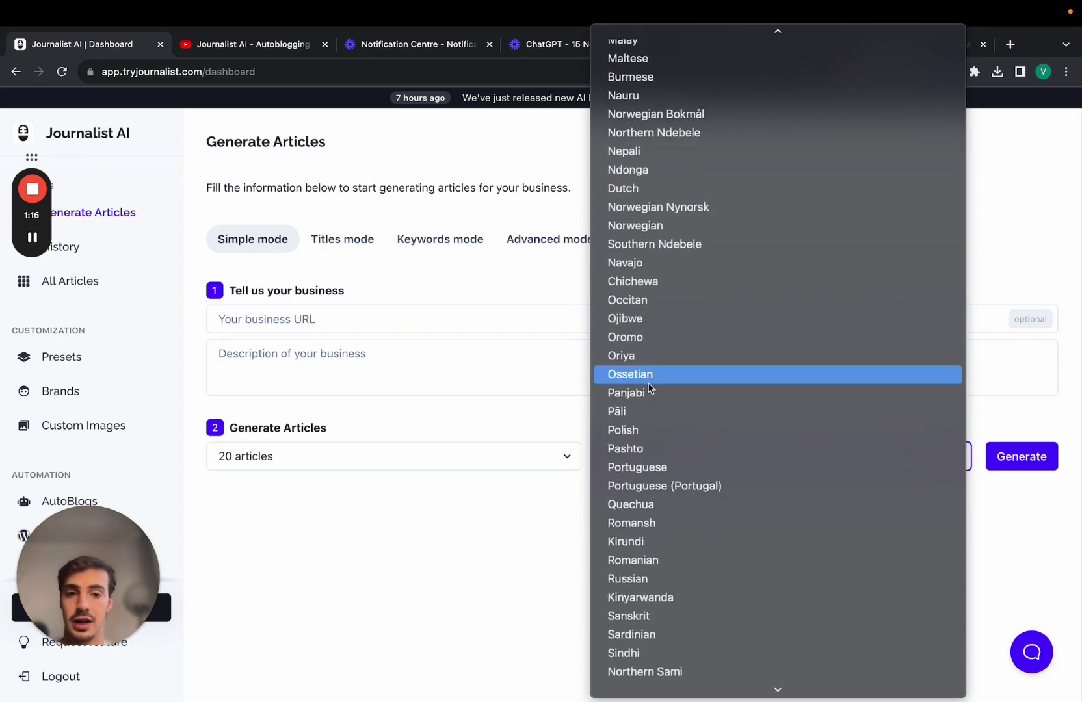
left_click(1020, 510)
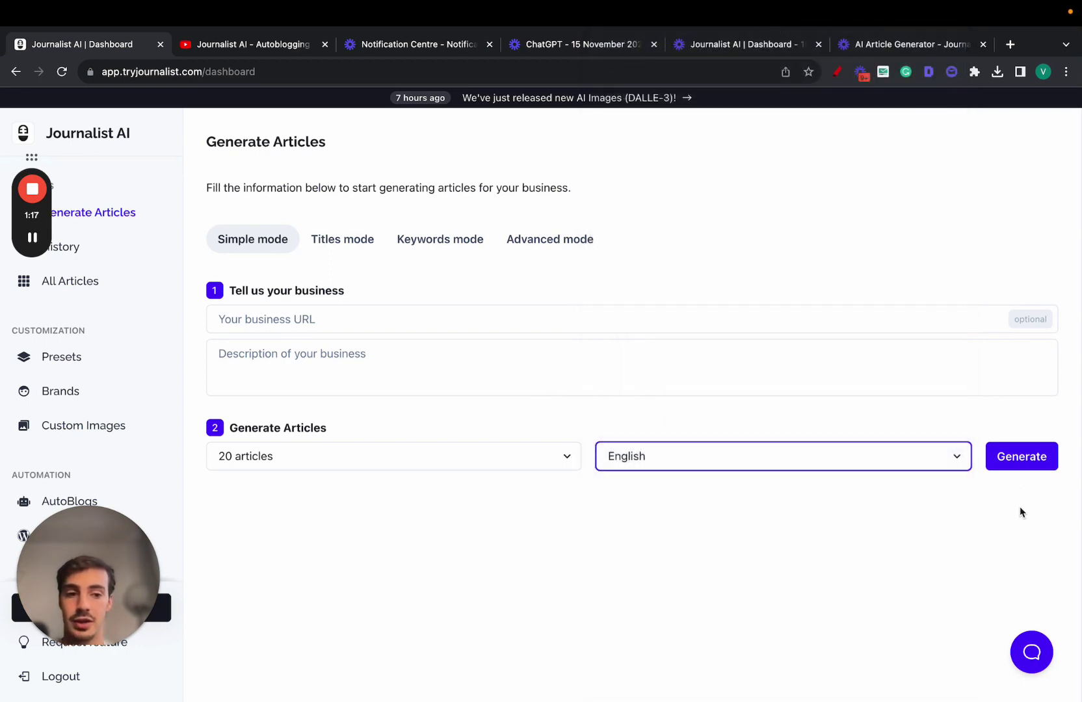
Step: Examine the input fields and language setting of Titles mode, and the fields of Keywords mode
left_click(349, 239)
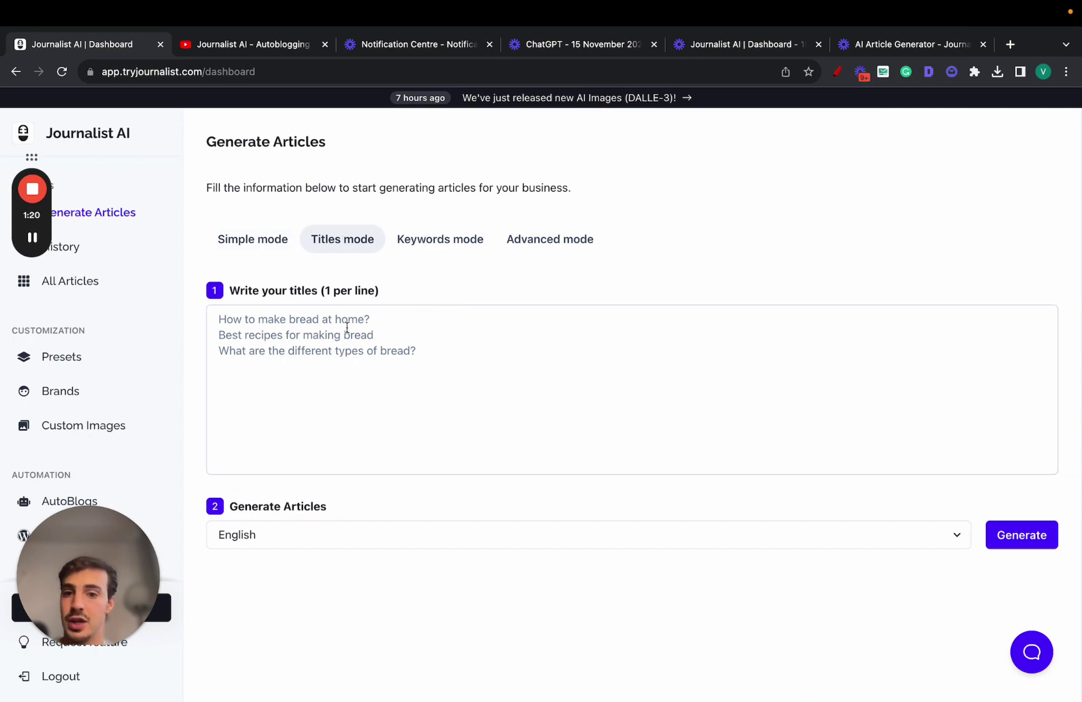
left_click(348, 535)
left_click(864, 491)
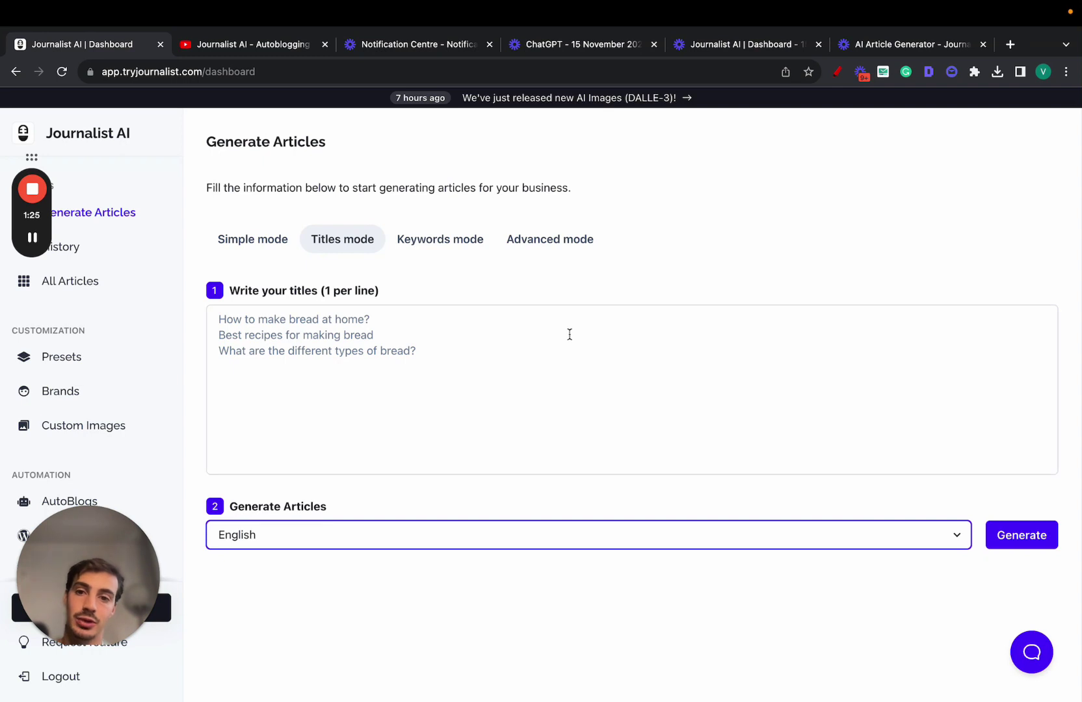
left_click(416, 242)
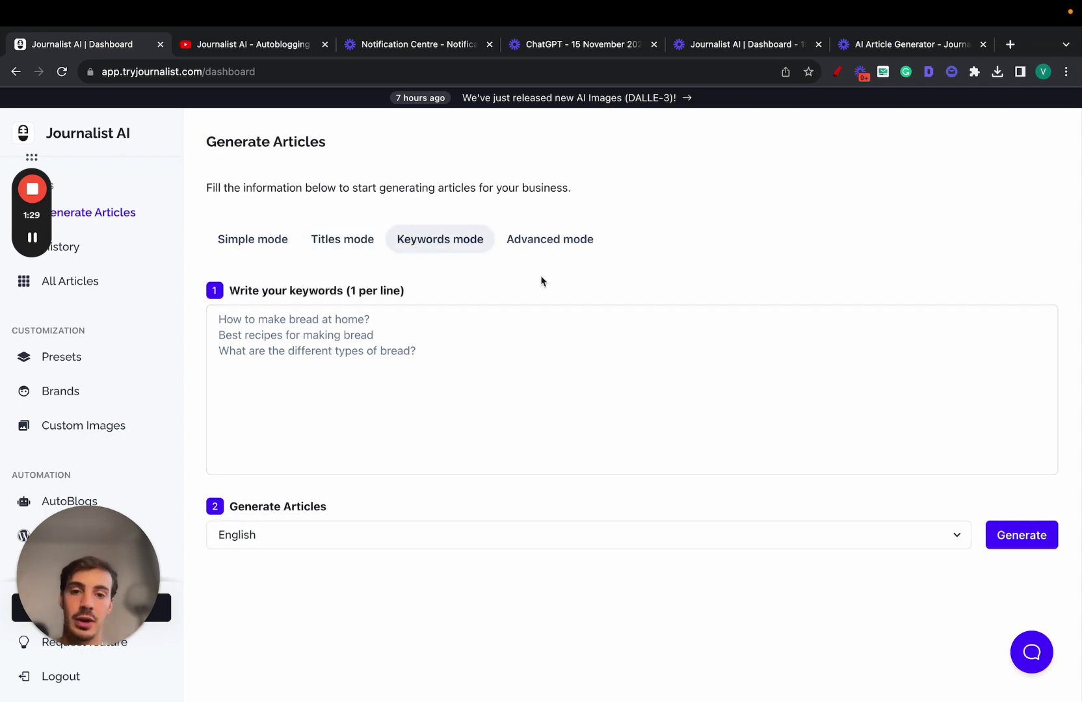
Step: Start creating a new preset from Advanced mode and collapse all its sections, from Base through Videos
left_click(554, 251)
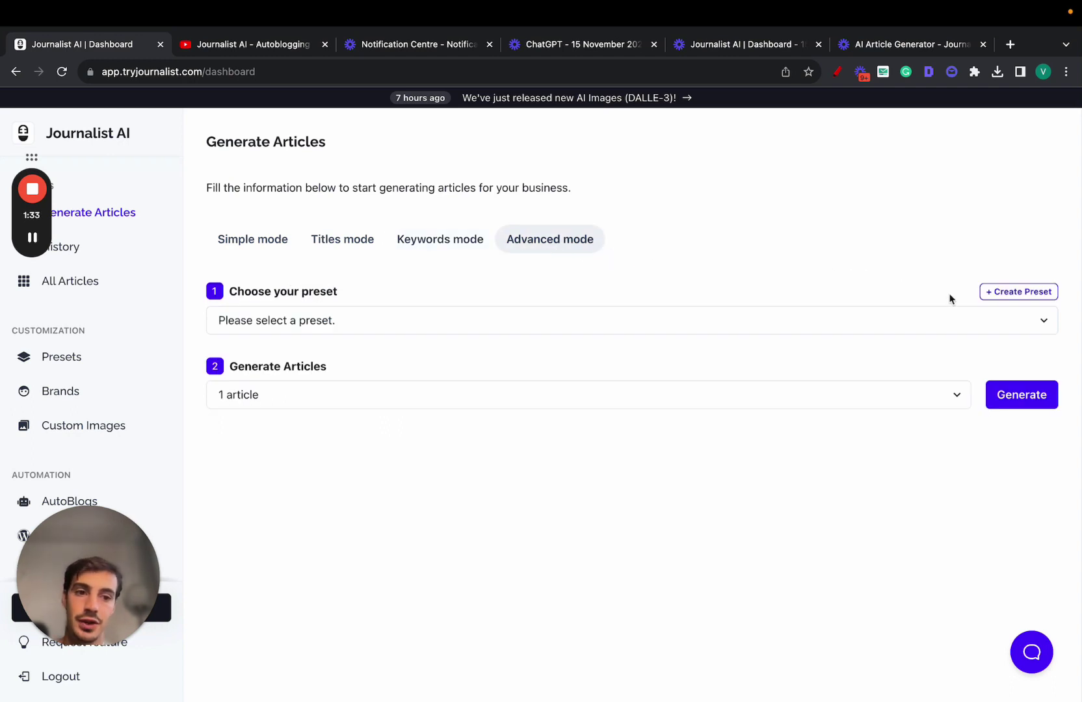
left_click(999, 293)
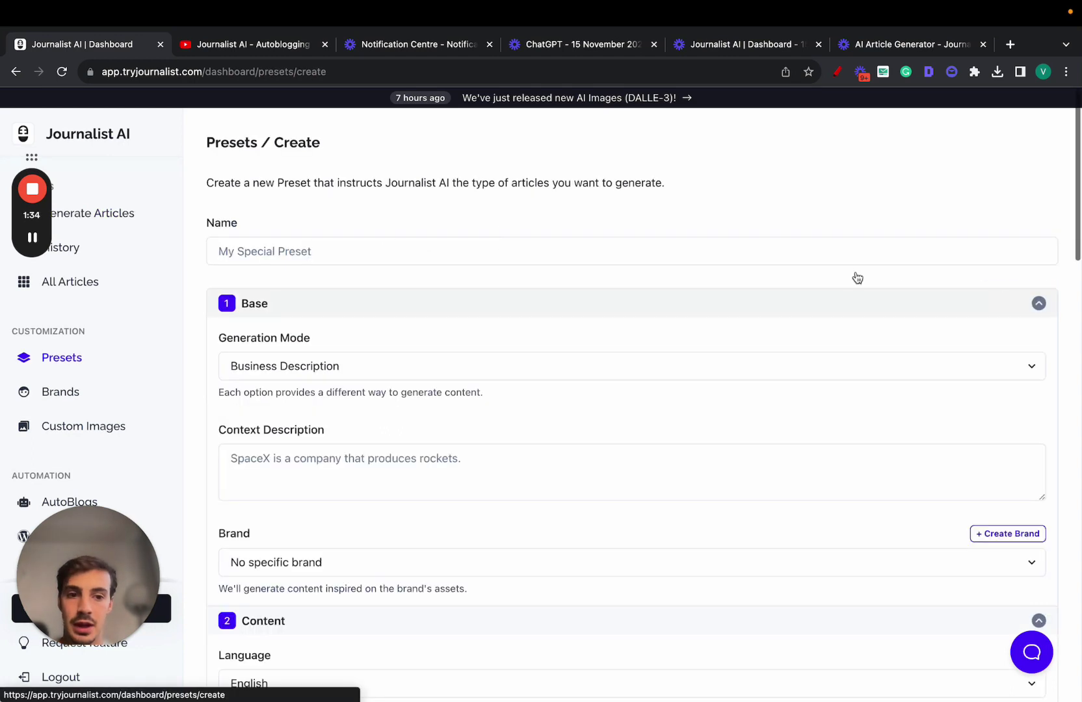
left_click(390, 307)
left_click(365, 335)
left_click(346, 362)
left_click(338, 391)
left_click(359, 420)
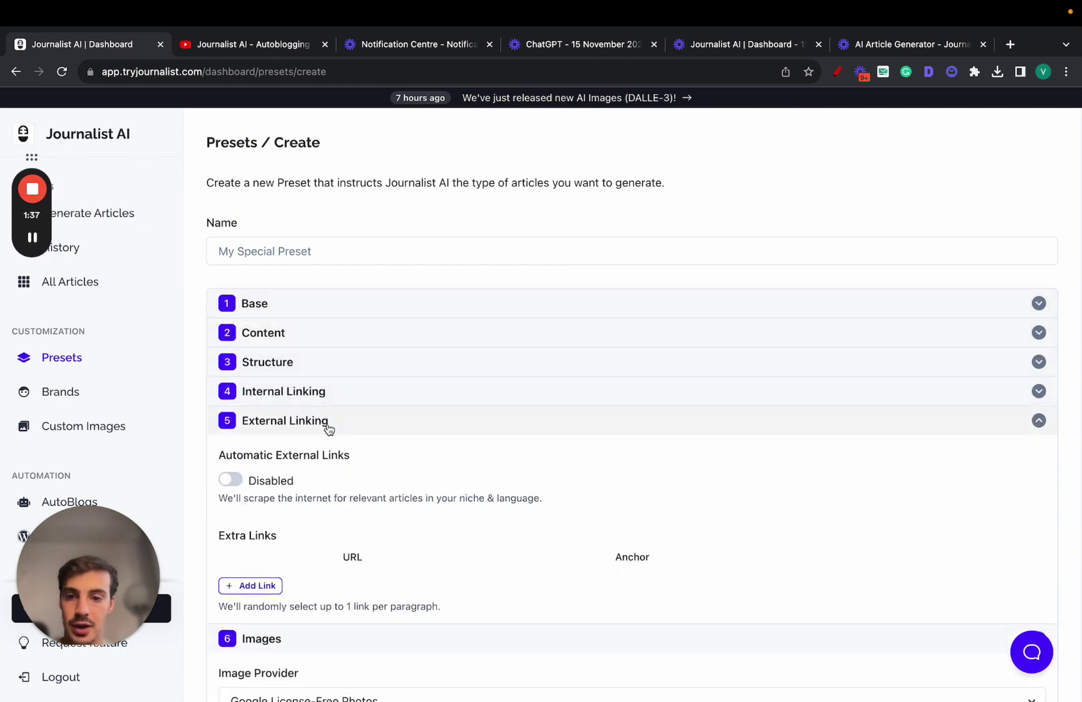
left_click(325, 449)
left_click(309, 478)
left_click(304, 476)
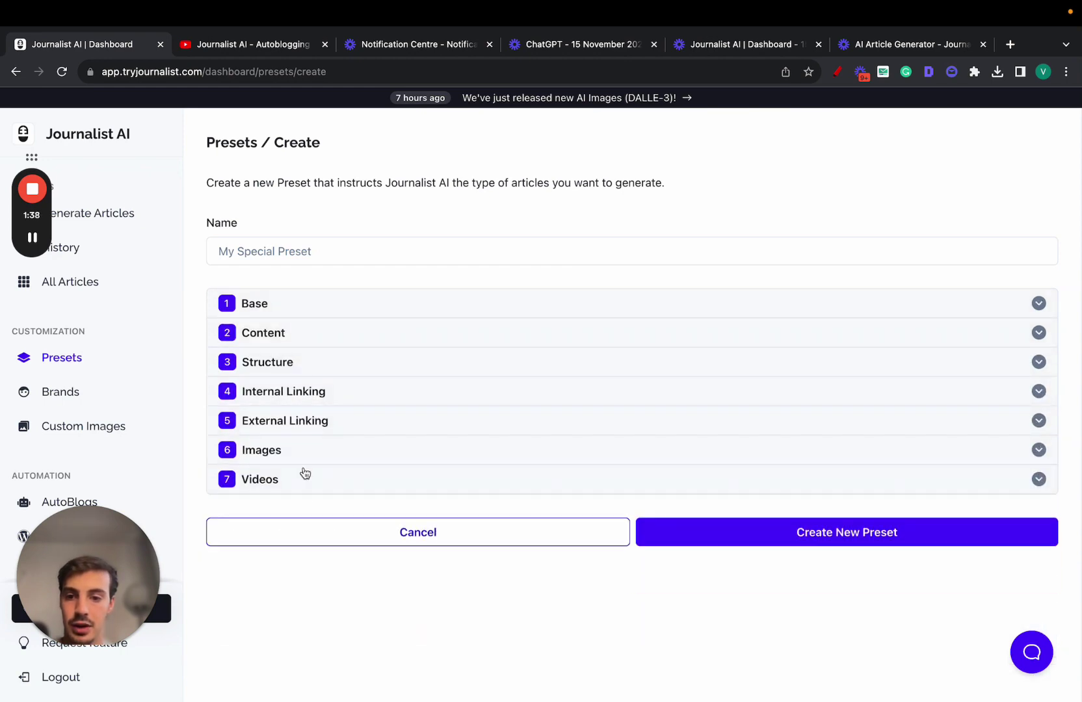
Step: Expand the preset's Base section and set its generation mode to Specific Titles
left_click(285, 313)
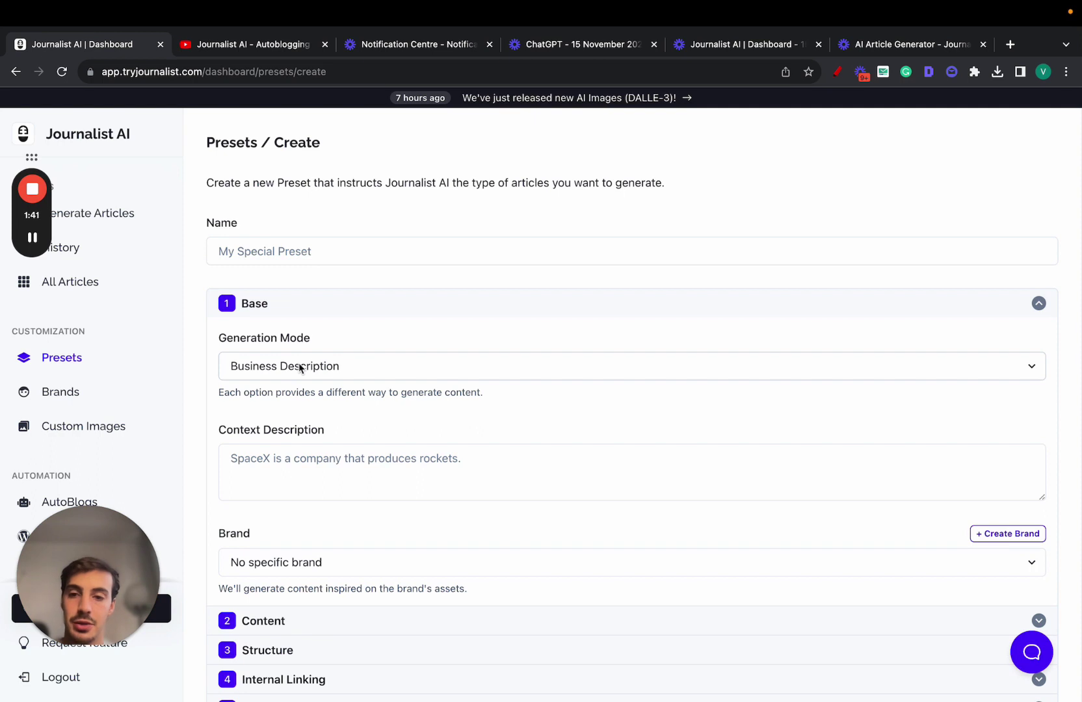
left_click_drag(234, 340, 297, 341)
left_click(277, 368)
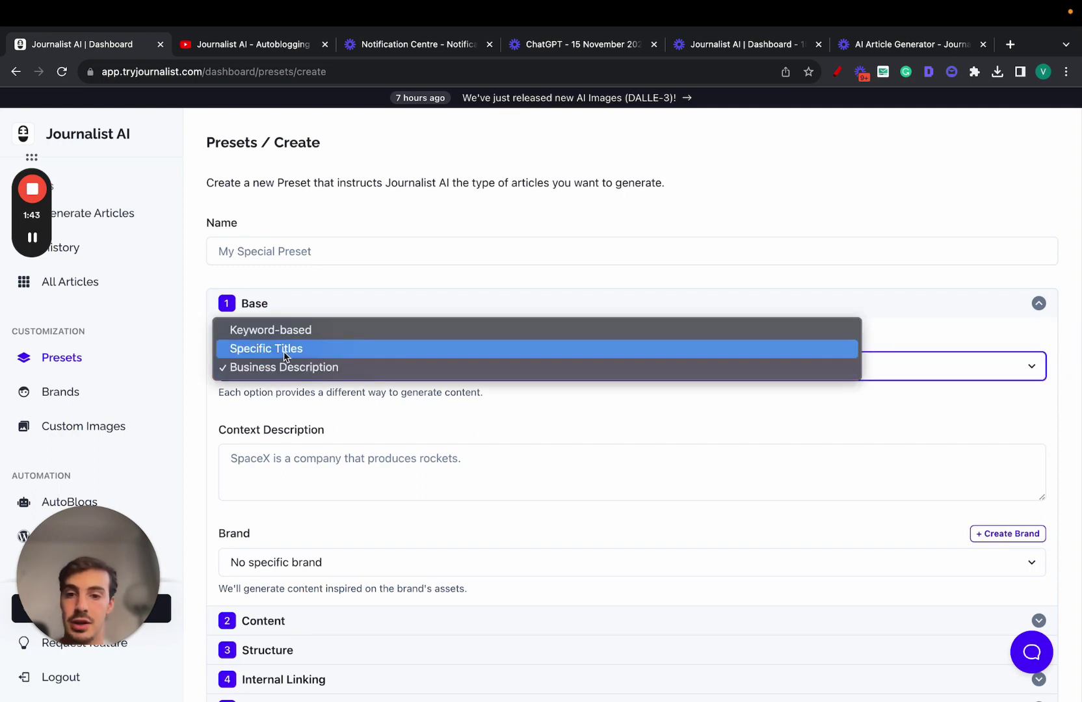
left_click(284, 349)
left_click(285, 364)
left_click(286, 347)
left_click(290, 365)
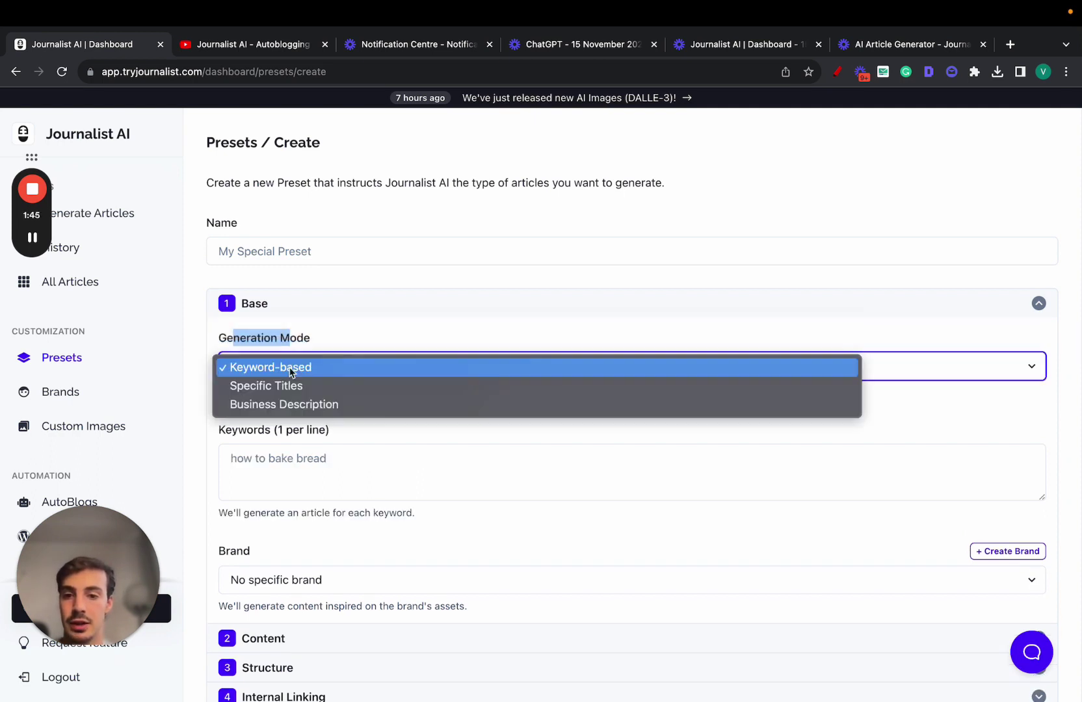
left_click(279, 386)
Step: Enter "How to Drive a Kart as a Beginner" as the first article title of the preset
left_click(290, 452)
scroll(290, 452, "down", 1)
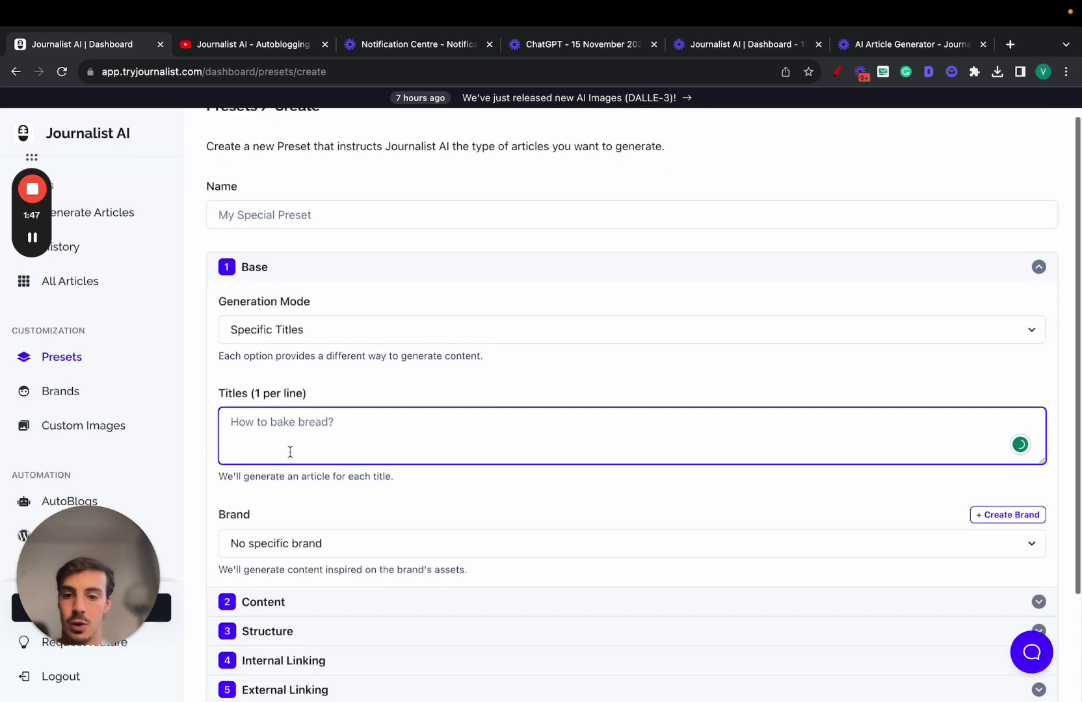
type("How to dri")
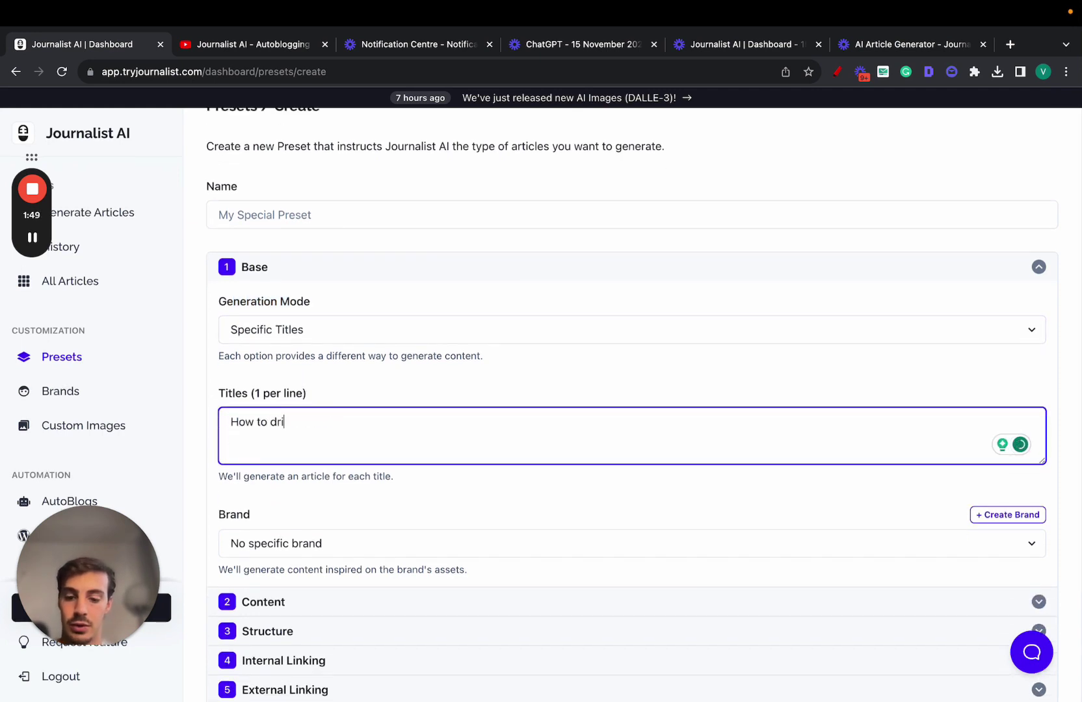
type("ve a kart as a beginner")
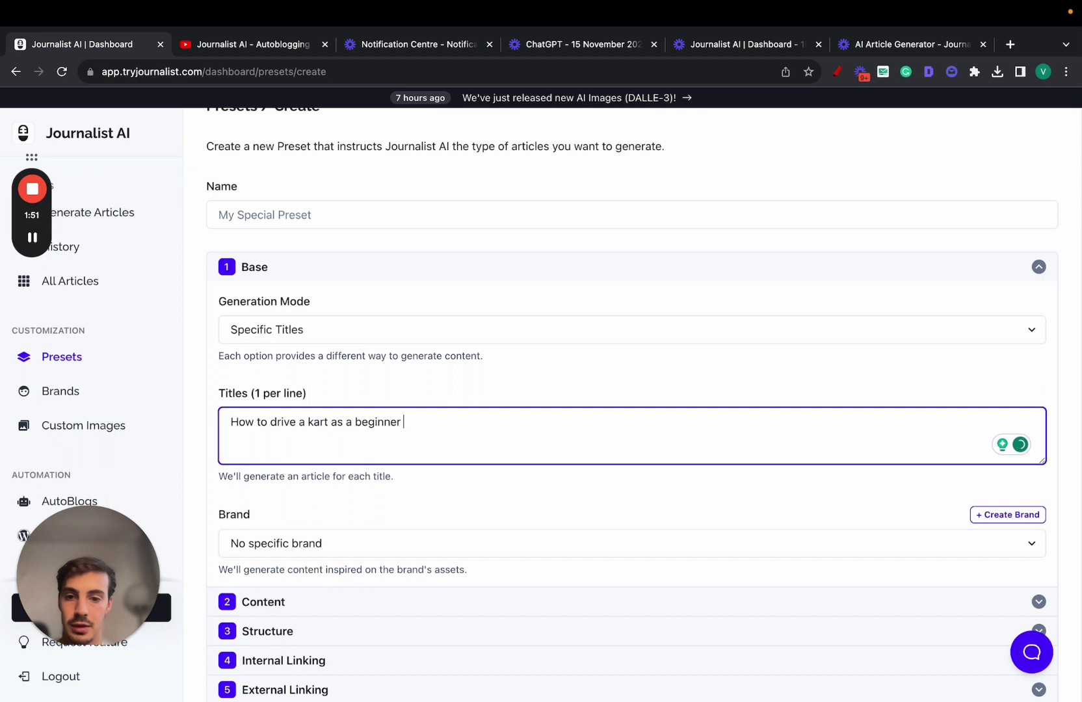
key("ctrl+a")
type("How to Dr")
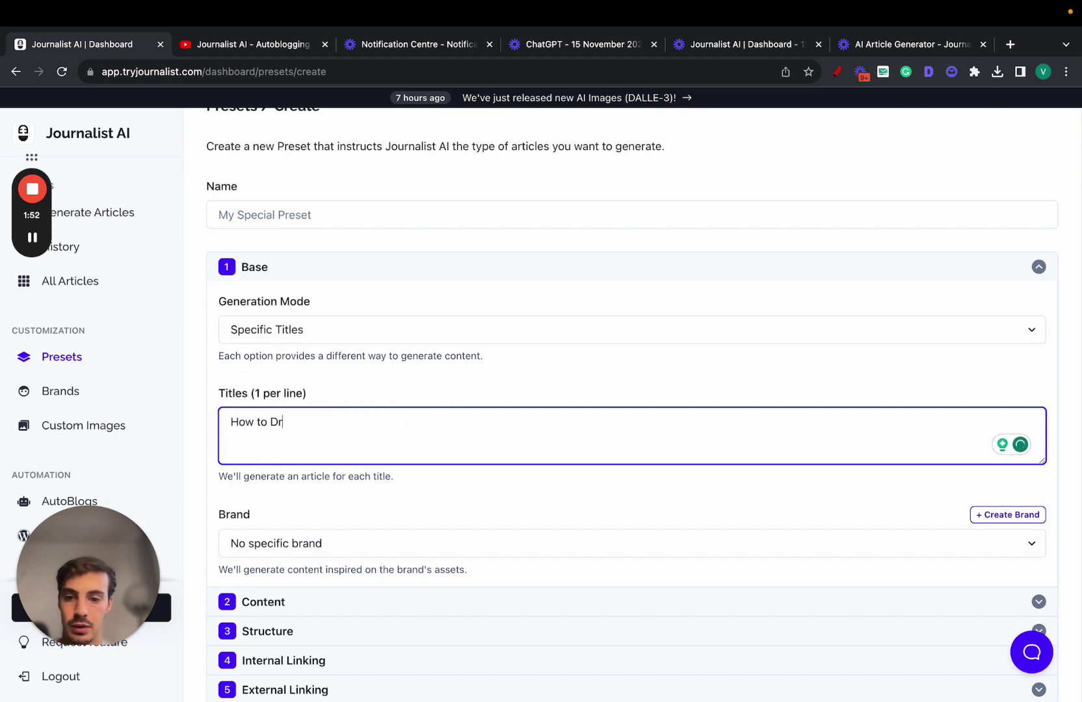
type("ive a Kart as ")
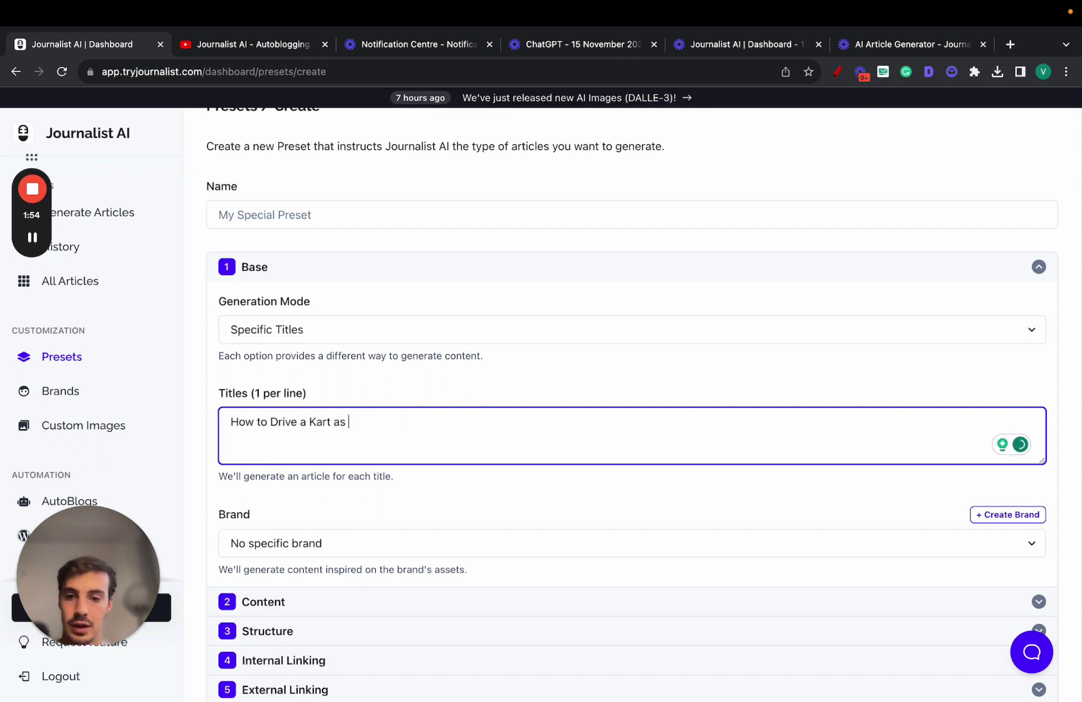
type("a Beginner ")
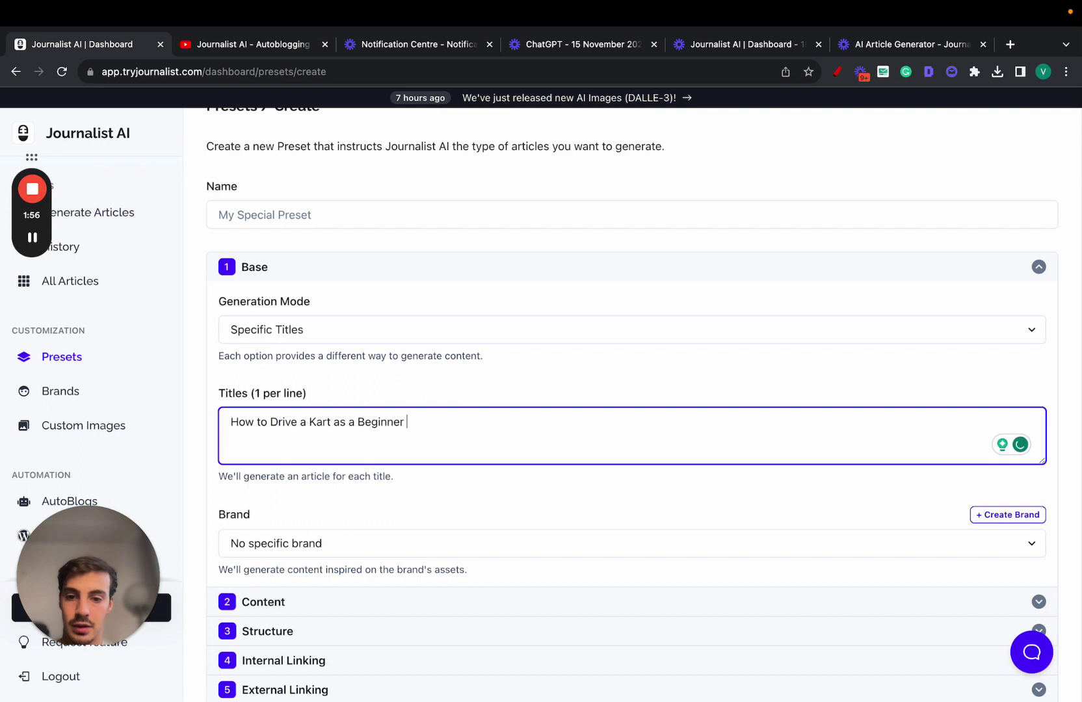
Step: Add "Tips for Driving a Kart as a Beginner" as a second title on its own line
type("T")
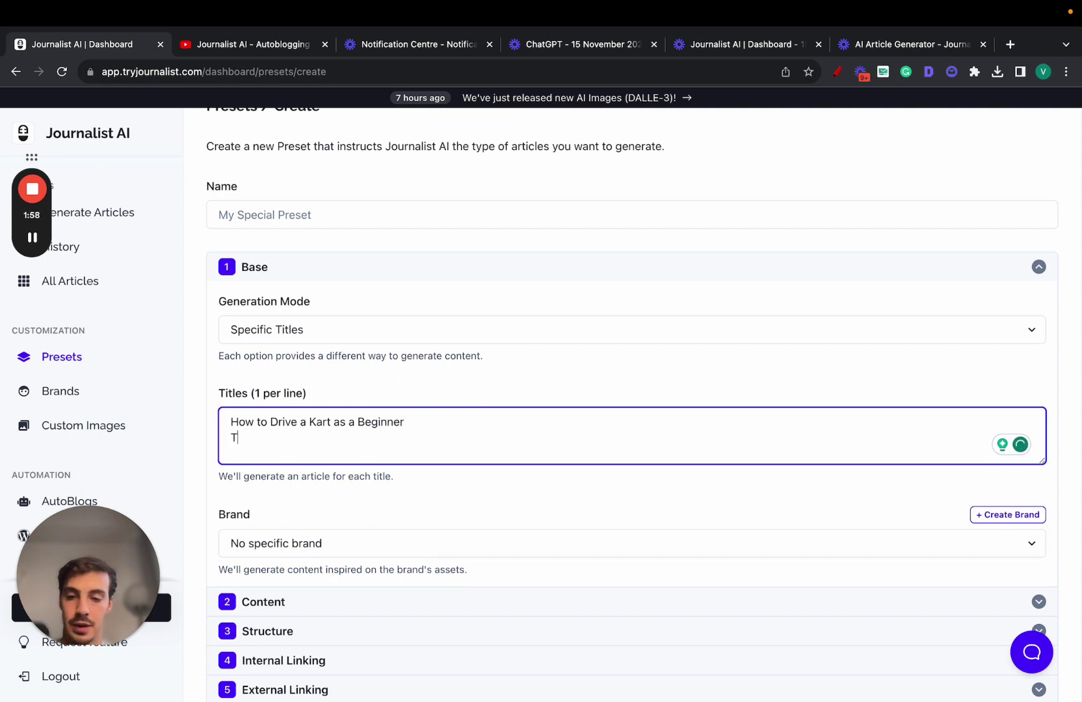
type("ips for Driving")
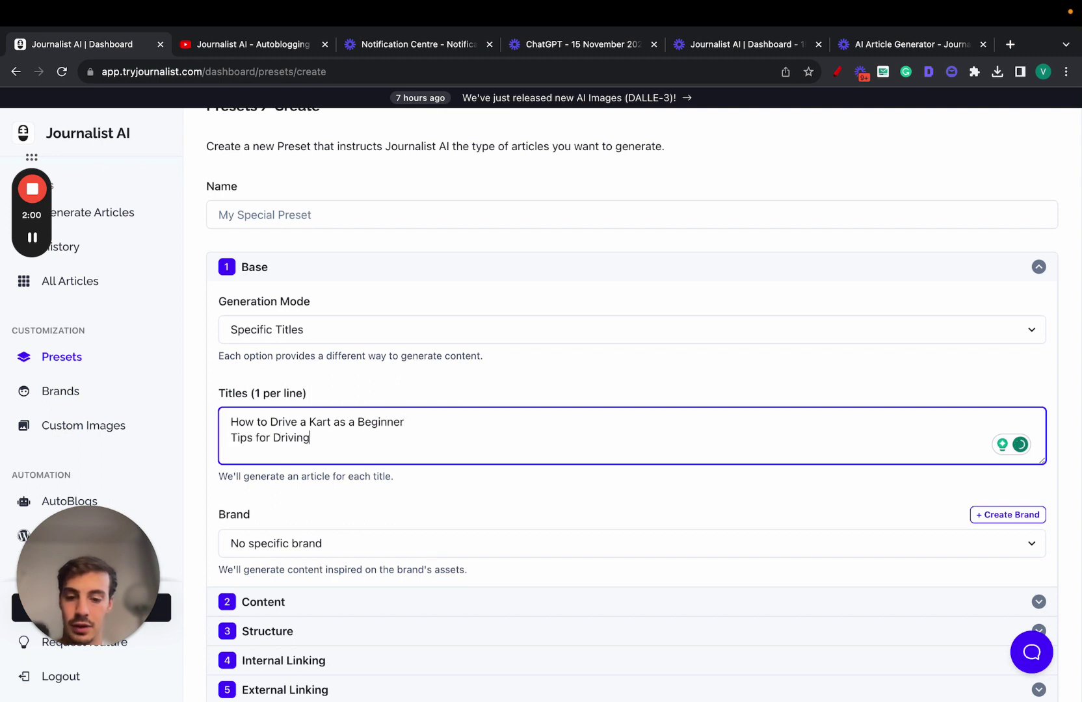
type(" a Kart as ")
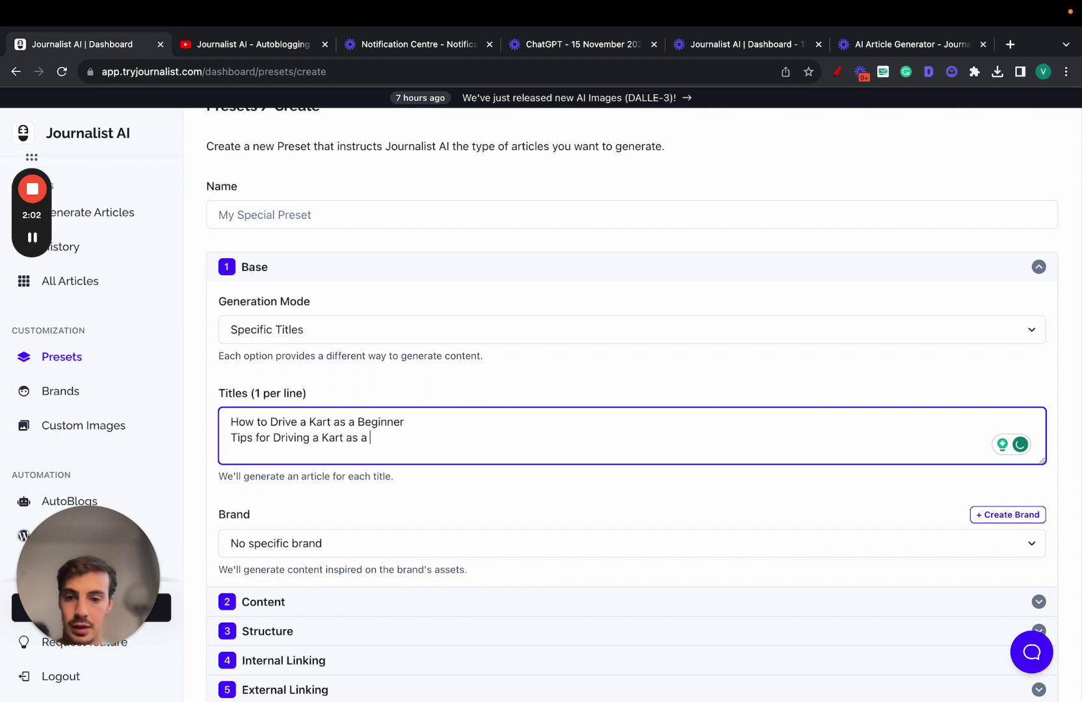
type("a Beginner")
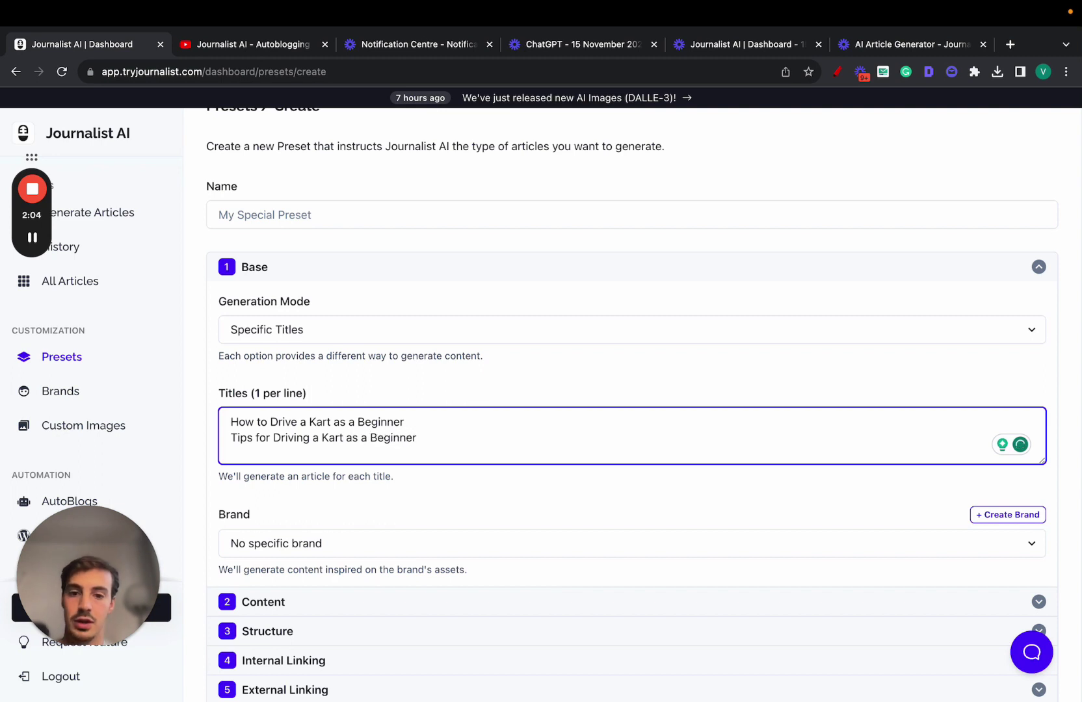
left_click(444, 383)
Step: Annotate the page in red, boxing Brands and underlining the Journalist AI logo with an arrow from it to the titles
scroll(443, 382, "down", 3)
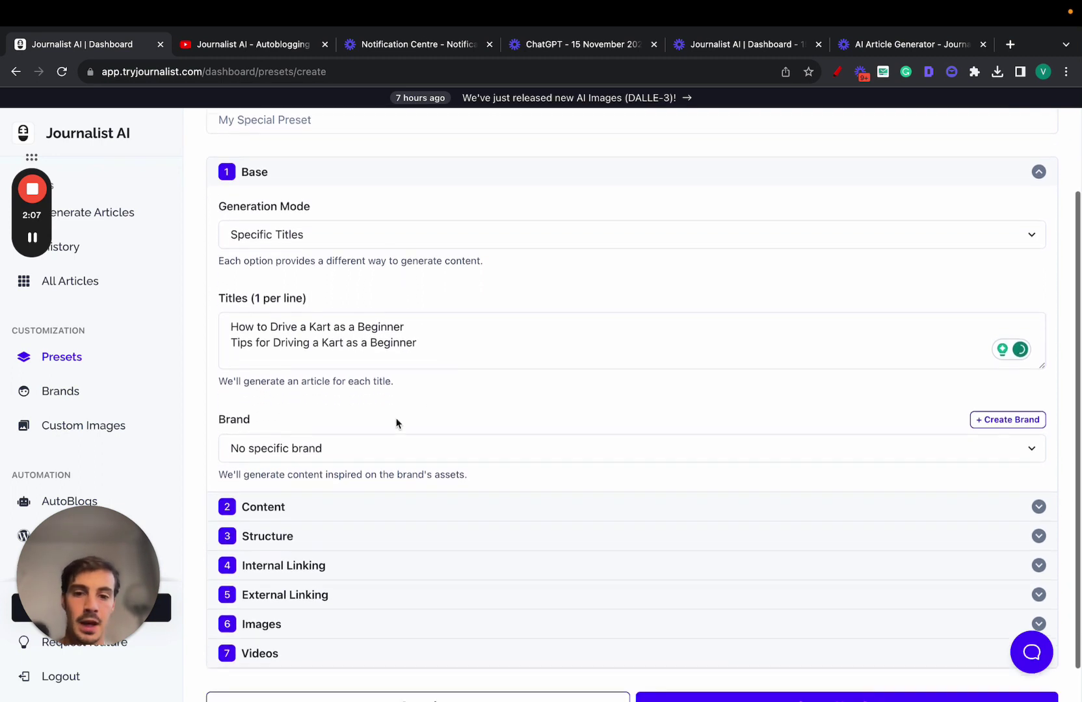
scroll(263, 448, "down", 1)
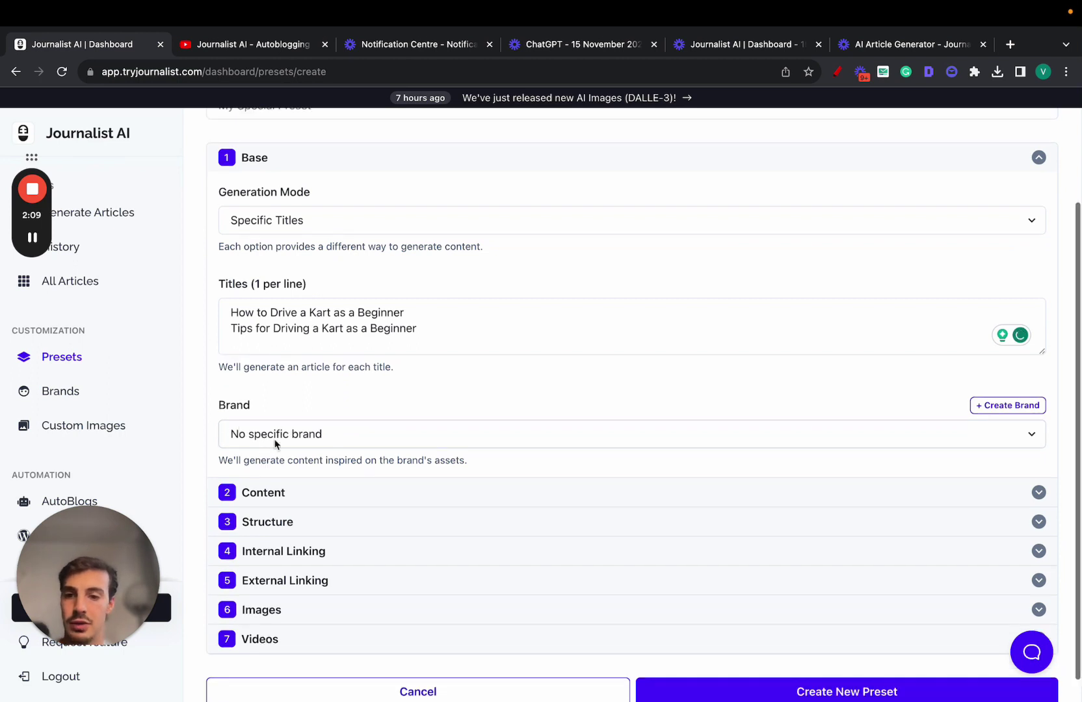
left_click(838, 72)
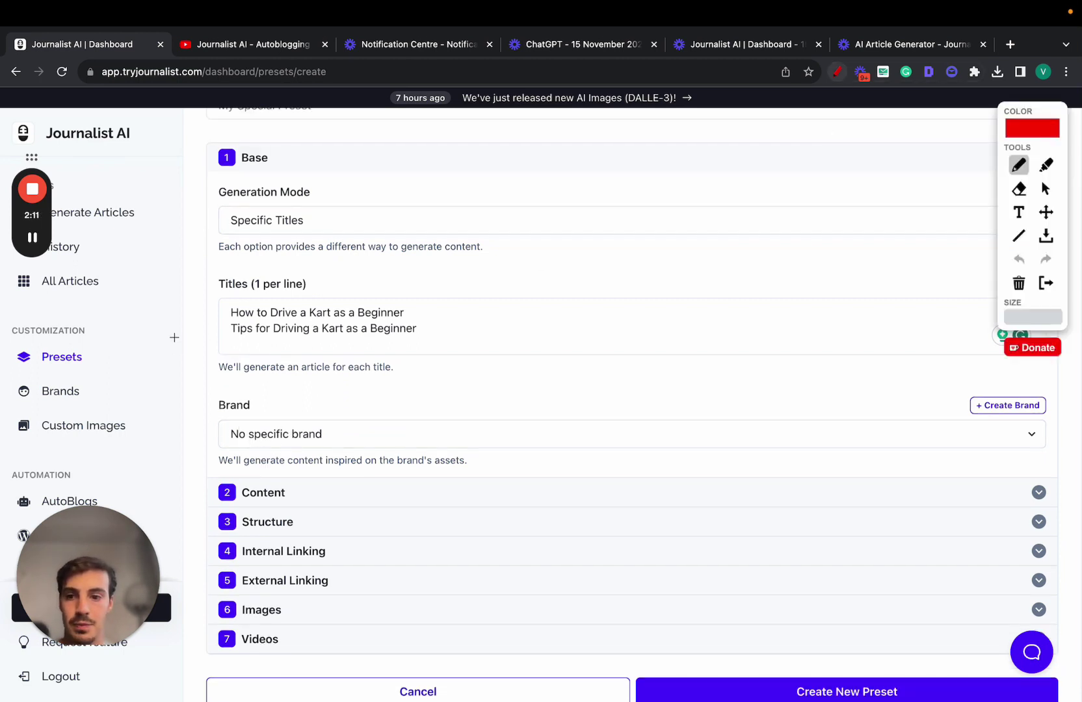
mouse_move(27, 403)
left_mouse_down()
mouse_move(104, 400)
mouse_move(5, 374)
mouse_move(13, 392)
left_mouse_up()
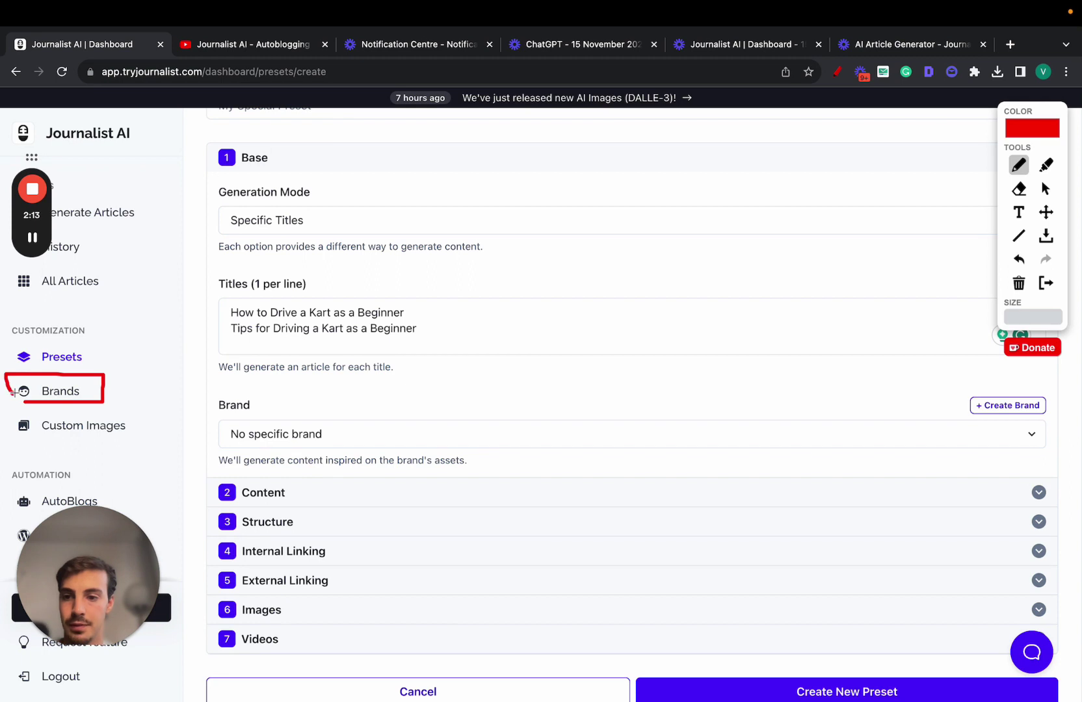
mouse_move(26, 144)
left_mouse_down()
mouse_move(138, 144)
mouse_move(109, 218)
mouse_move(423, 349)
mouse_move(418, 357)
left_mouse_up()
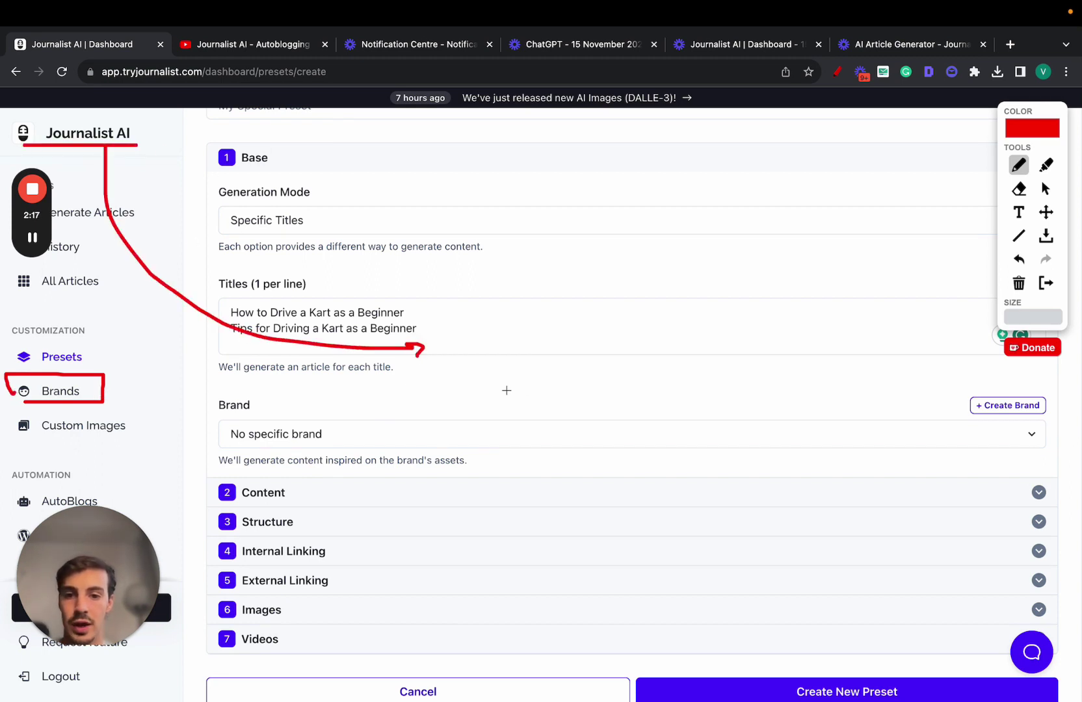
Step: Draw a red letter B with lines branching out to the letters Y, T, I, T, W and D
mouse_move(505, 389)
left_mouse_down()
mouse_move(512, 301)
mouse_move(553, 367)
mouse_move(513, 390)
left_mouse_up()
mouse_move(573, 325)
left_mouse_down()
mouse_move(724, 187)
mouse_move(657, 300)
mouse_move(744, 275)
left_mouse_up()
left_click_drag(604, 342, 754, 403)
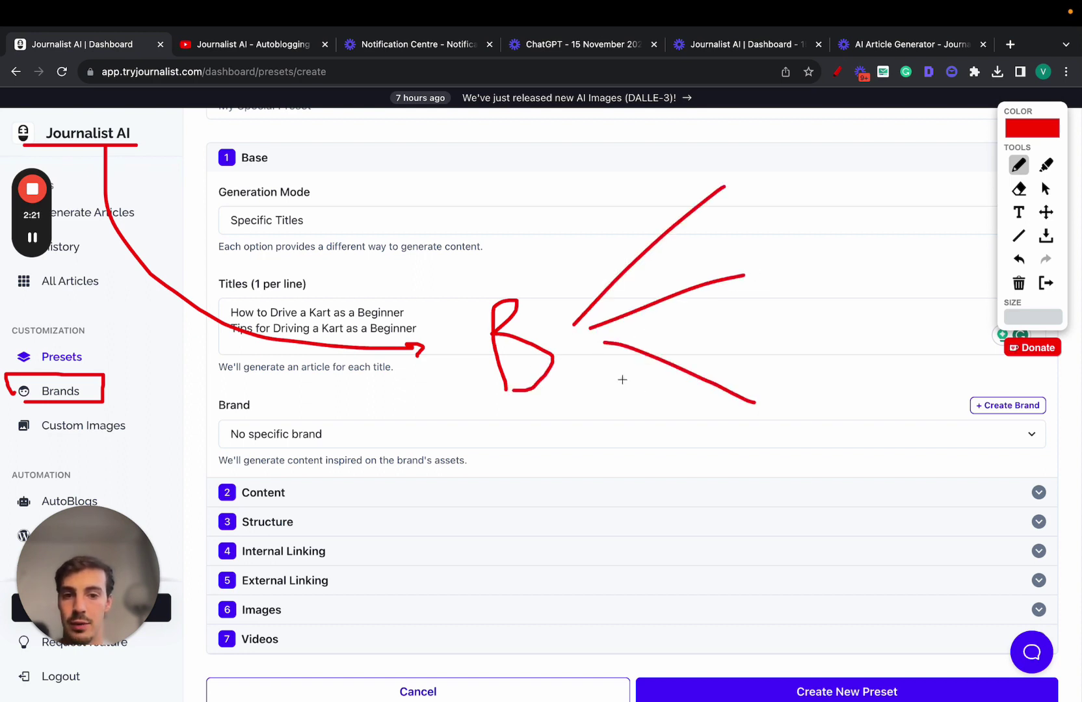
left_click_drag(622, 378, 715, 491)
left_click_drag(752, 145, 761, 194)
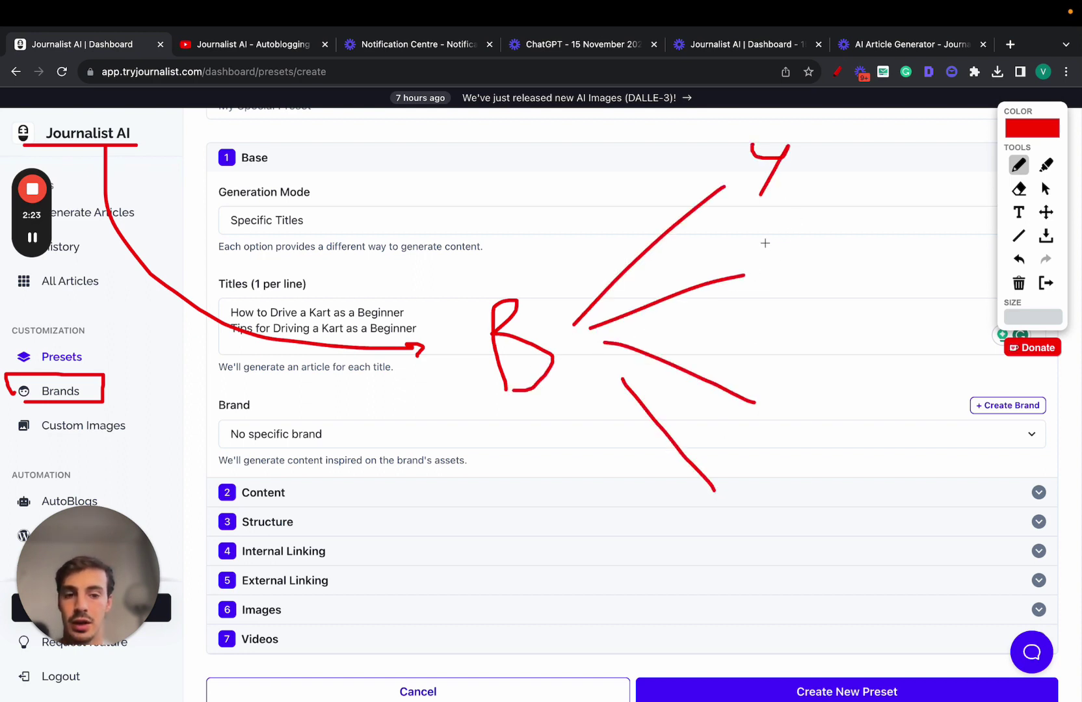
mouse_move(764, 242)
left_mouse_down()
mouse_move(817, 241)
mouse_move(790, 283)
left_mouse_up()
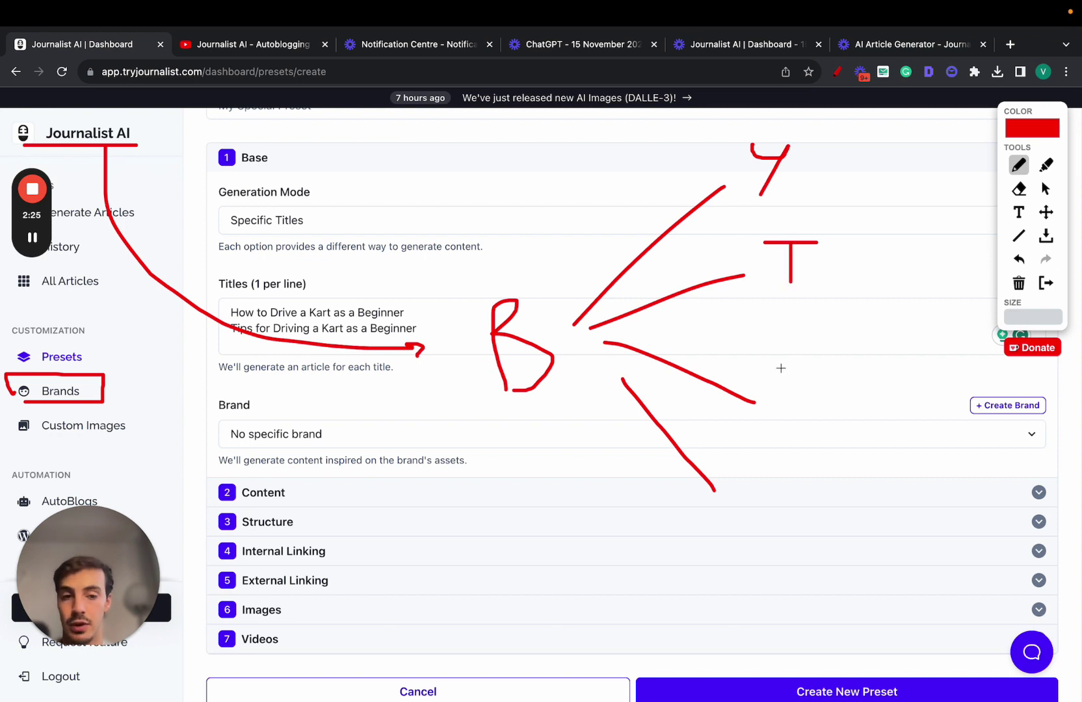
mouse_move(780, 368)
left_mouse_down()
mouse_move(810, 368)
mouse_move(792, 388)
left_mouse_up()
left_click_drag(789, 389, 811, 388)
mouse_move(747, 470)
left_mouse_down()
mouse_move(785, 470)
mouse_move(763, 503)
left_mouse_up()
mouse_move(574, 394)
left_mouse_down()
mouse_move(732, 576)
mouse_move(757, 593)
mouse_move(798, 589)
left_mouse_up()
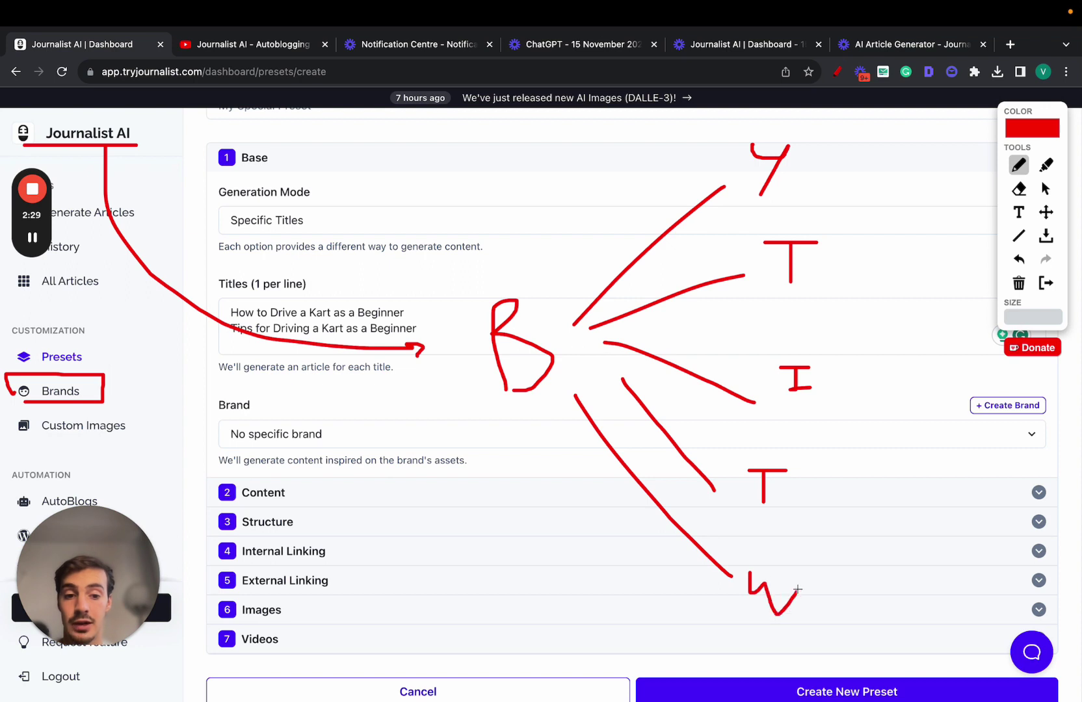
mouse_move(554, 445)
left_mouse_down()
mouse_move(683, 643)
mouse_move(702, 662)
mouse_move(771, 660)
mouse_move(737, 690)
left_mouse_up()
Step: Complete the sketch with a vertical divider, a letter A and a circle around the Journalist AI logo, and exit annotation mode
mouse_move(849, 171)
left_mouse_down()
mouse_move(850, 344)
mouse_move(823, 683)
left_mouse_up()
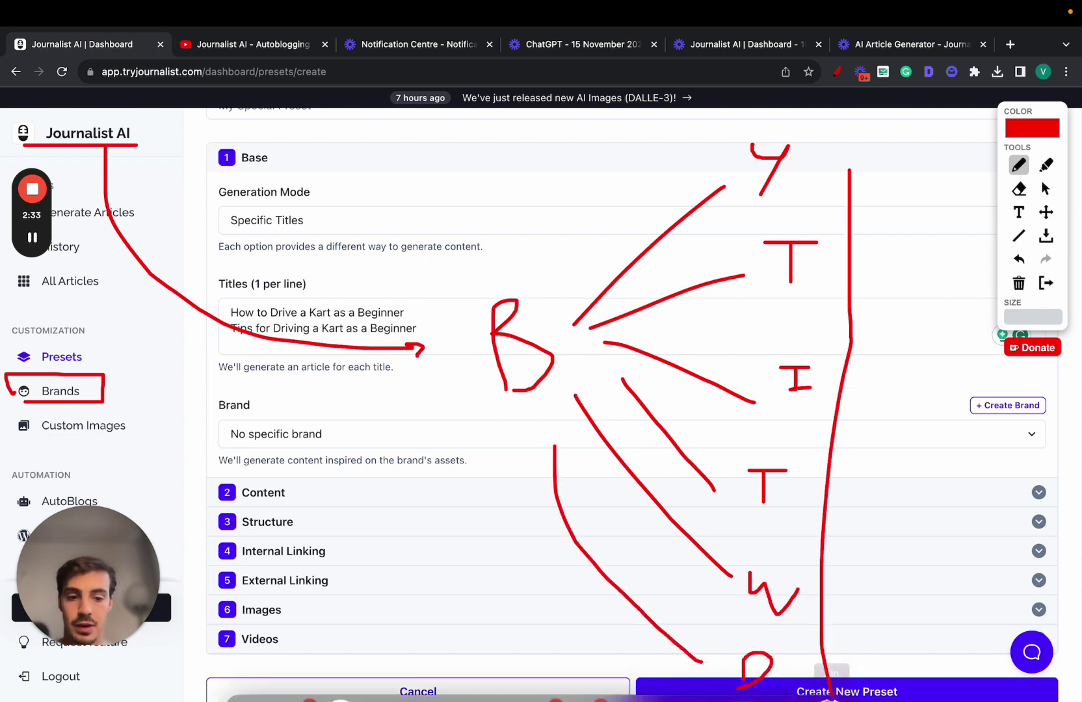
mouse_move(872, 381)
left_mouse_down()
mouse_move(921, 369)
mouse_move(870, 342)
left_mouse_up()
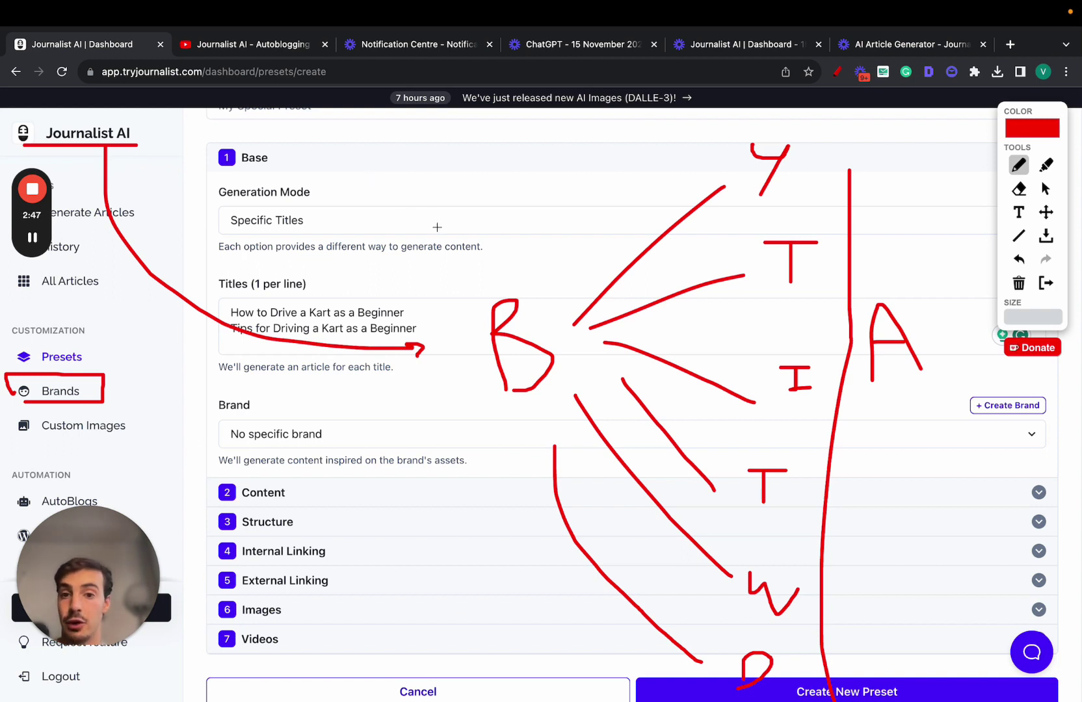
mouse_move(109, 149)
left_mouse_down()
mouse_move(140, 114)
mouse_move(5, 126)
mouse_move(37, 151)
left_mouse_up()
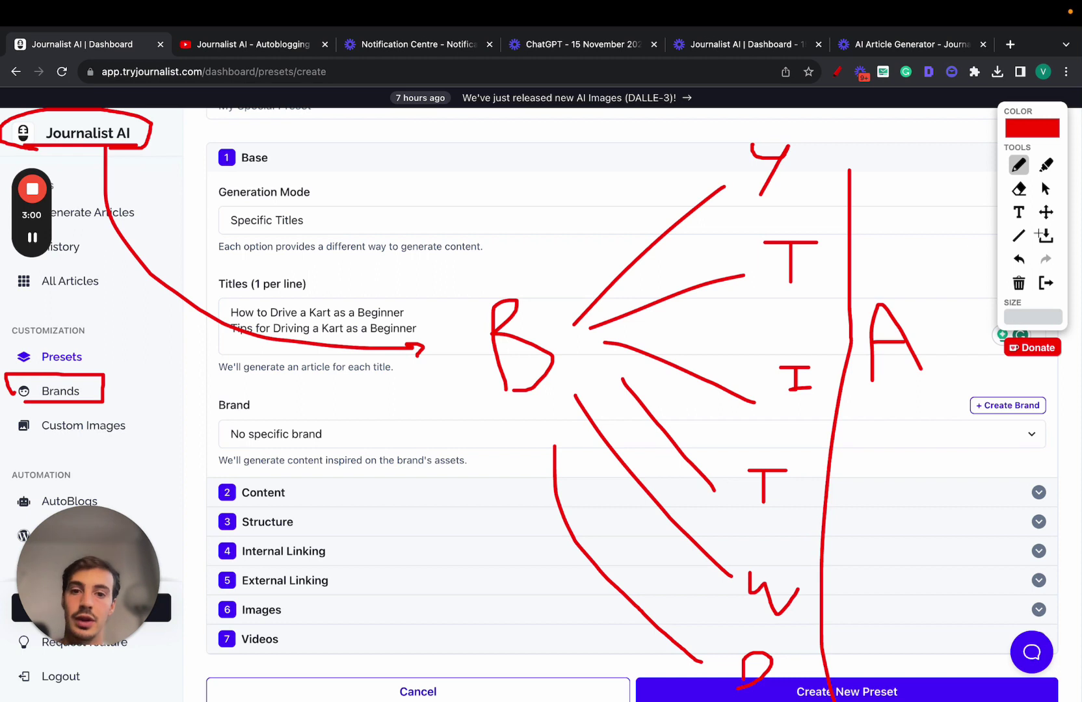
left_click(1046, 283)
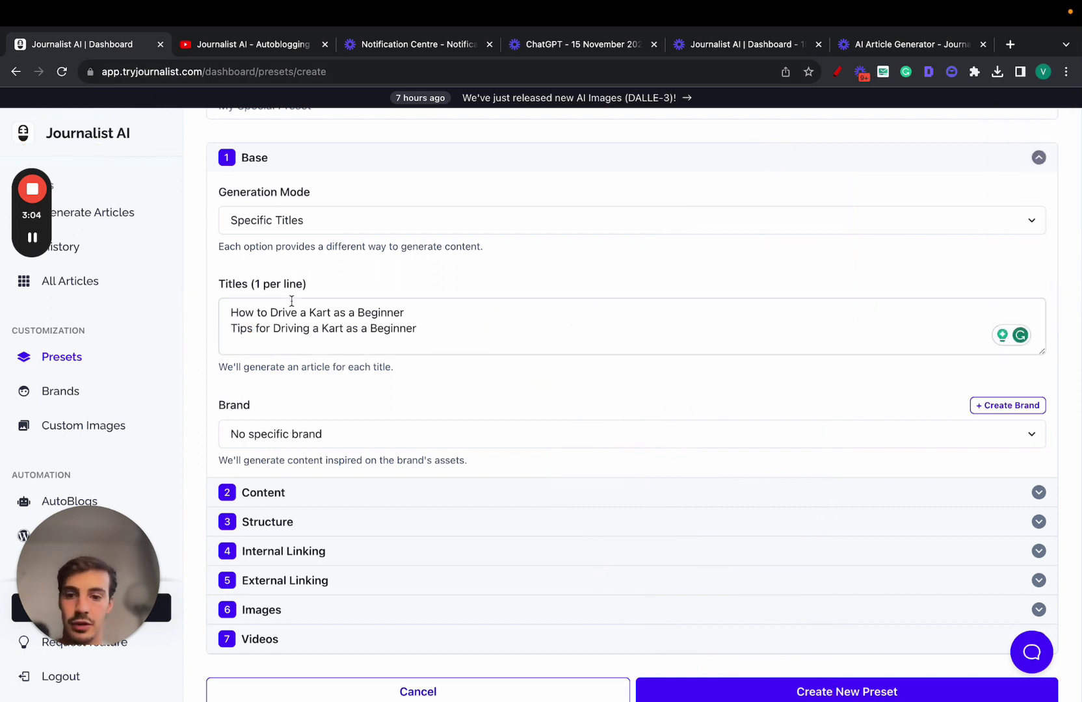
Step: Collapse the Base section, expand Content and set the language to English (American)
scroll(328, 407, "down", 2)
scroll(361, 300, "up", 2)
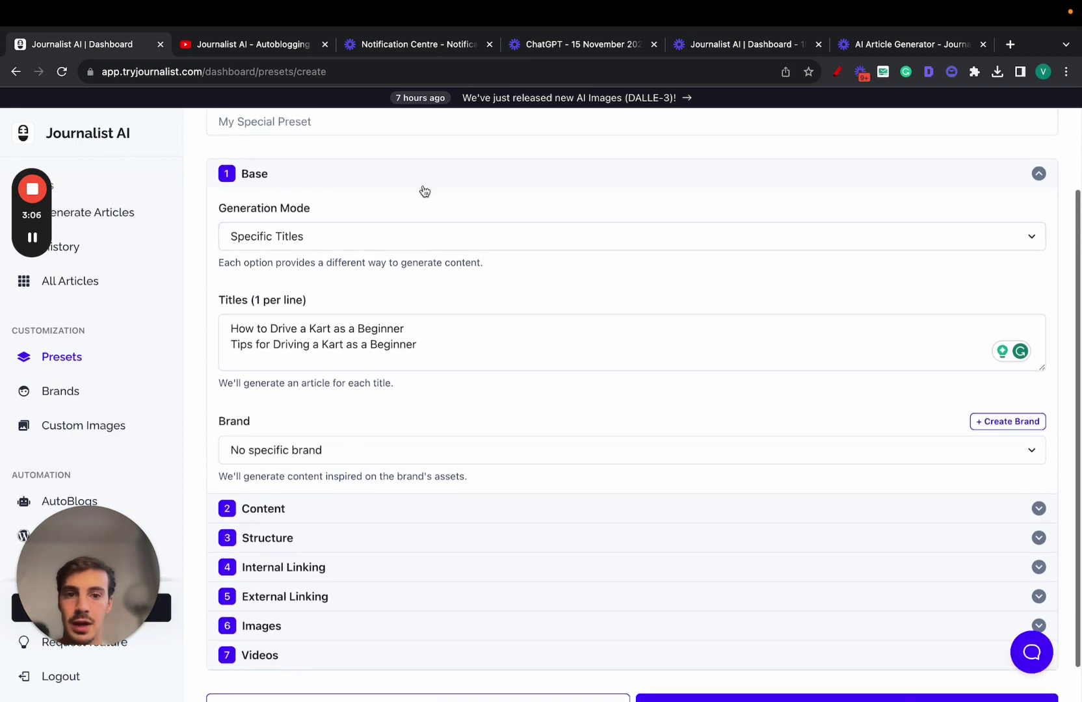
left_click(419, 187)
left_click(312, 338)
scroll(322, 318, "down", 3)
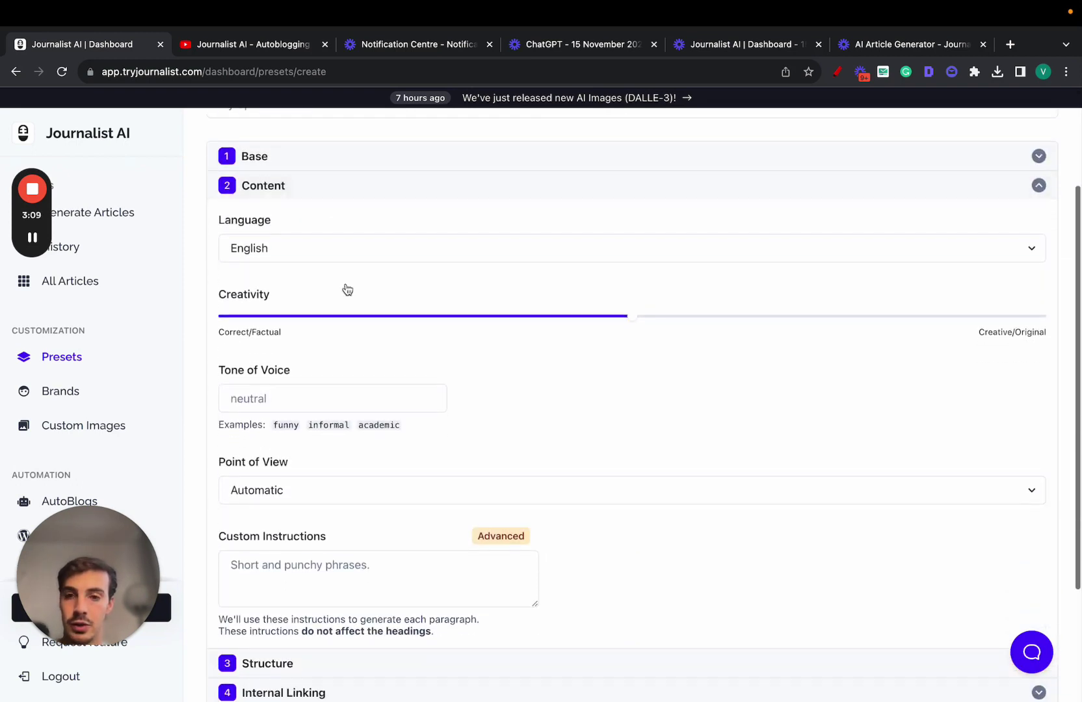
left_click(351, 247)
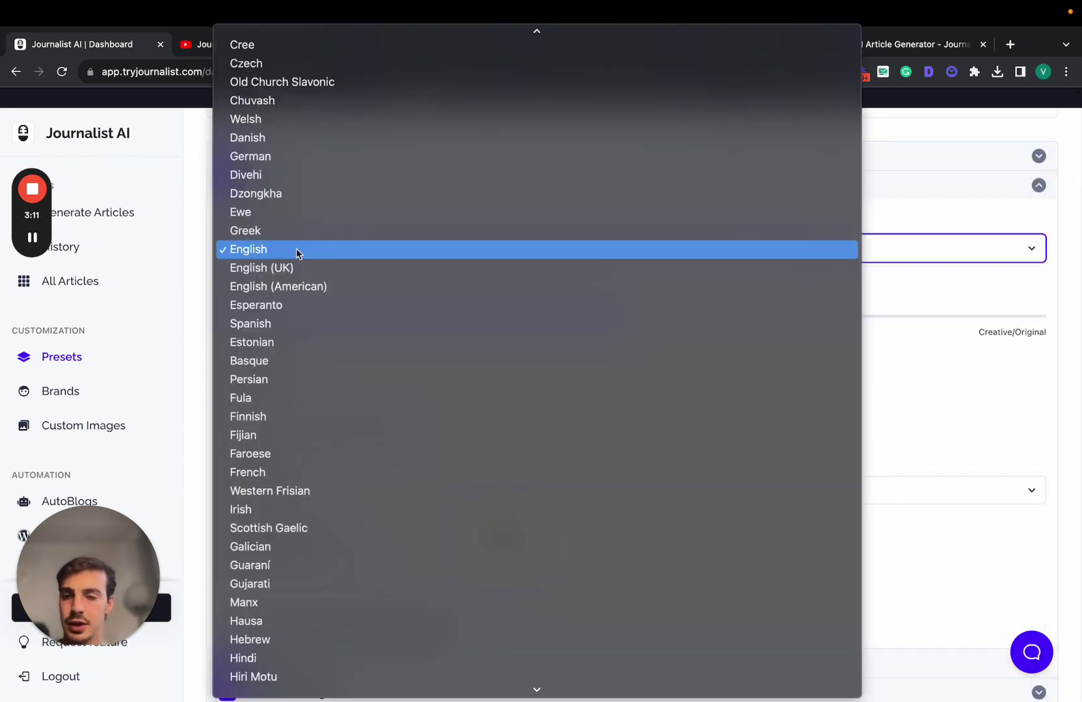
left_click(286, 286)
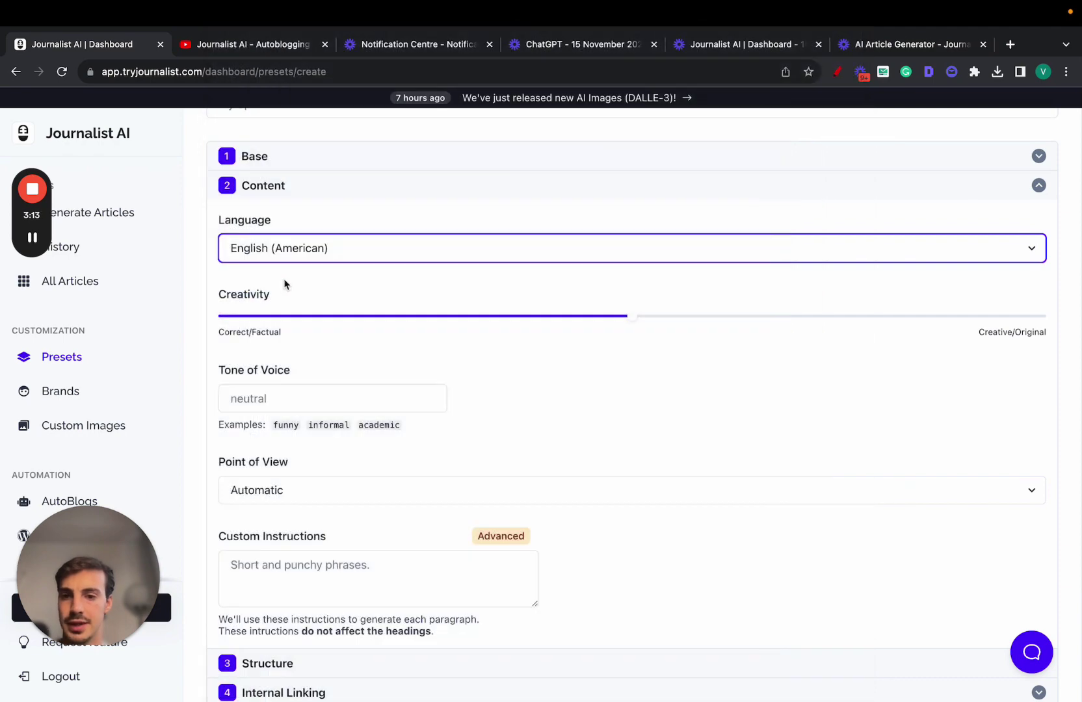
Step: Look through the other available languages in the Content section, keeping English (American)
left_click(321, 260)
scroll(322, 468, "down", 15)
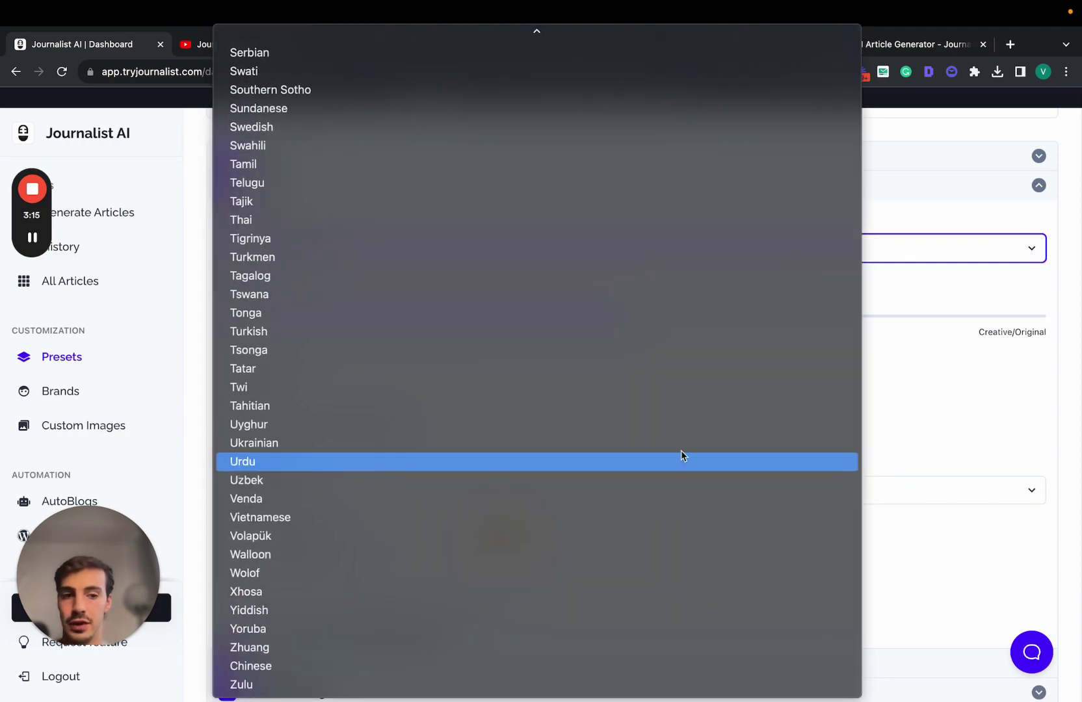
left_click(944, 322)
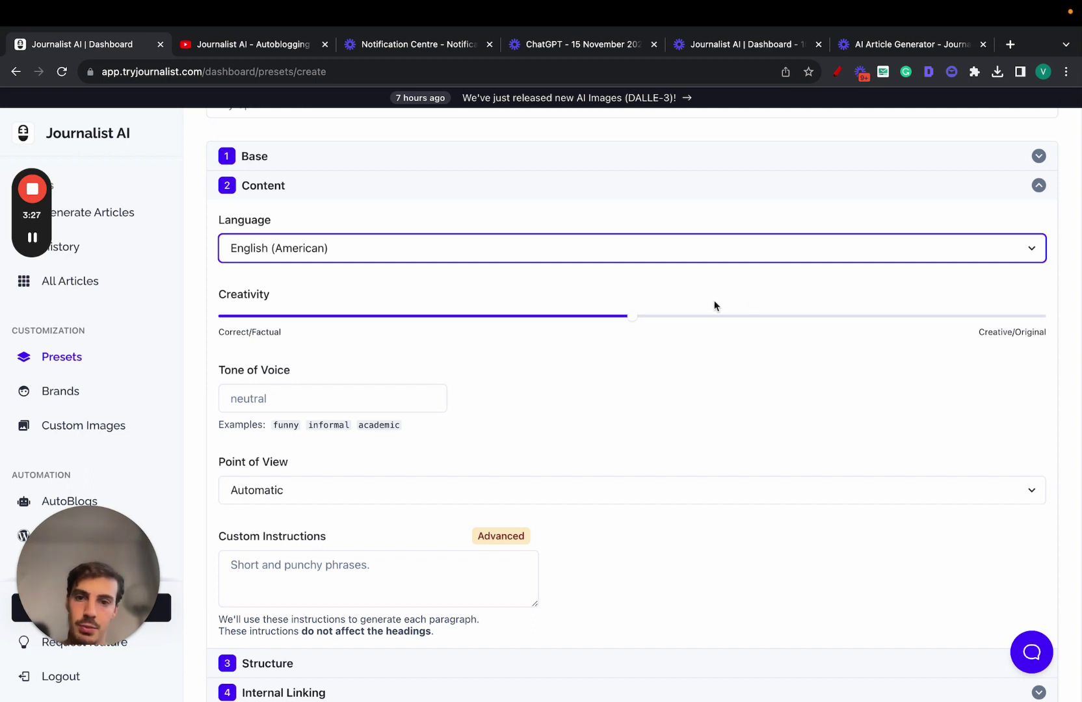
left_click(605, 300)
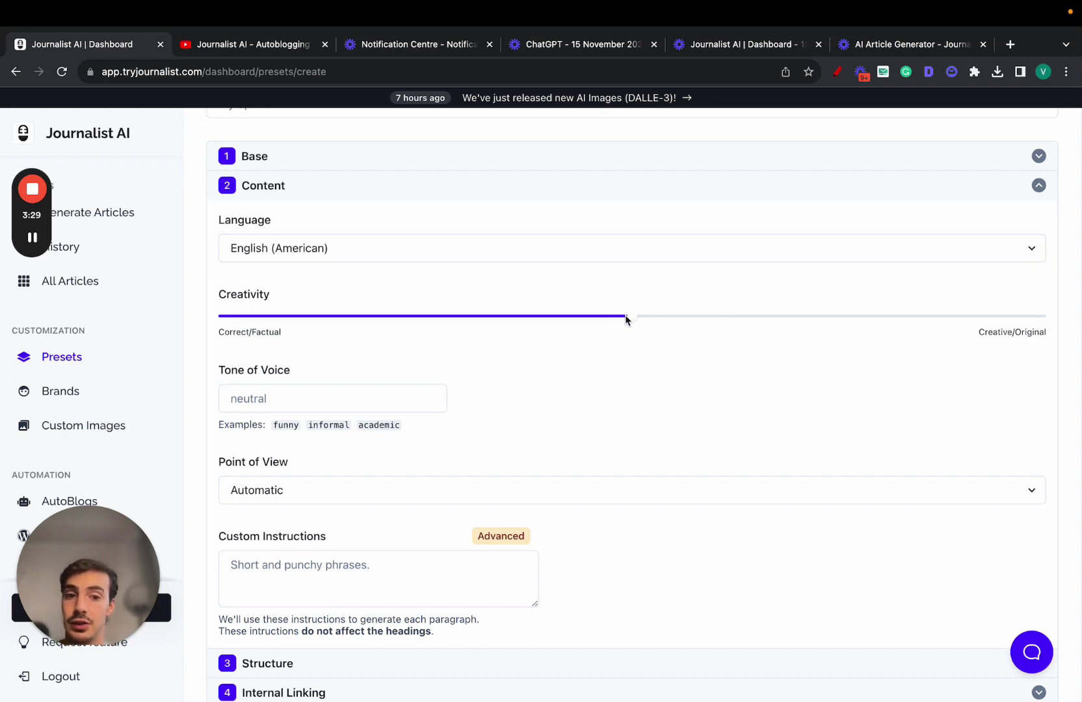
Step: Lower Creativity to just above the Correct/Factual end, reviewing the titles in the Base section and collapsing it again
left_click_drag(630, 316, 213, 317)
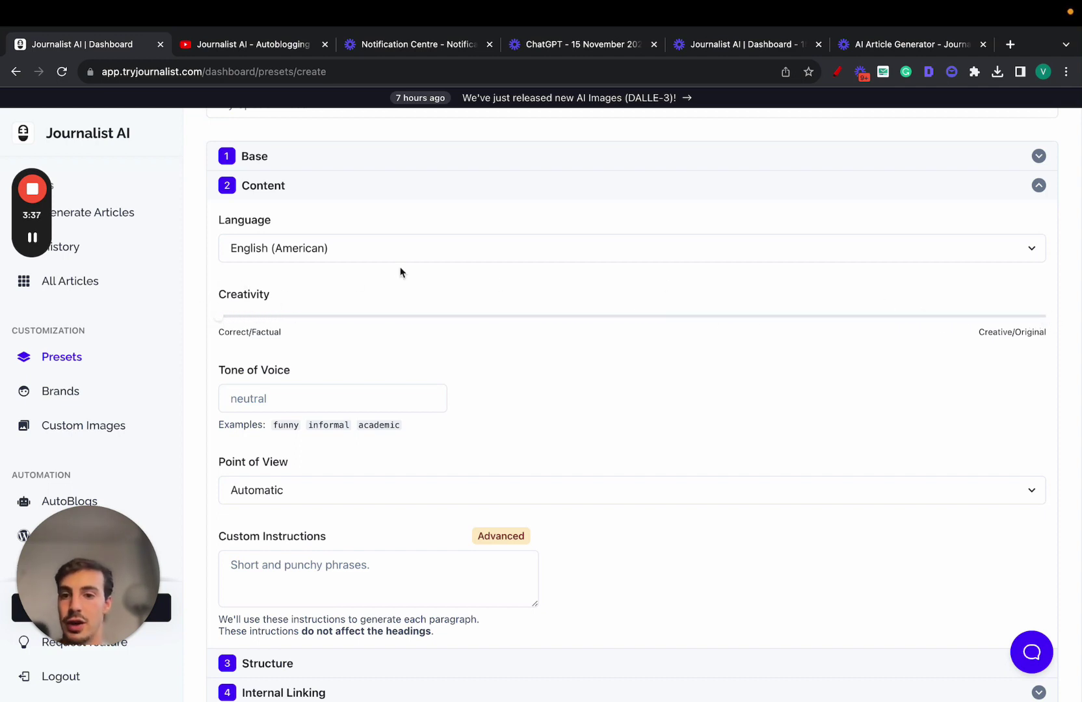
scroll(391, 305, "up", 5)
left_click(353, 309)
scroll(339, 423, "down", 2)
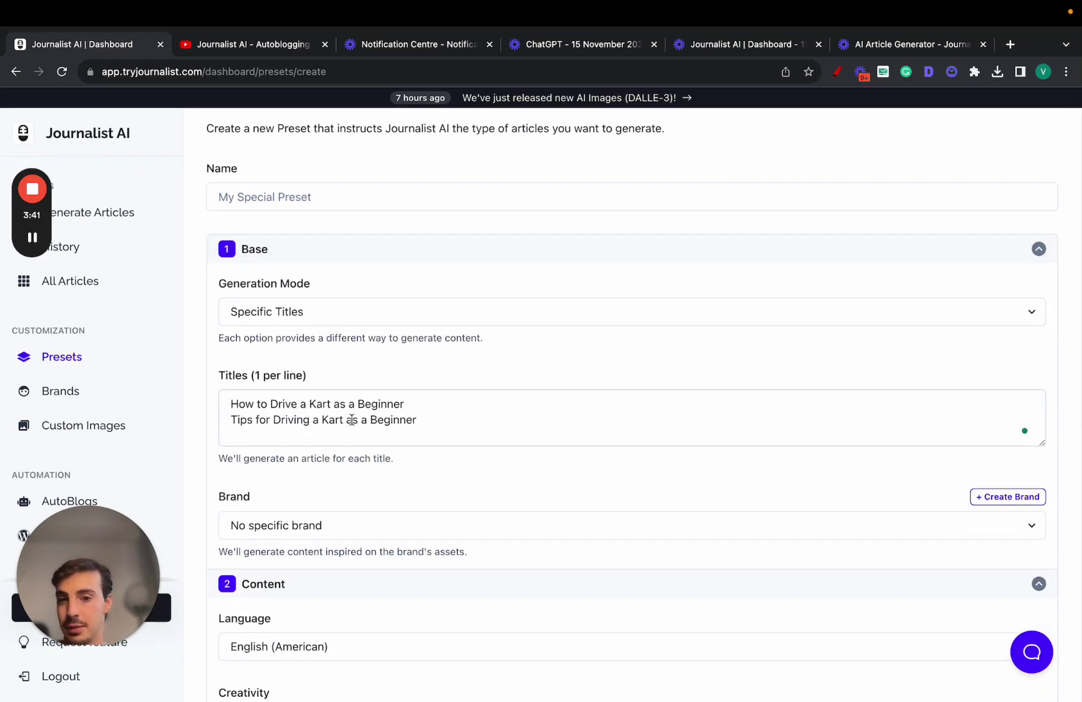
left_click(371, 263)
scroll(361, 351, "down", 2)
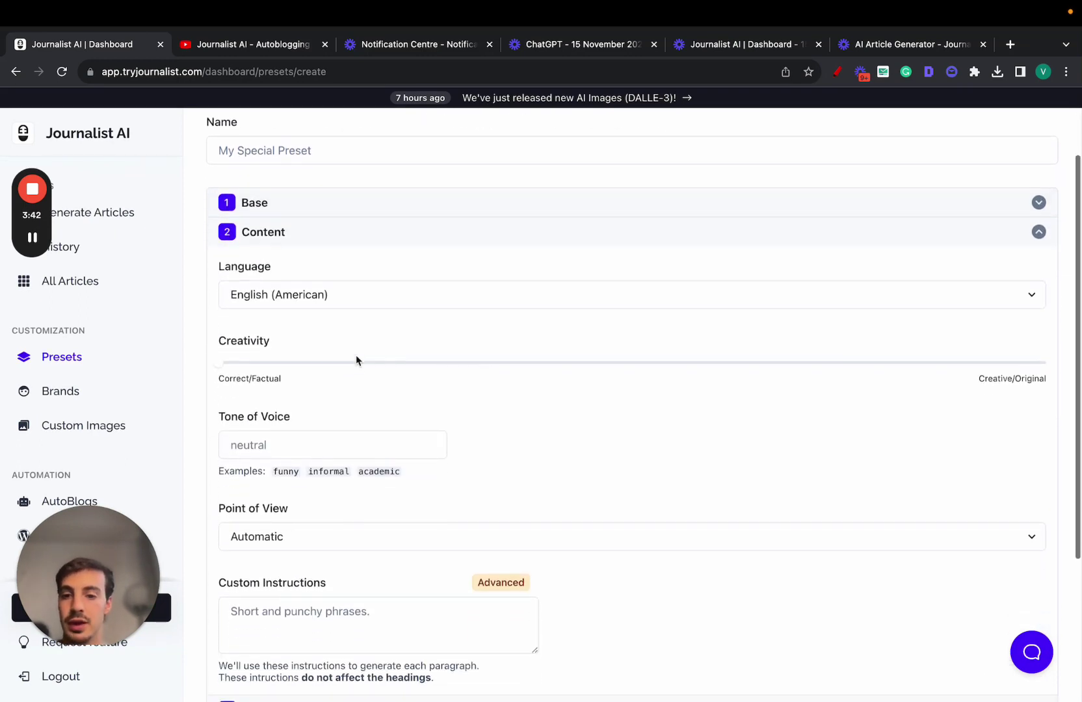
left_click(242, 364)
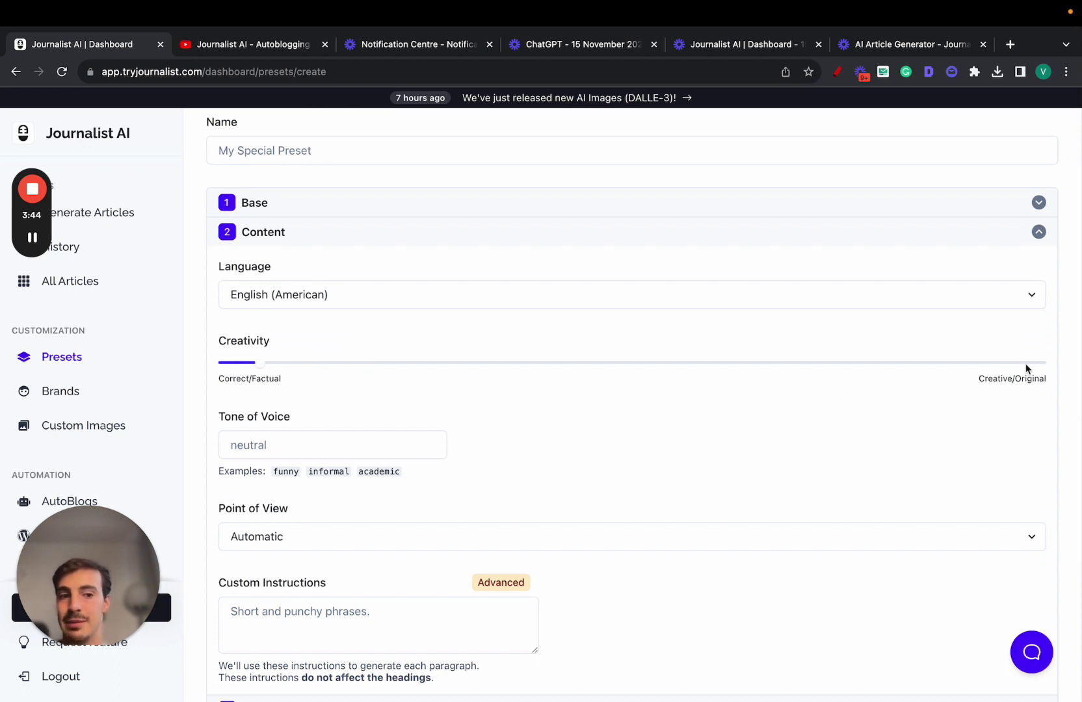
scroll(752, 391, "down", 3)
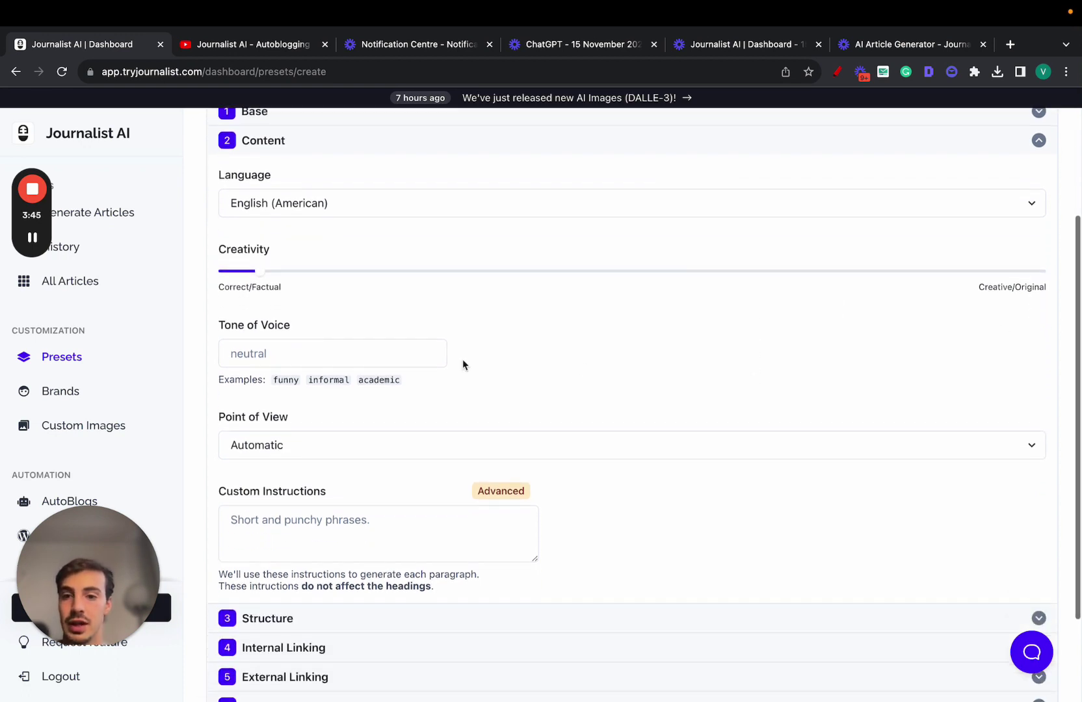
Step: Set the preset's tone of voice to formal, clearing and re-entering the value once
left_click(407, 349)
type("formal")
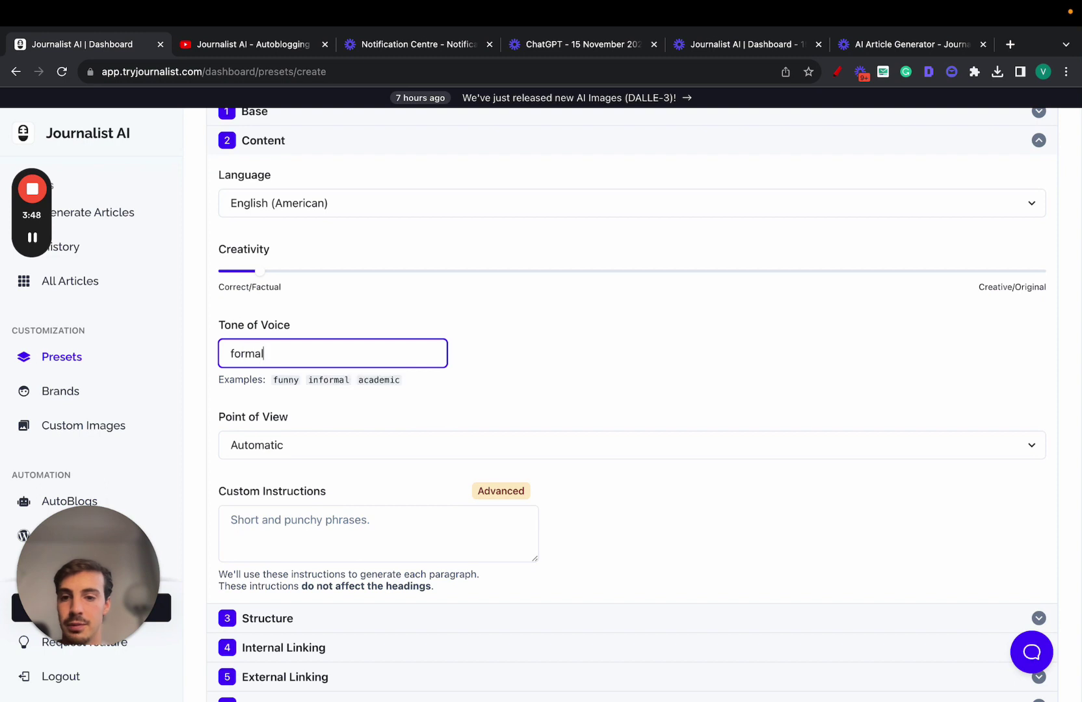
left_click(644, 366)
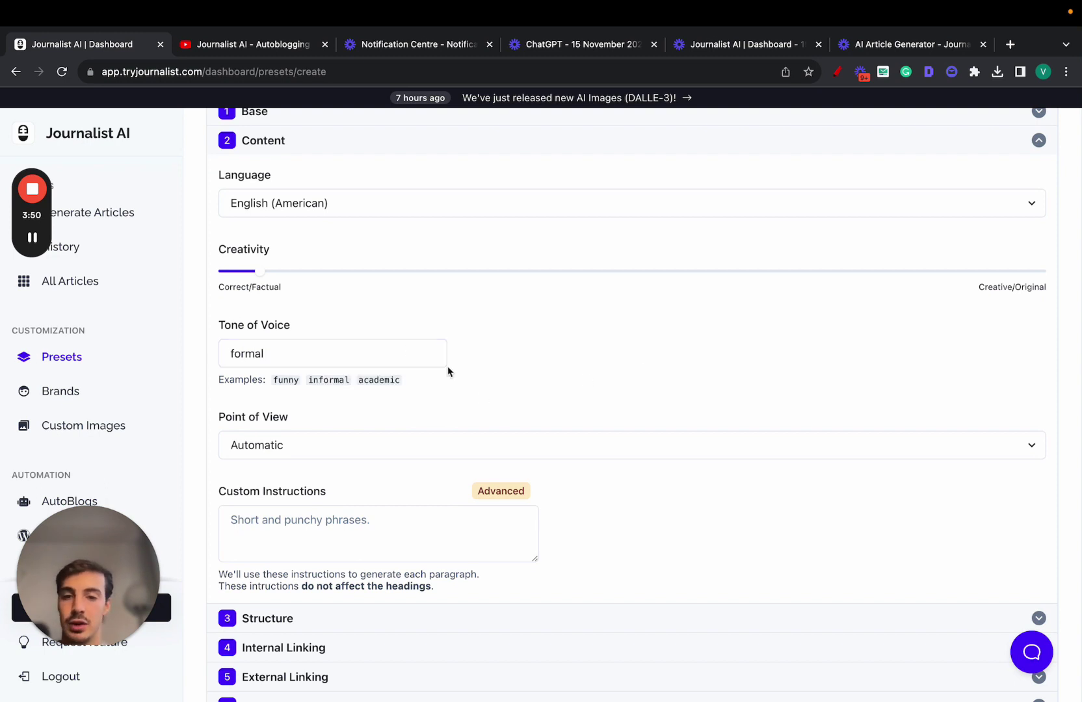
left_click(377, 348)
key("super+a")
key("BackSpace")
type("f")
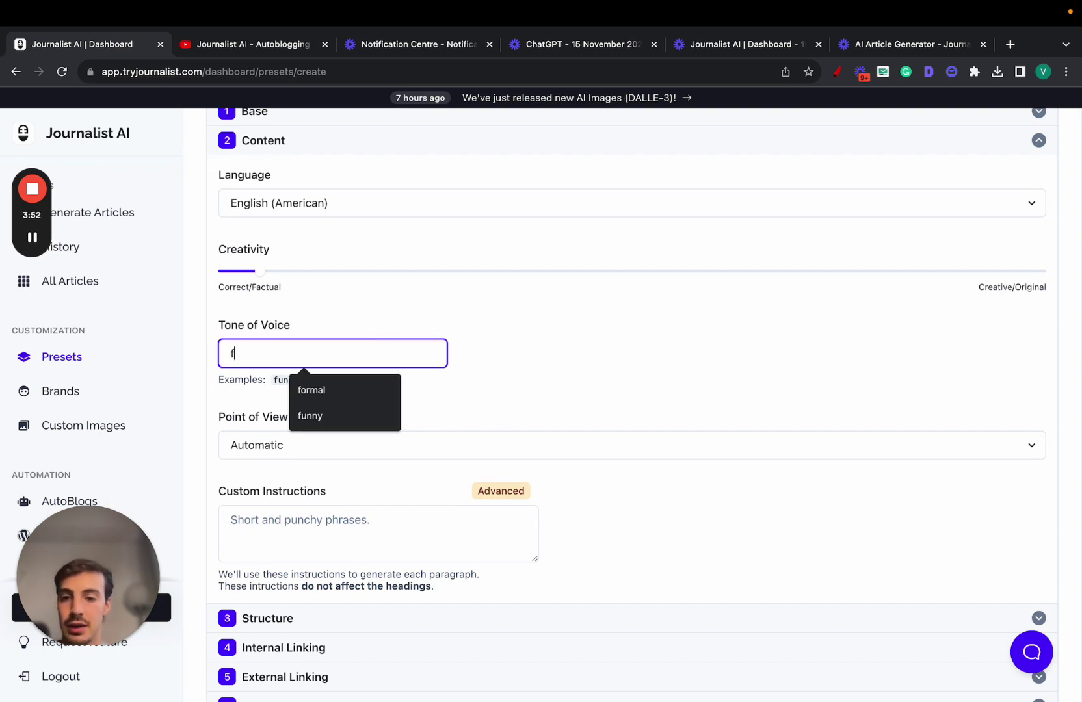
key("BackSpace")
left_click(377, 348)
type("formal")
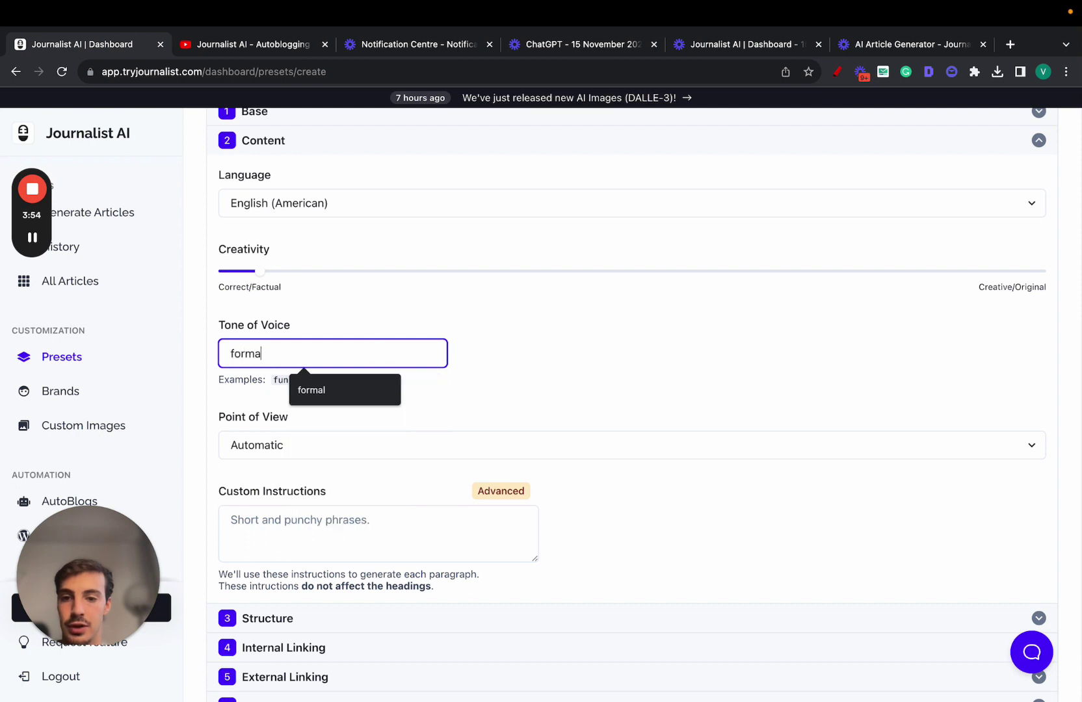
left_click(581, 361)
Step: Try First Person Plural as the point of view, then set it to First Person Singular (I, me, my, mine)
scroll(581, 361, "down", 2)
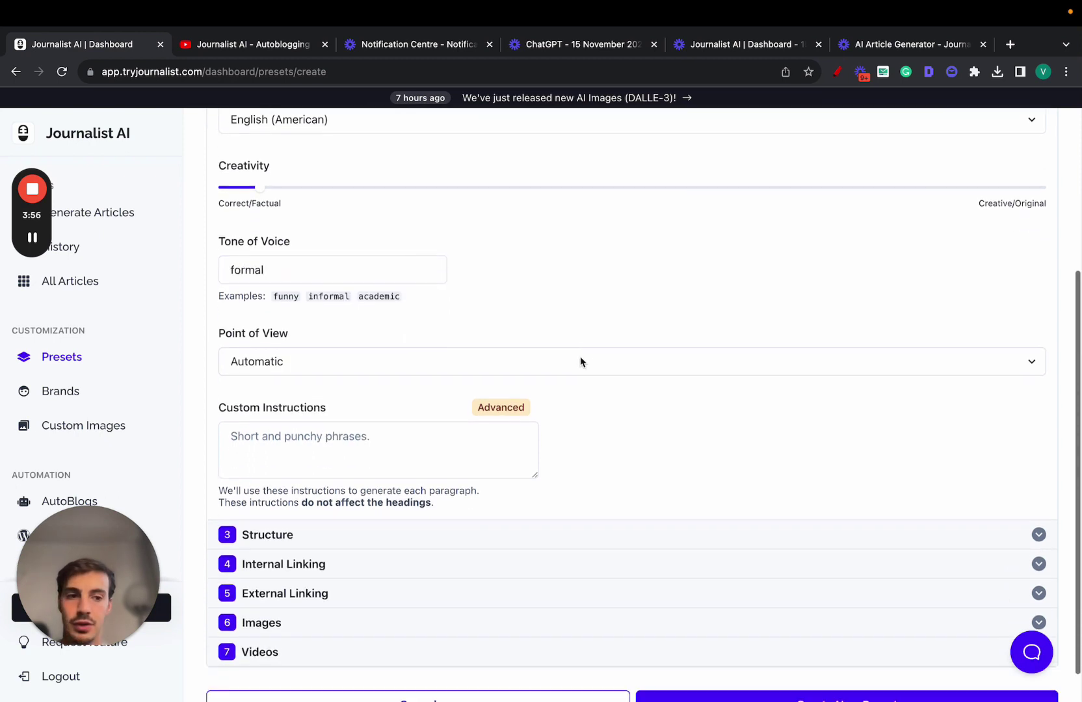
left_click(419, 371)
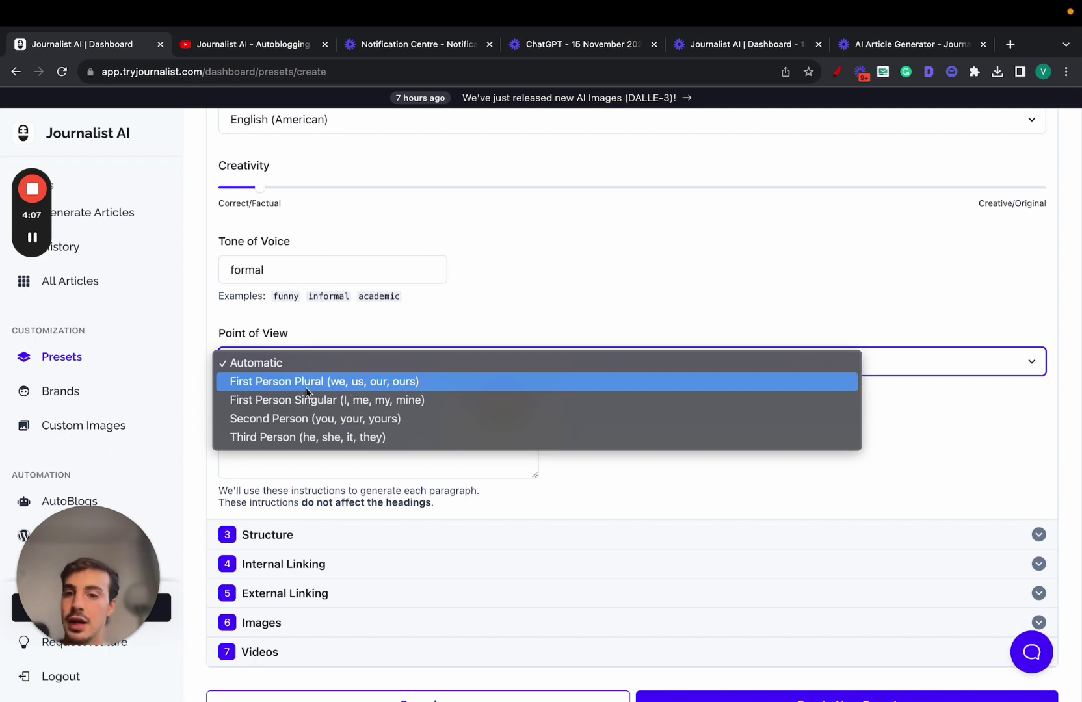
left_click(264, 385)
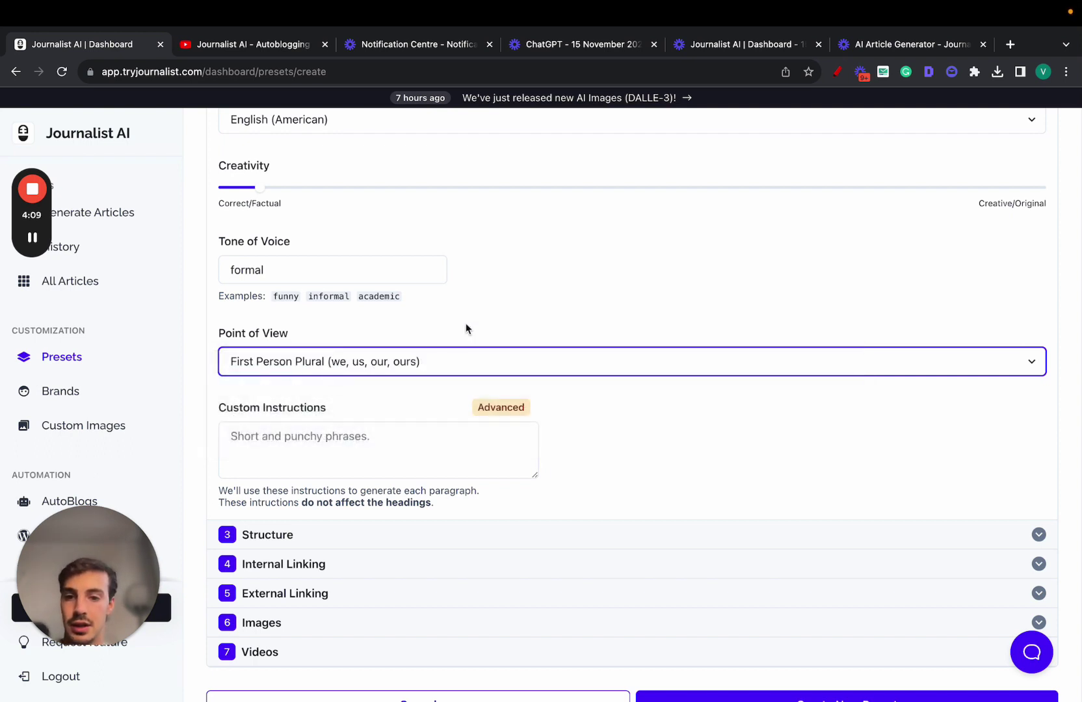
scroll(467, 332, "down", 1)
left_click(468, 350)
left_click(376, 376)
scroll(629, 272, "down", 1)
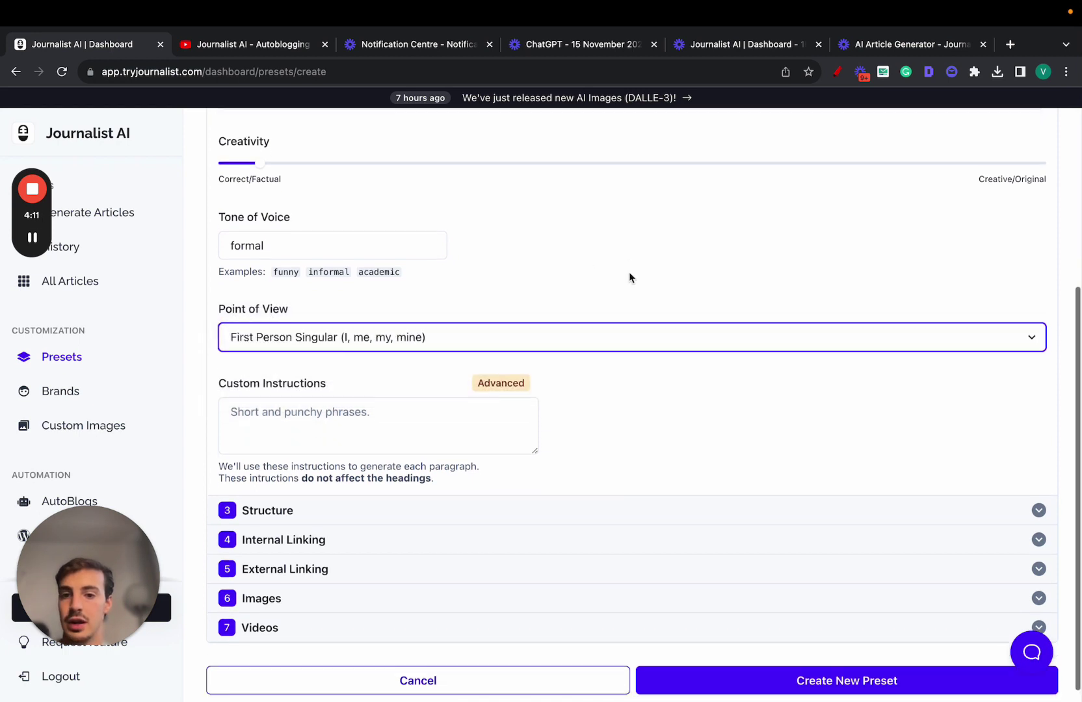
Step: Review the Custom Instructions option and the other Content settings, collapse Content and expand the Structure section
left_click_drag(233, 368, 407, 373)
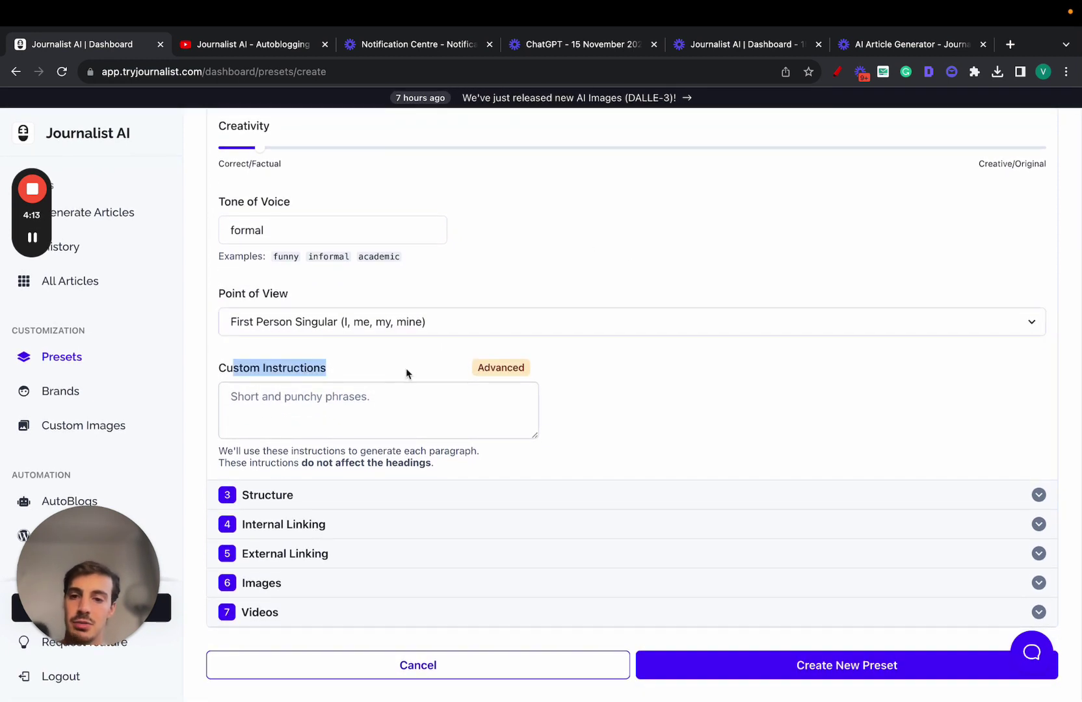
left_click(592, 372)
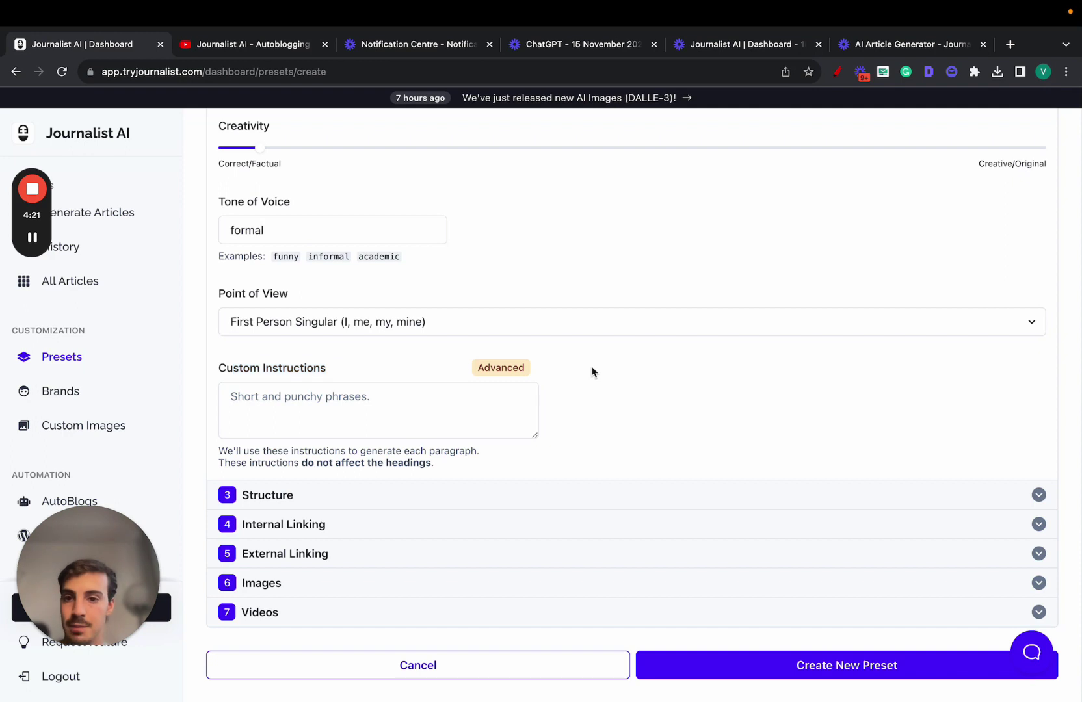
scroll(592, 372, "up", 2)
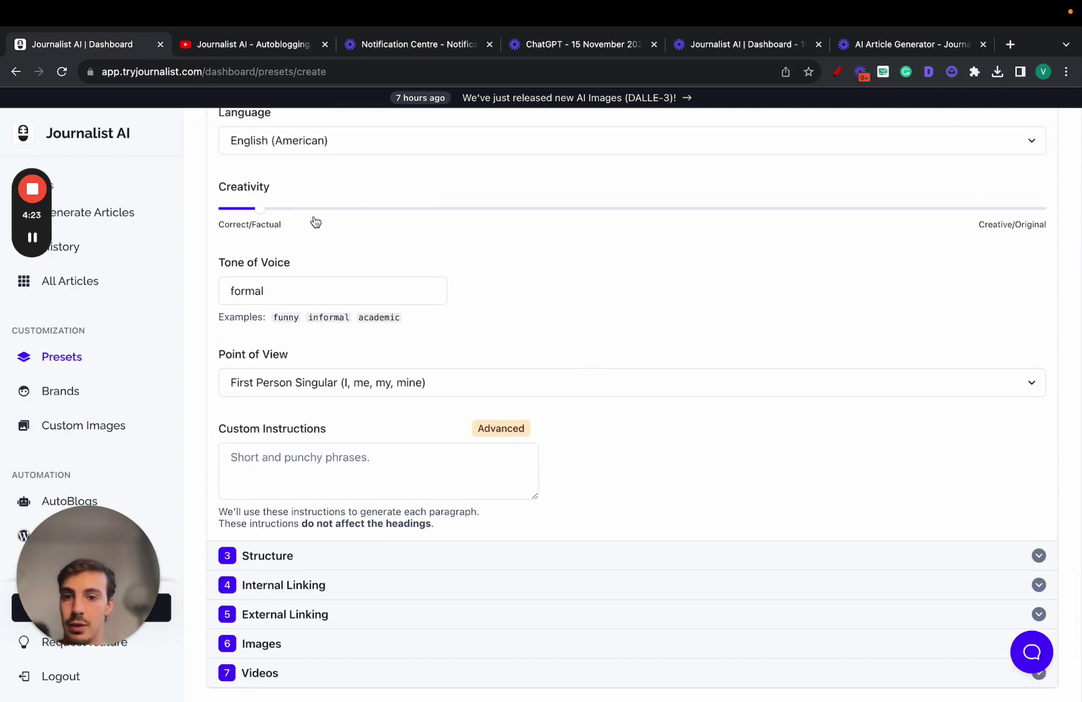
scroll(755, 331, "down", 1)
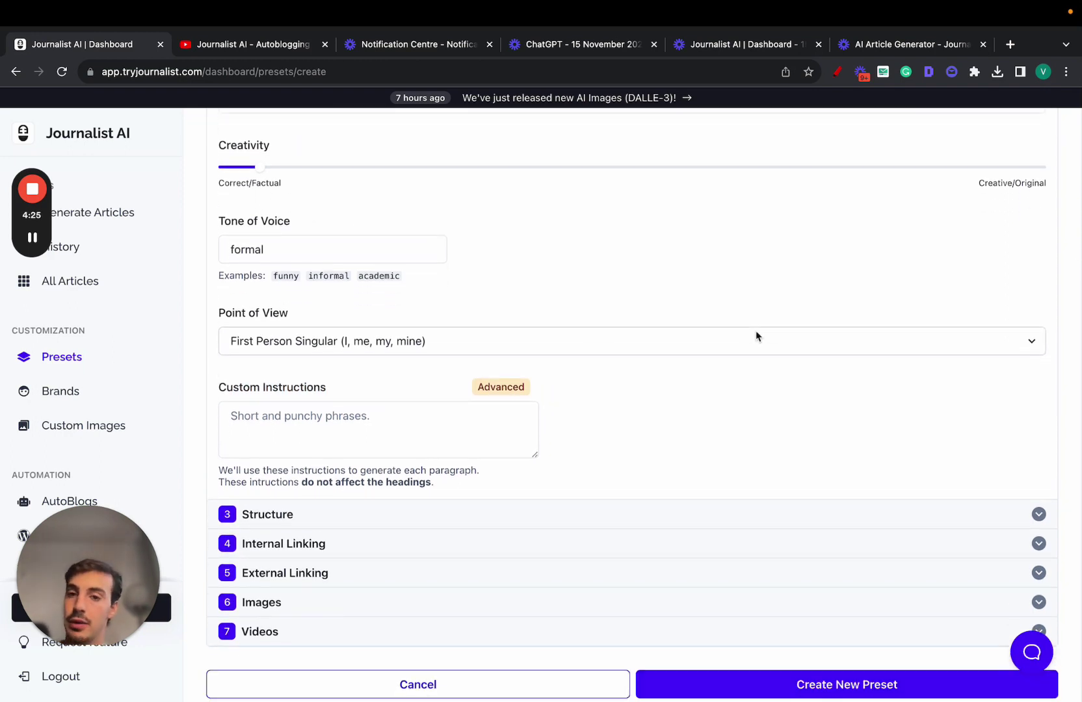
scroll(408, 390, "up", 5)
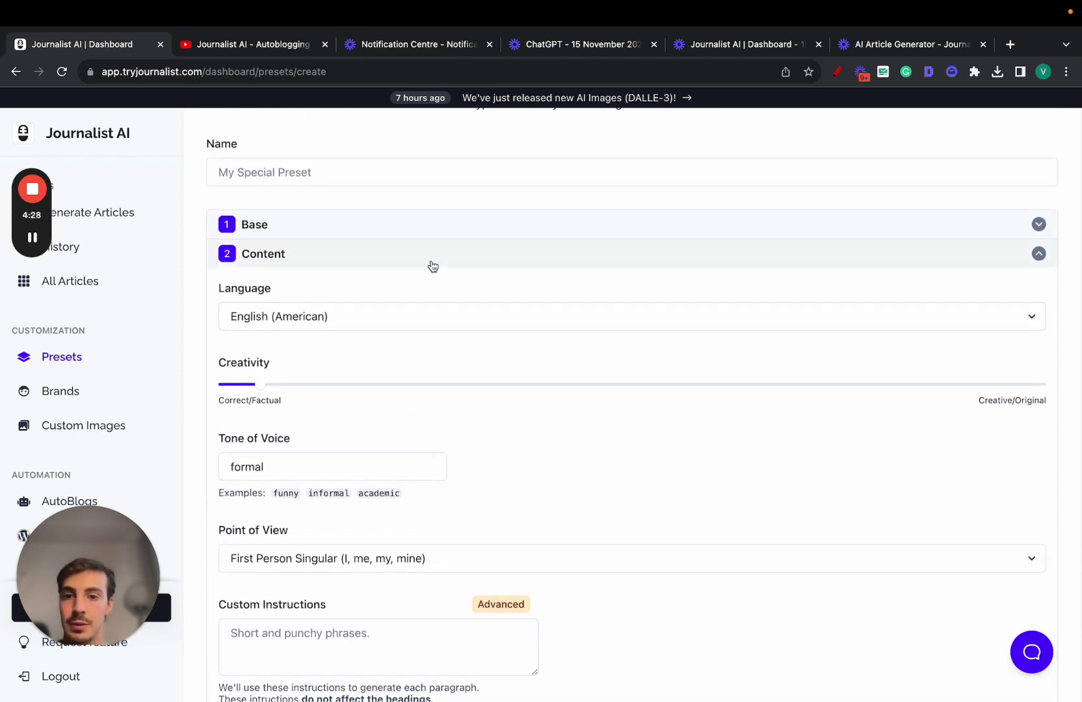
left_click(431, 263)
left_click(357, 359)
scroll(356, 370, "up", 1)
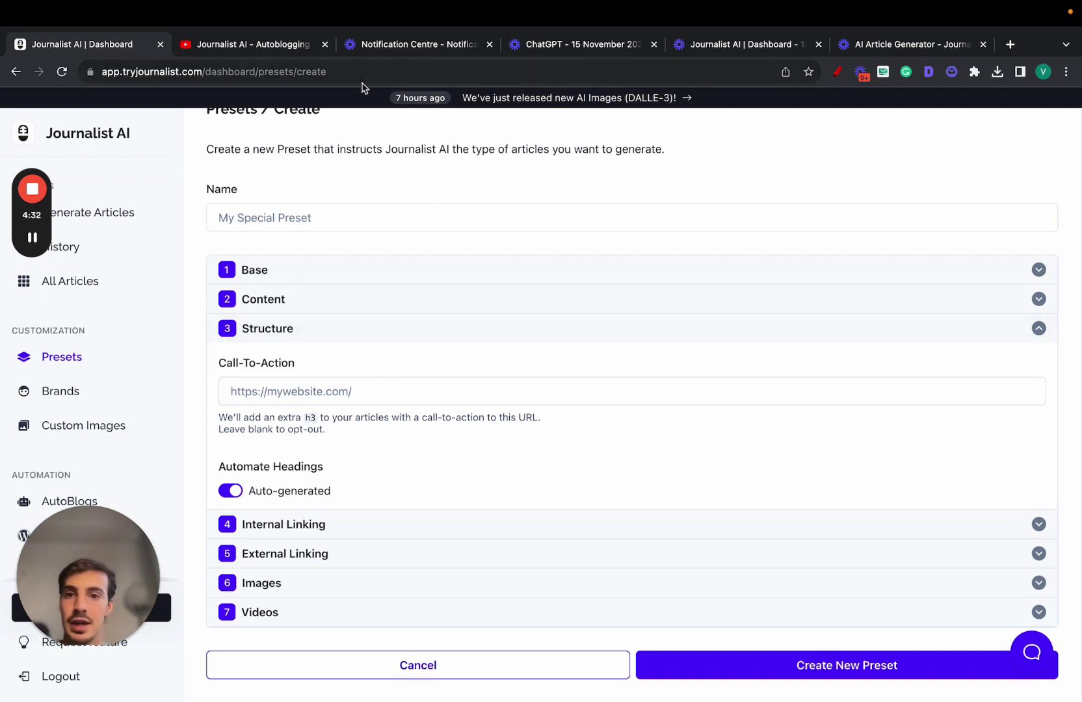
Step: Search Google in a new tab for "how to ride a kart" and open the Ace Karts article on driving a go kart
key("super+t")
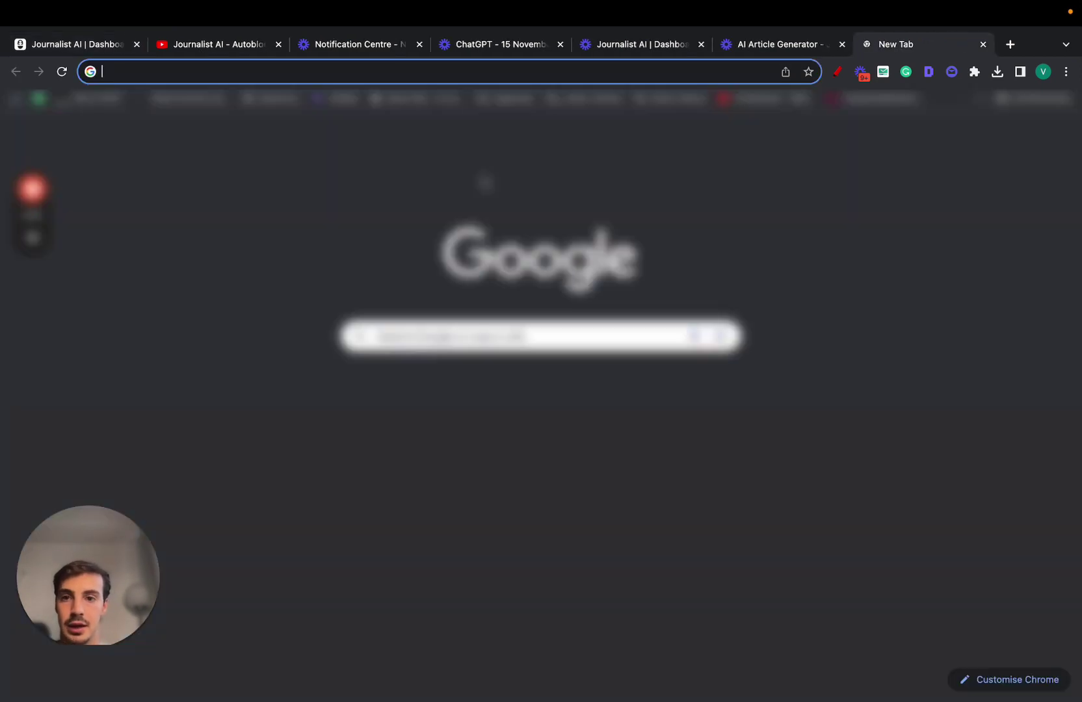
type("how to rid")
type("e a ")
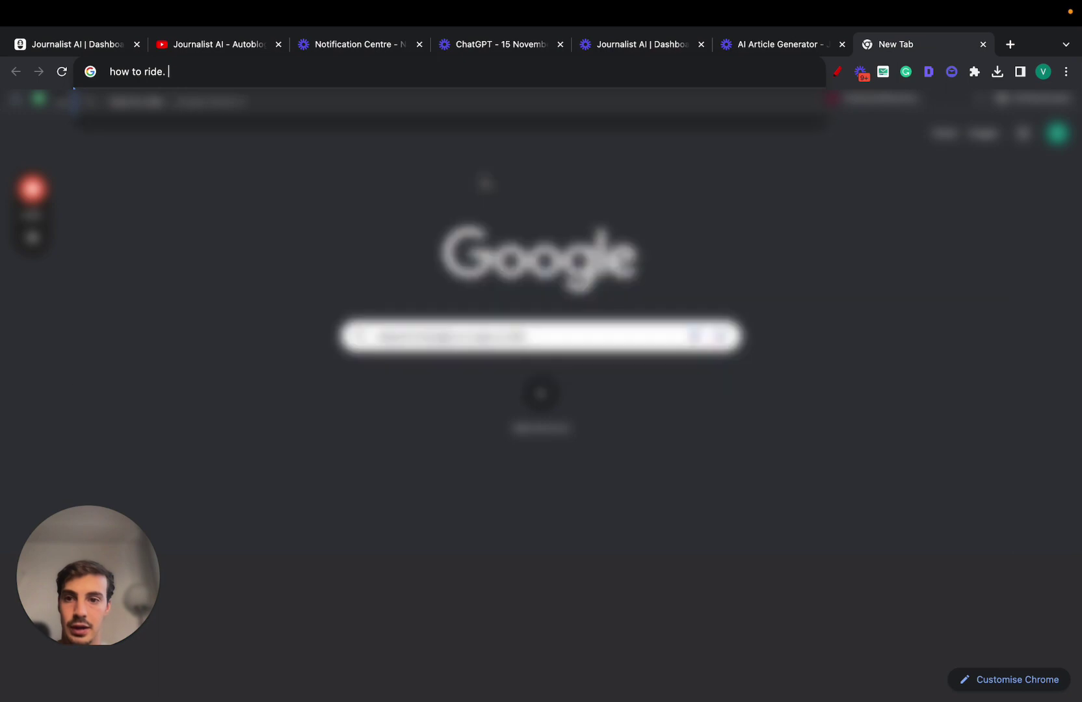
type("kart")
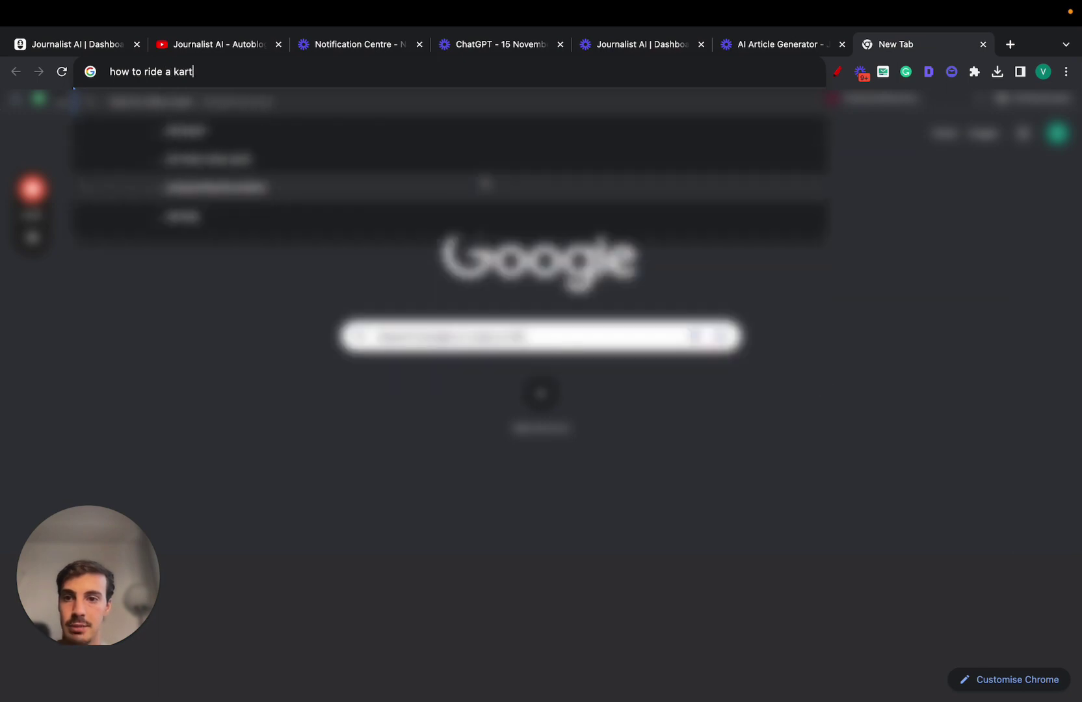
key("Return")
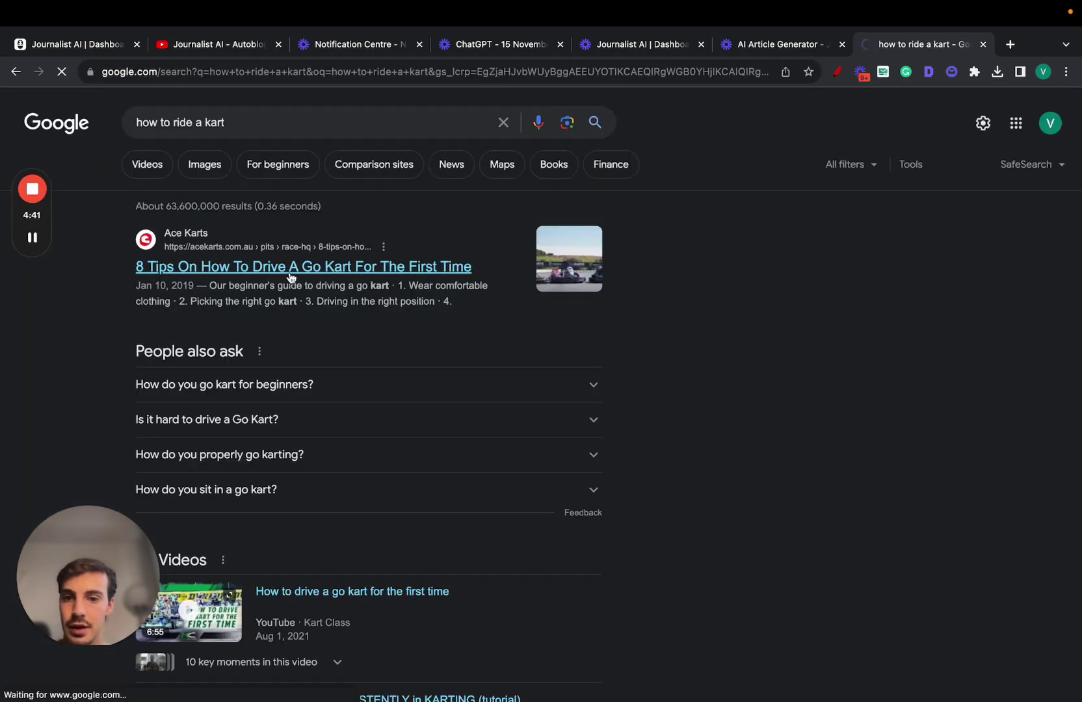
left_click(291, 268)
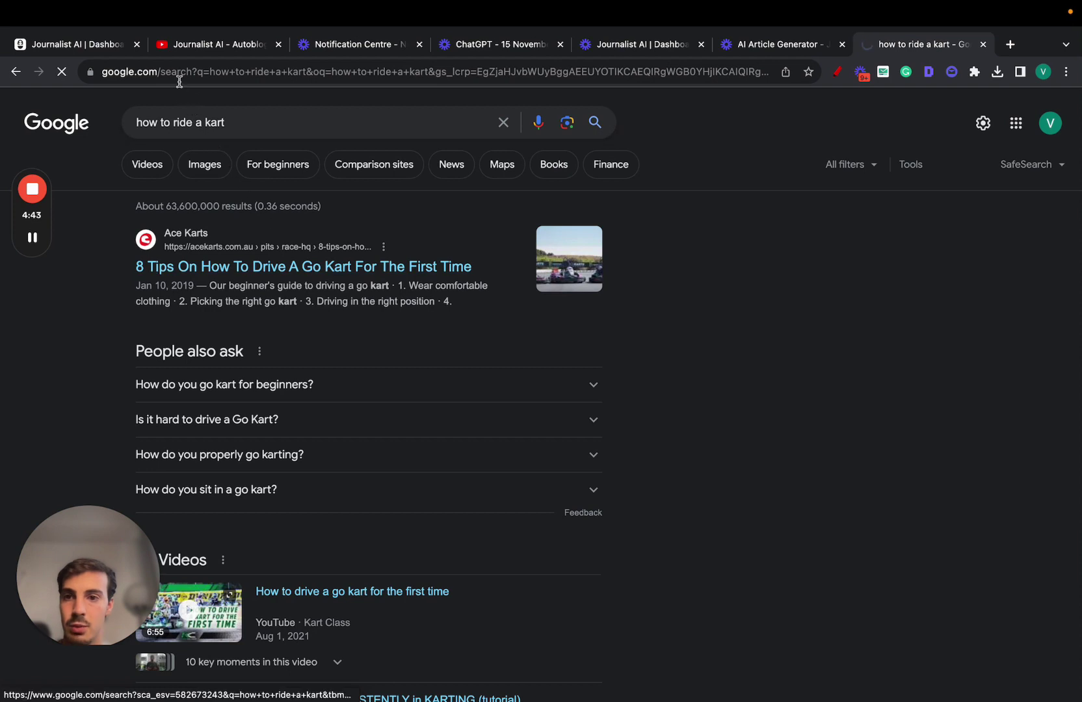
Step: Load the acekarts.com.au homepage, copy its address and place its tab beside the Journalist AI dashboard tab
left_click_drag(181, 77, 217, 94)
key("BackSpace")
key("Return")
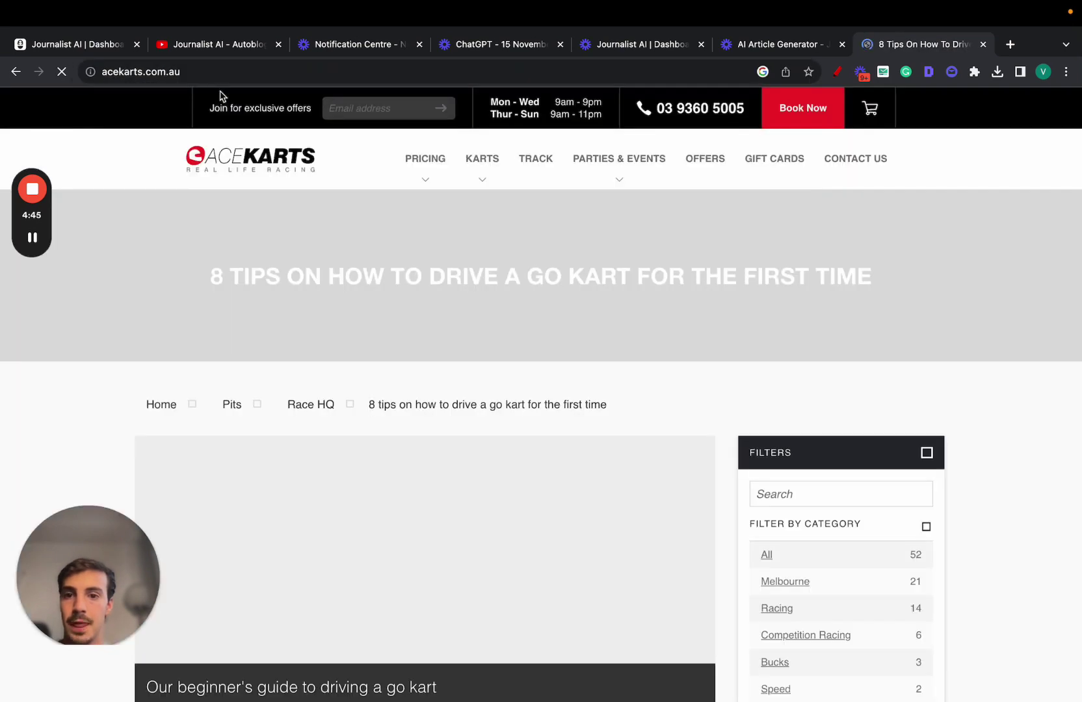
left_click(215, 74)
key("super+c")
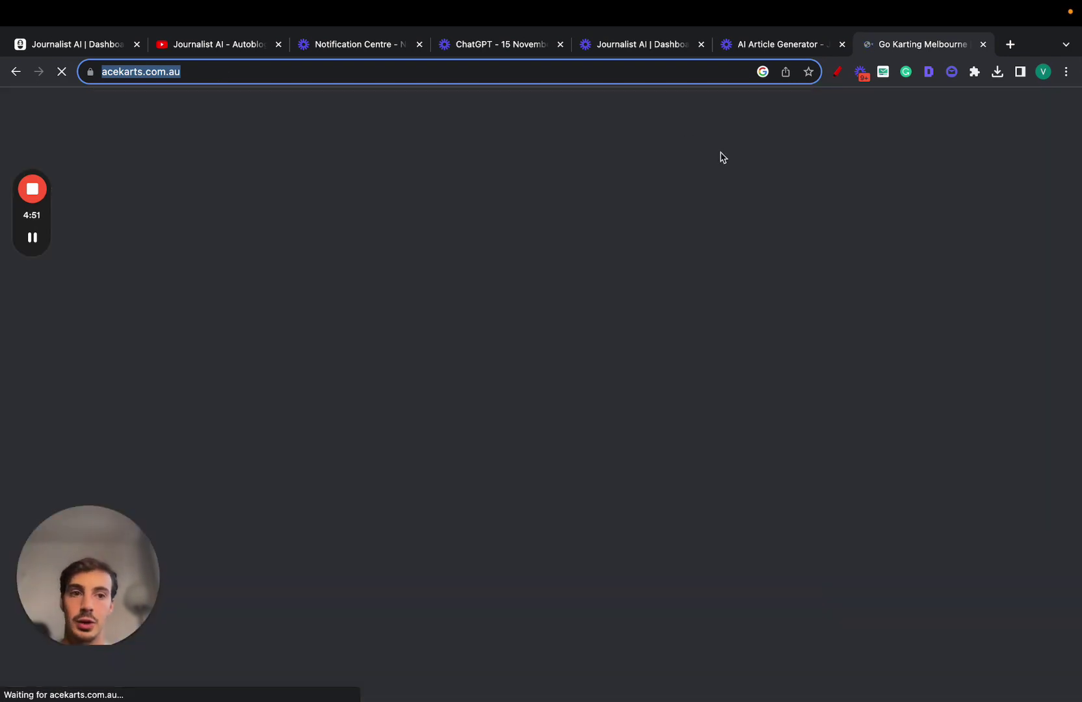
left_click_drag(923, 44, 190, 45)
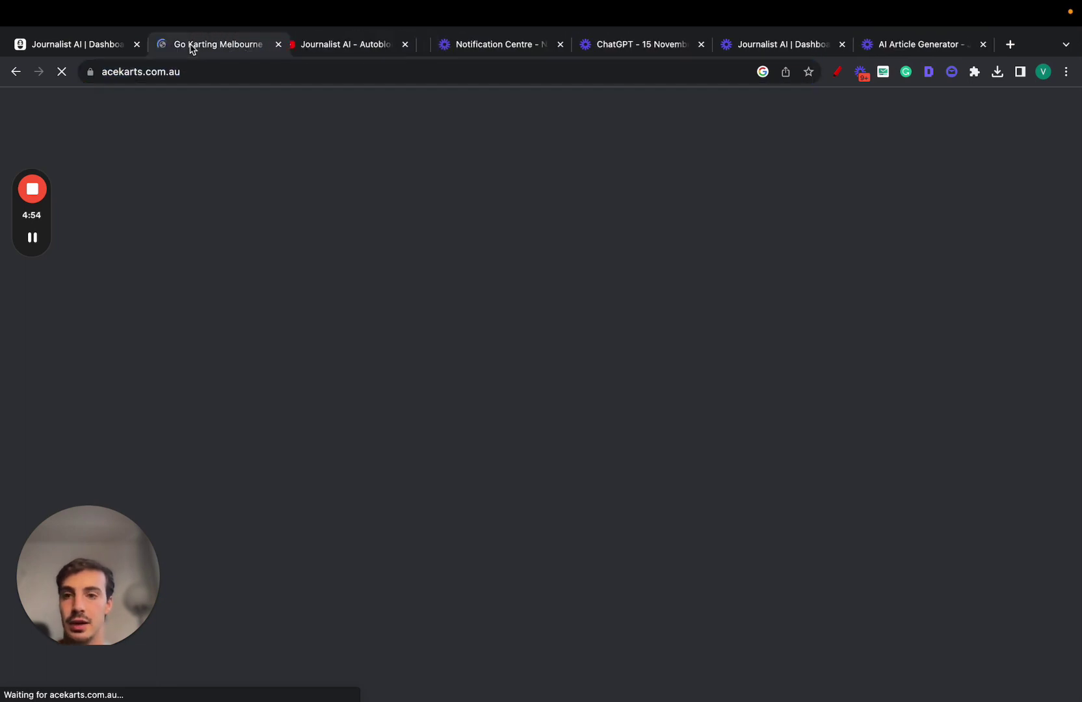
left_click(88, 47)
left_click(331, 383)
key("super+v")
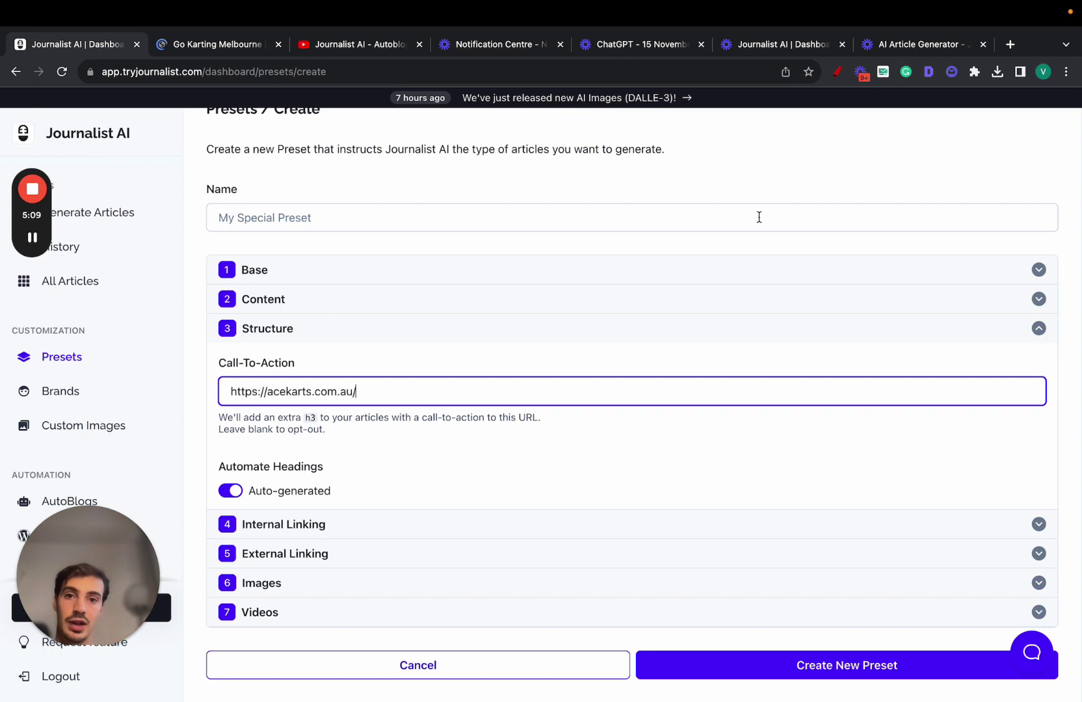
left_click(419, 351)
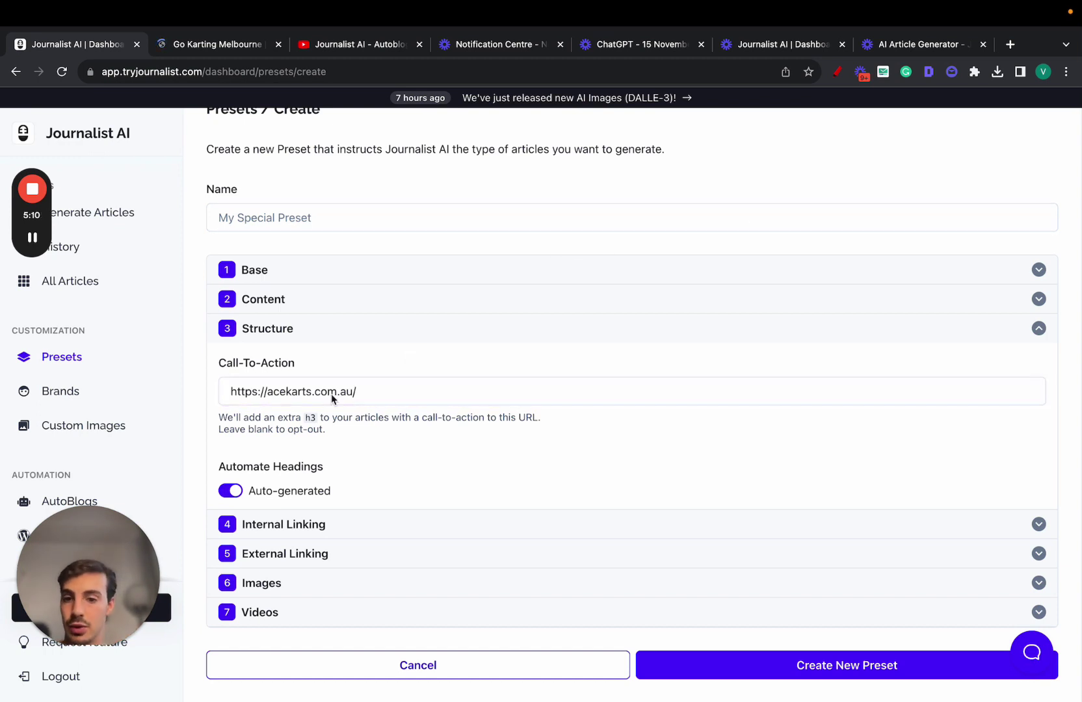
Step: Check the Ace Karts homepage, return to the preset and expand the Internal Linking section
left_click(218, 47)
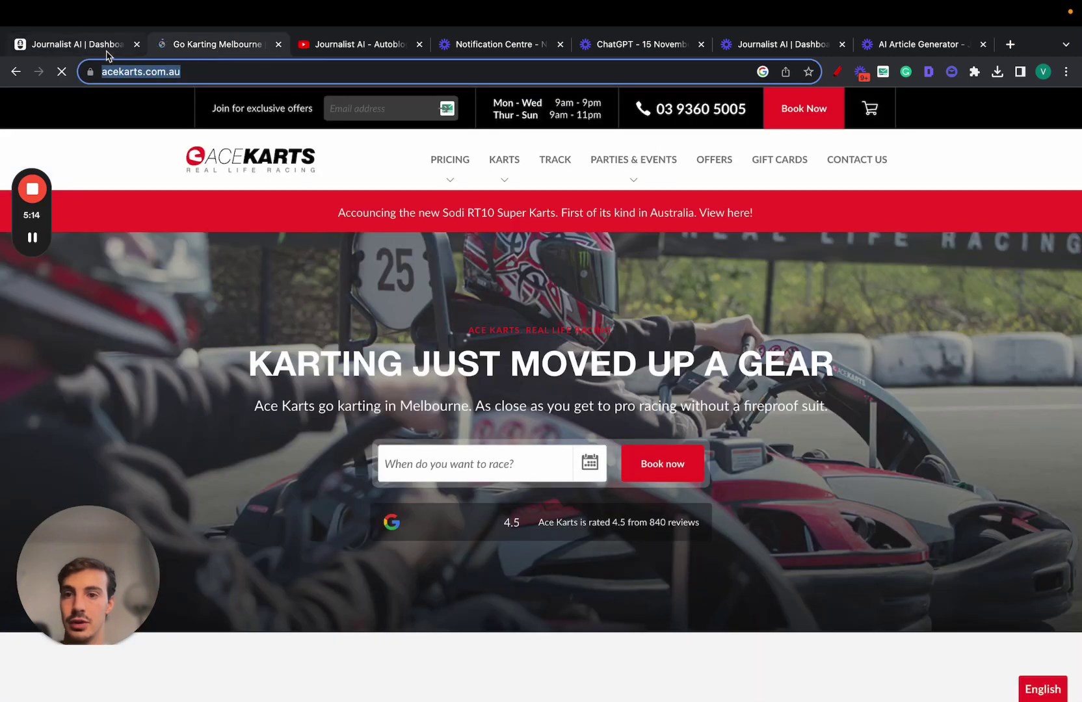
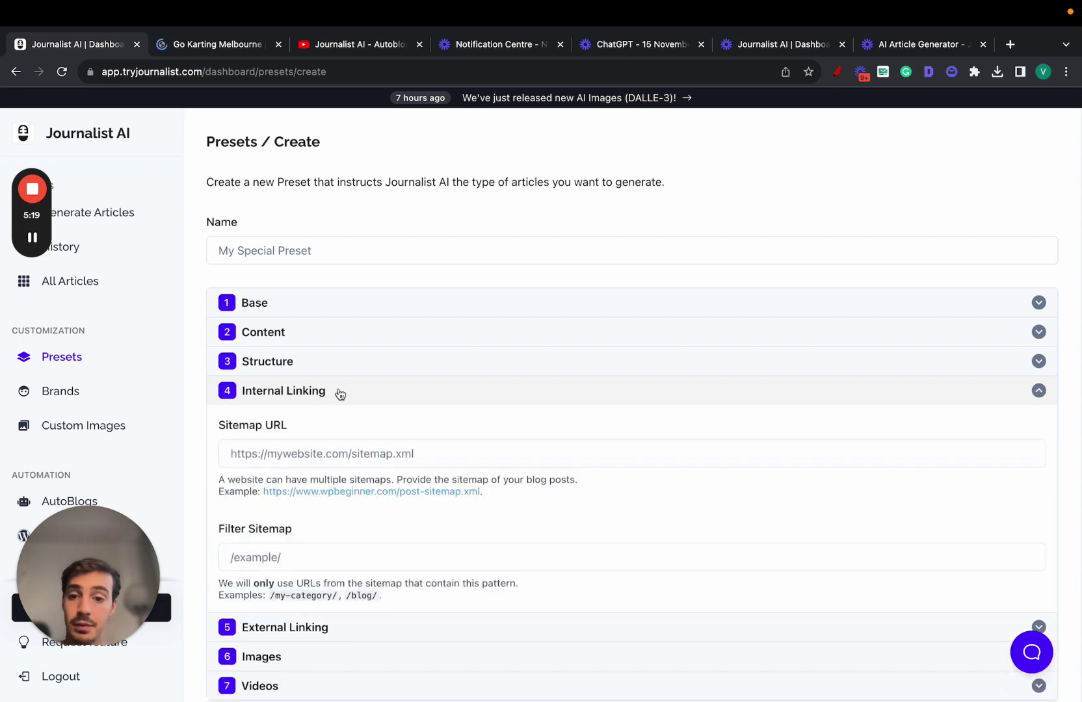
scroll(339, 391, "down", 2)
Step: Start annotating the page and sketch in red a large article box linked by lines to a smaller page on each side
left_click(832, 74)
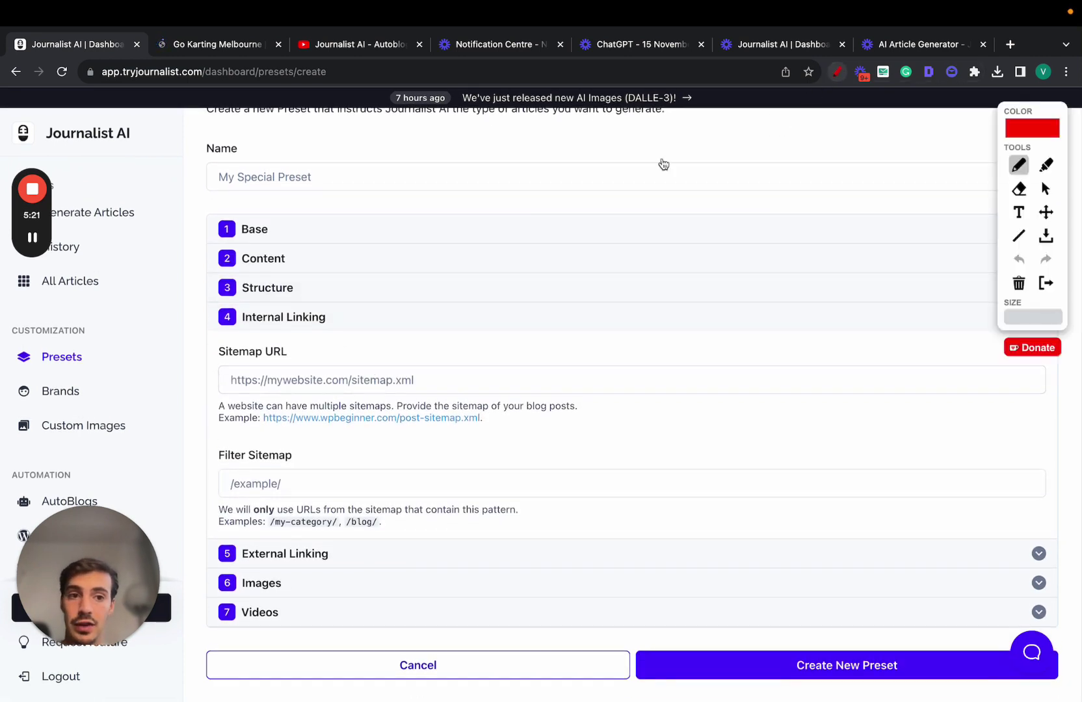
mouse_move(511, 190)
left_mouse_down()
mouse_move(510, 375)
mouse_move(681, 245)
mouse_move(568, 177)
mouse_move(520, 175)
left_mouse_up()
mouse_move(585, 358)
left_mouse_down()
mouse_move(632, 355)
mouse_move(793, 243)
mouse_move(788, 252)
left_mouse_up()
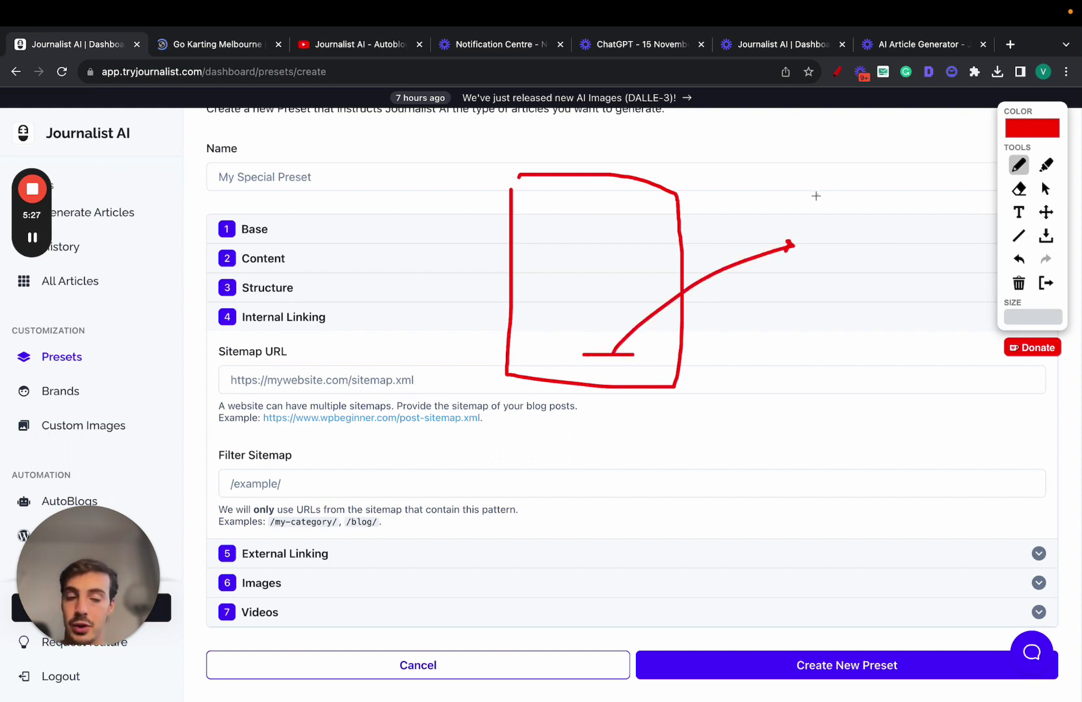
mouse_move(816, 196)
left_mouse_down()
mouse_move(867, 193)
mouse_move(811, 175)
left_mouse_up()
mouse_move(546, 248)
left_mouse_down()
mouse_move(583, 248)
mouse_move(414, 165)
mouse_move(399, 205)
mouse_move(364, 161)
left_mouse_up()
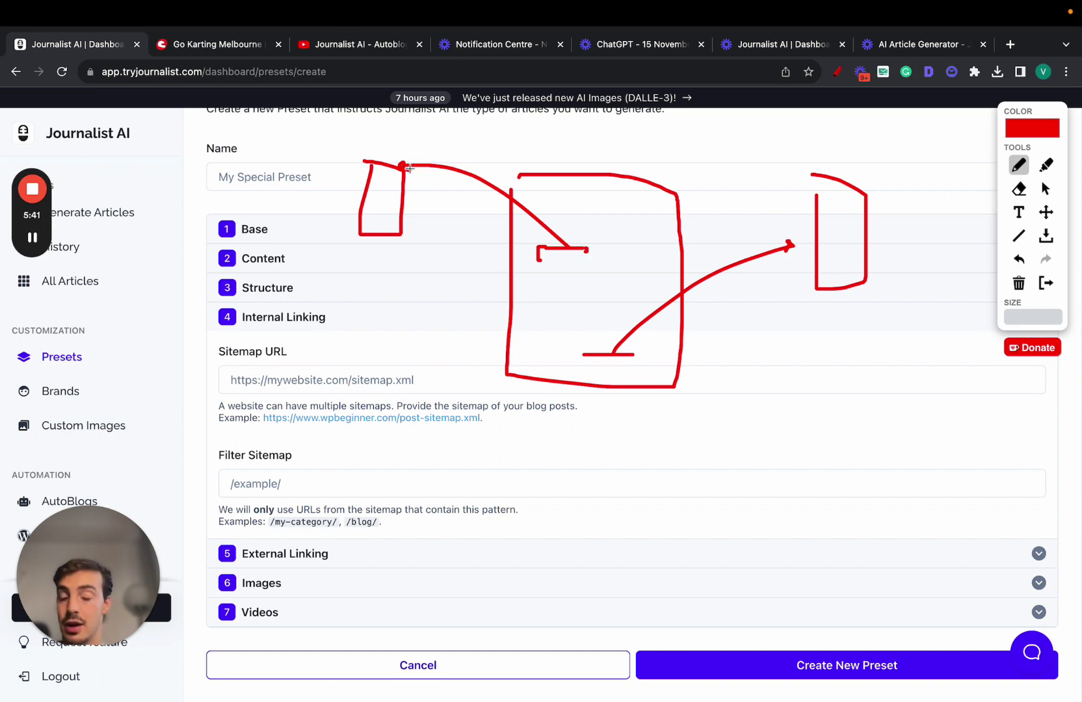
Step: Circle the upper link in the sketched article, underline it, mark the connected smaller page and exit annotation mode
mouse_move(584, 234)
left_mouse_down()
mouse_move(512, 241)
mouse_move(584, 268)
mouse_move(675, 242)
mouse_move(590, 233)
left_mouse_up()
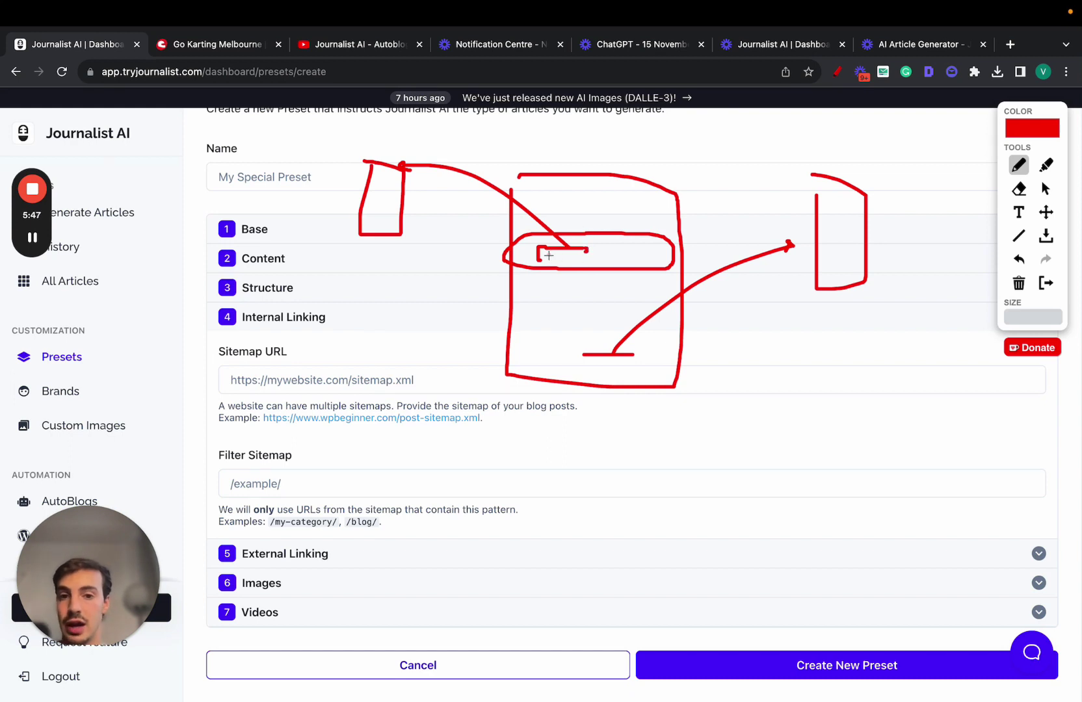
left_click_drag(548, 255, 580, 254)
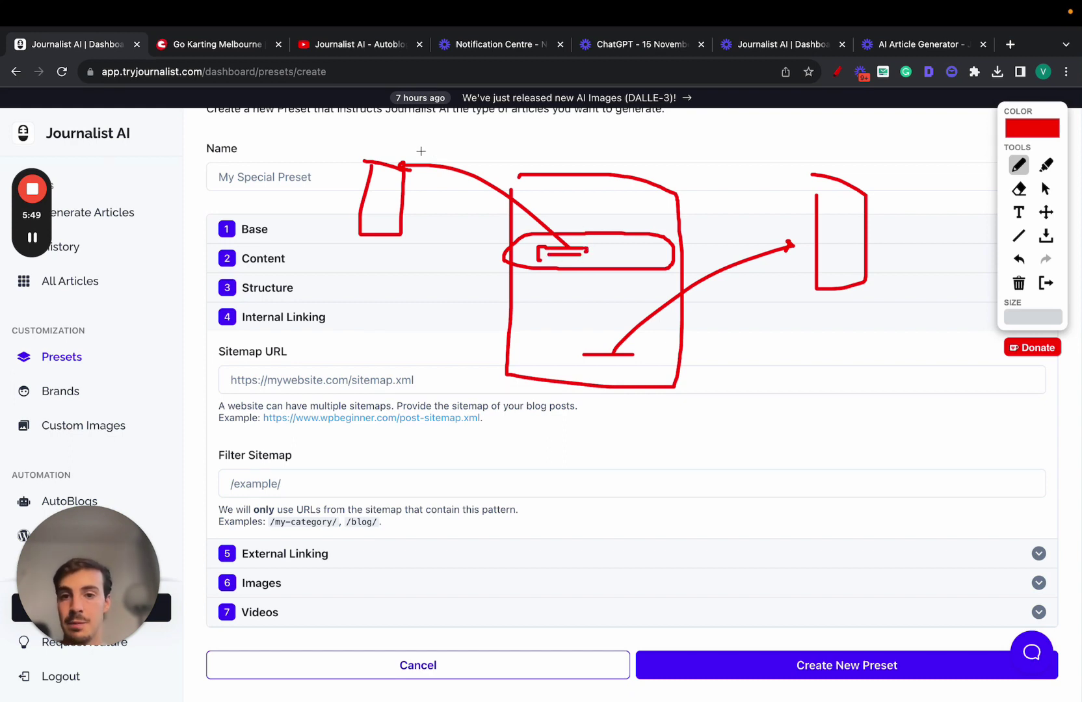
mouse_move(421, 150)
left_mouse_down()
mouse_move(331, 232)
mouse_move(414, 169)
left_mouse_up()
left_click(1043, 284)
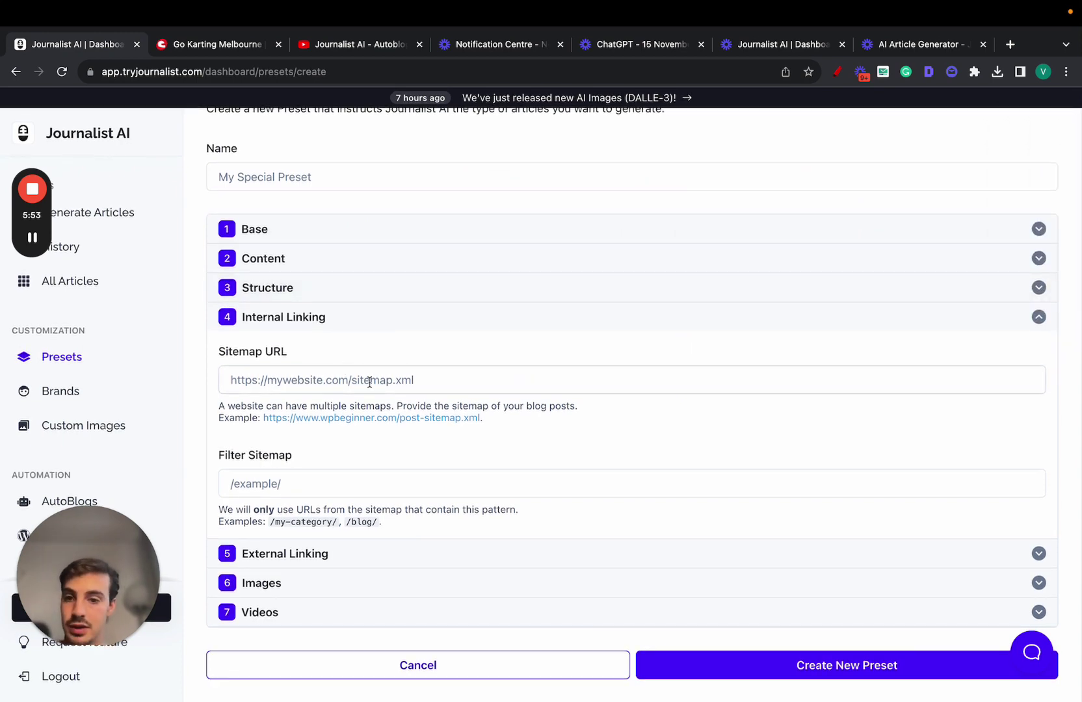
left_click(217, 44)
left_click(224, 72)
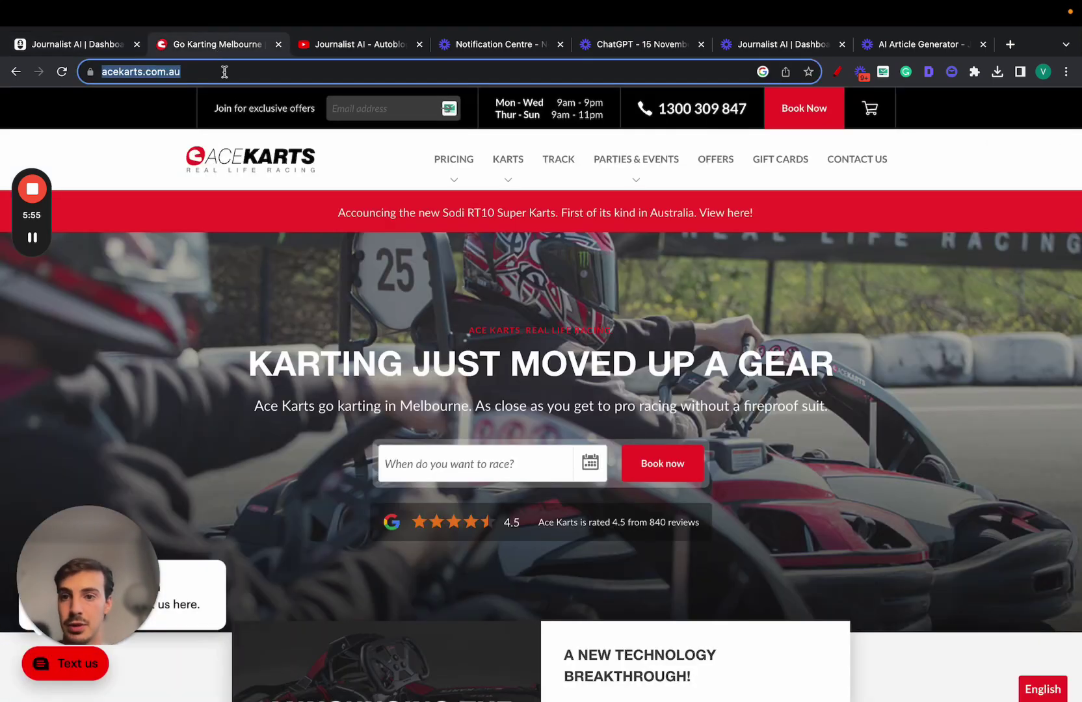
left_click(224, 72)
left_click(111, 44)
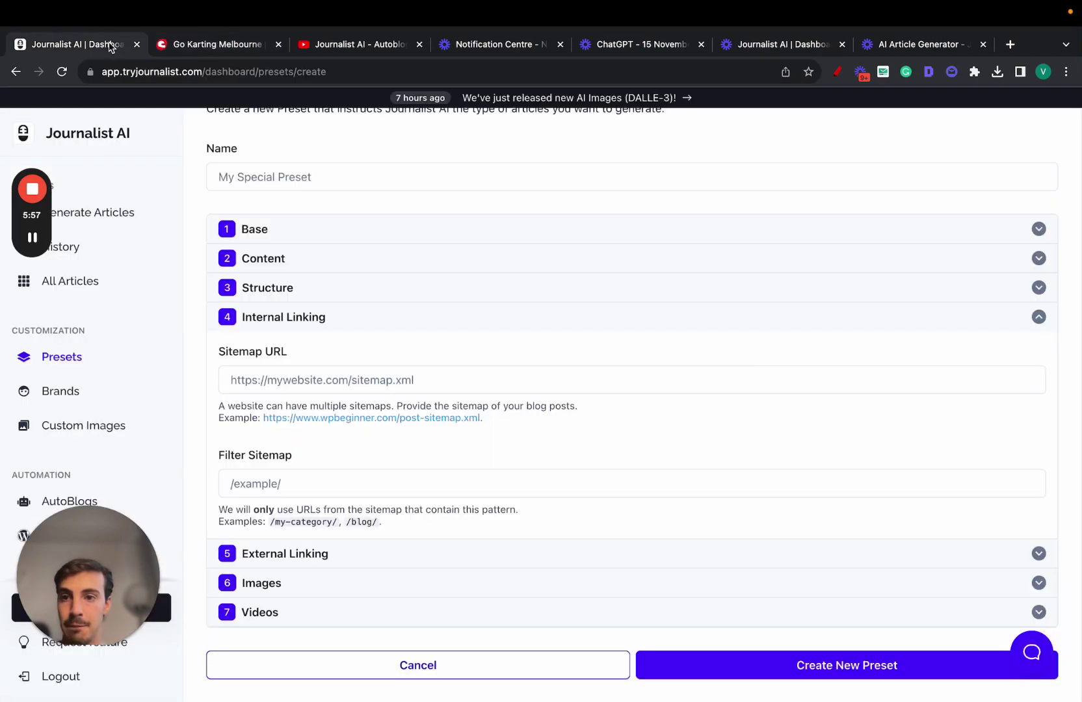
left_click(203, 45)
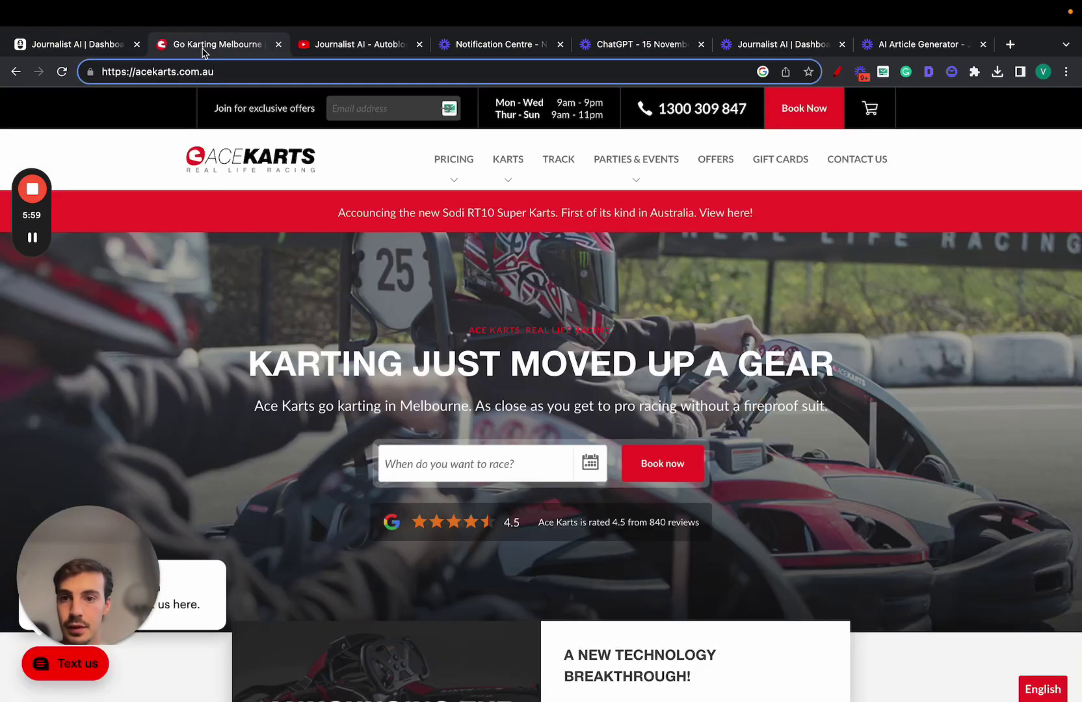
type("/sitemap.xml")
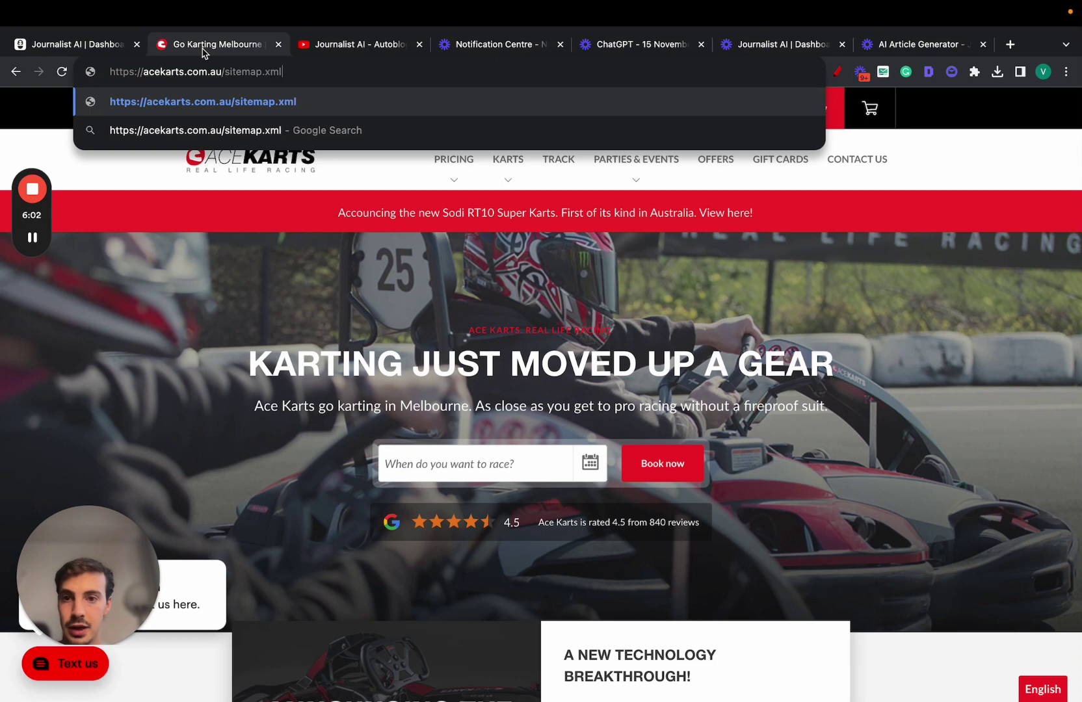
key("Return")
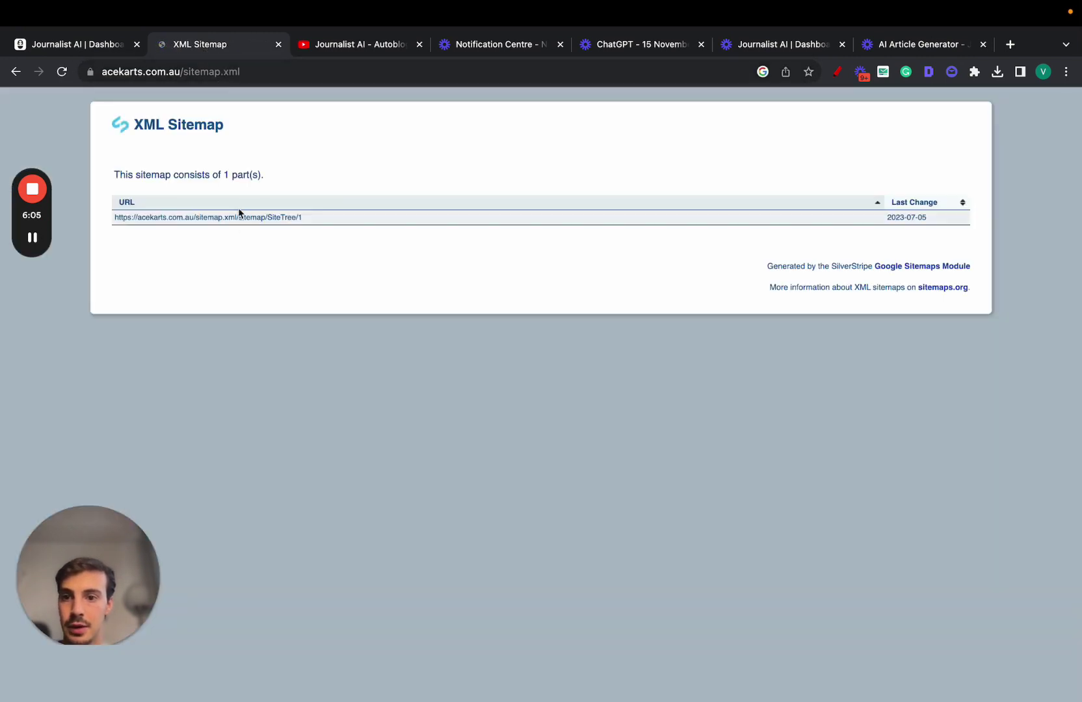
Step: Open the sitemap's SiteTree/1 part and look through the page URLs it lists
left_click(251, 221)
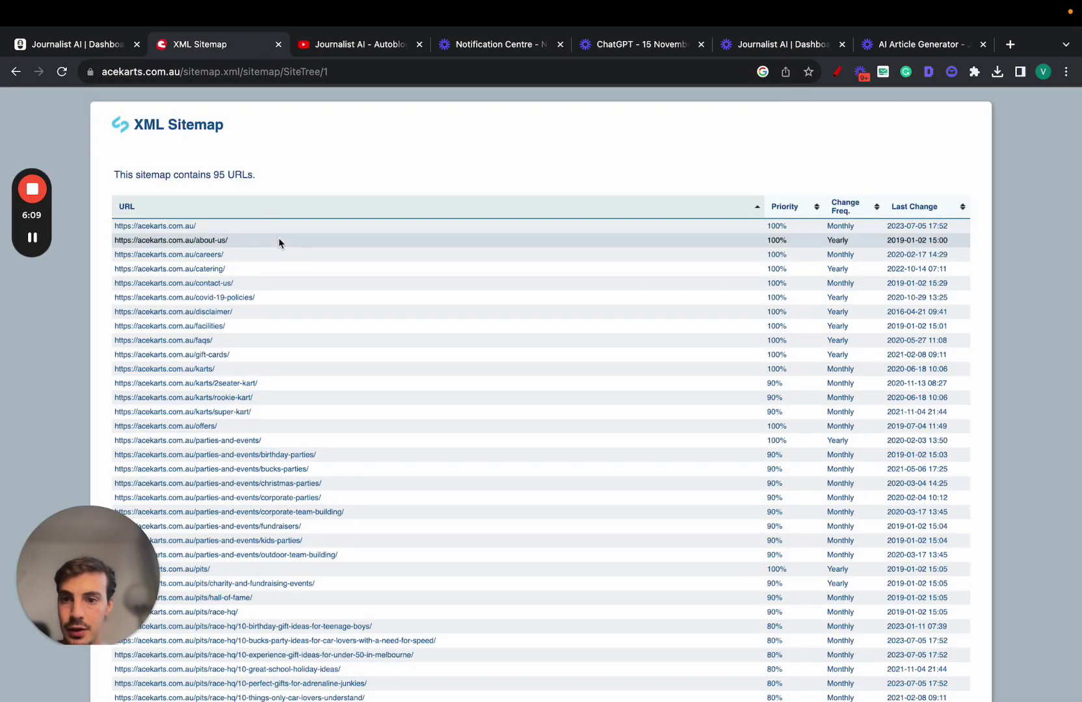
scroll(279, 239, "down", 15)
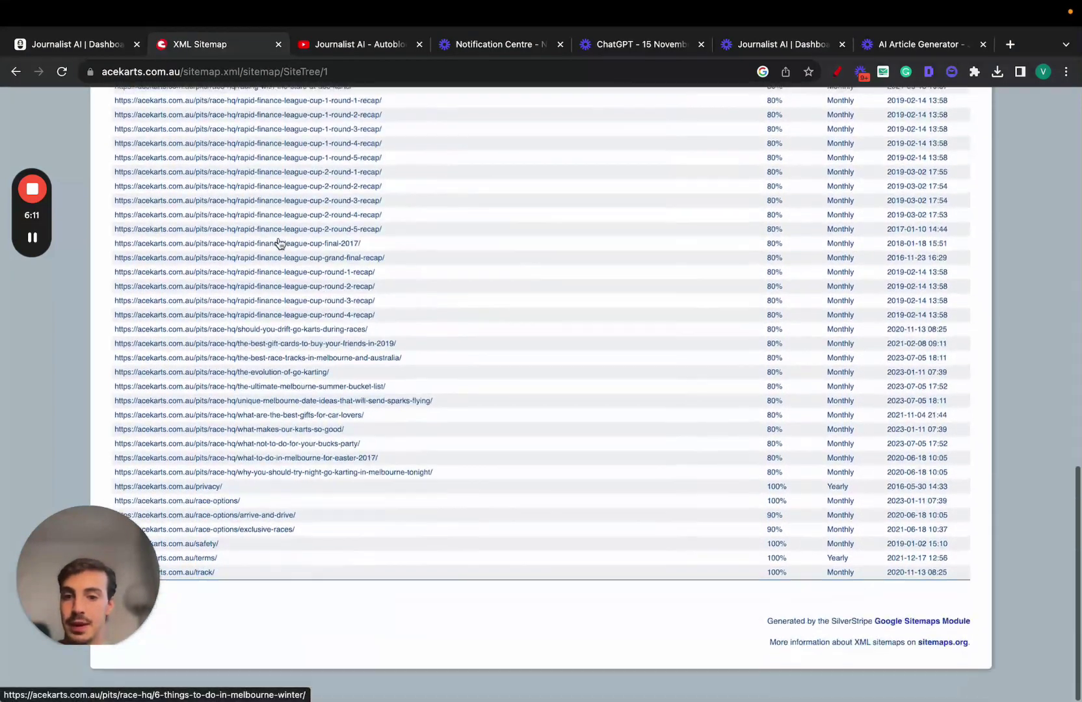
scroll(278, 243, "up", 15)
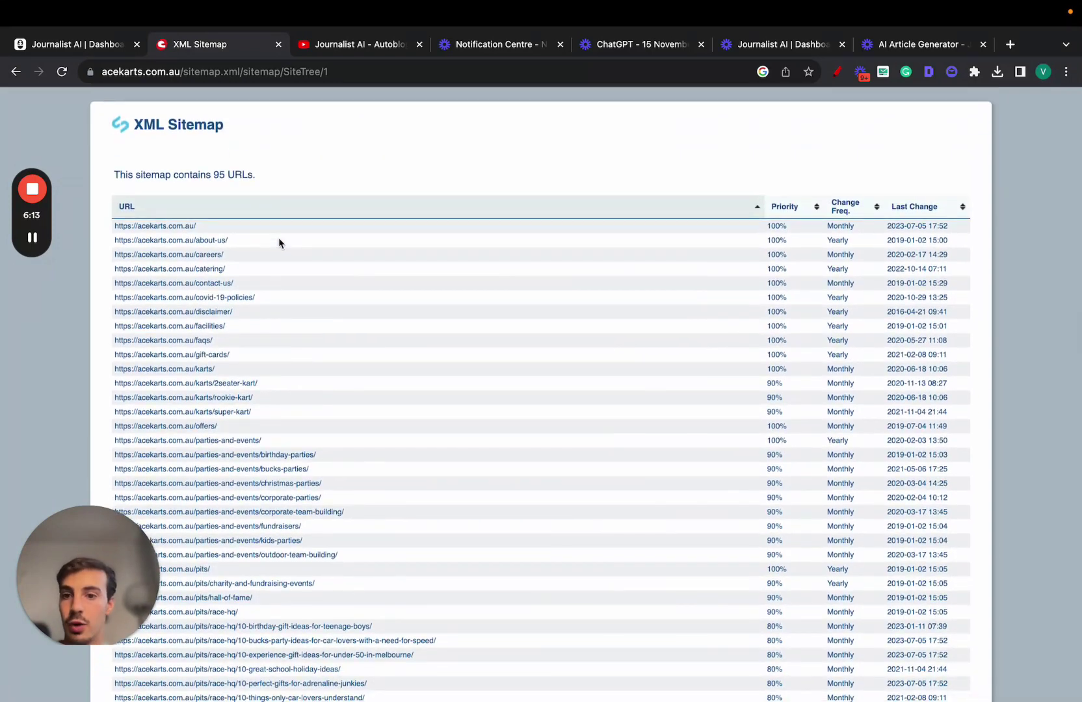
Step: Copy the address of the SiteTree/1 sitemap and enter it as the preset's Sitemap URL under Internal Linking
left_click(224, 71)
key("ctrl+c")
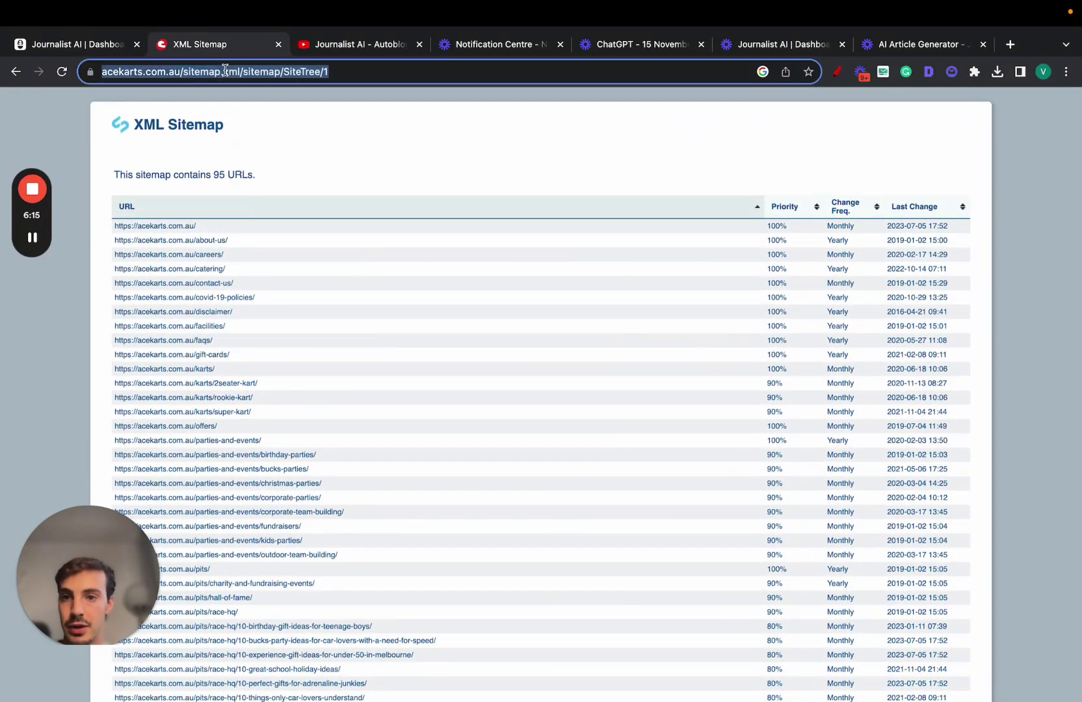
left_click(78, 46)
left_click(390, 383)
key("ctrl+v")
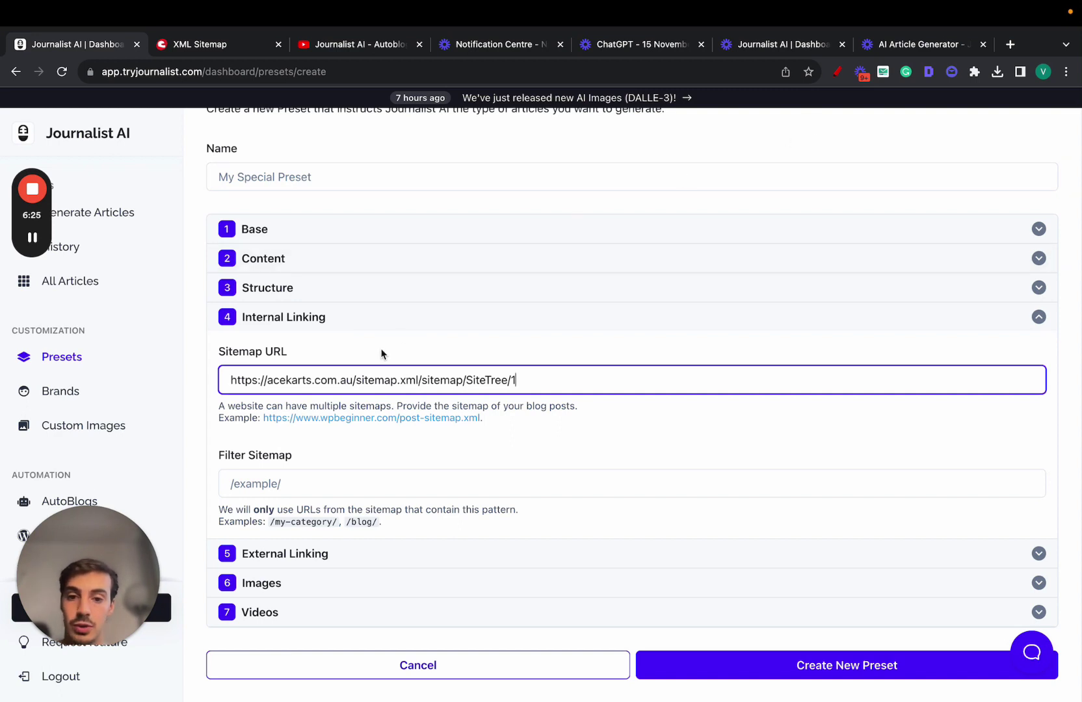
Step: Collapse the Internal Linking section and enable Automatic External Links under External Linking
left_click(318, 329)
left_click(334, 431)
scroll(334, 431, "down", 2)
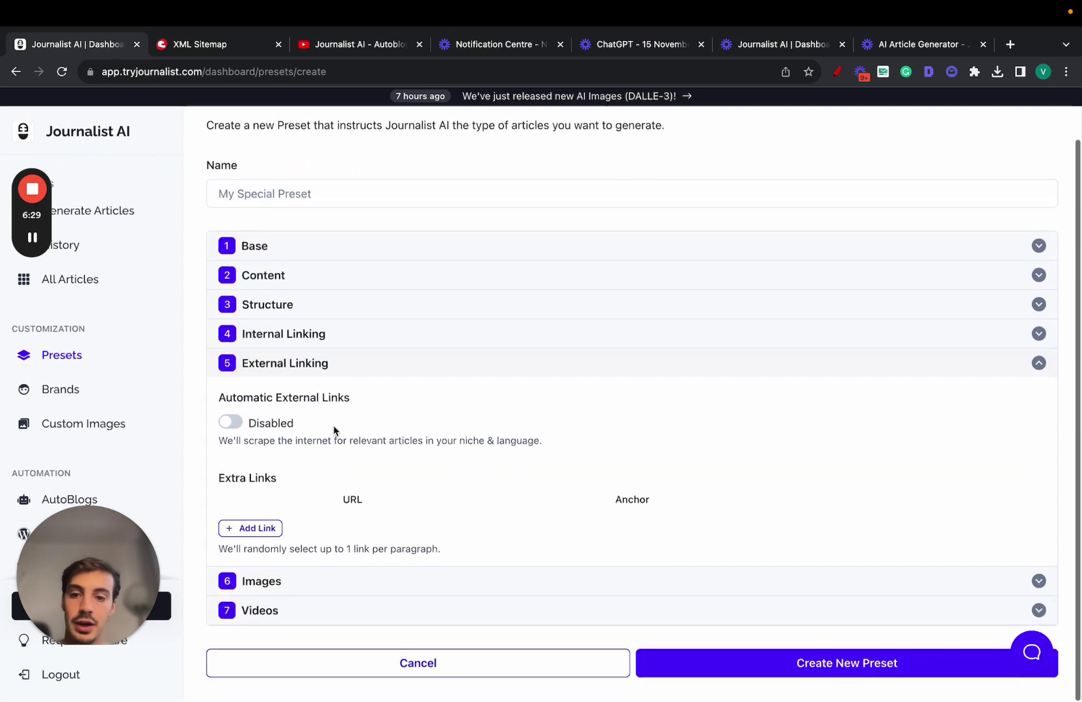
left_click(227, 426)
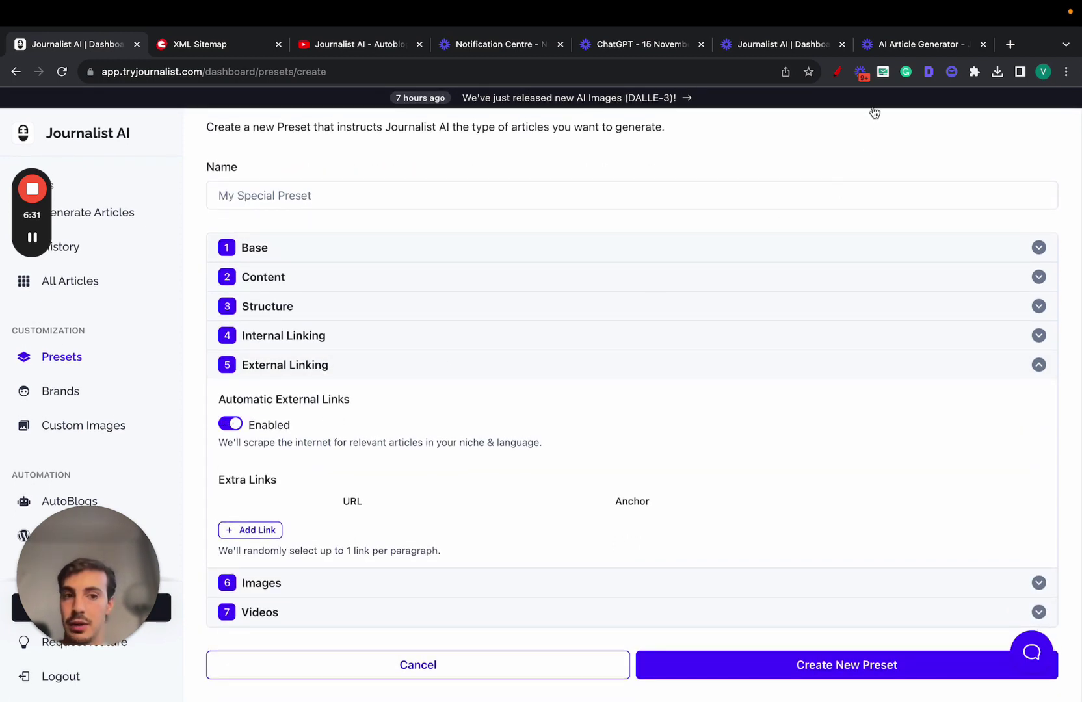
Step: Start annotating and sketch in red an article box marked F with two link lines, one with an arrow towards a smaller page
left_click(836, 72)
mouse_move(501, 211)
left_mouse_down()
mouse_move(512, 448)
mouse_move(510, 191)
mouse_move(565, 182)
mouse_move(584, 127)
mouse_move(573, 143)
left_mouse_up()
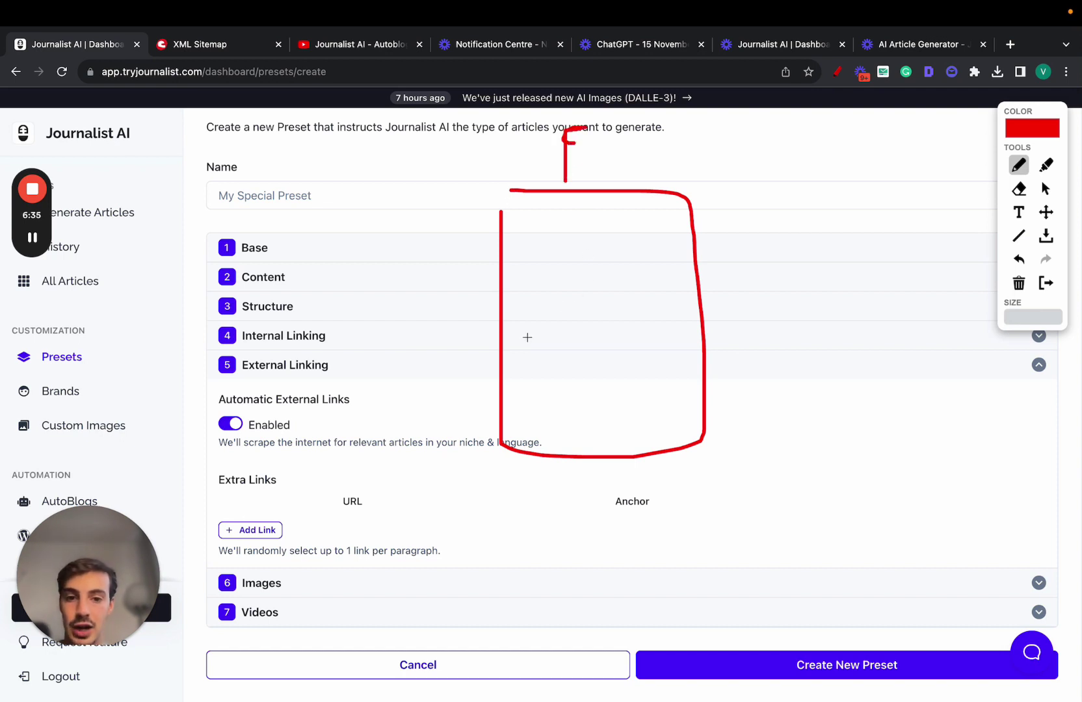
left_click_drag(525, 336, 571, 337)
left_click_drag(591, 402, 681, 402)
left_click_drag(636, 400, 804, 249)
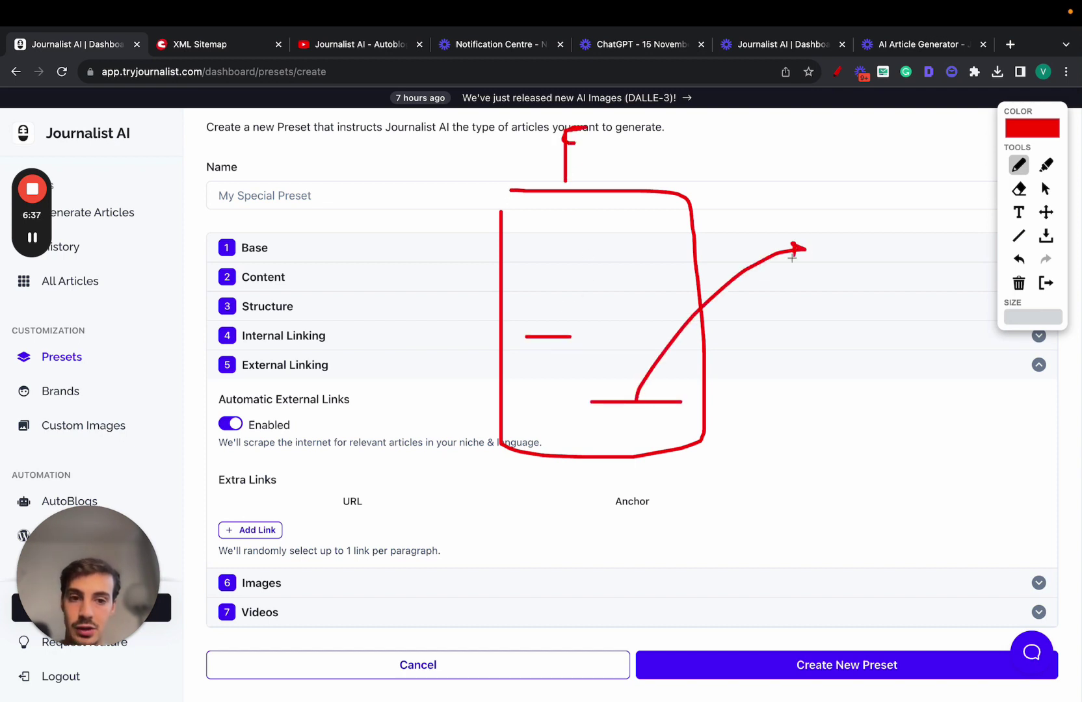
mouse_move(847, 195)
left_mouse_down()
mouse_move(845, 340)
mouse_move(944, 172)
mouse_move(839, 189)
left_mouse_up()
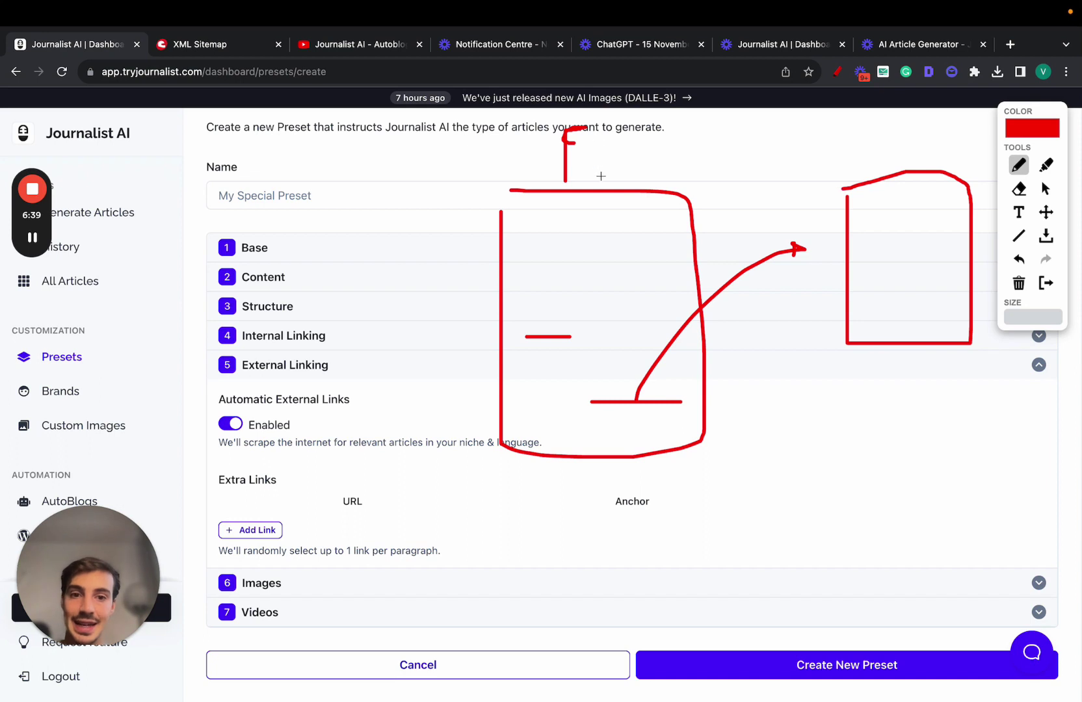
Step: Circle the F above the sketched article, mark the smaller page with T and B, and exit annotation mode
mouse_move(600, 176)
left_mouse_down()
mouse_move(523, 143)
mouse_move(622, 168)
mouse_move(606, 175)
left_mouse_up()
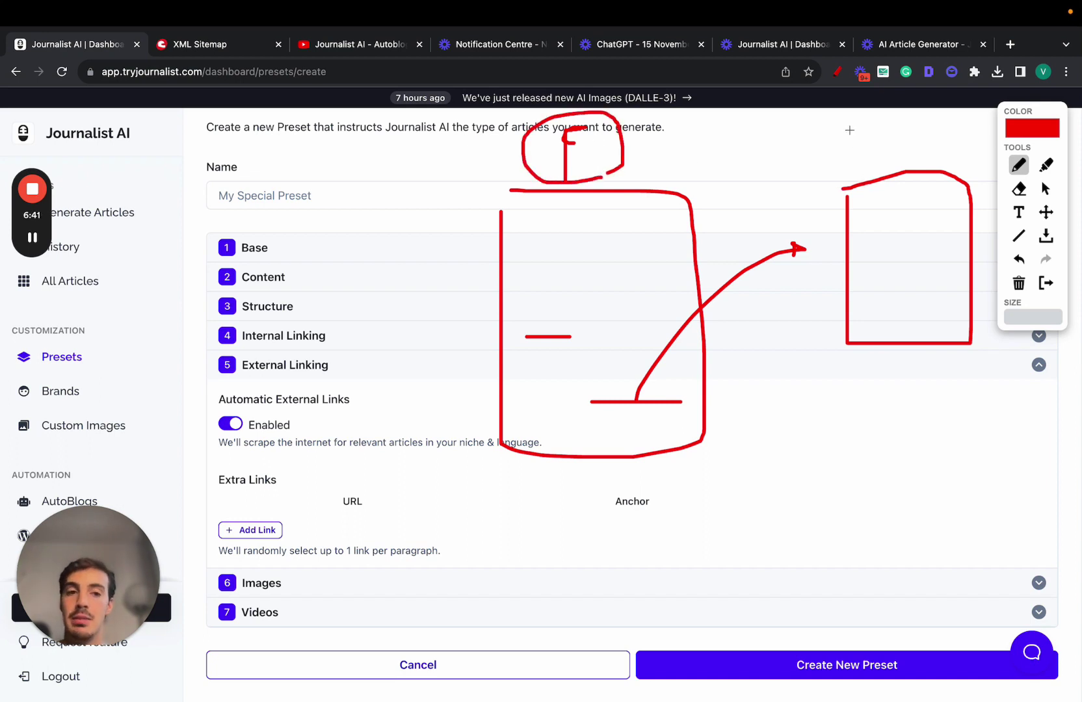
mouse_move(833, 129)
left_mouse_down()
mouse_move(851, 130)
mouse_move(876, 170)
mouse_move(931, 148)
mouse_move(929, 160)
left_mouse_up()
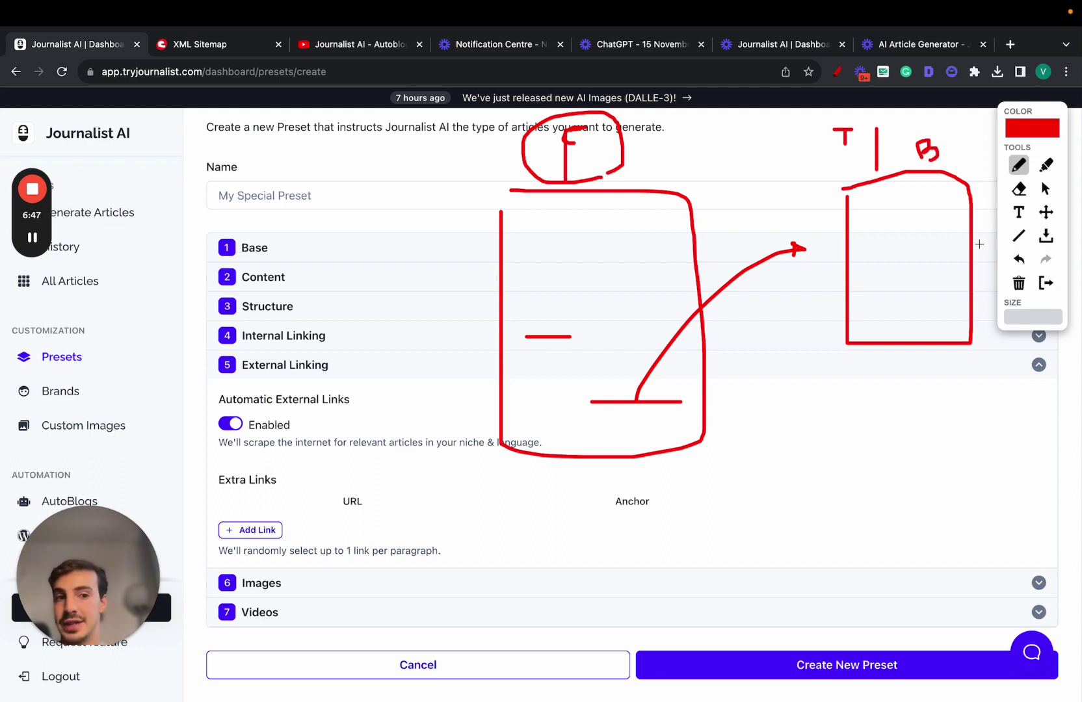
left_click(1045, 283)
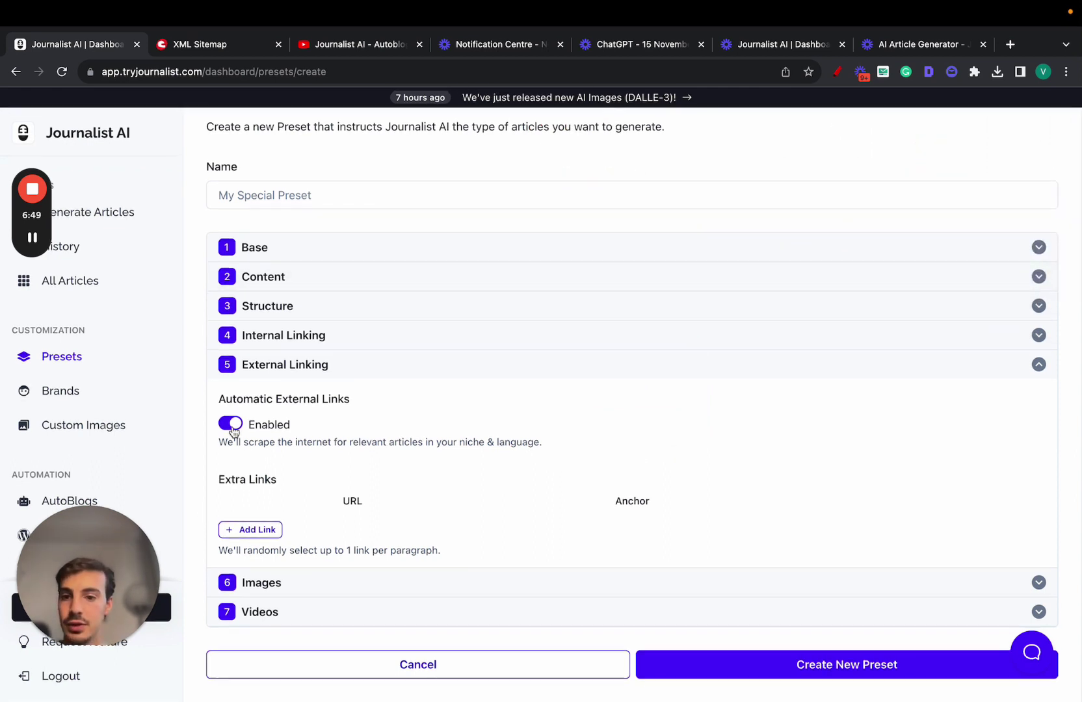
Step: Add a blank extra link row under External Linking and remove it again
left_click(255, 530)
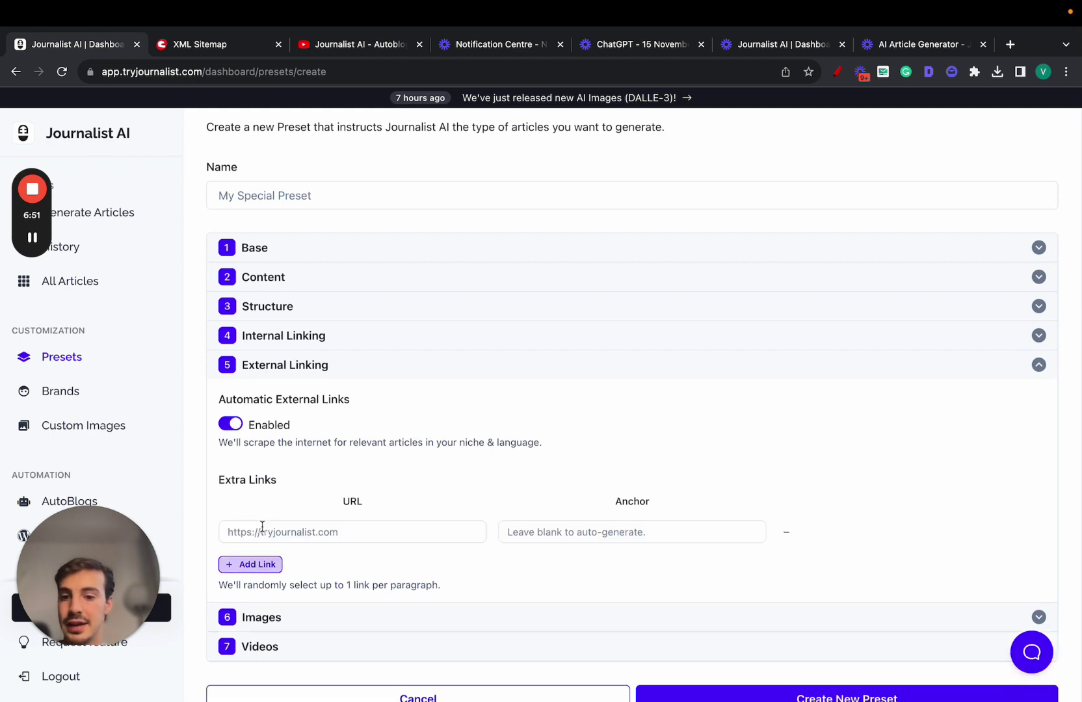
left_click(786, 532)
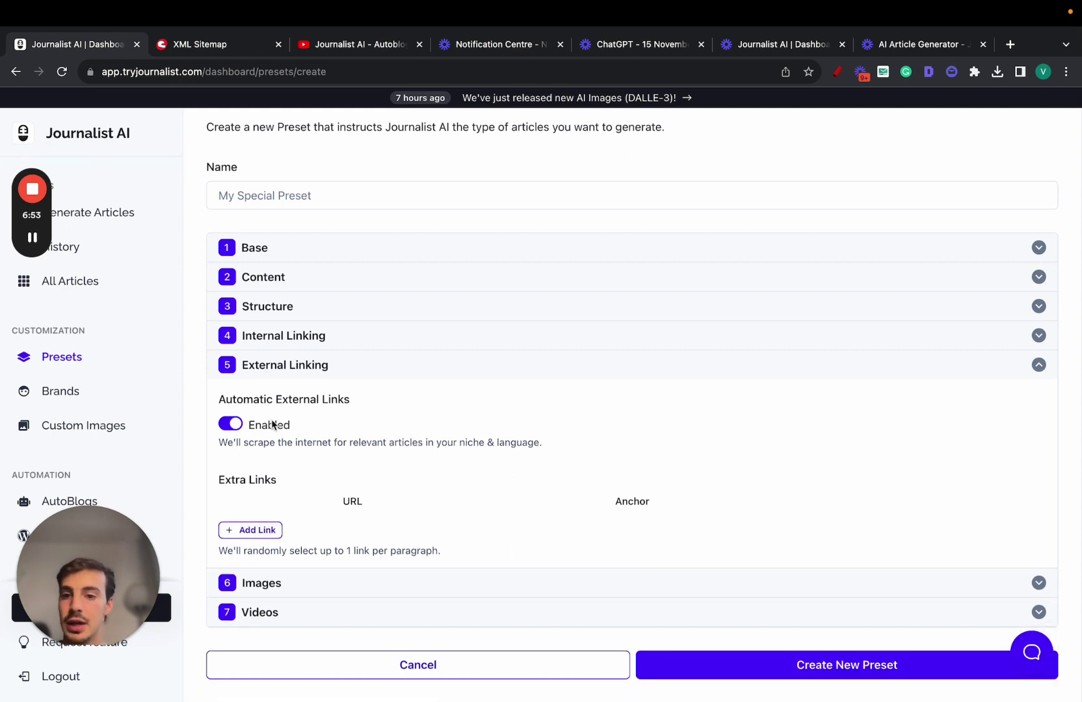
Step: In the Images section, set the image provider to DALLE-3 Images (+1 credit) and enable Featured Image and In-Article Images
left_click(320, 377)
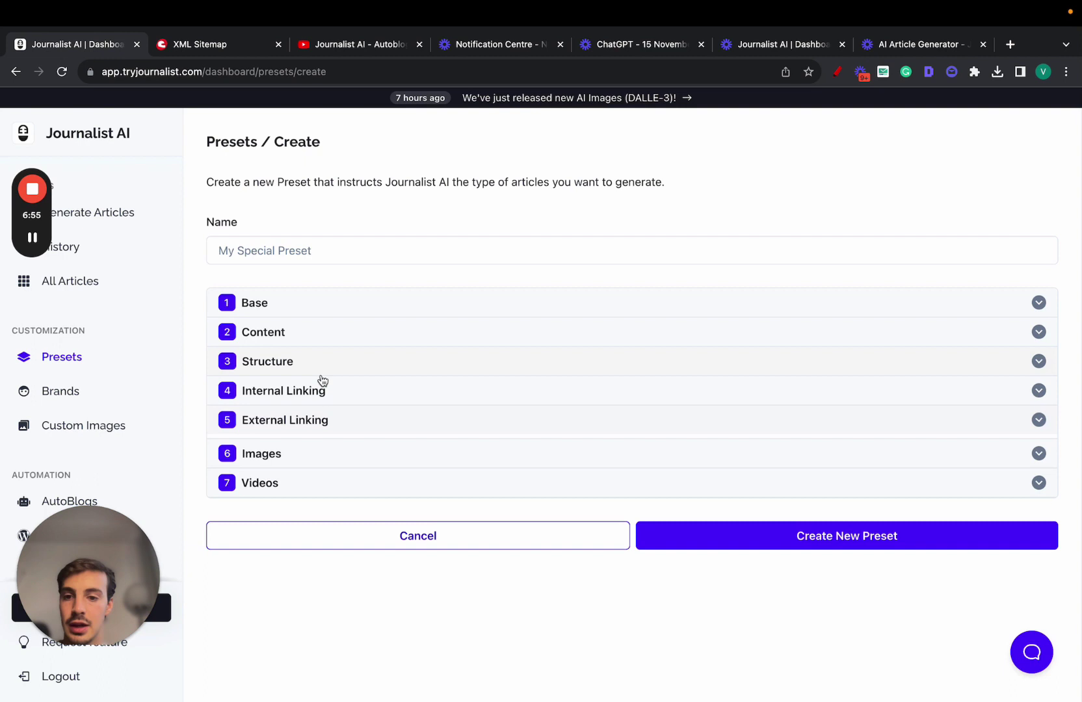
left_click(303, 448)
scroll(303, 454, "down", 2)
left_click(363, 445)
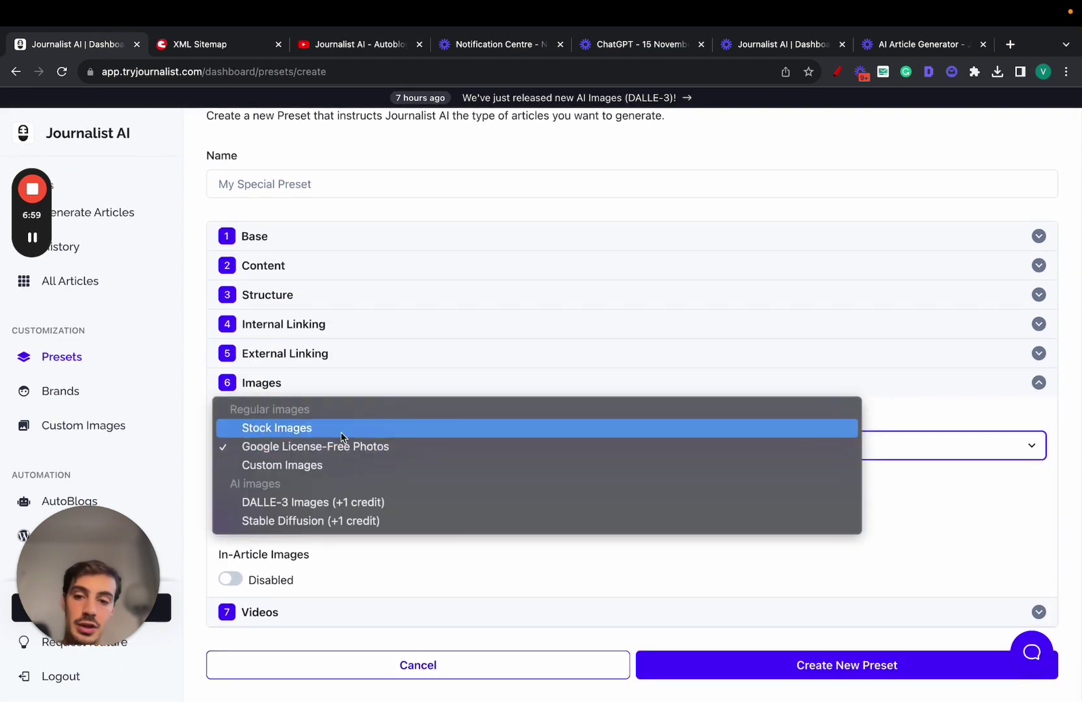
left_click(391, 505)
left_click(238, 517)
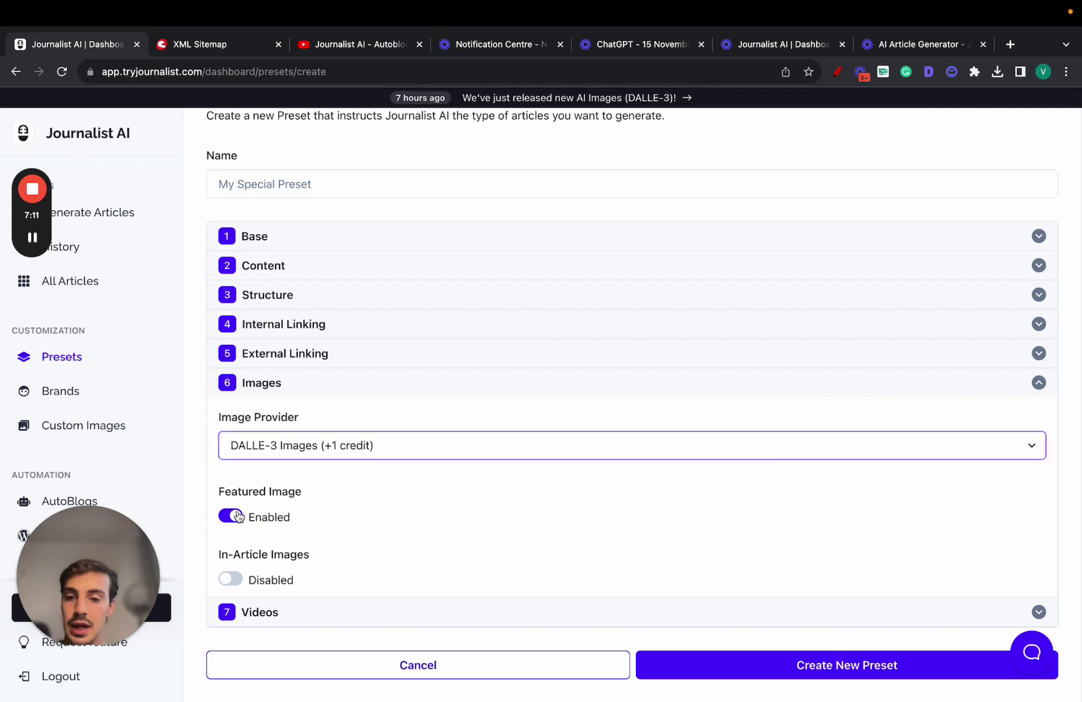
left_click(228, 581)
left_click(324, 390)
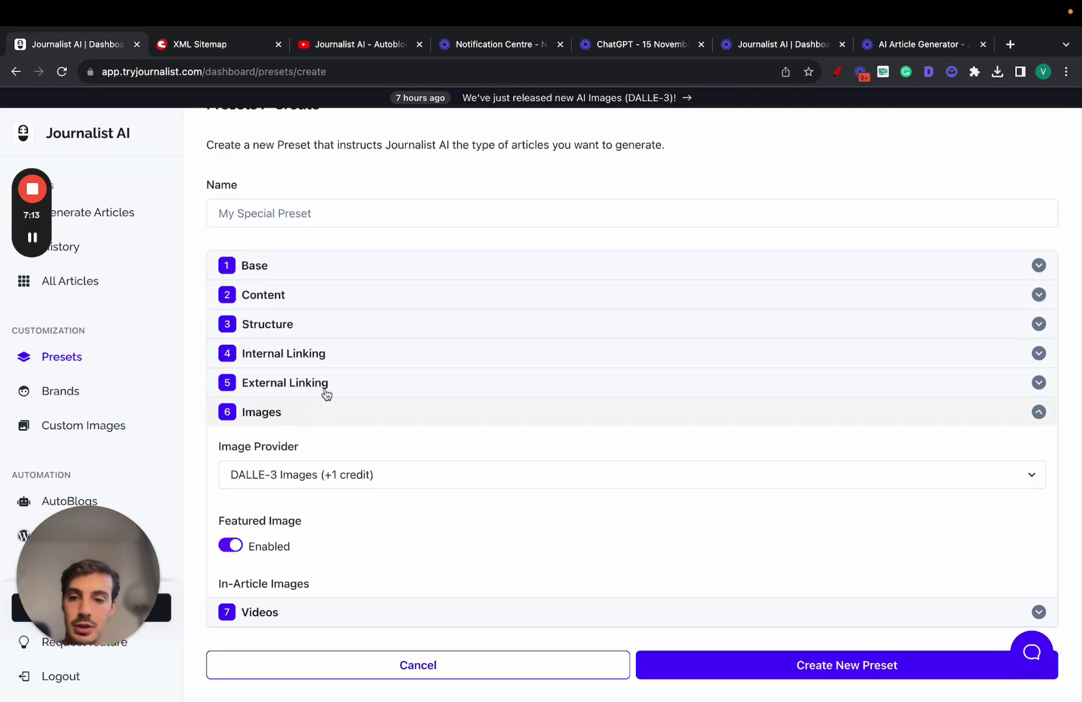
Step: Expand the Videos section and enable Automate Youtube Videos
left_click(317, 479)
scroll(305, 481, "down", 2)
left_click(229, 484)
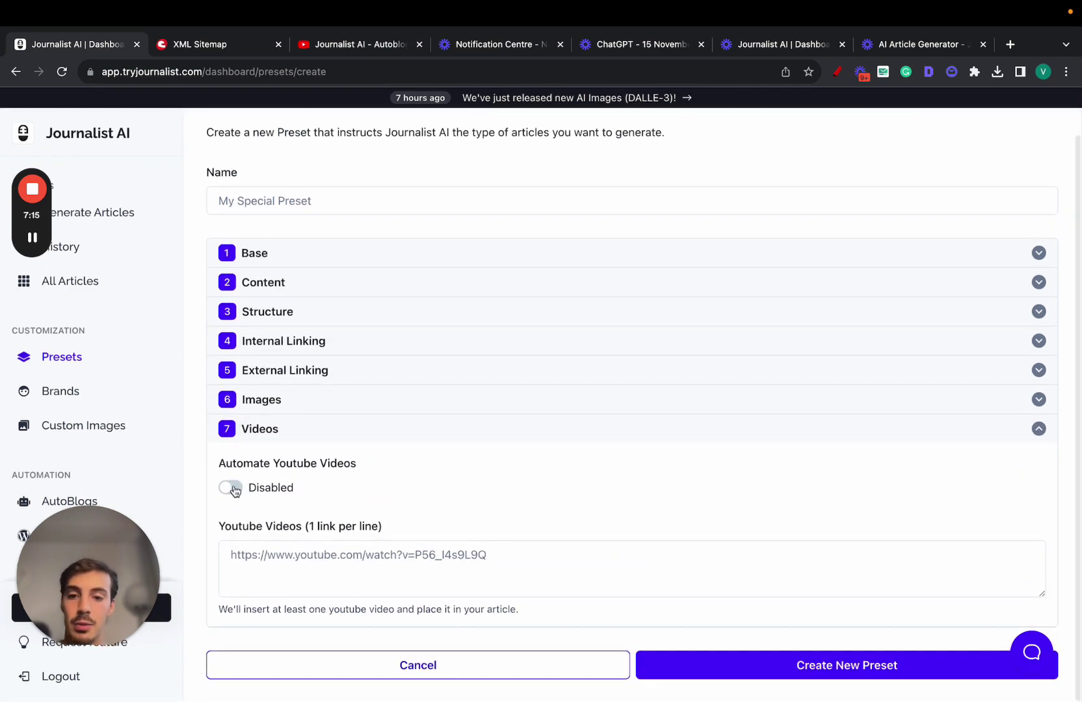
Step: Sketch in red an article box containing a video player with a play symbol, add marks around it and exit annotation mode
left_click(837, 72)
mouse_move(465, 183)
left_mouse_down()
mouse_move(466, 556)
mouse_move(608, 174)
mouse_move(520, 172)
left_mouse_up()
mouse_move(510, 382)
left_mouse_down()
mouse_move(510, 435)
mouse_move(510, 383)
left_mouse_up()
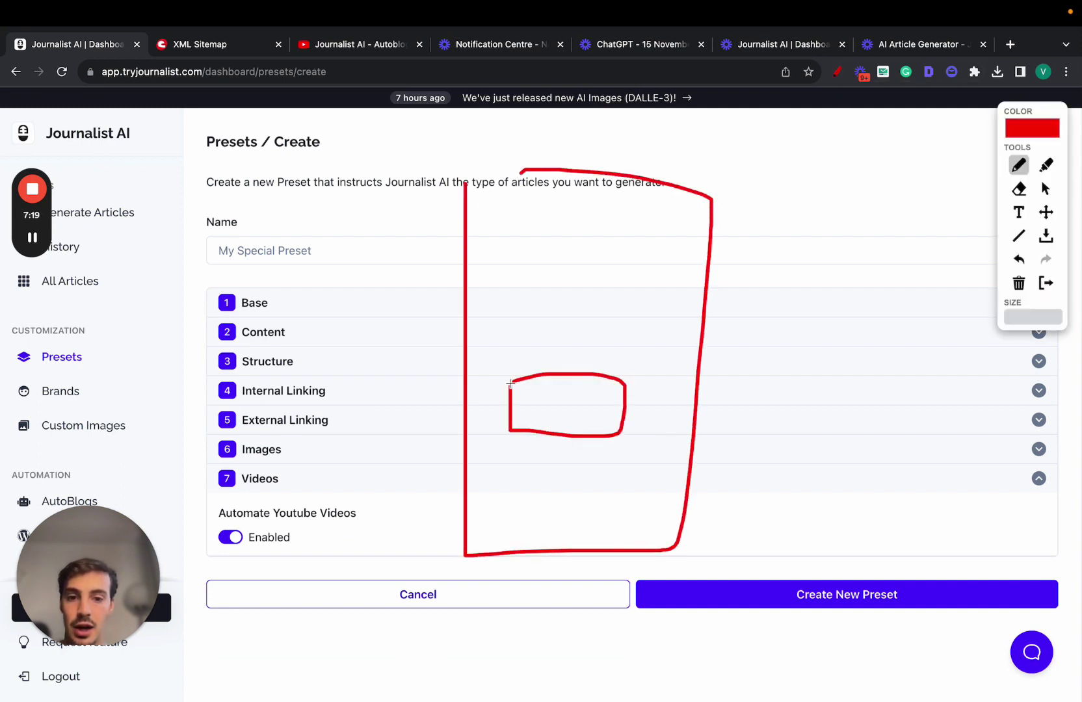
left_click_drag(574, 413, 552, 397)
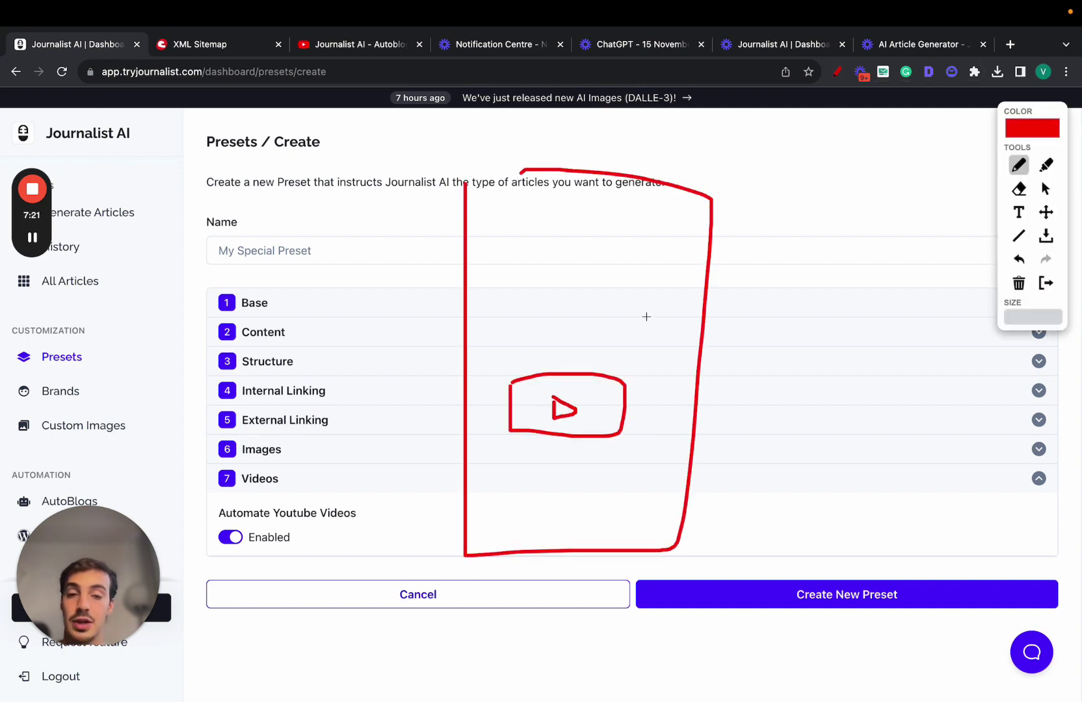
mouse_move(558, 164)
left_mouse_down()
mouse_move(605, 650)
mouse_move(593, 120)
left_mouse_up()
mouse_move(504, 323)
left_mouse_down()
mouse_move(639, 323)
mouse_move(491, 322)
left_mouse_up()
left_click(1045, 283)
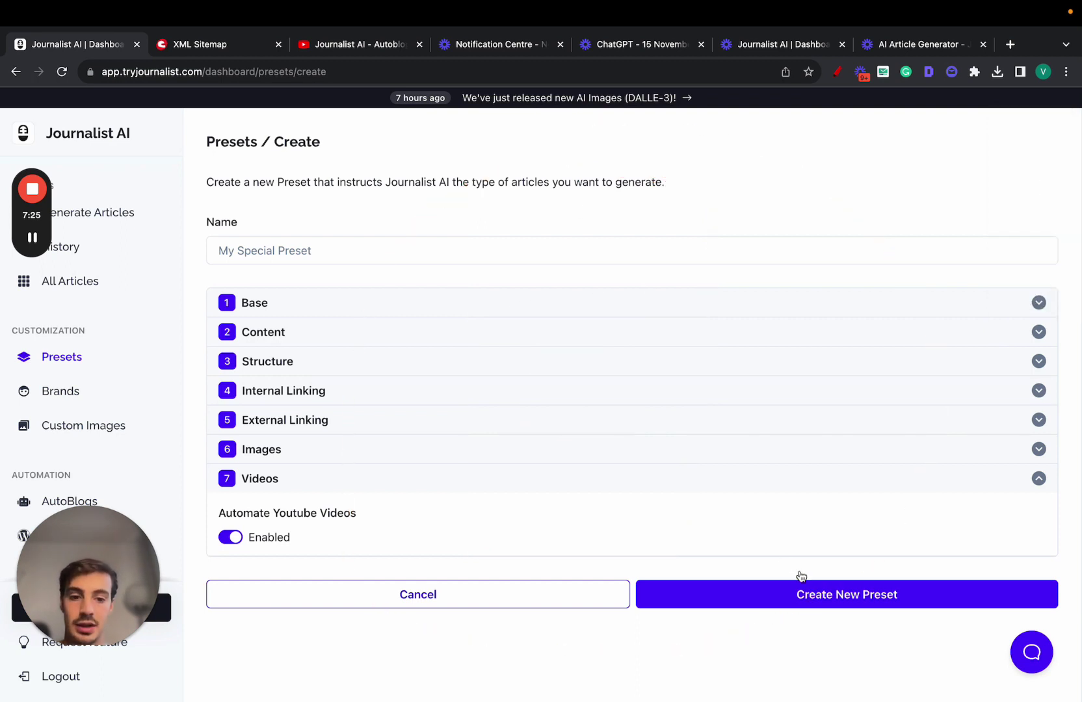
Step: Name the preset Kart and create it
left_click(816, 596)
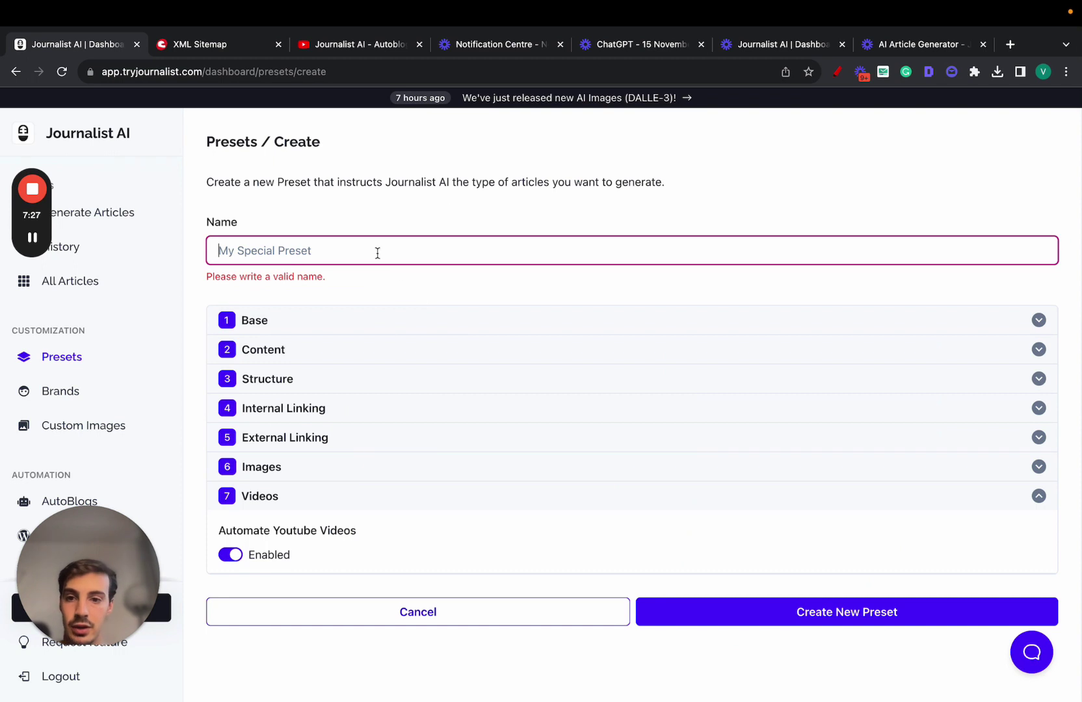
type("Kart")
left_click(800, 613)
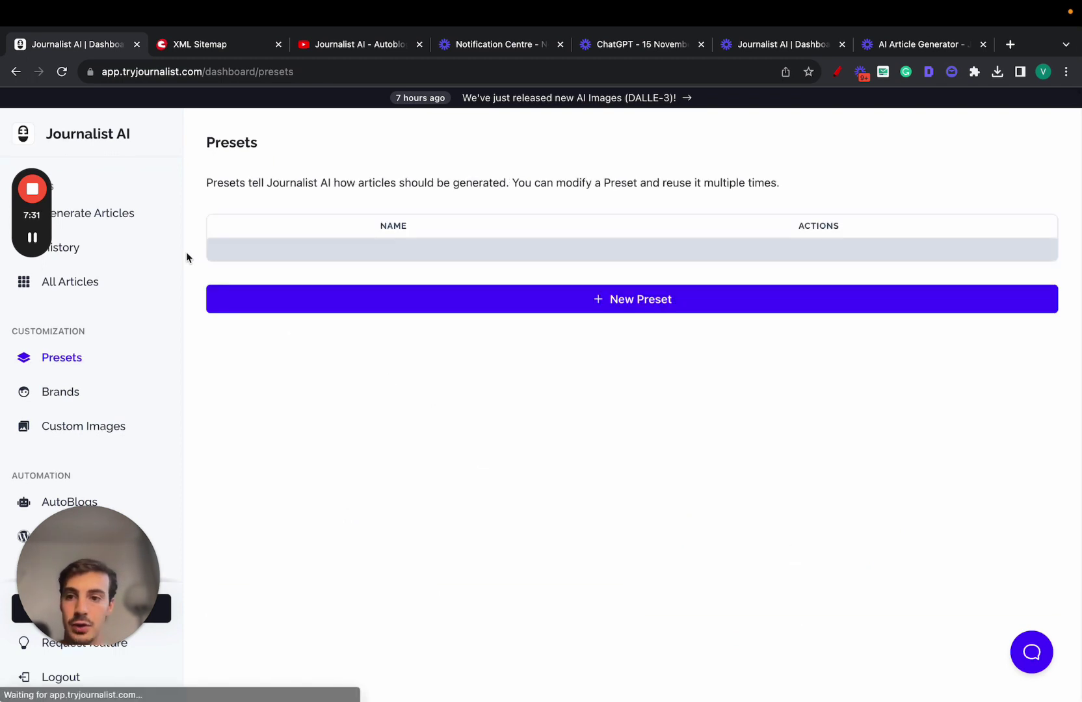
Step: Generate 2 articles in Advanced mode using the Kart preset
left_click(132, 221)
left_click(523, 244)
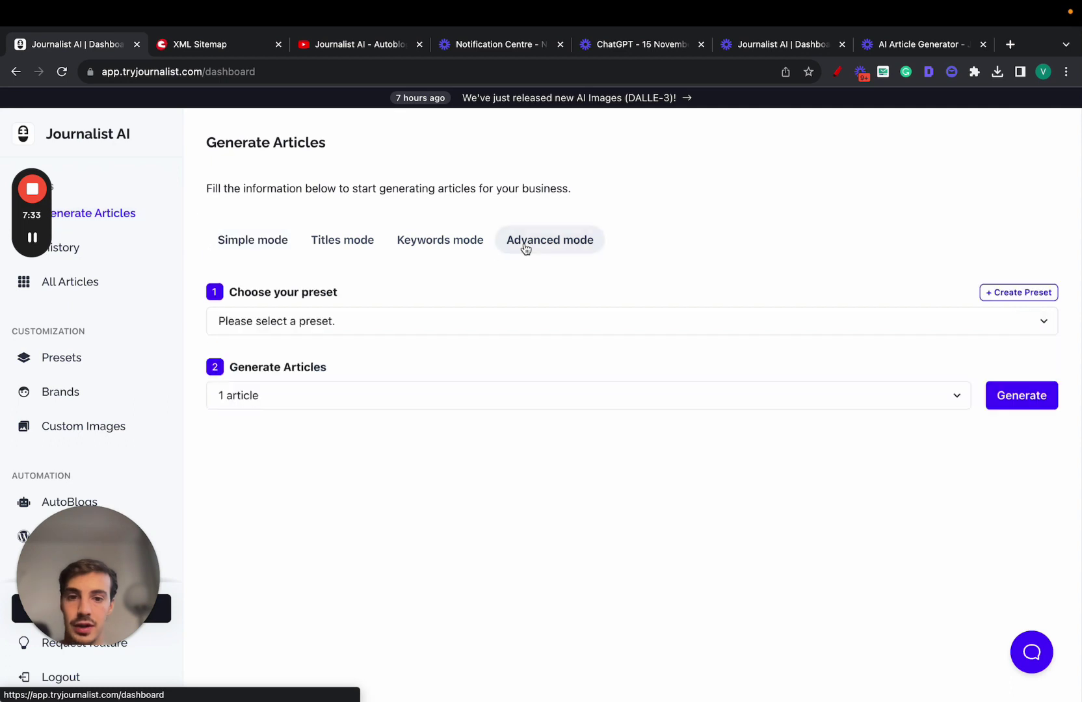
left_click(437, 329)
left_click(375, 343)
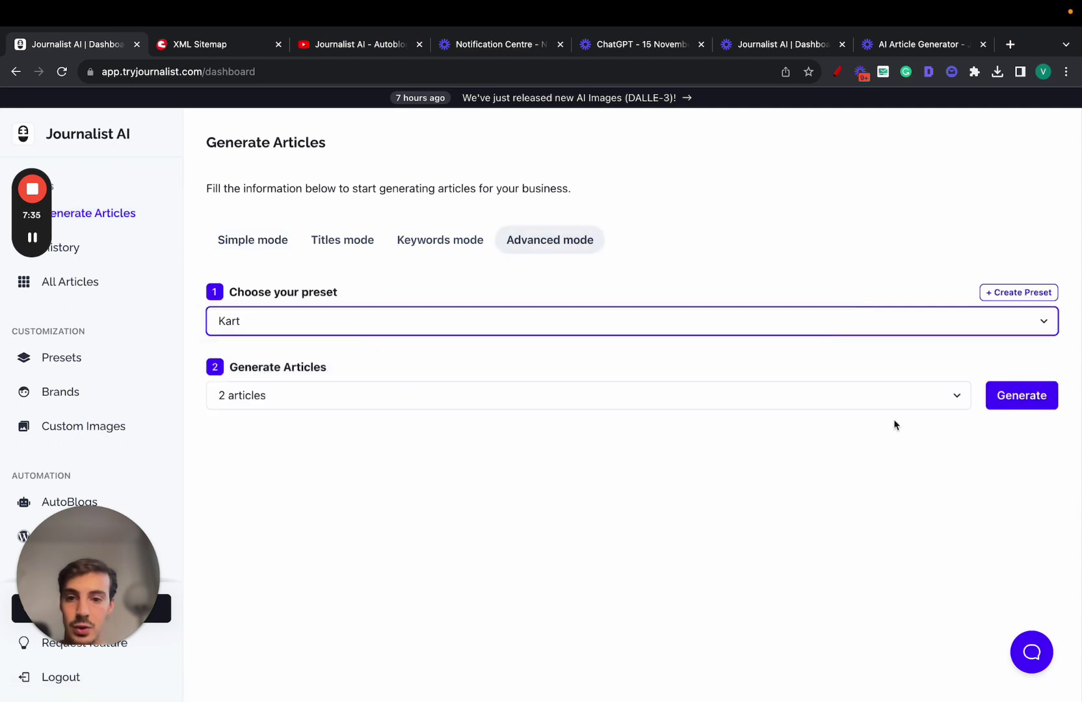
left_click(1023, 403)
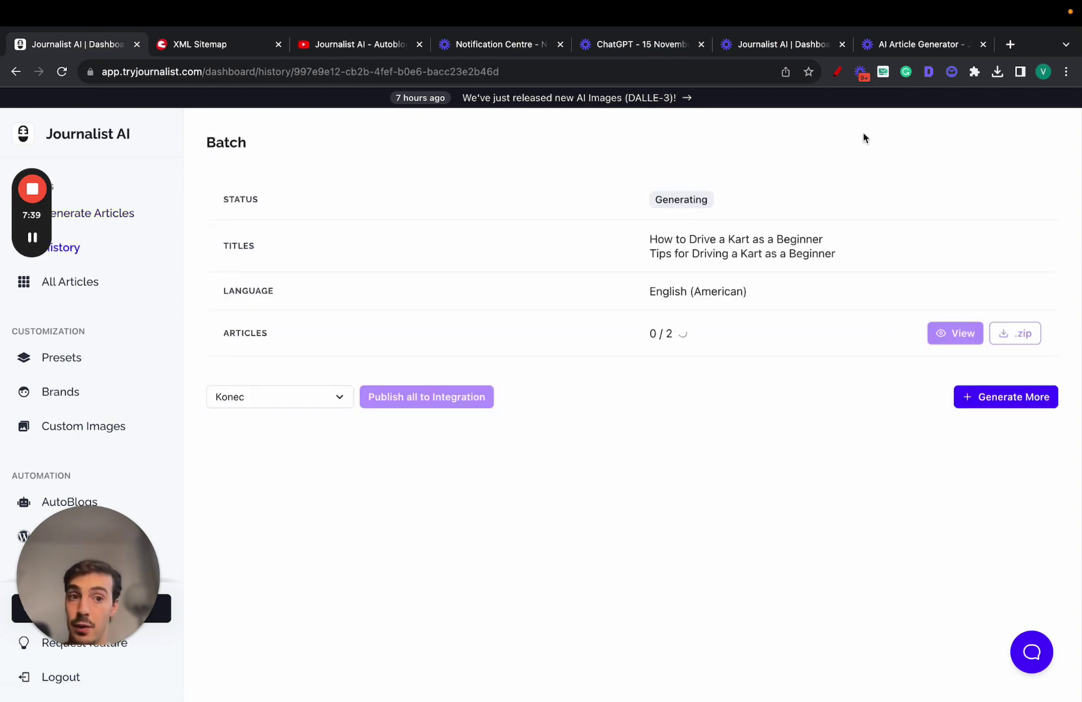
Step: Sketch a tall red article box over the batch page and exit annotation mode
left_click(837, 72)
mouse_move(385, 158)
left_mouse_down()
mouse_move(386, 411)
mouse_move(553, 170)
mouse_move(398, 140)
left_mouse_up()
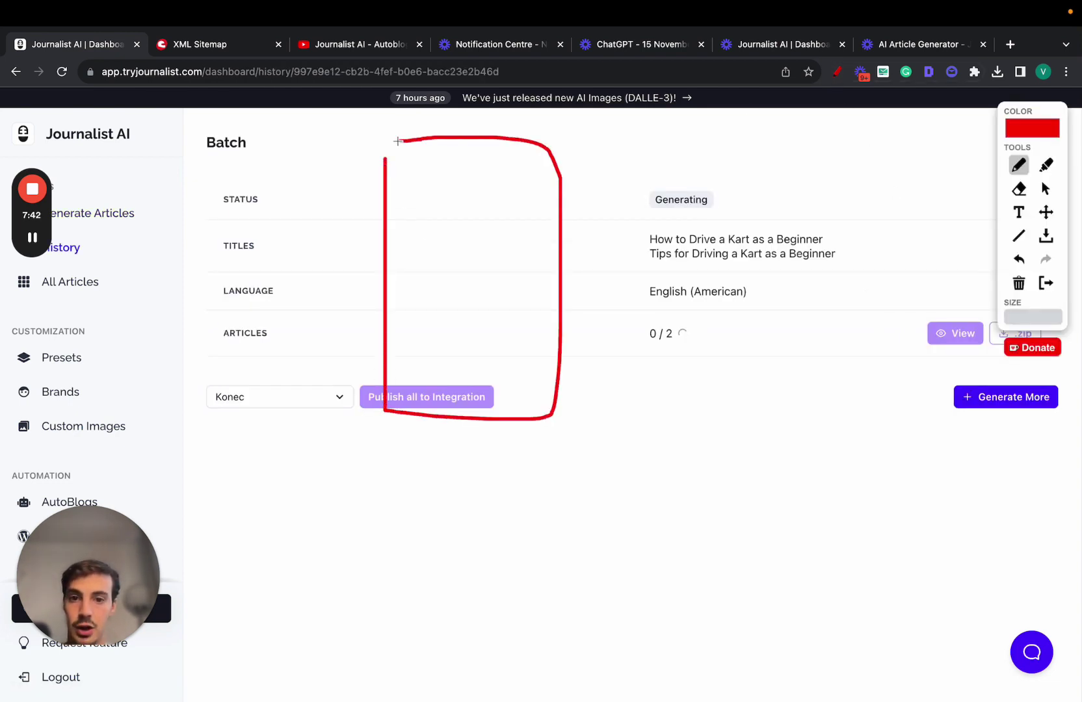
left_click(1045, 283)
left_click_drag(71, 540, 977, 515)
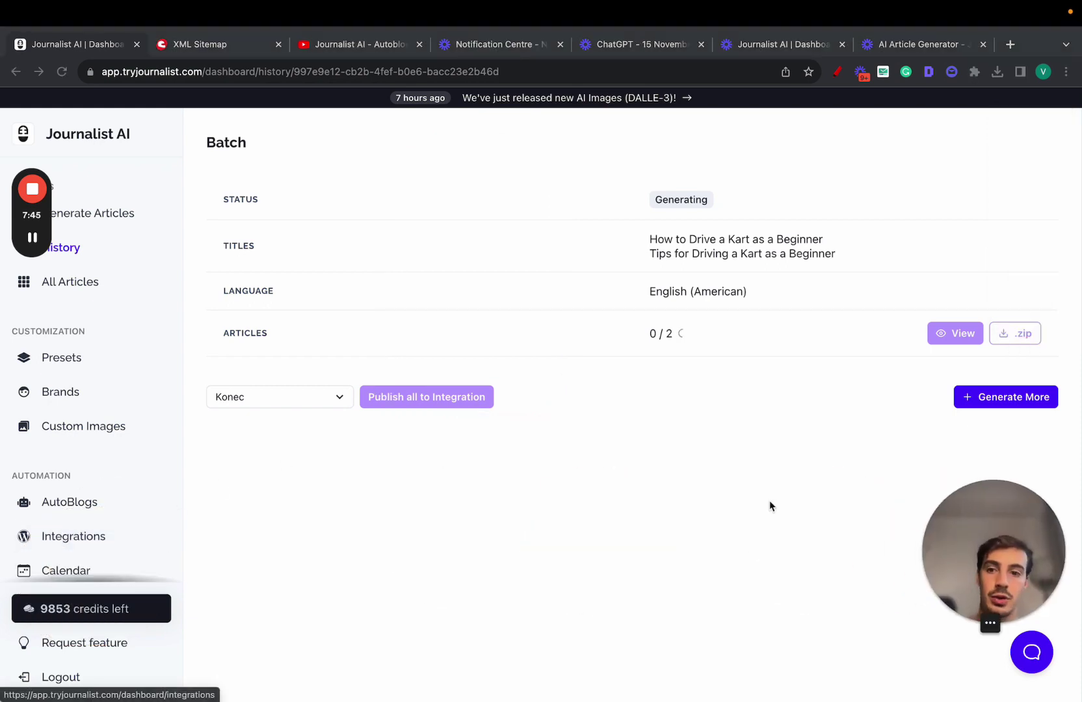
Step: Open the AutoBlogs page and sketch in red an underline below the Journalist AI name with an arrow leading to a large website box
scroll(145, 433, "down", 1)
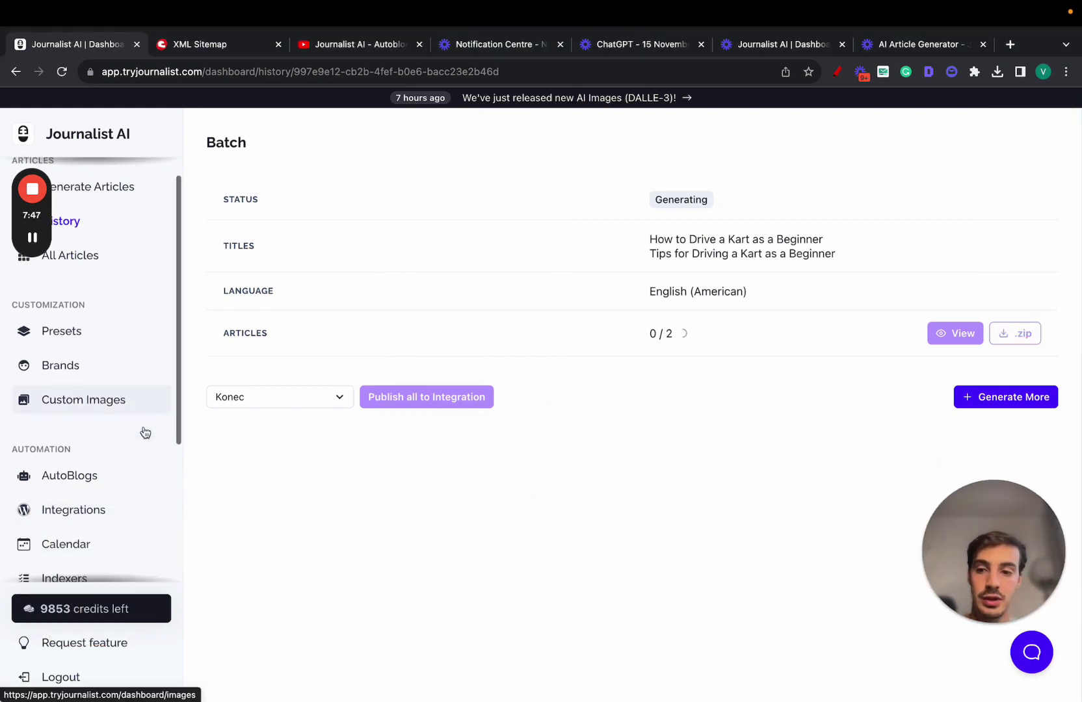
scroll(143, 432, "down", 4)
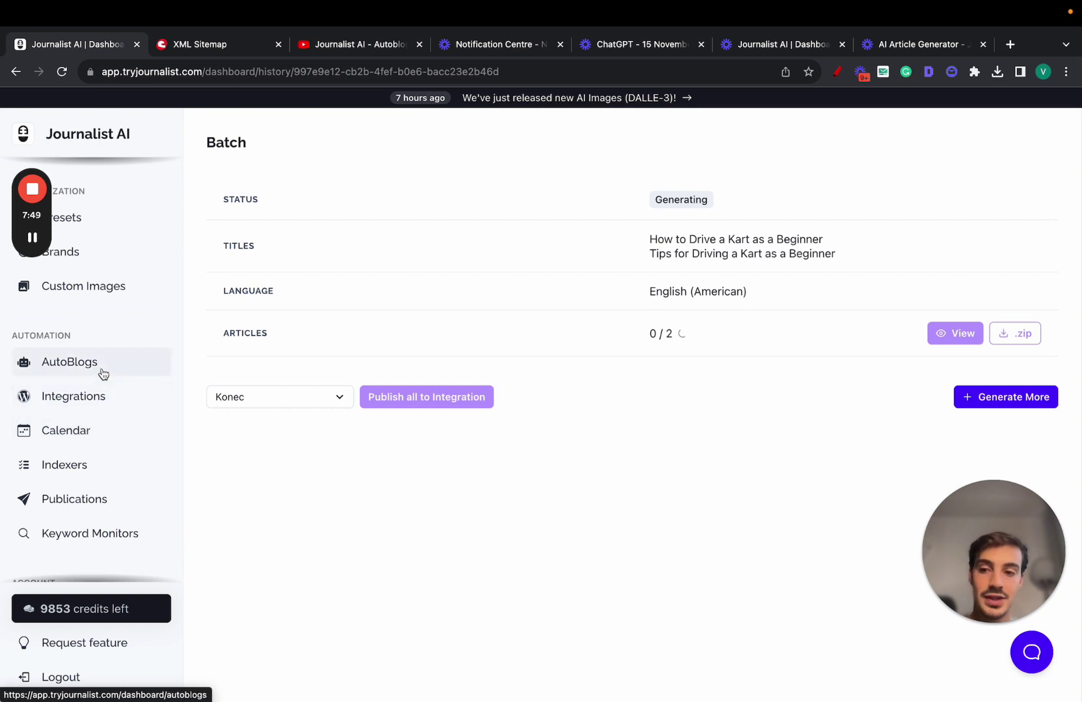
left_click(102, 373)
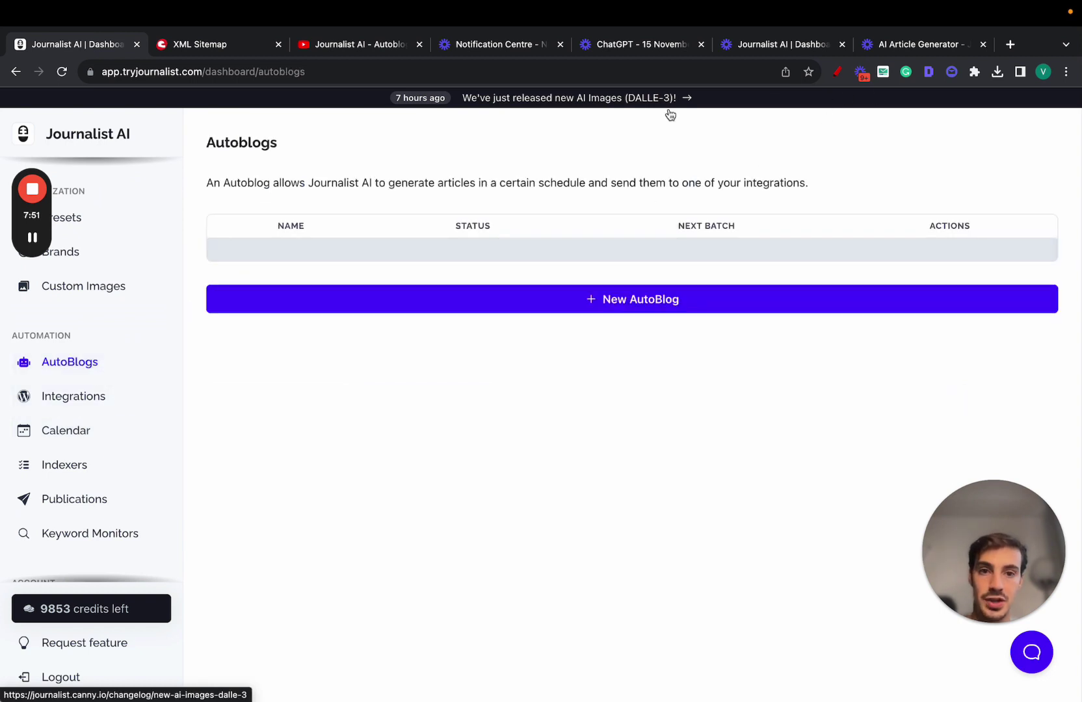
left_click(838, 73)
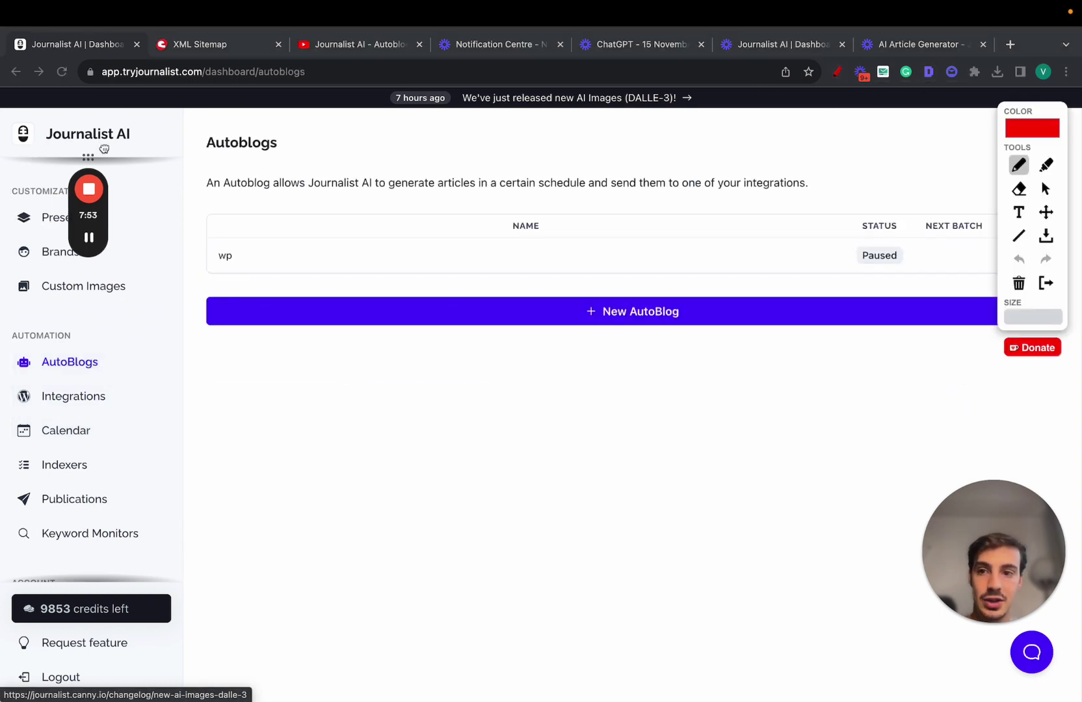
mouse_move(85, 233)
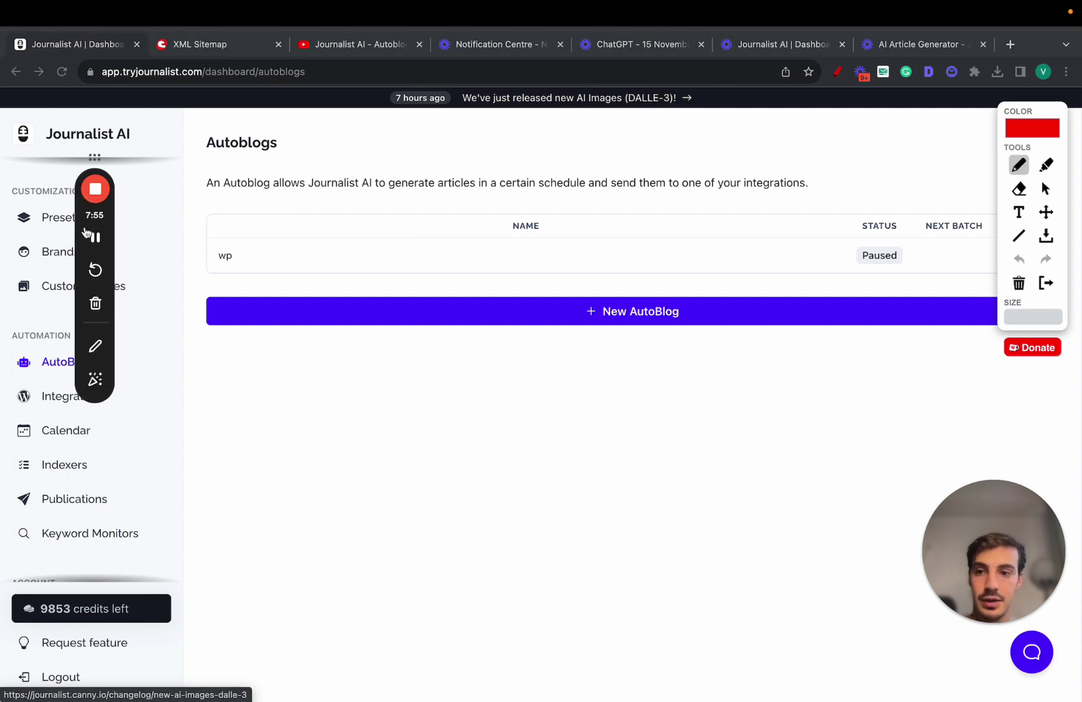
mouse_move(52, 153)
left_mouse_down()
mouse_move(175, 151)
mouse_move(370, 417)
mouse_move(362, 436)
left_mouse_up()
mouse_move(431, 368)
left_mouse_down()
mouse_move(608, 579)
mouse_move(431, 337)
left_mouse_up()
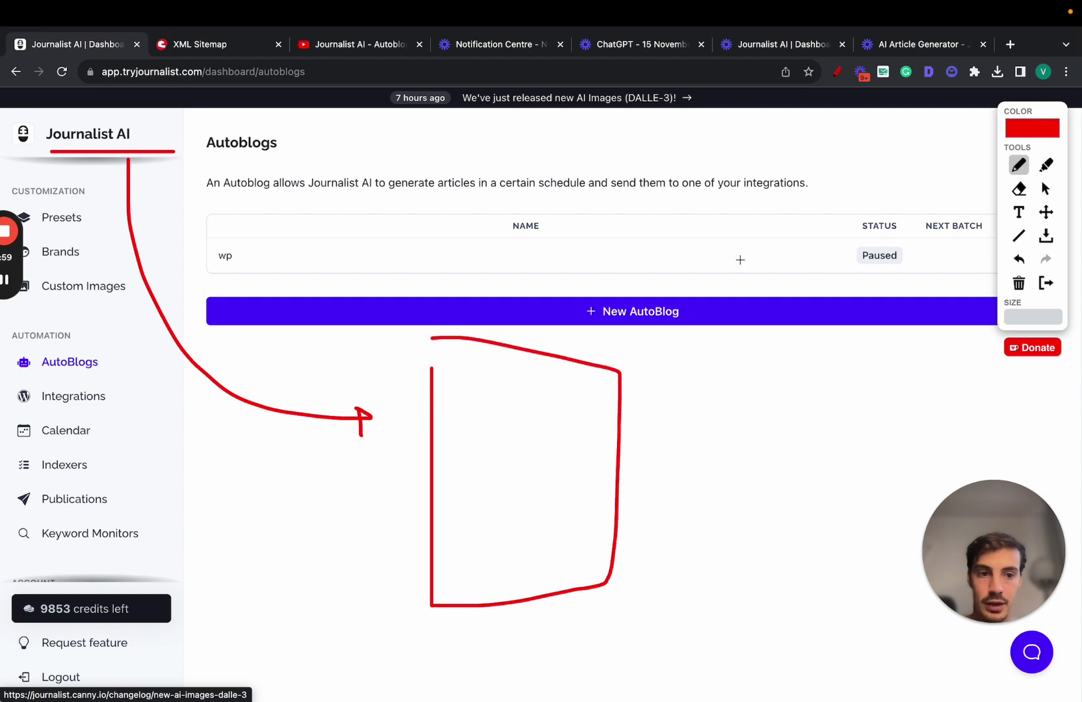
Step: Start a new integration and look through the Shopify, Ghost, Wix, Webflow, Blogger, Zapier and External API types
left_click(1045, 189)
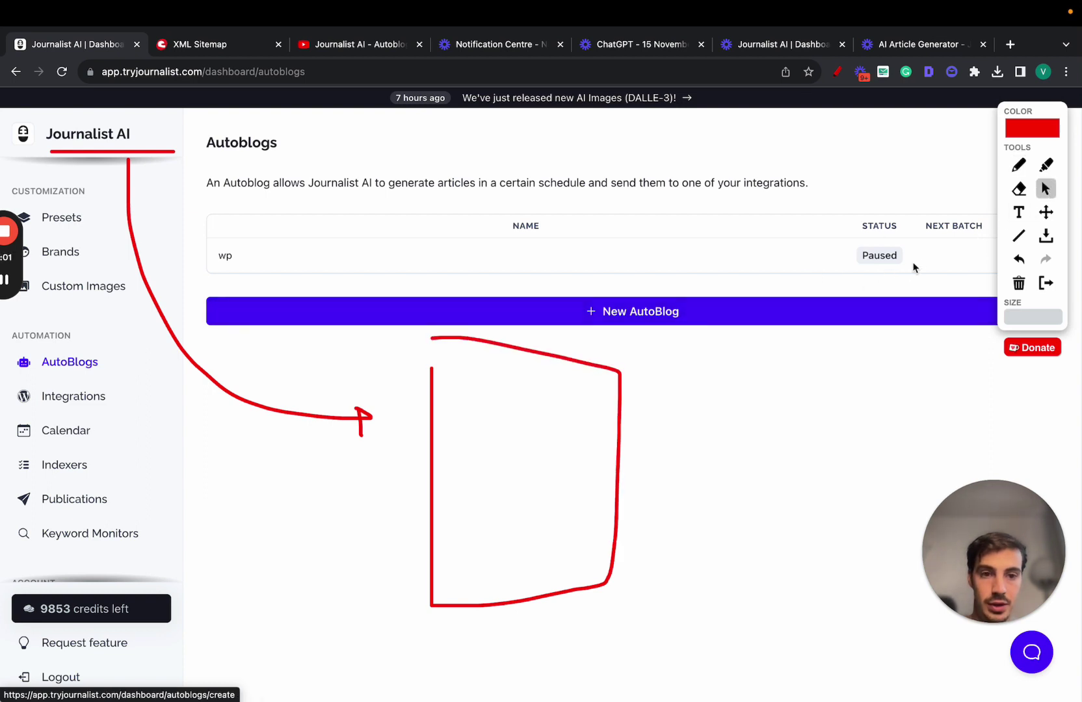
left_click(87, 403)
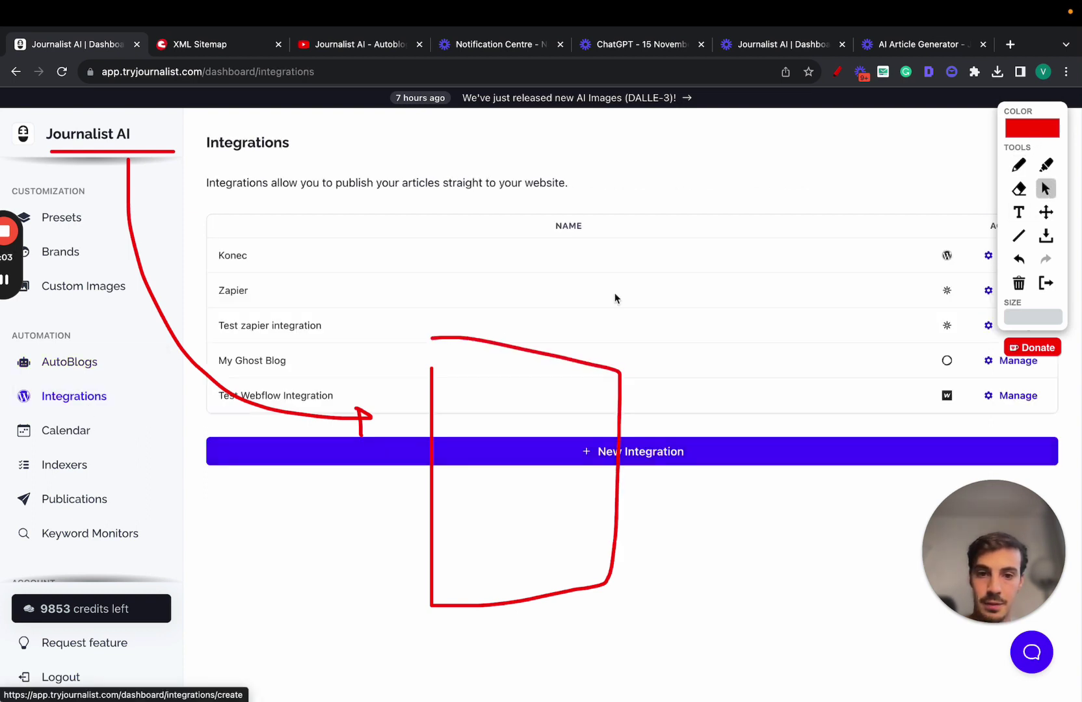
left_click(696, 457)
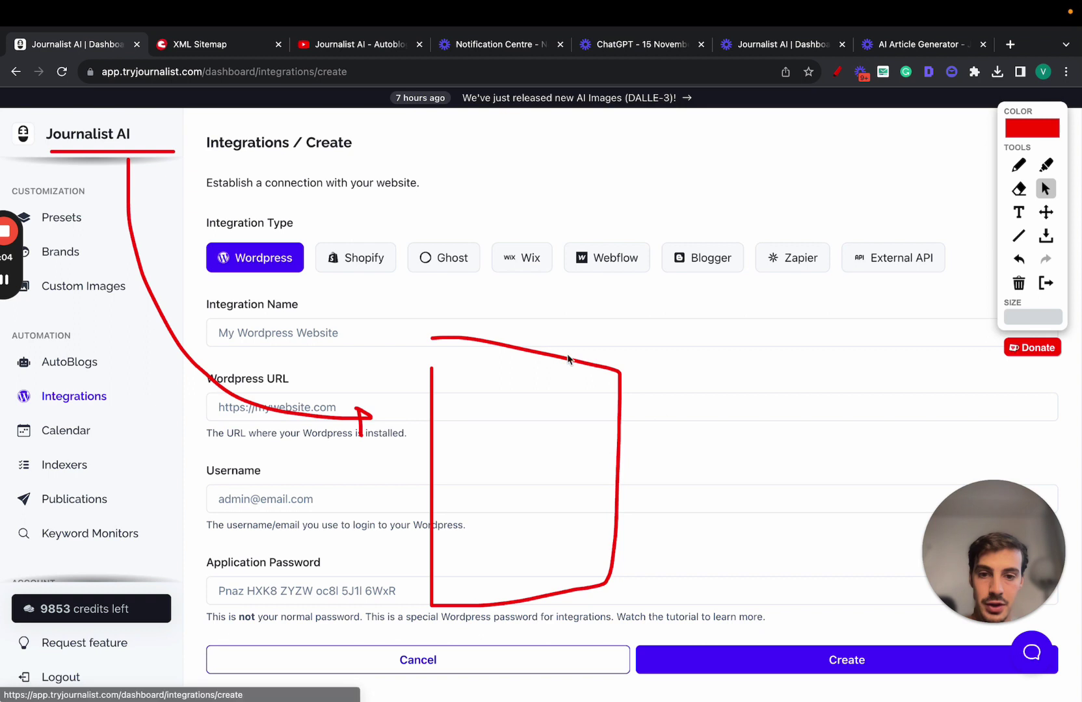
left_click(349, 268)
left_click(443, 258)
left_click(521, 257)
left_click(606, 257)
left_click(702, 257)
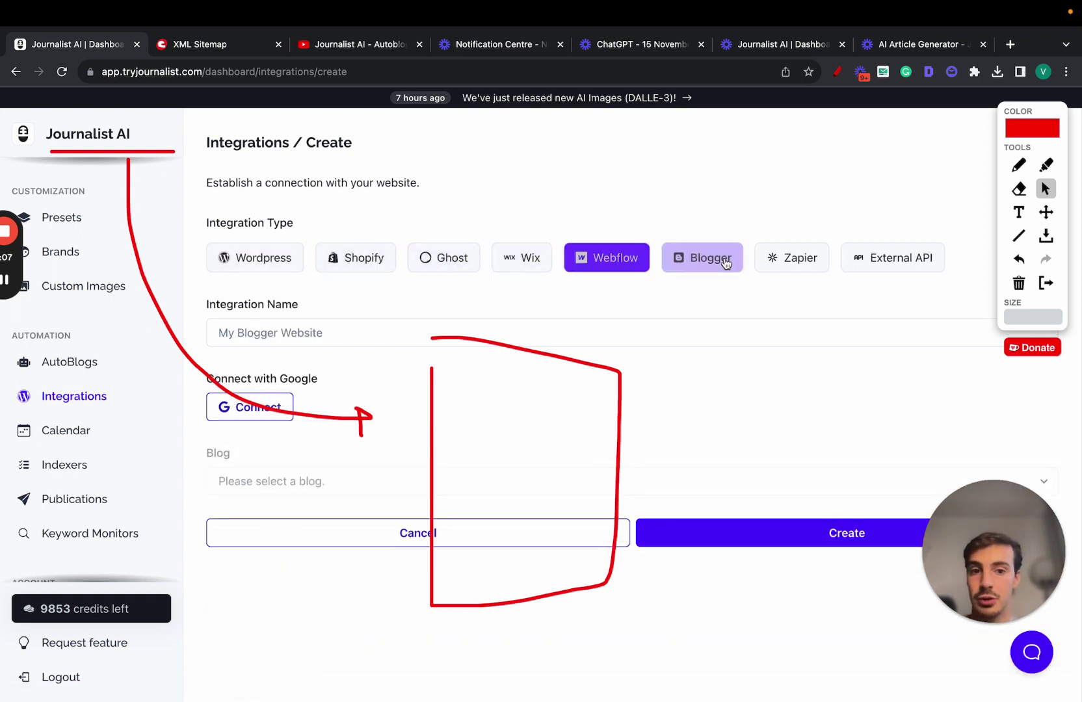
left_click(798, 259)
left_click(880, 260)
Step: Write "G + P" in red above the arrow and sketch two rows of three small article boxes inside the website box
left_click(1019, 165)
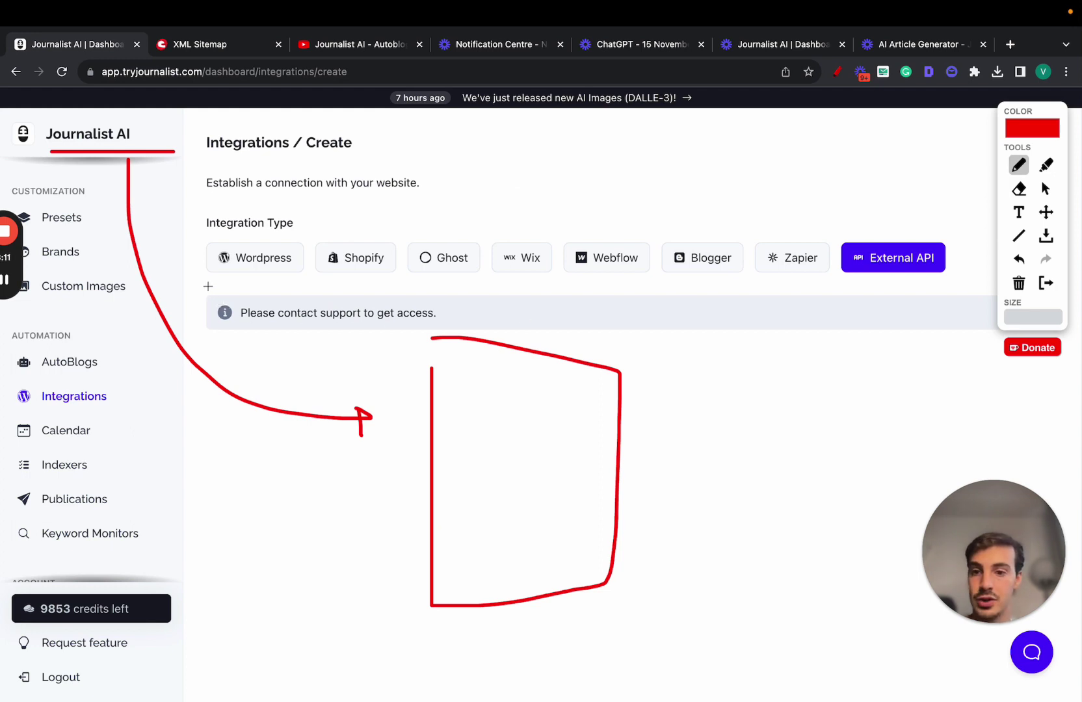
mouse_move(208, 287)
left_mouse_down()
mouse_move(185, 323)
mouse_move(199, 311)
left_mouse_up()
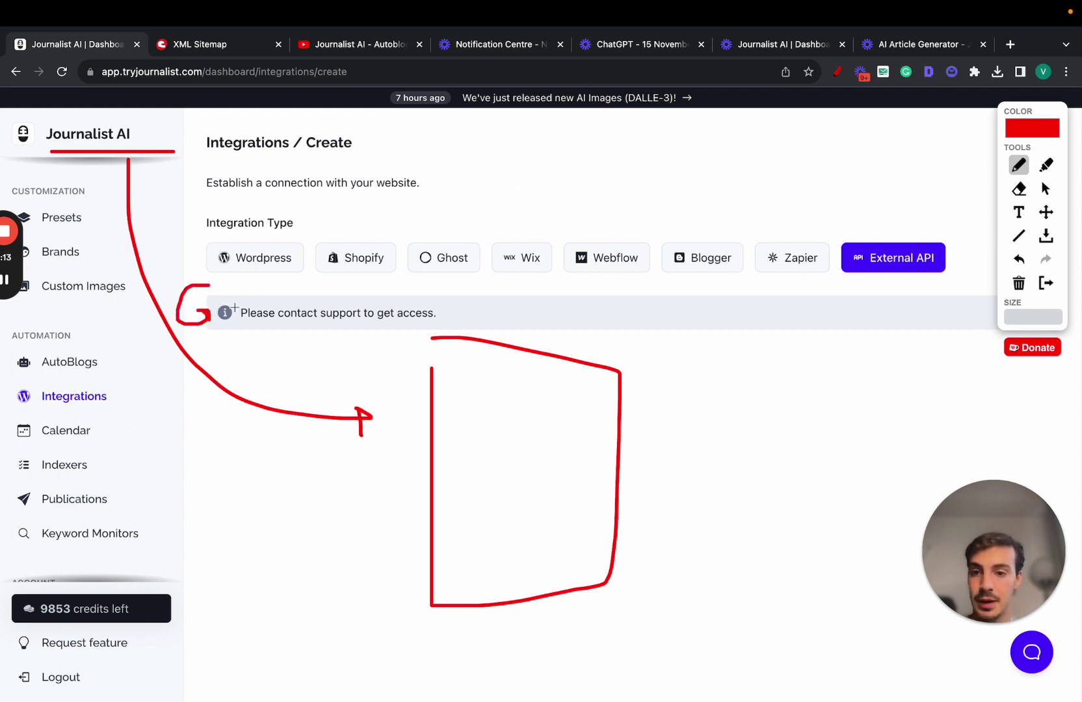
mouse_move(258, 293)
left_mouse_down()
mouse_move(258, 321)
mouse_move(299, 294)
left_mouse_up()
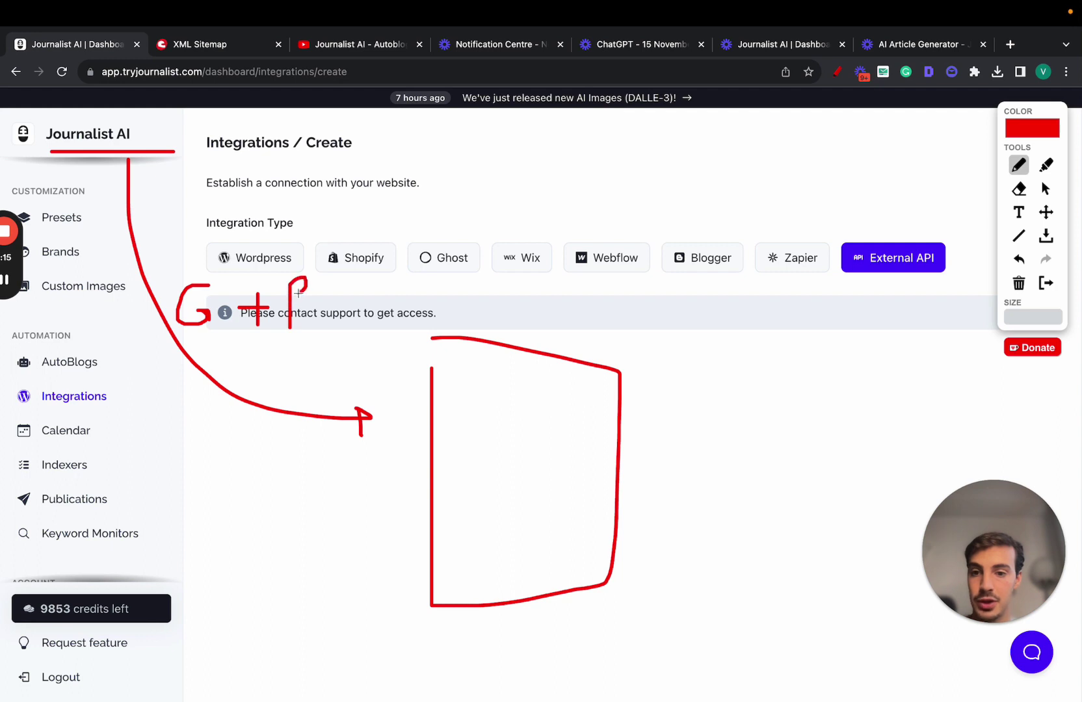
mouse_move(439, 368)
left_mouse_down()
mouse_move(440, 427)
mouse_move(461, 377)
mouse_move(558, 432)
mouse_move(528, 385)
mouse_move(595, 434)
mouse_move(589, 392)
left_mouse_up()
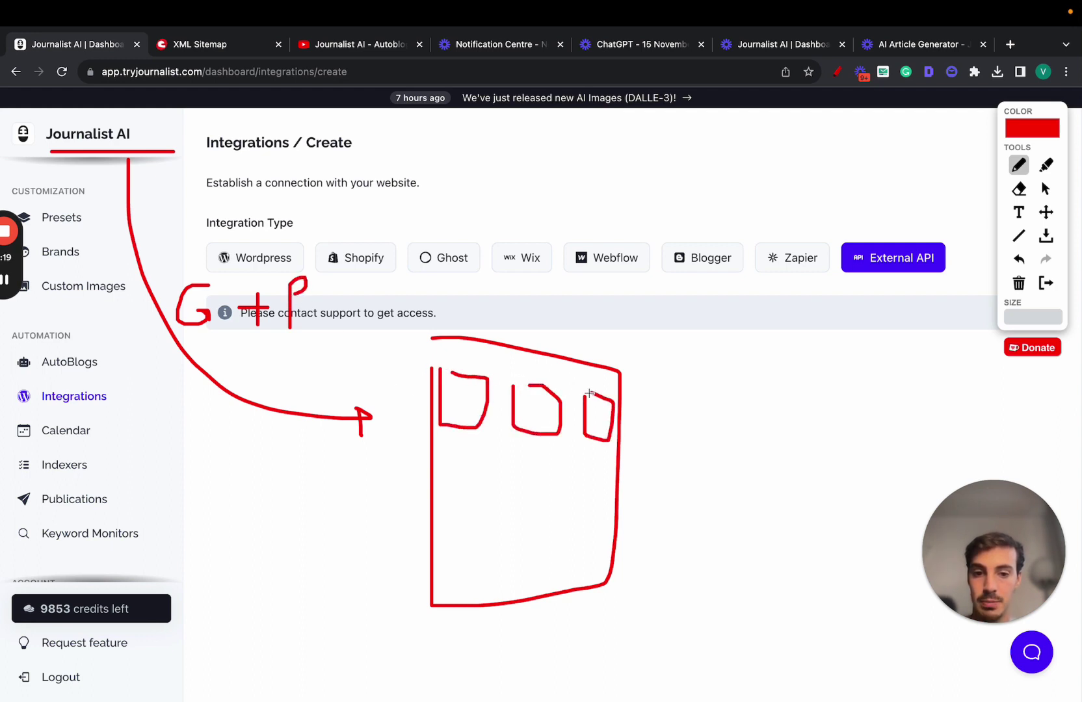
mouse_move(450, 452)
left_mouse_down()
mouse_move(550, 491)
mouse_move(567, 468)
mouse_move(597, 520)
mouse_move(570, 463)
left_mouse_up()
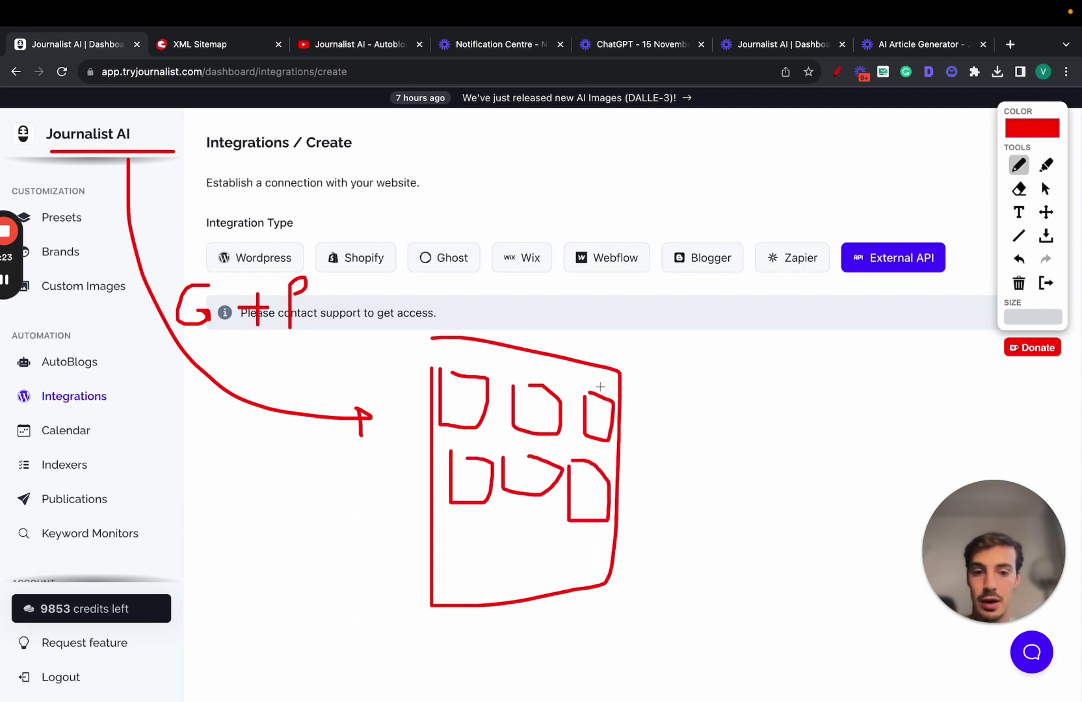
Step: Sketch an enlarged article page branching off one small box, with a large image box, text lines and two smaller boxes
left_click_drag(588, 393, 747, 310)
left_click_drag(583, 435, 681, 481)
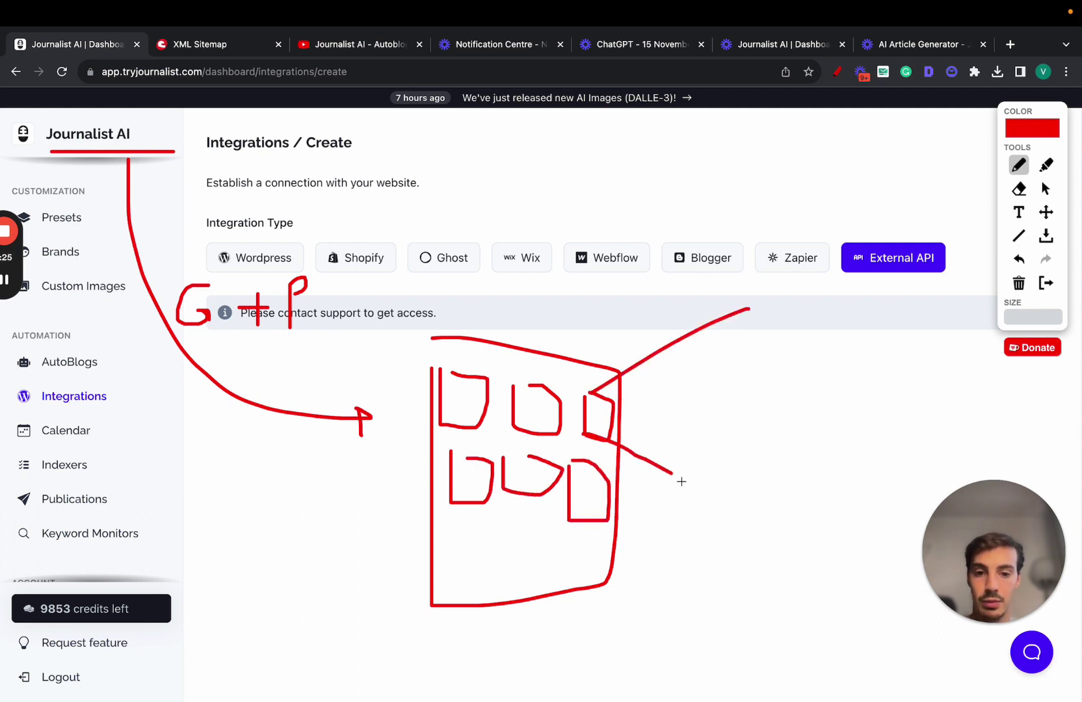
mouse_move(745, 312)
left_mouse_down()
mouse_move(891, 601)
mouse_move(852, 239)
mouse_move(725, 240)
mouse_move(731, 336)
left_mouse_up()
mouse_move(780, 252)
left_mouse_down()
mouse_move(779, 353)
mouse_move(878, 276)
mouse_move(801, 250)
left_mouse_up()
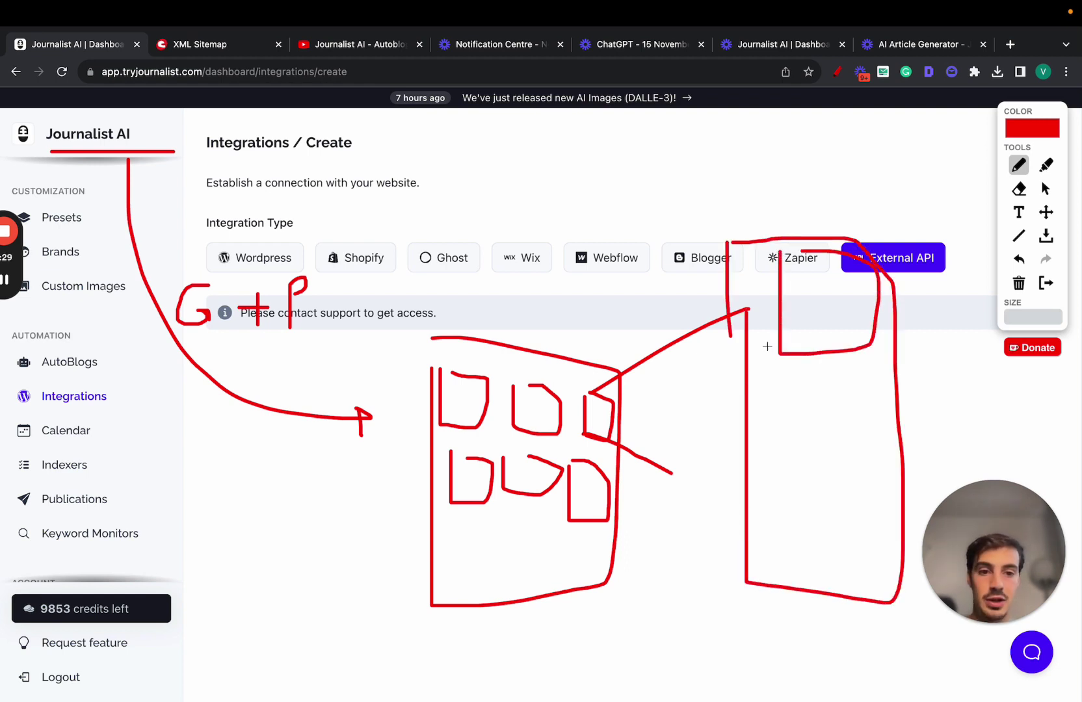
mouse_move(759, 369)
left_mouse_down()
mouse_move(852, 369)
mouse_move(773, 372)
mouse_move(829, 407)
left_mouse_up()
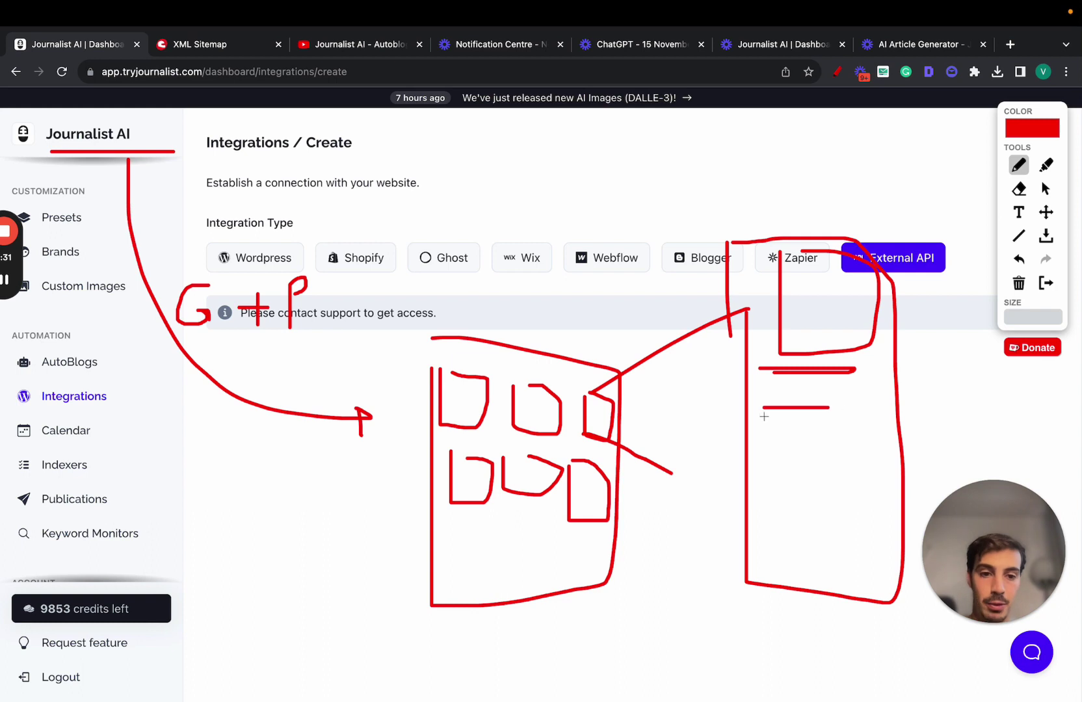
left_click_drag(758, 416, 849, 417)
mouse_move(777, 440)
left_mouse_down()
mouse_move(777, 477)
mouse_move(786, 431)
left_mouse_up()
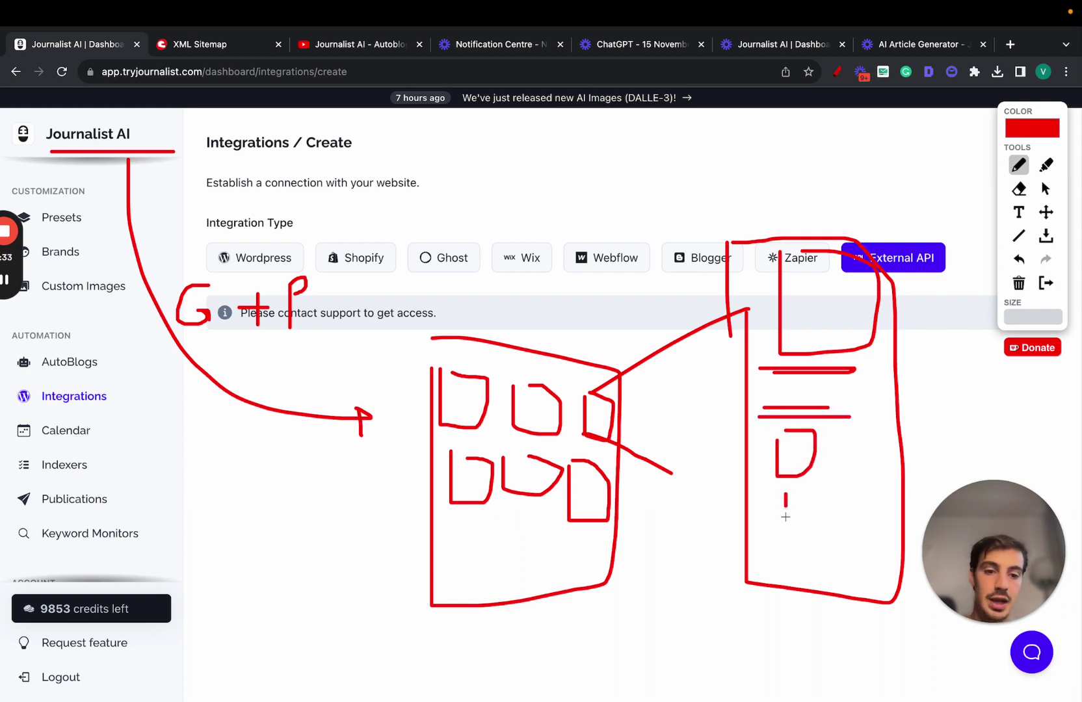
left_click_drag(785, 517, 800, 496)
Step: Sketch link lines between the small article boxes, from the article page to an outside page and into its lower part, and exit annotation mode
mouse_move(799, 562)
left_mouse_down()
mouse_move(818, 562)
mouse_move(641, 532)
mouse_move(494, 525)
mouse_move(465, 495)
left_mouse_up()
left_click_drag(524, 416, 497, 416)
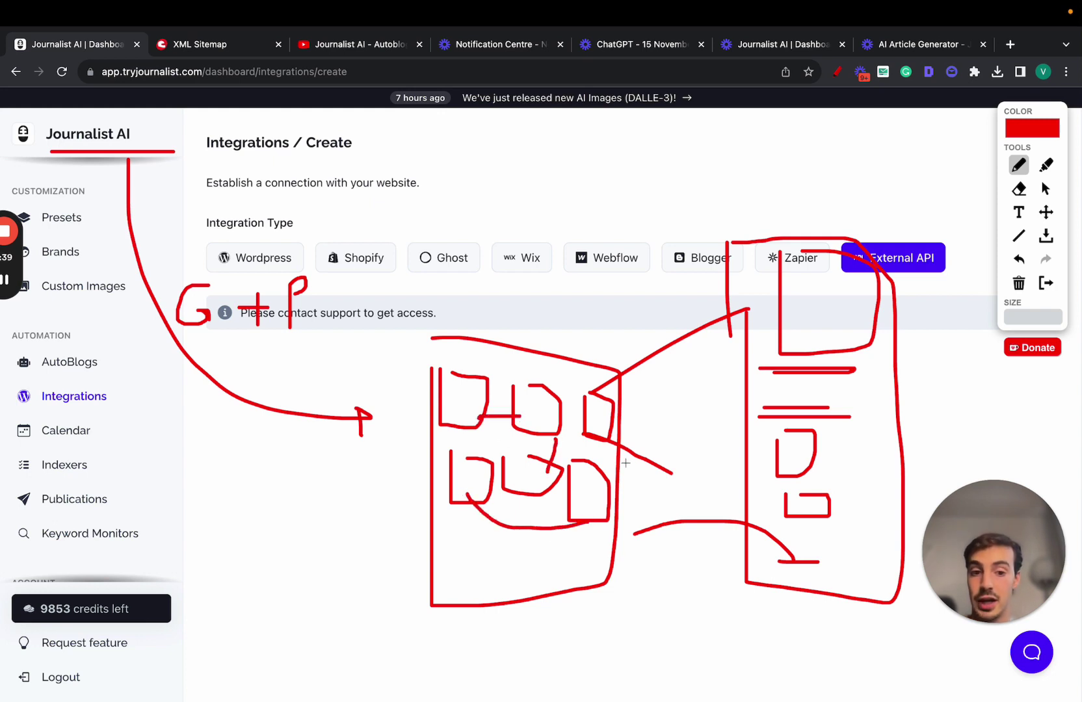
mouse_move(855, 443)
left_mouse_down()
mouse_move(945, 343)
mouse_move(960, 385)
mouse_move(982, 318)
left_mouse_up()
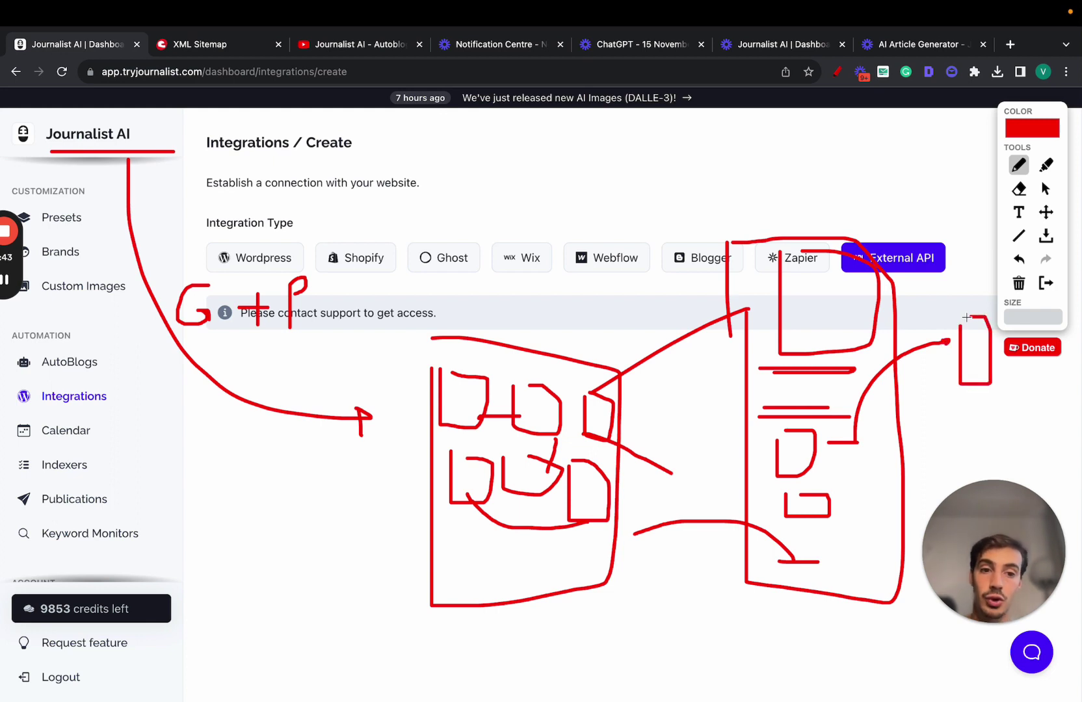
left_click_drag(845, 477, 880, 502)
left_click_drag(803, 619, 663, 627)
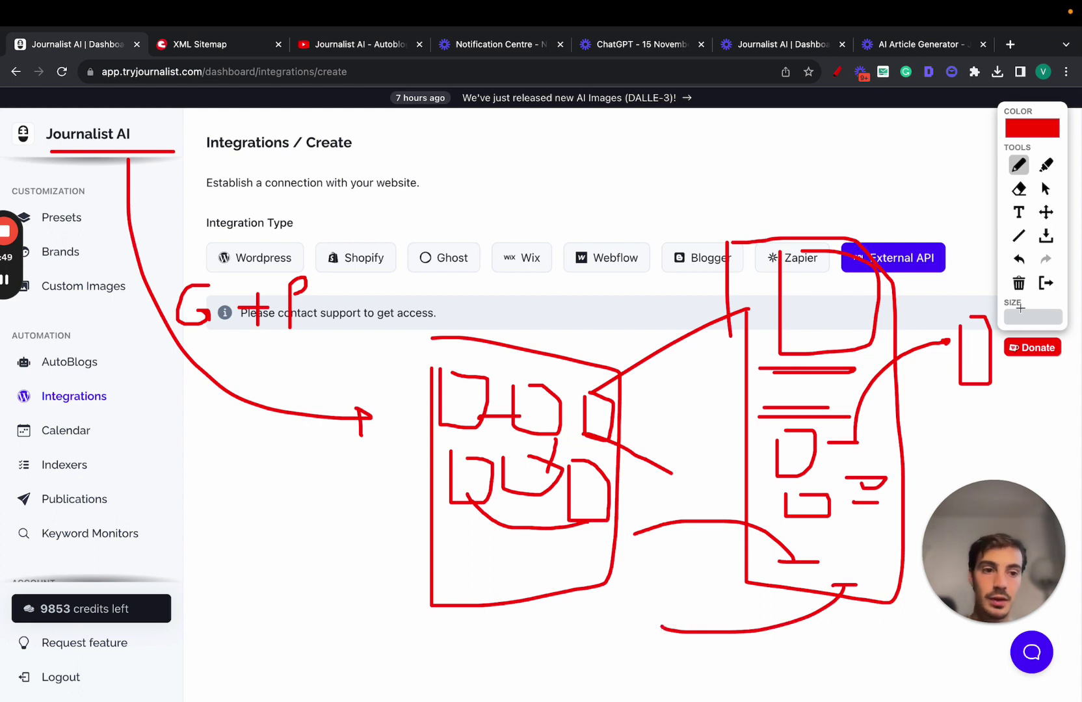
left_click(1045, 283)
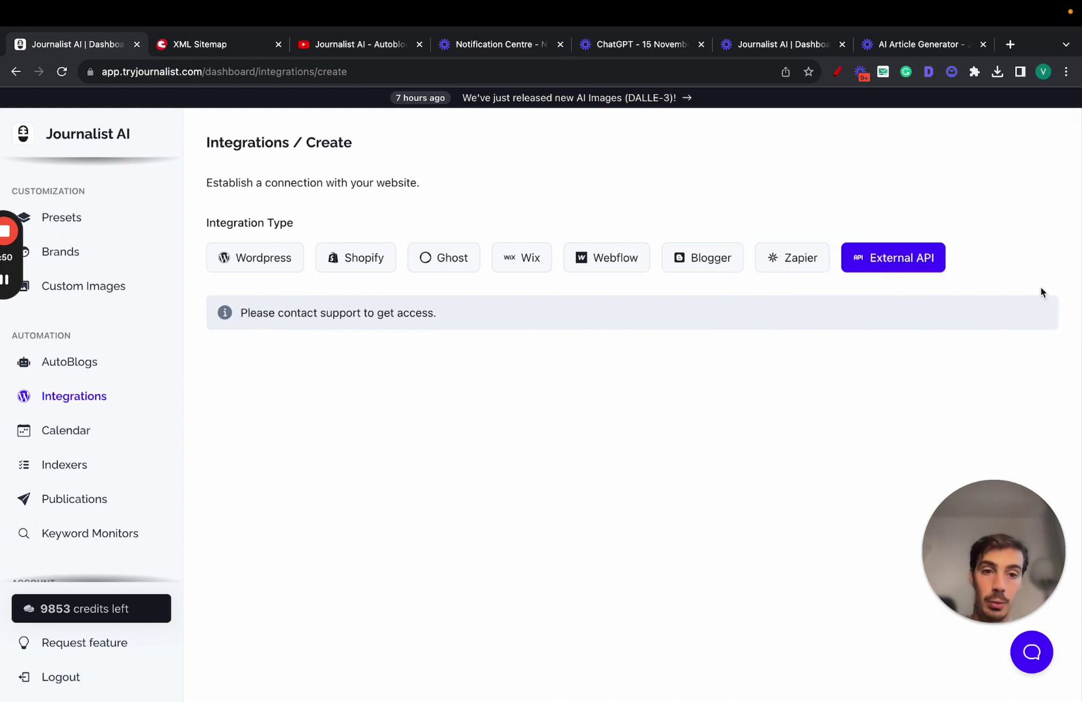
Step: Open the wp autoblog for editing and set its quantity to 100, checking the frequency options
left_click(97, 371)
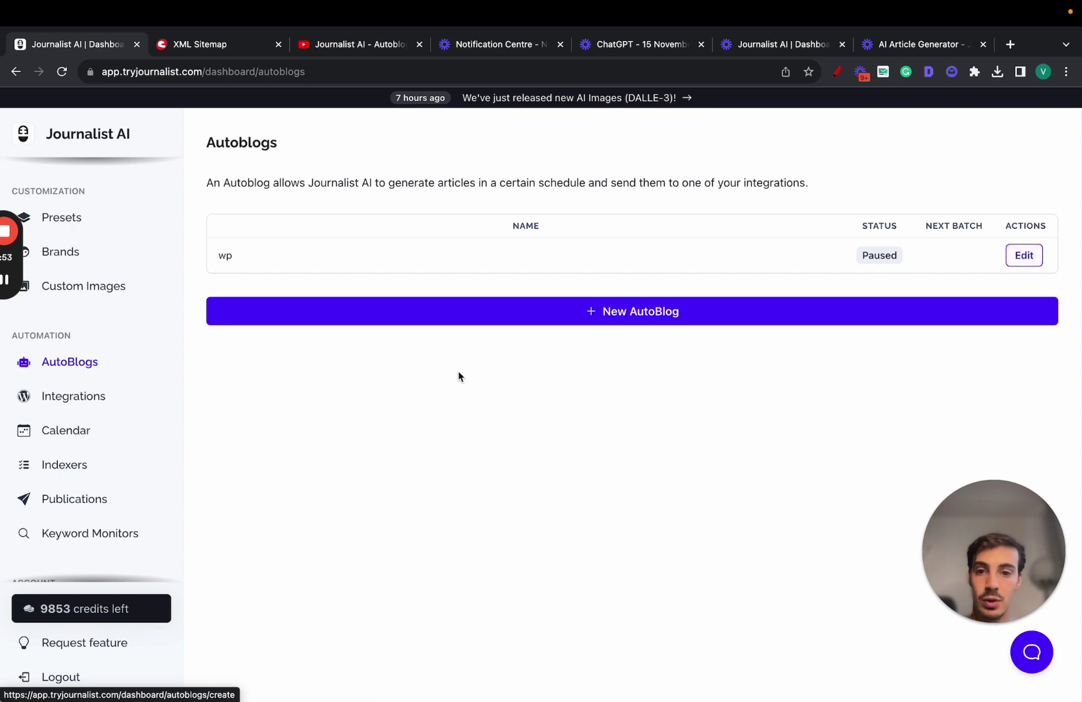
left_click(416, 401)
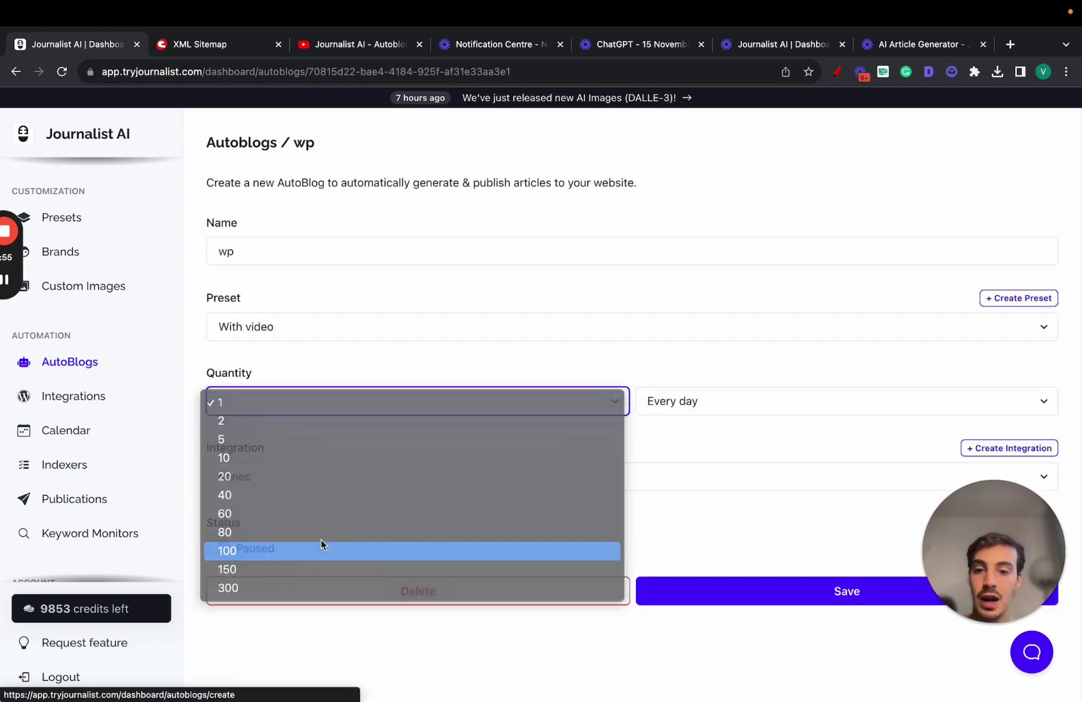
left_click(321, 545)
left_click(679, 401)
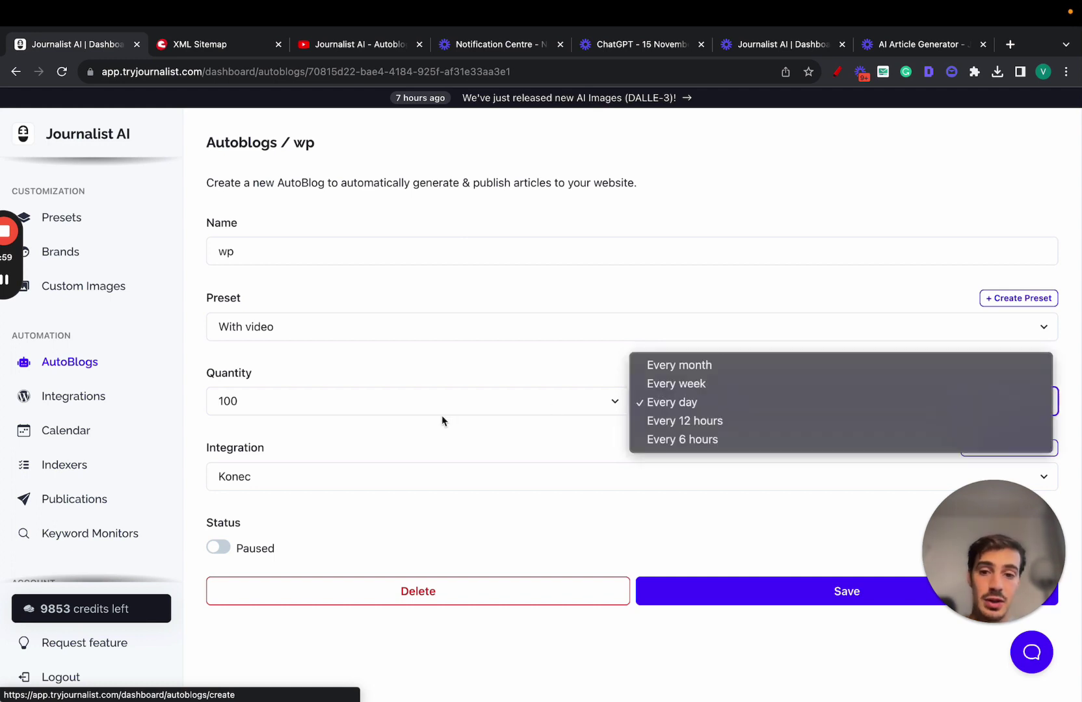
Step: Set the wp autoblog's quantity to 5 articles with a frequency of Every week
left_click(371, 401)
left_click(277, 298)
left_click(679, 401)
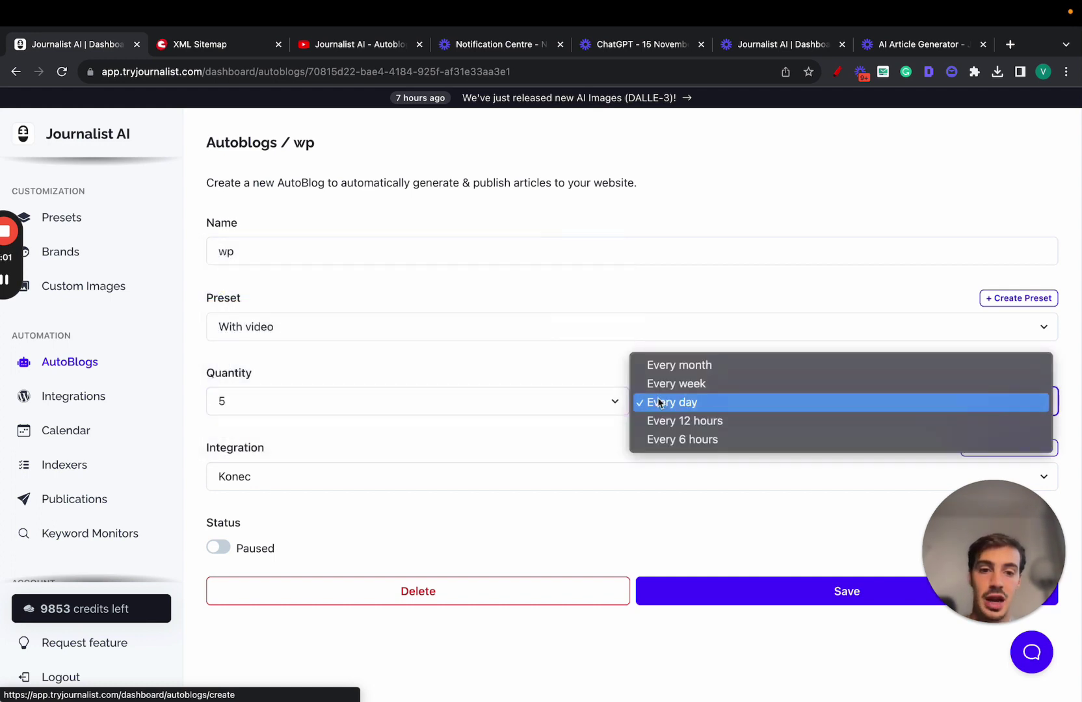
left_click(681, 382)
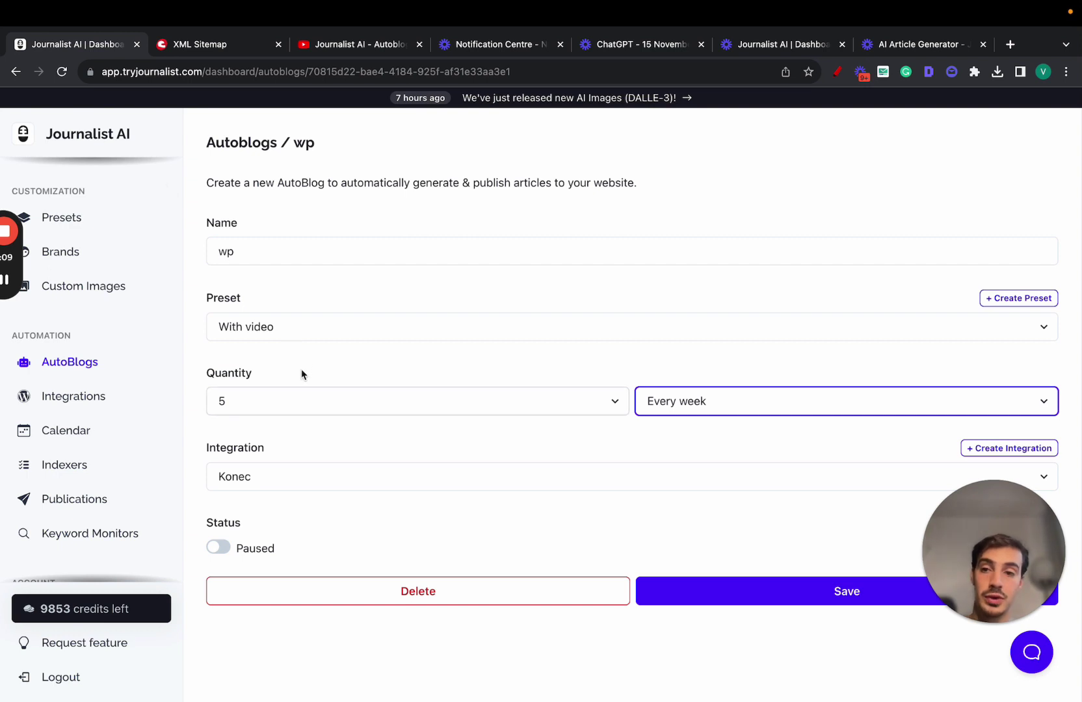
Step: Open the kart-driving batch from the history and view its article "Tips for Driving a Kart as a Beginner"
scroll(107, 280, "up", 5)
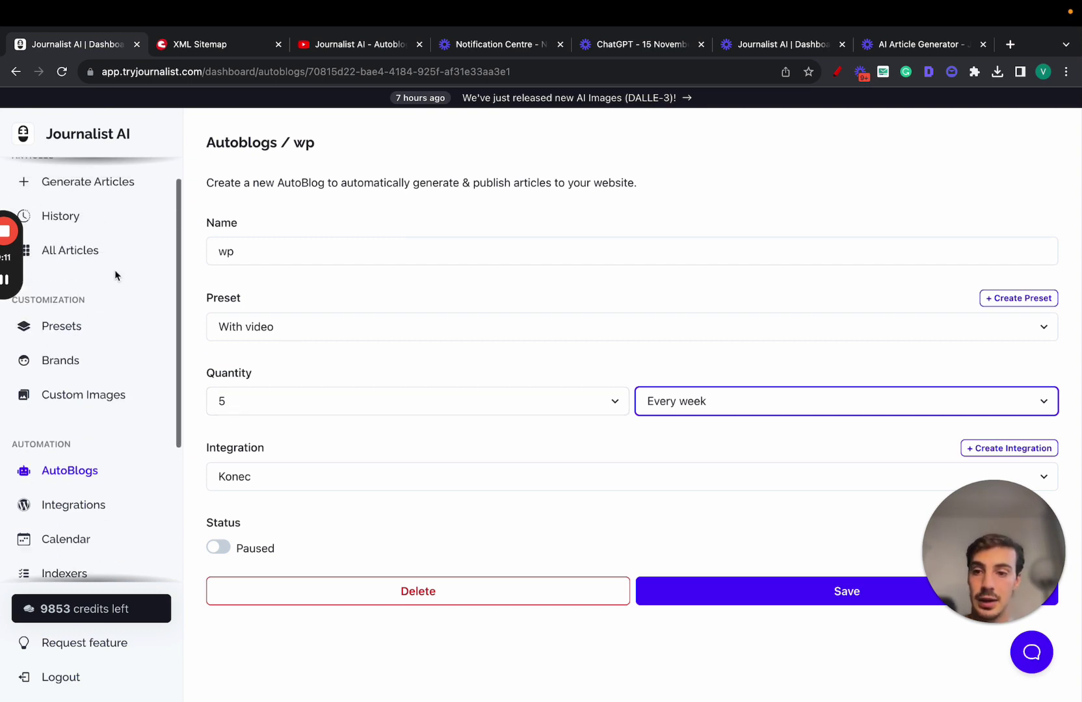
left_click(98, 247)
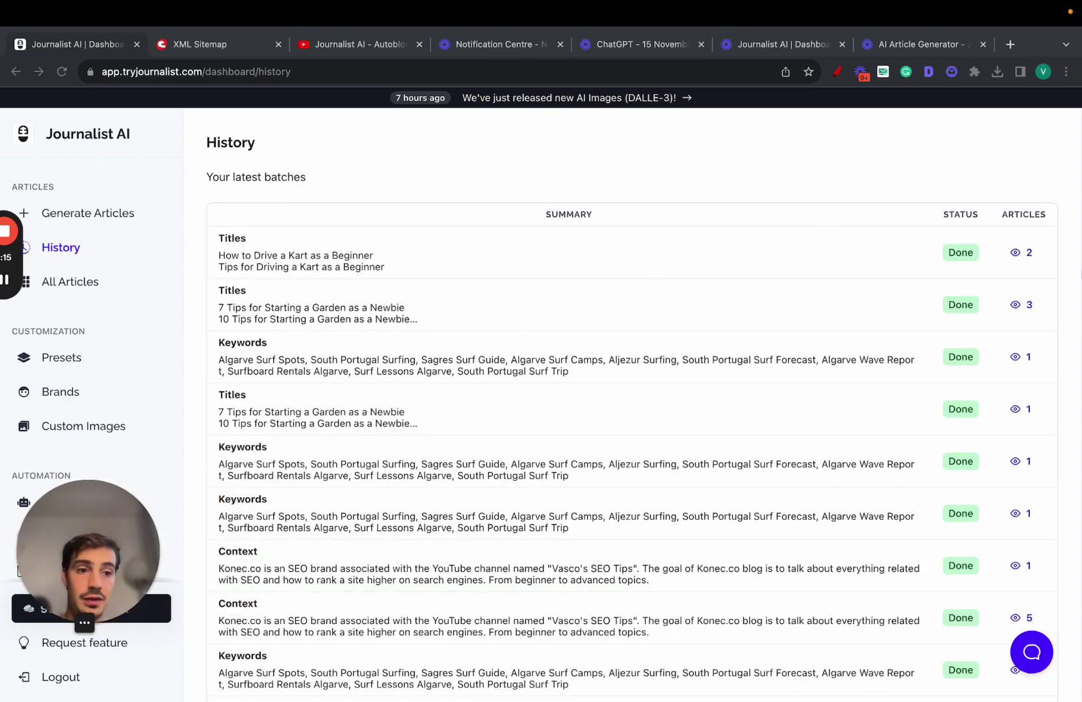
left_click(1026, 253)
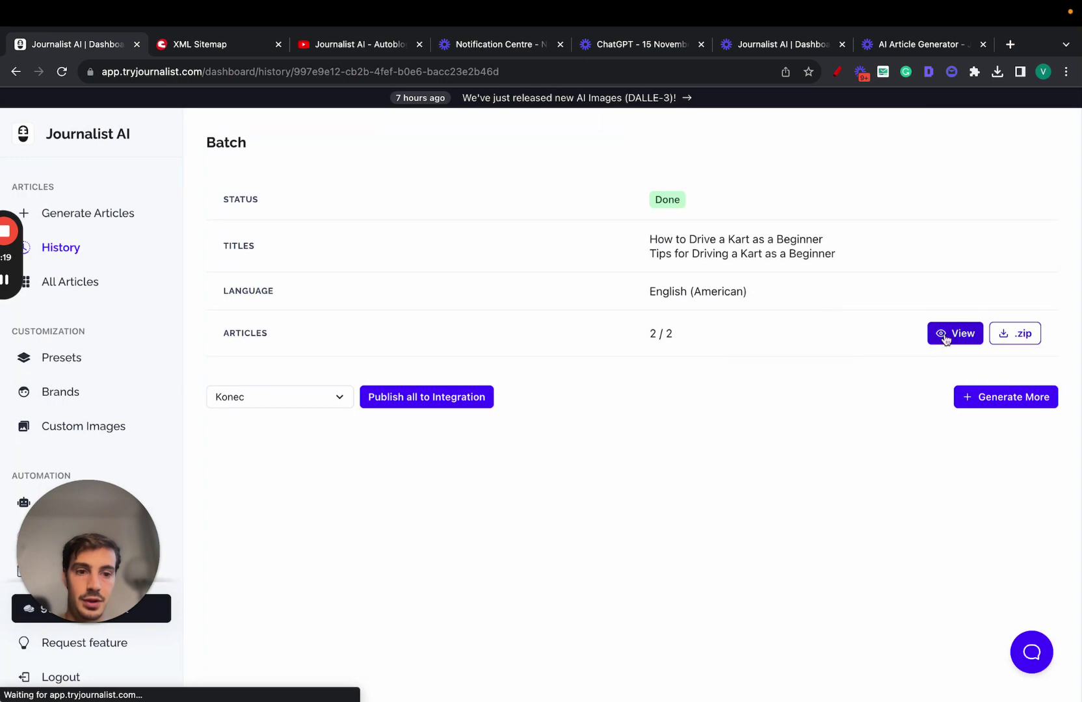
left_click(946, 338)
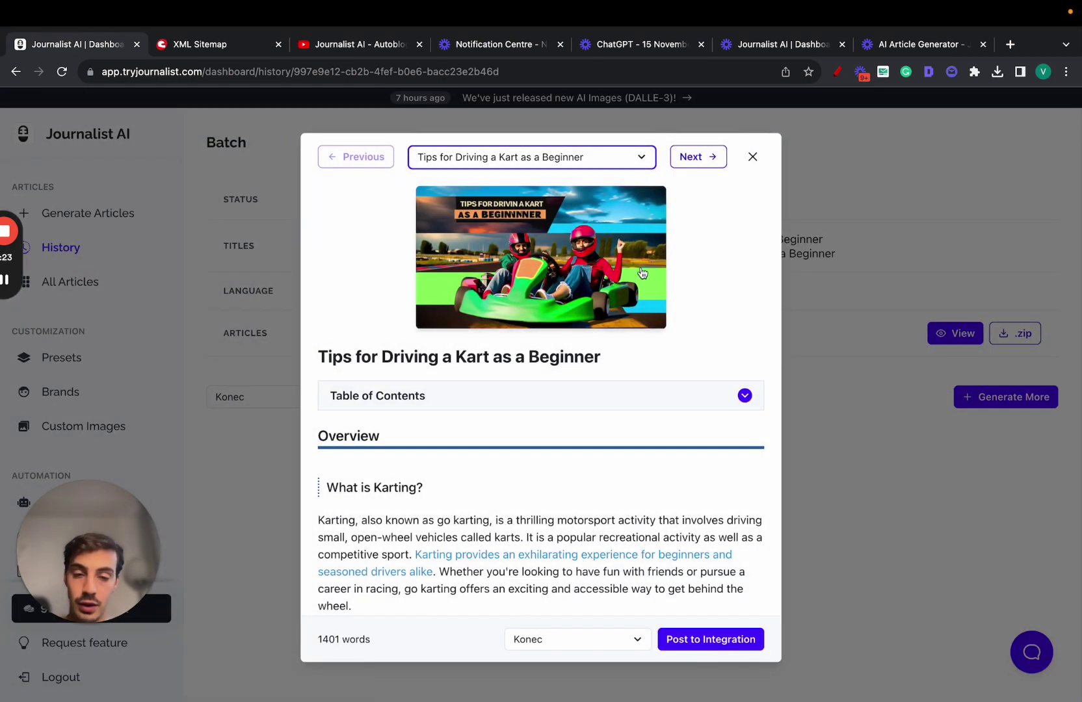
left_click(603, 248)
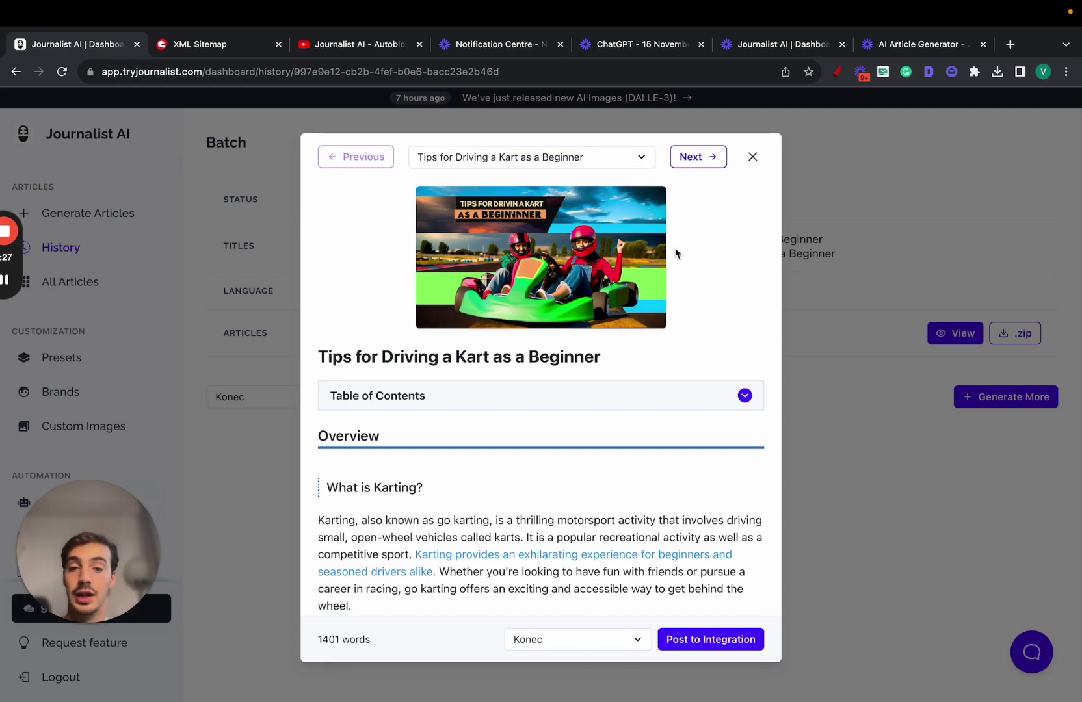
Step: Expand the article's table of contents, jump to the "What is Karting?" section and examine its text and links
scroll(674, 250, "down", 2)
left_click(570, 325)
left_click(408, 374)
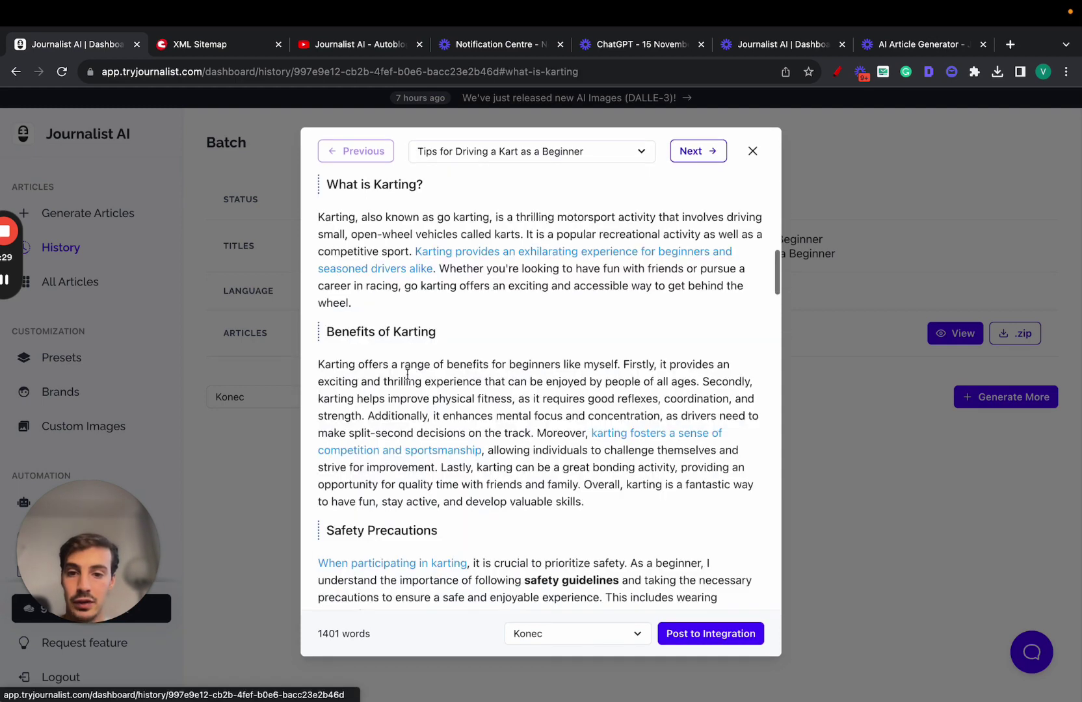
scroll(407, 374, "up", 2)
scroll(410, 322, "down", 2)
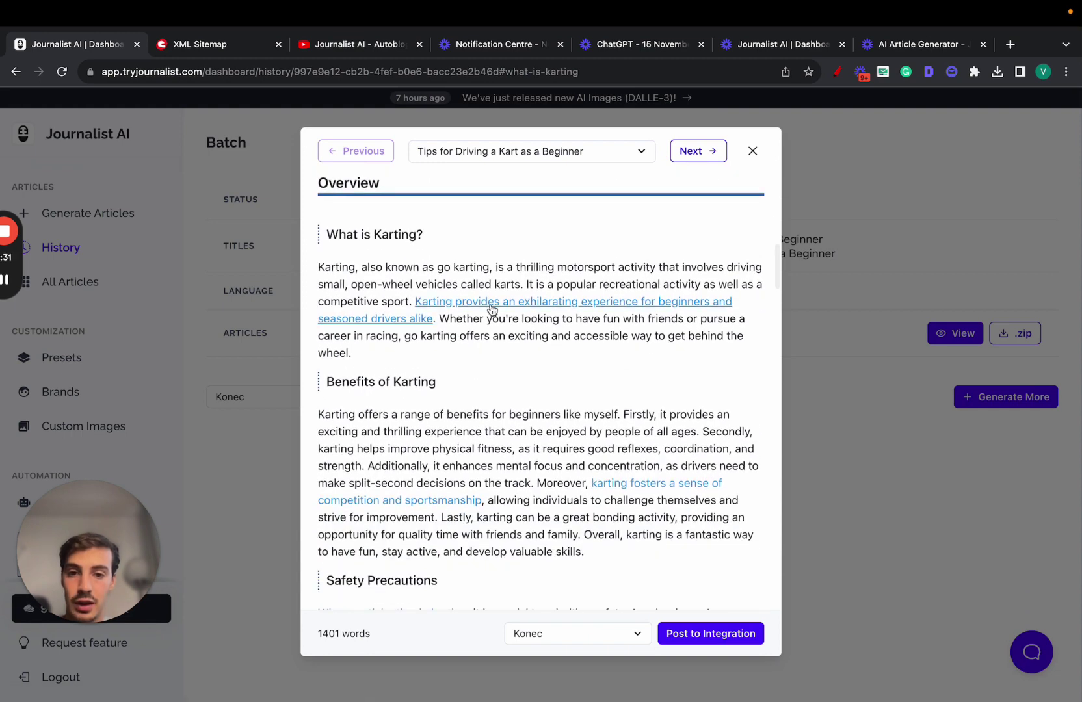
Step: Open the "Karting provides an exhilarating experience" link in a new tab, look over the Ace Karts Race HQ page and return to the article
left_click(492, 310, "super")
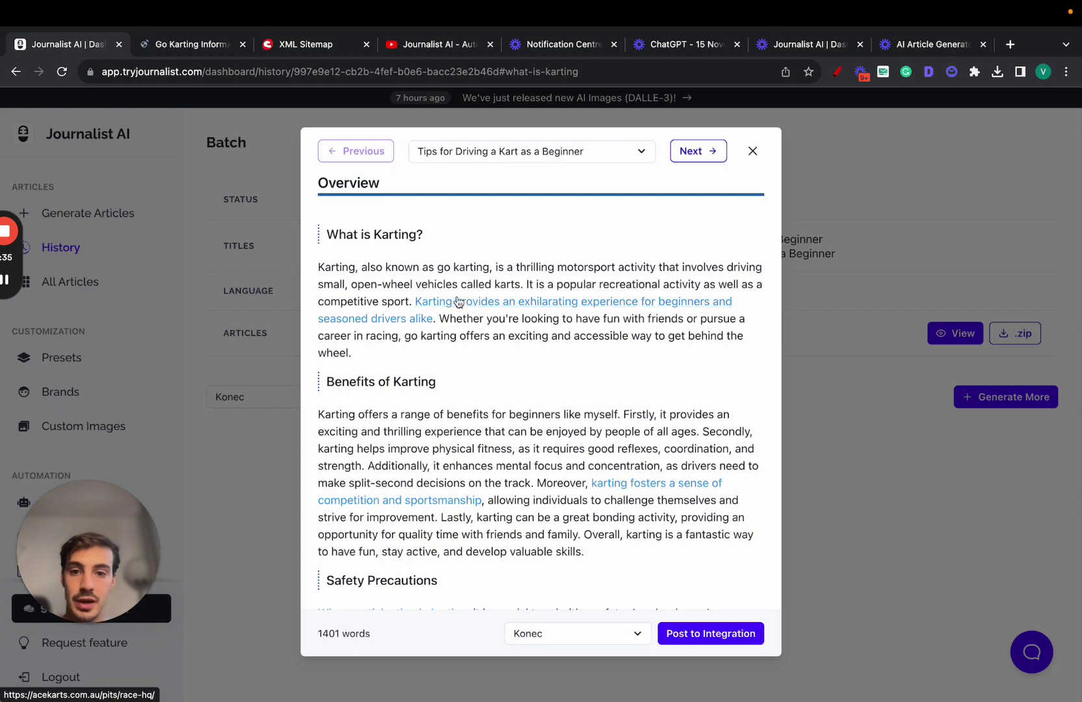
left_click(194, 47)
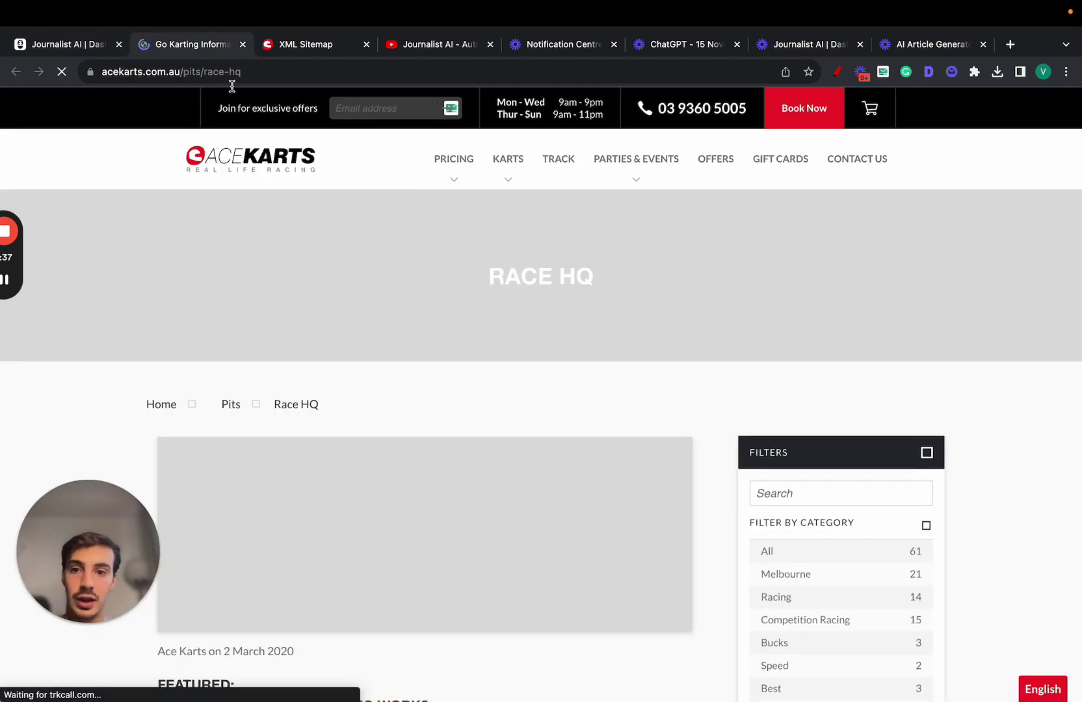
scroll(459, 329, "down", 10)
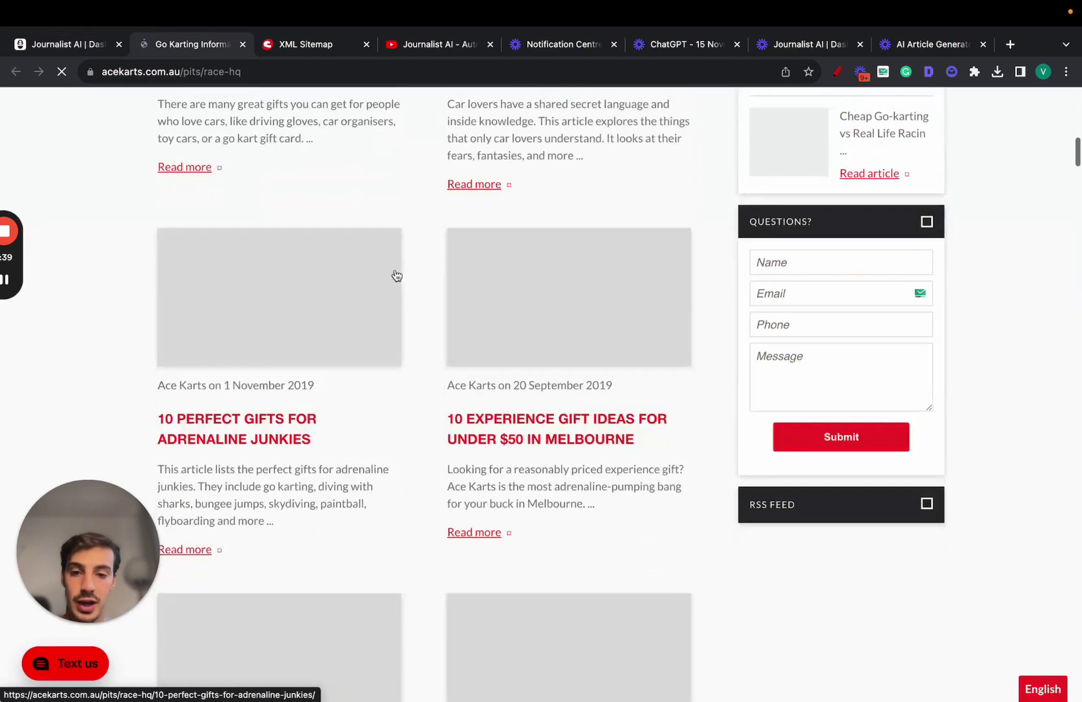
scroll(393, 278, "up", 8)
left_click(83, 46)
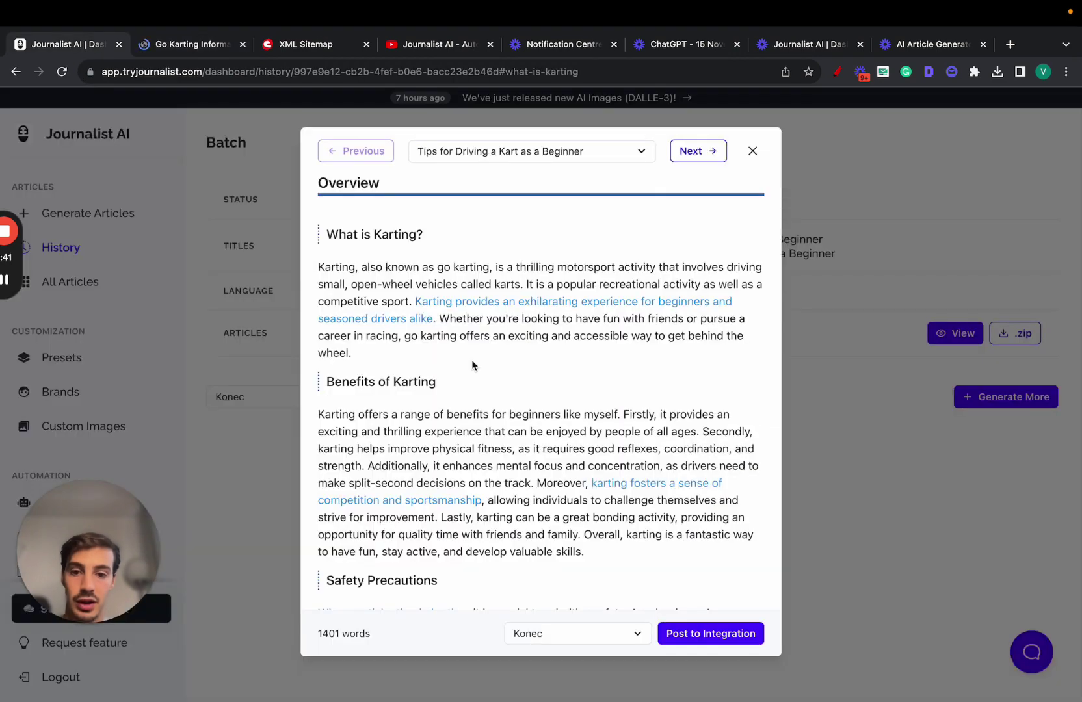
Step: Examine the article's links, images and embedded video from "Benefits of Karting" through the "Cornering" section
scroll(472, 363, "down", 3)
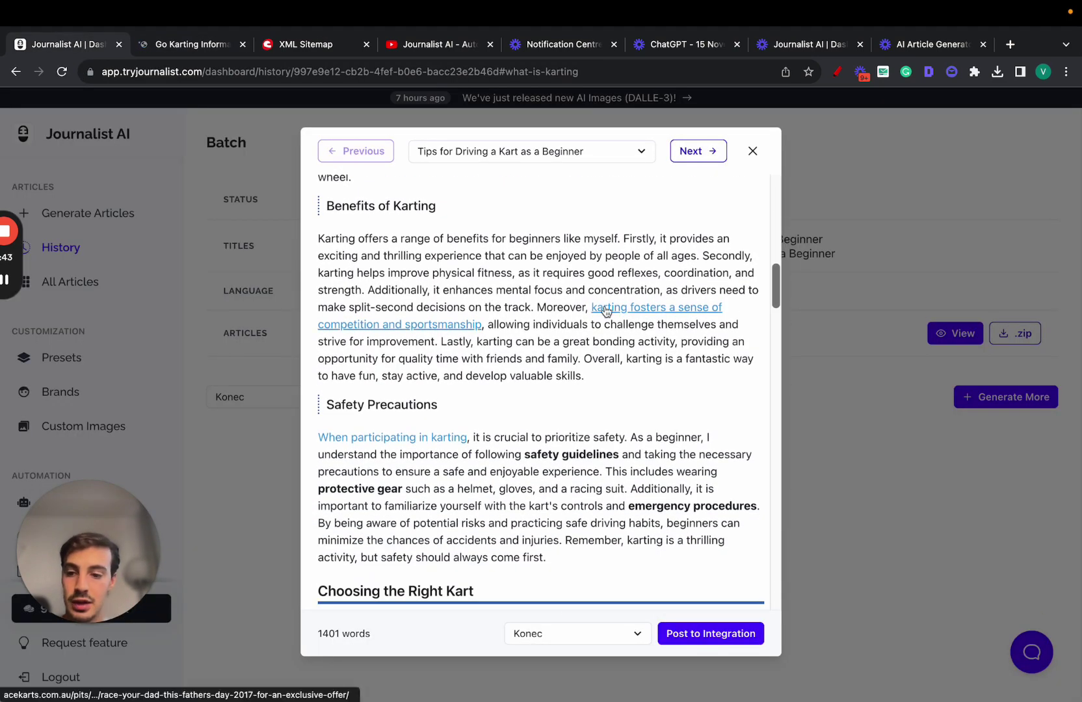
scroll(524, 386, "down", 2)
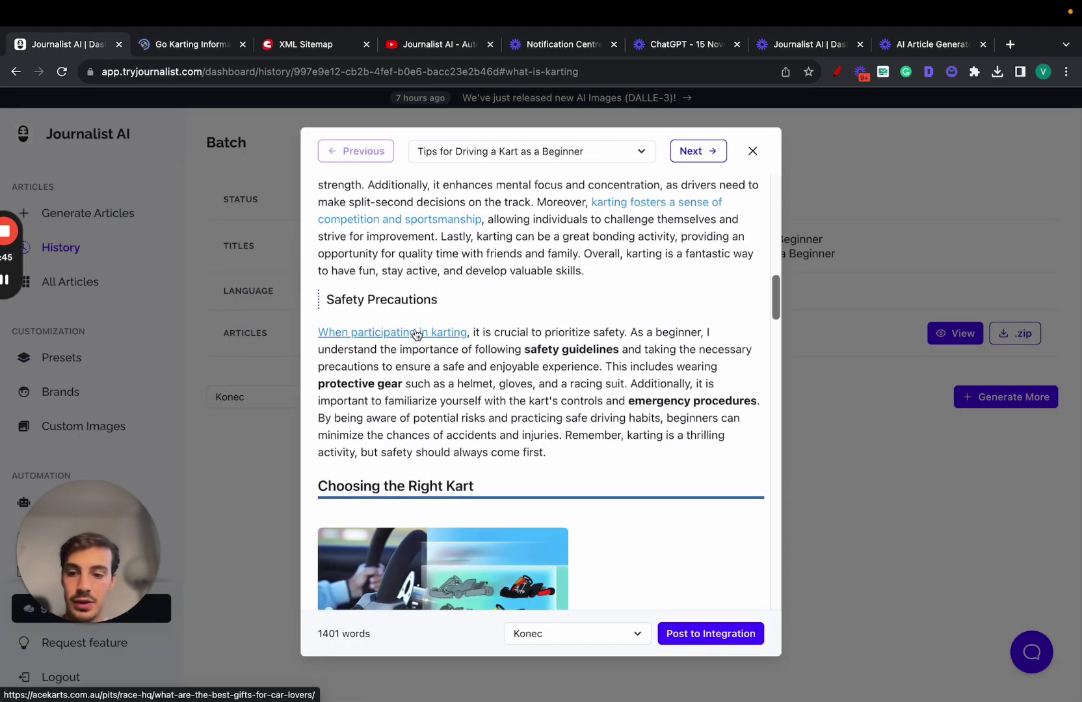
scroll(416, 335, "down", 10)
scroll(492, 398, "up", 5)
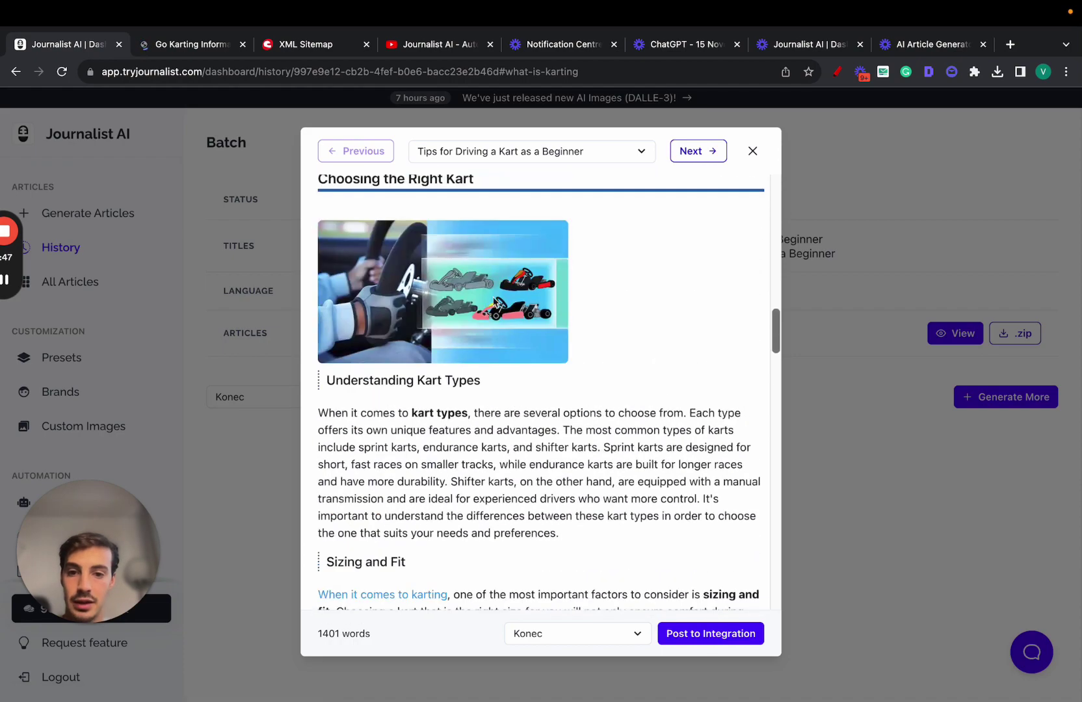
scroll(483, 315, "down", 5)
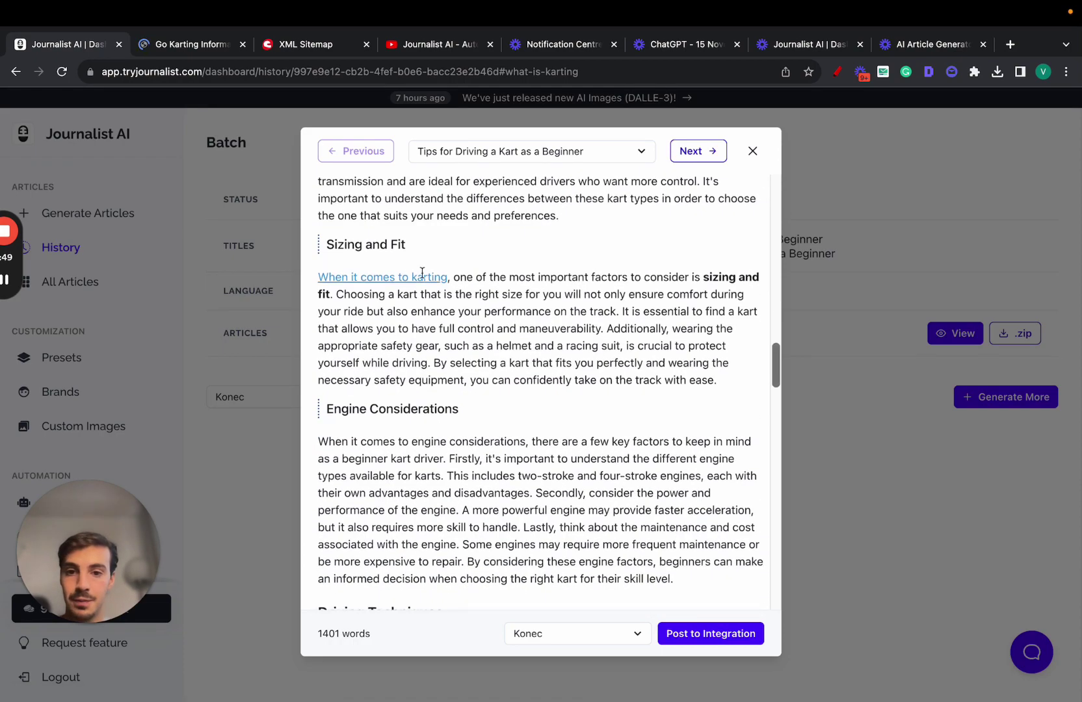
scroll(514, 369, "down", 12)
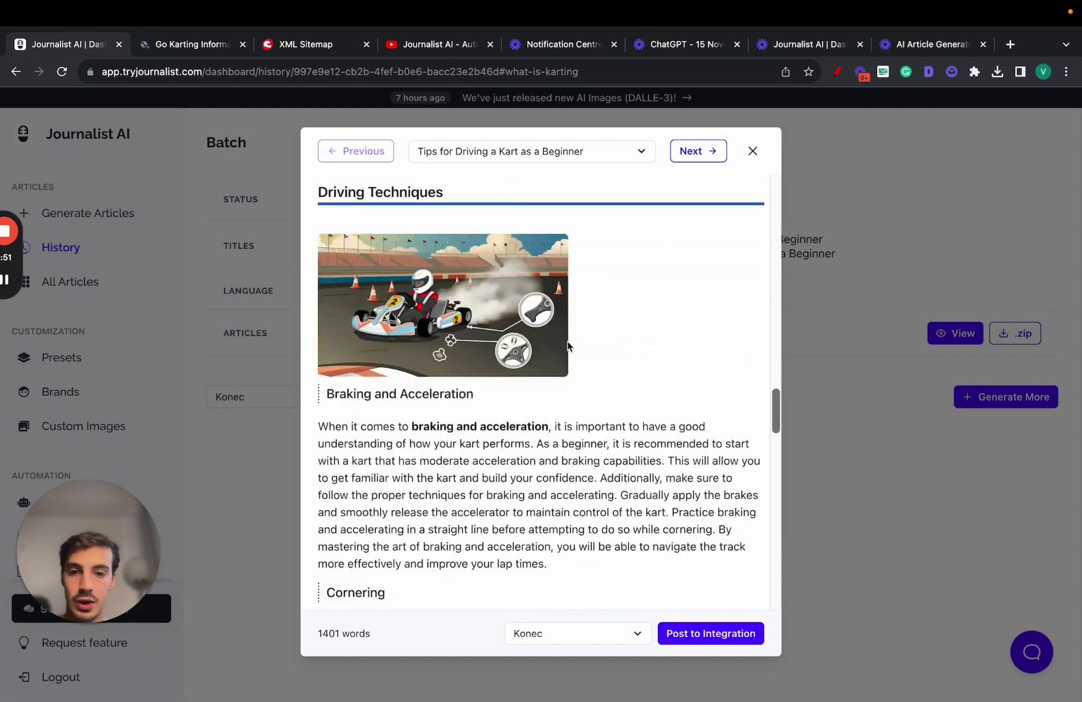
scroll(498, 353, "down", 1)
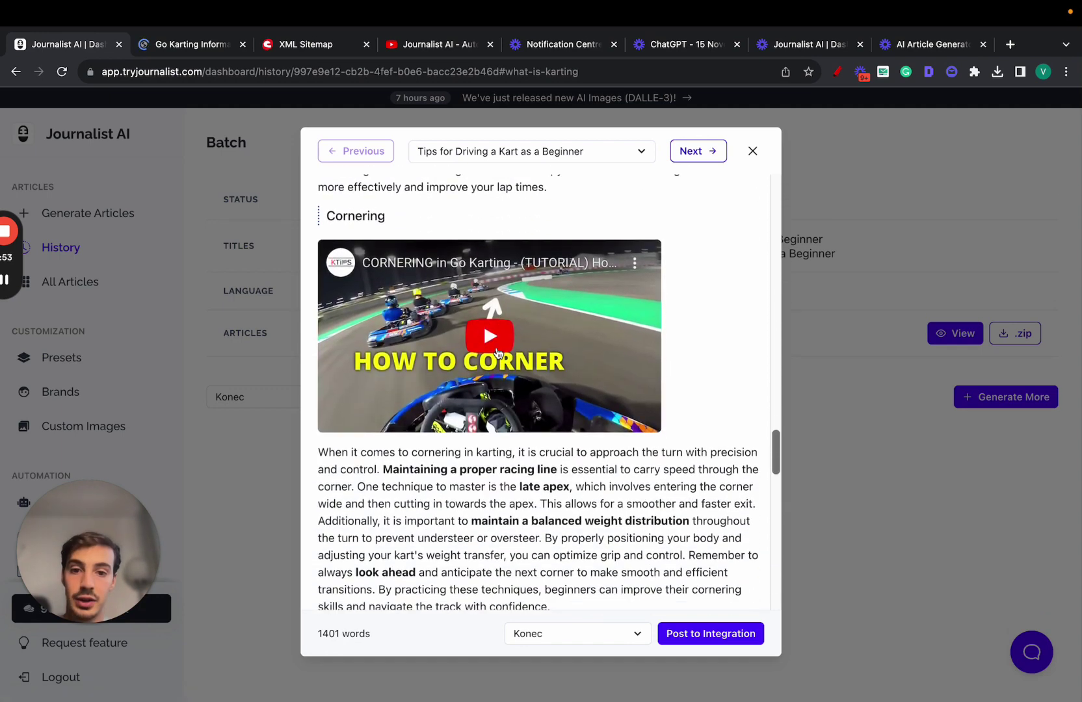
scroll(523, 333, "up", 2)
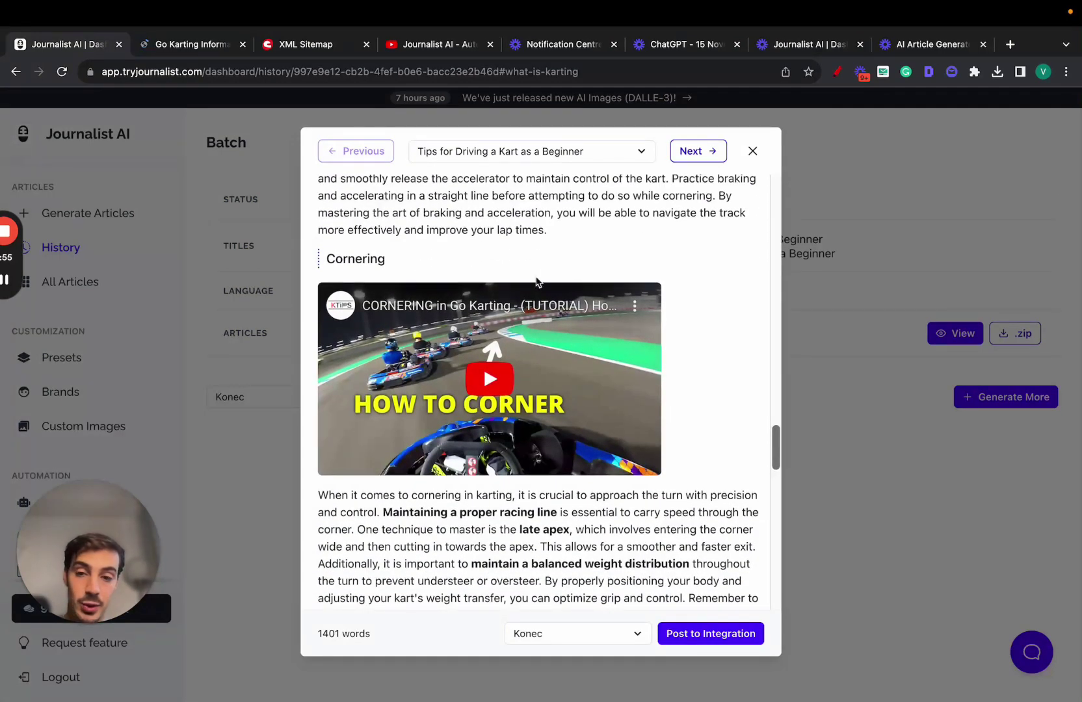
Step: Review the article's table of contents, then highlight the "Cornering" heading and compare it with its embedded video
scroll(578, 260, "up", 15)
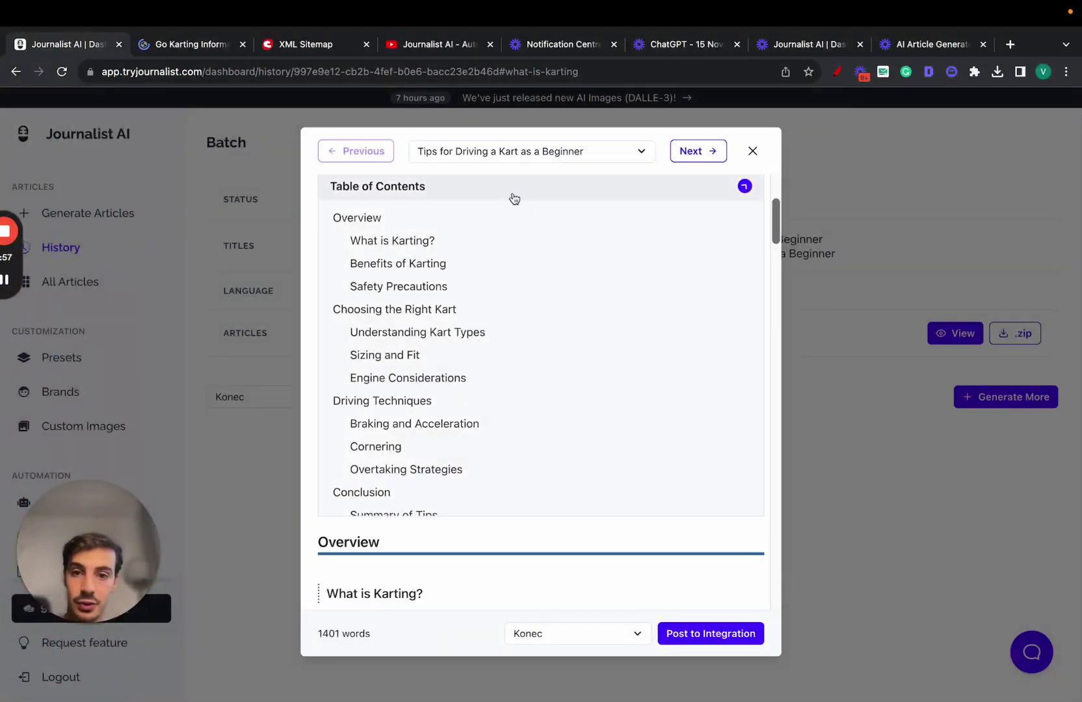
scroll(484, 340, "down", 20)
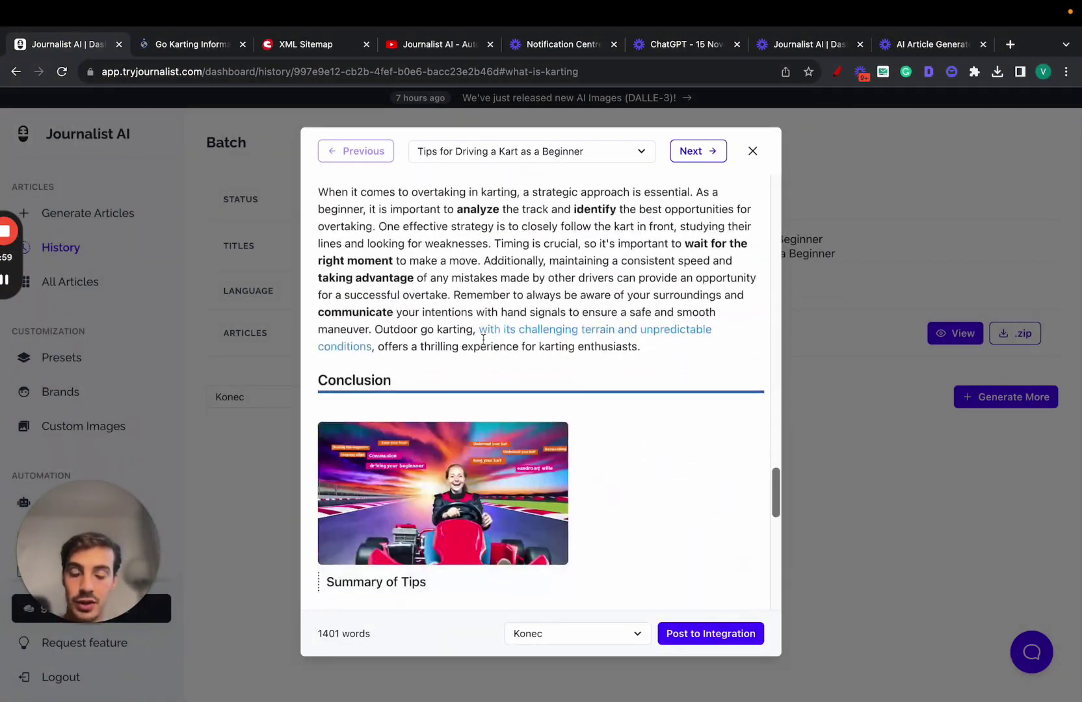
scroll(482, 339, "up", 8)
scroll(482, 339, "up", 1)
left_click_drag(329, 327, 403, 327)
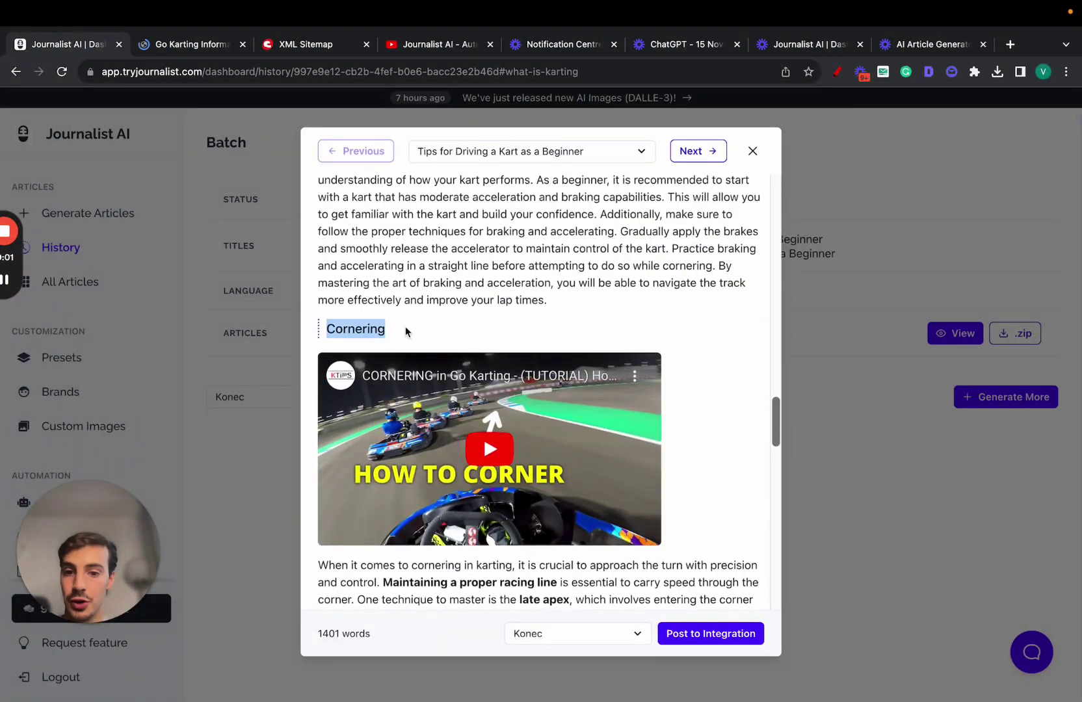
scroll(494, 390, "down", 2)
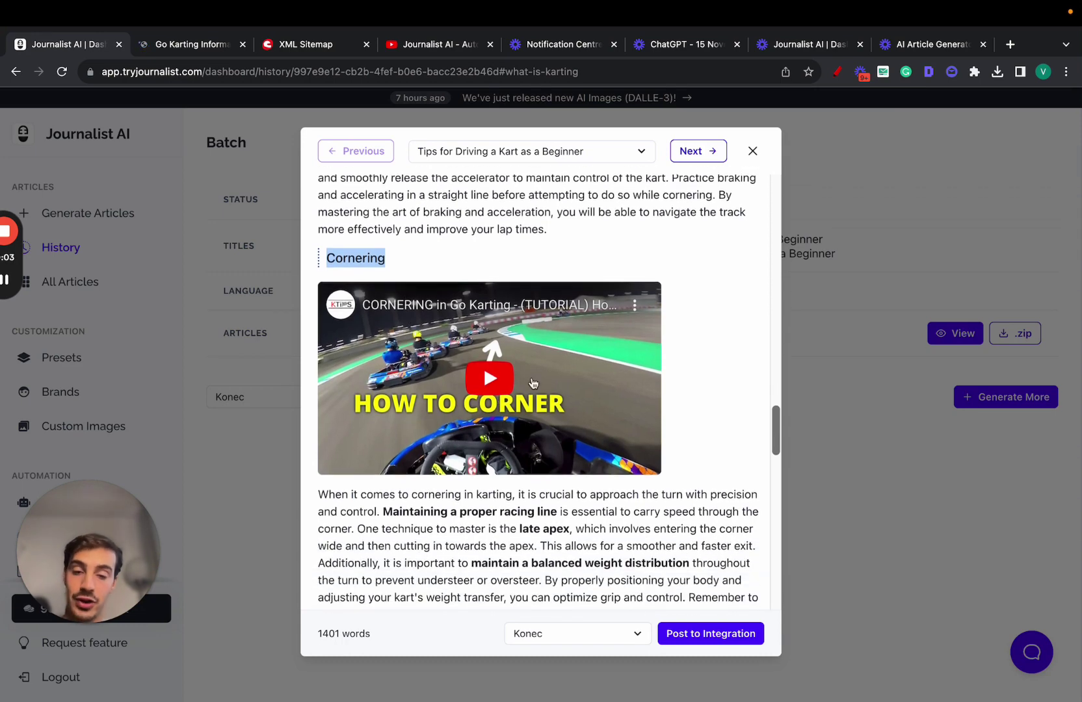
Step: Examine the article from "Overtaking Strategies" to its closing paragraph, highlighting the numbered list under "Next Steps"
scroll(534, 383, "down", 9)
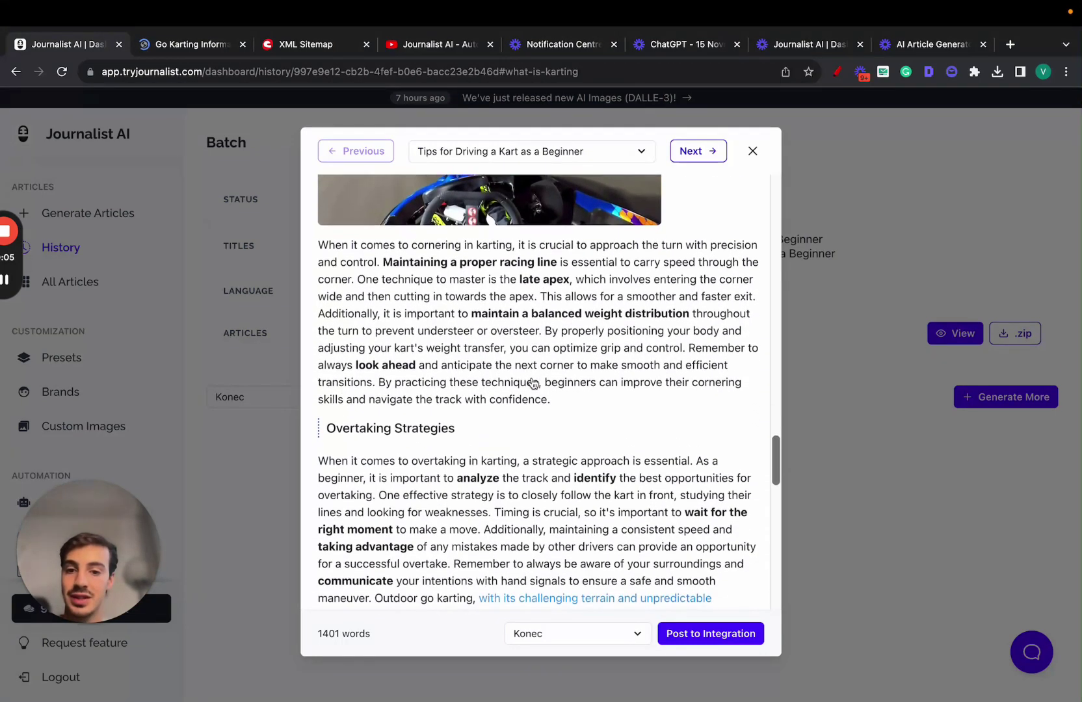
scroll(533, 383, "down", 4)
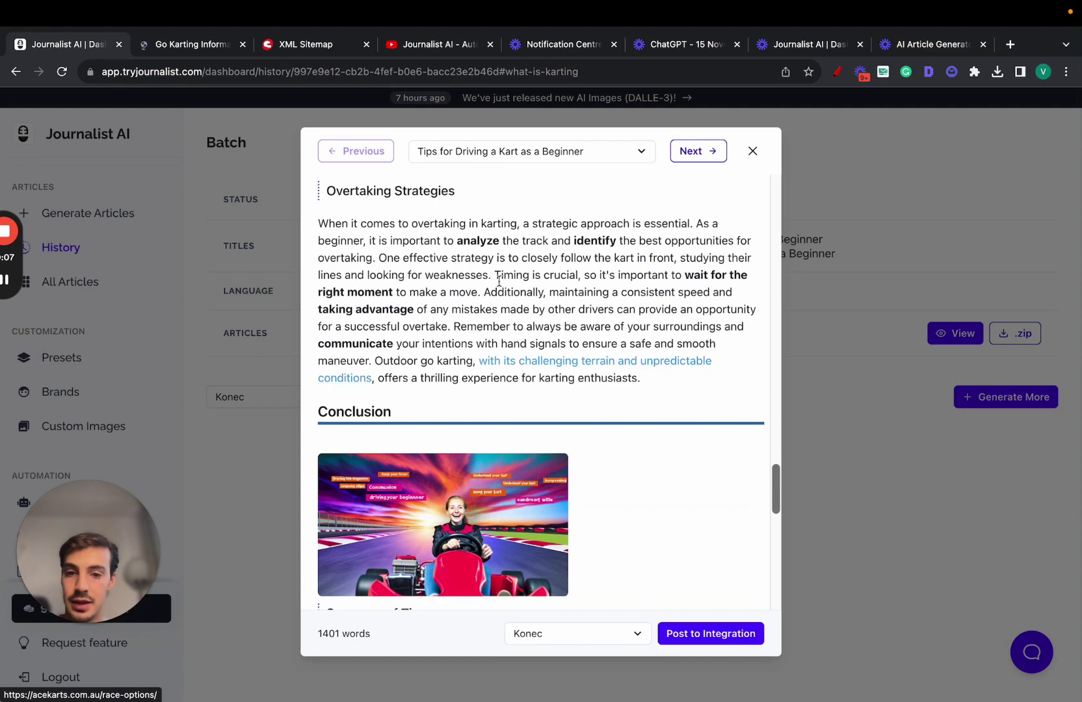
scroll(517, 364, "down", 7)
scroll(603, 323, "down", 1)
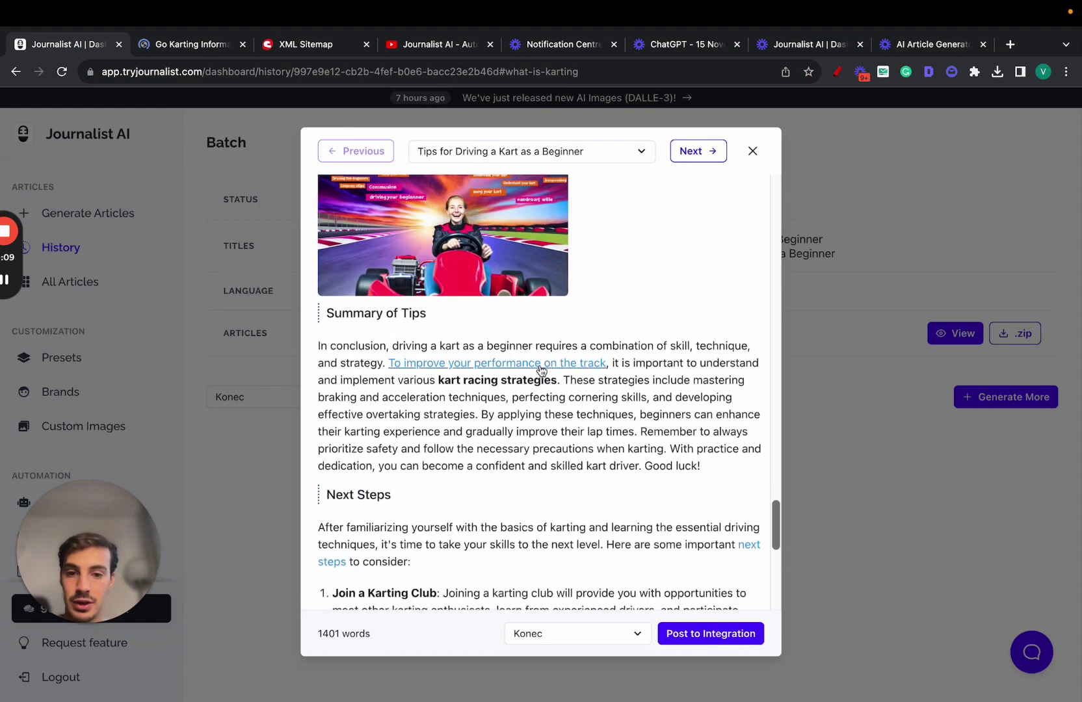
scroll(540, 369, "down", 3)
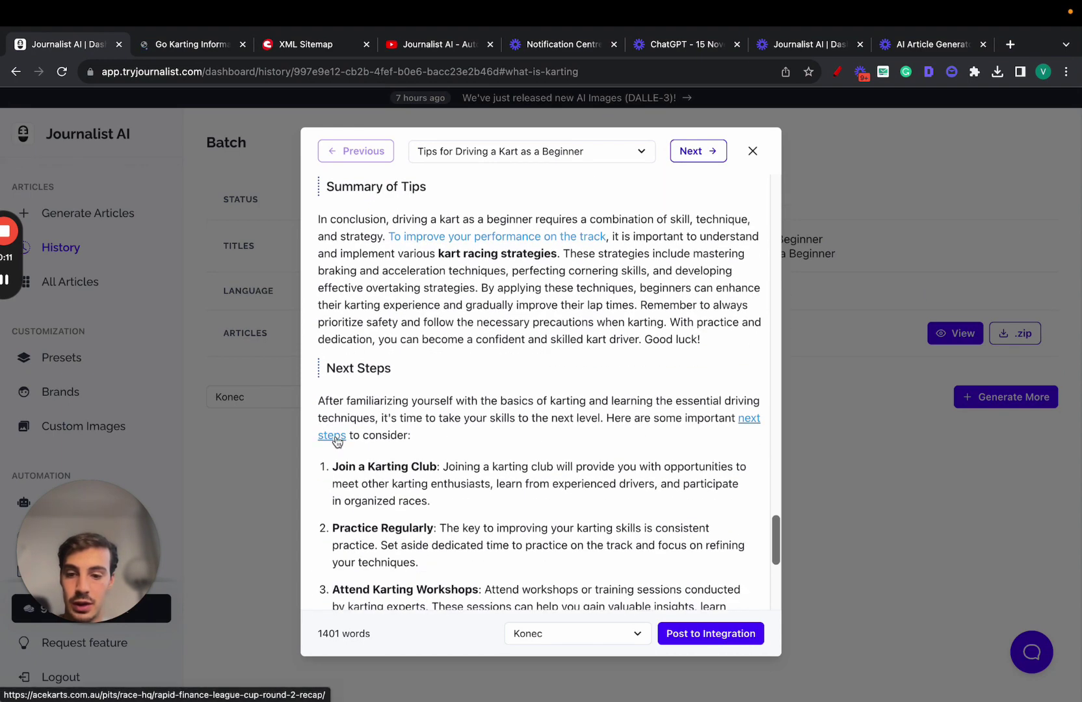
scroll(535, 438, "down", 6)
left_click_drag(332, 223, 495, 385)
scroll(495, 385, "down", 2)
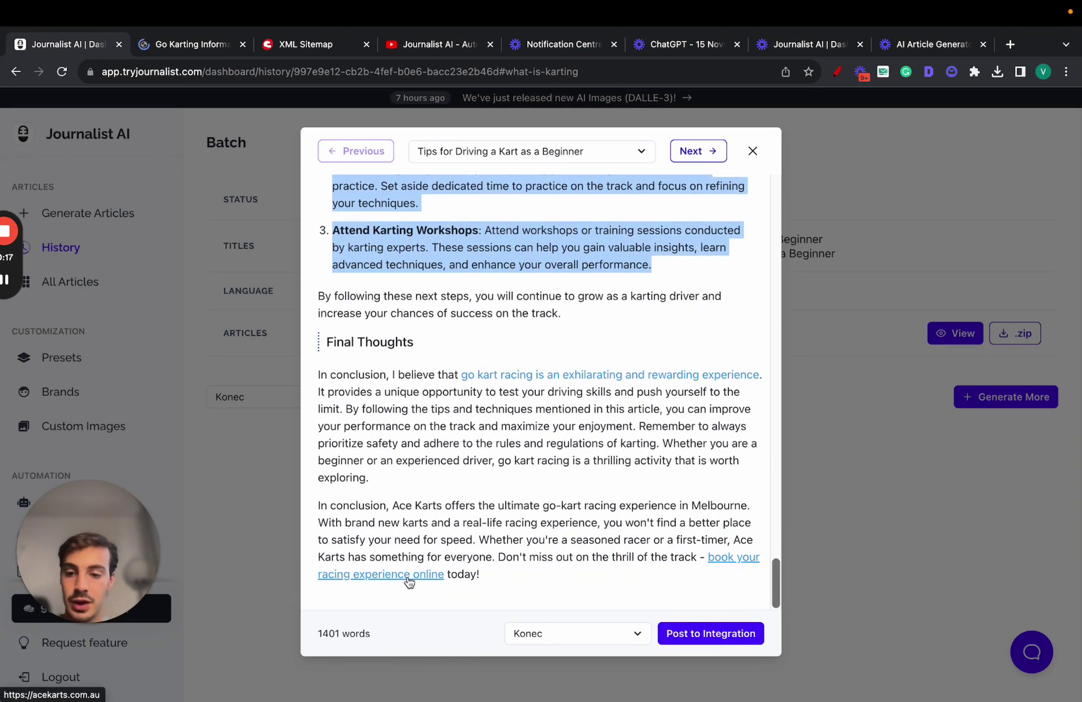
Step: Open the "book your racing experience online" link in a new tab, close the Race HQ tab and highlight the article's closing Ace Karts paragraph
left_click(732, 561)
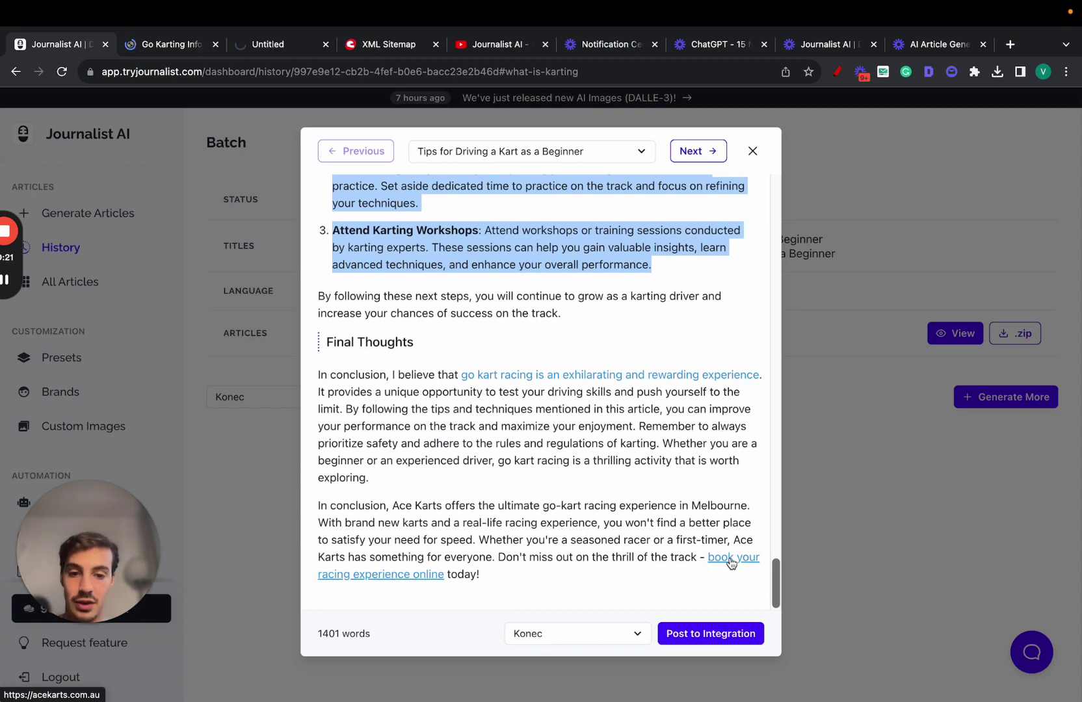
left_click(196, 47)
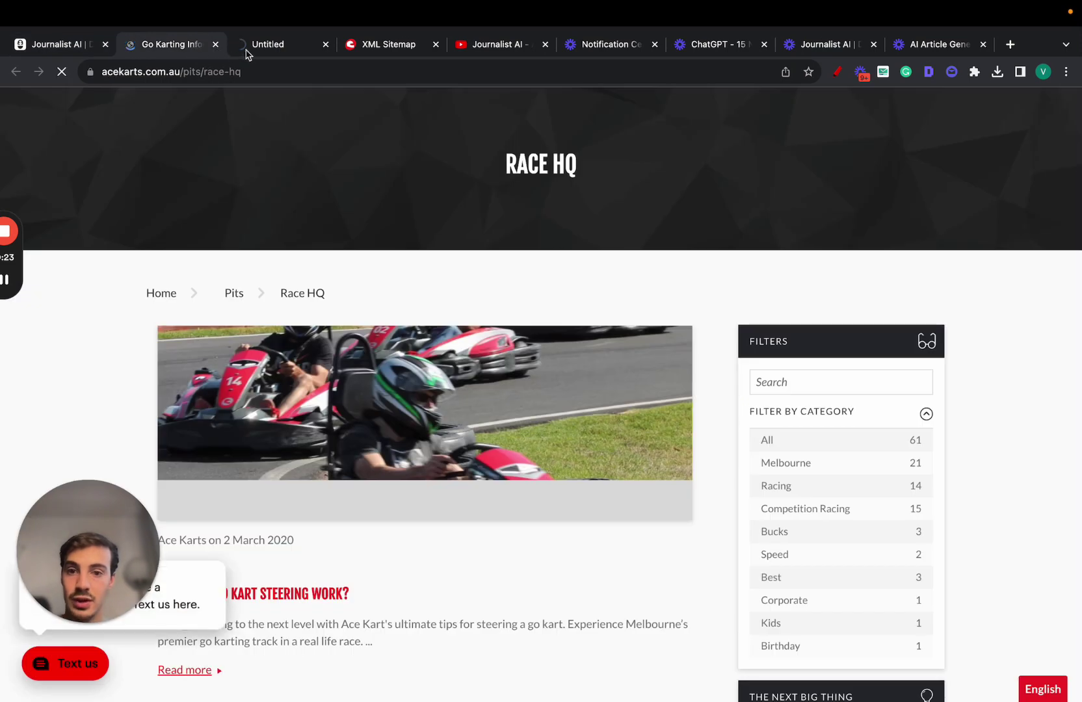
key("ctrl+Tab")
left_click(215, 45)
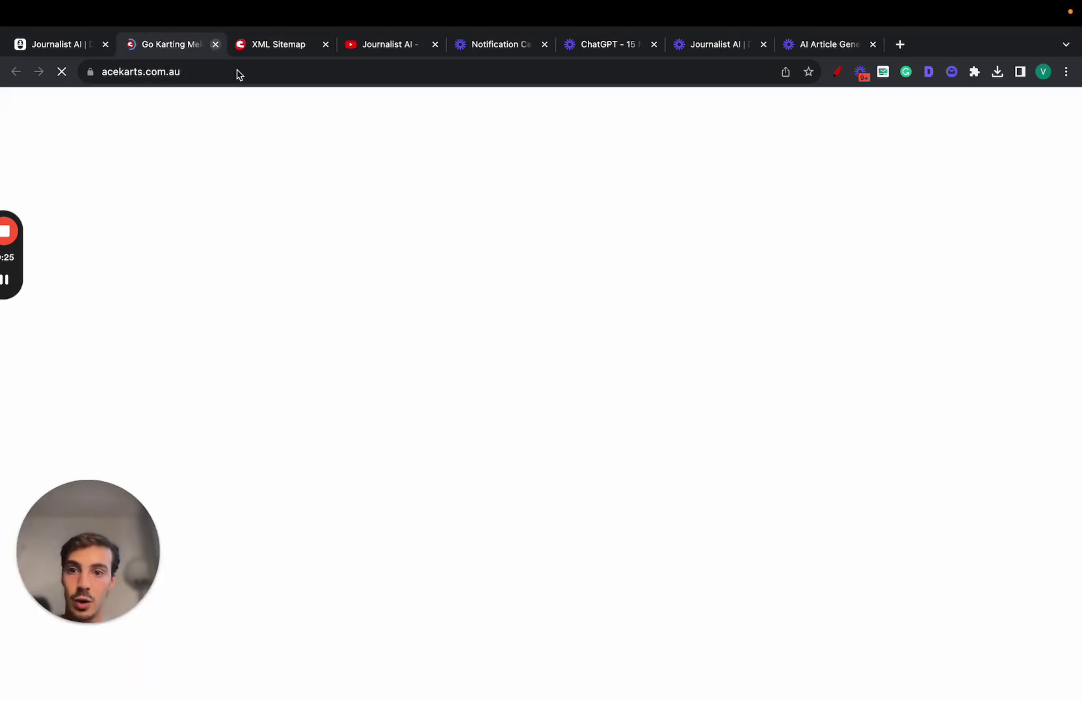
left_click(89, 51)
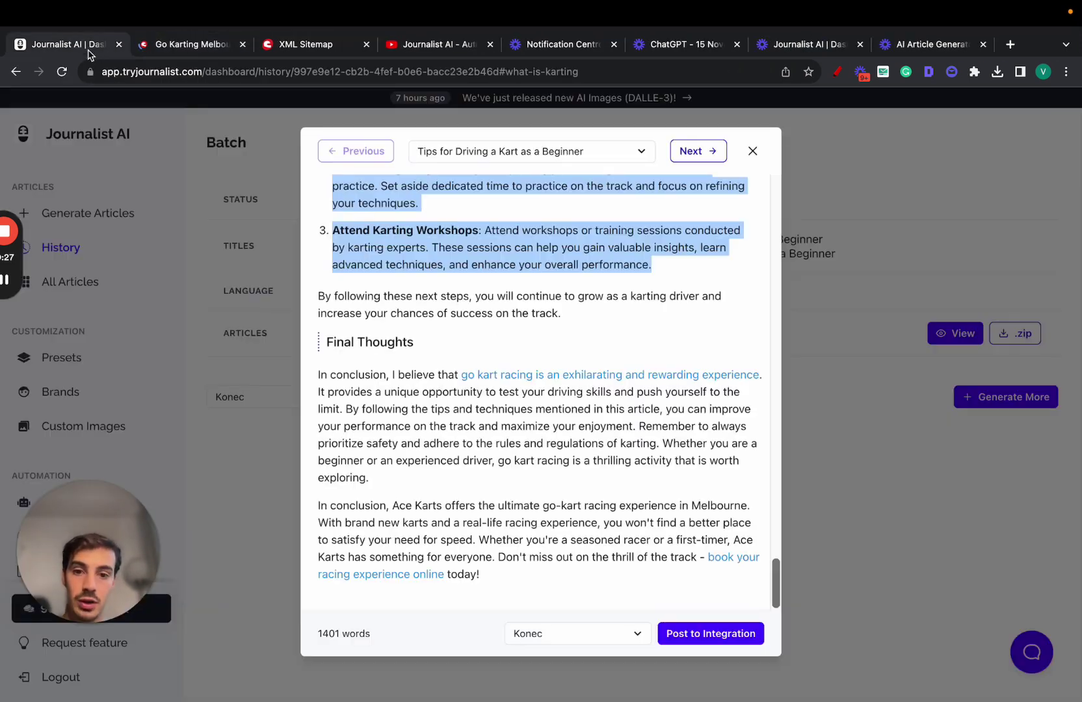
left_click_drag(319, 506, 501, 600)
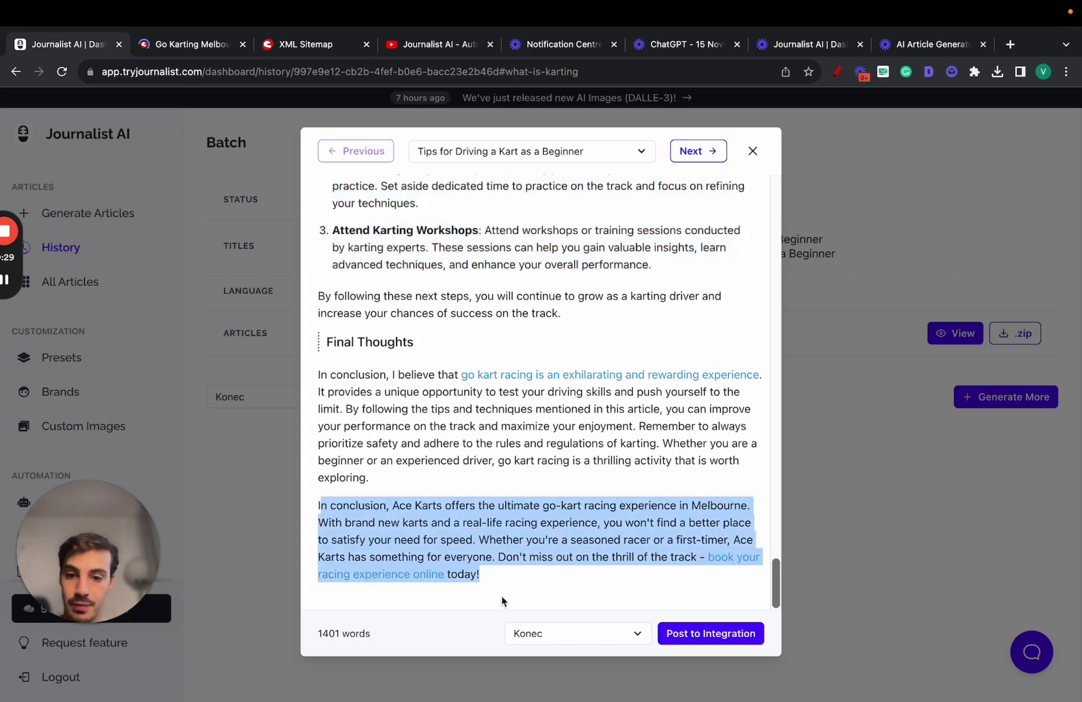
left_click(521, 551)
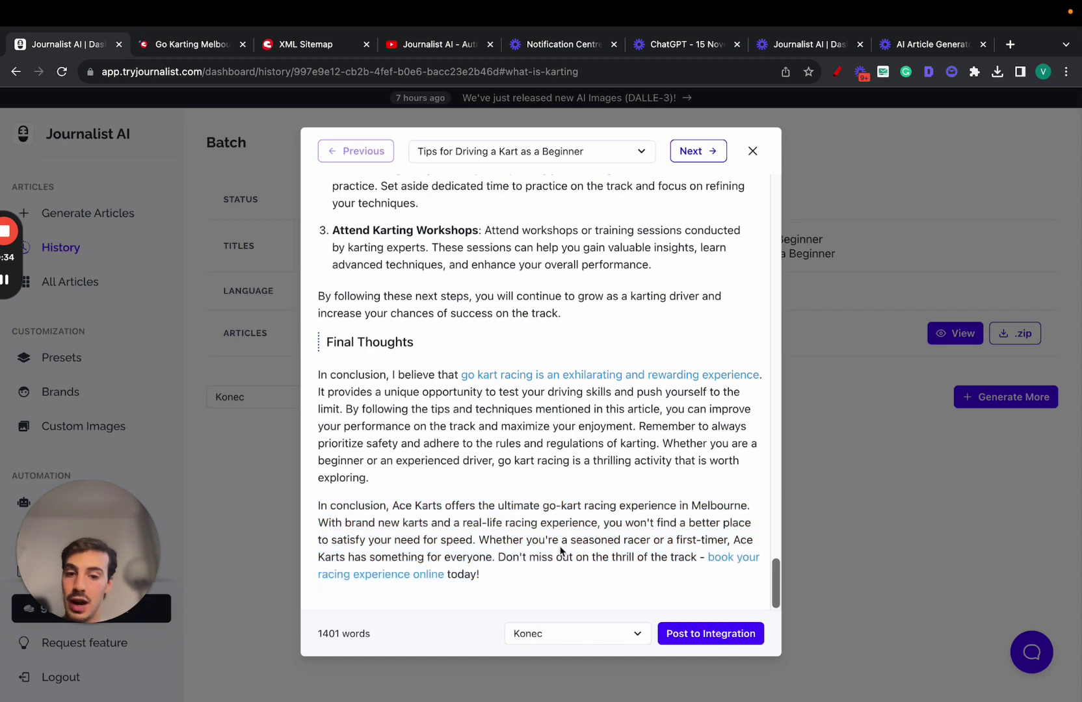
Step: Follow the article's booking link again, open Ace Karts' Book Now page, select its address and return to the article
left_click(726, 563)
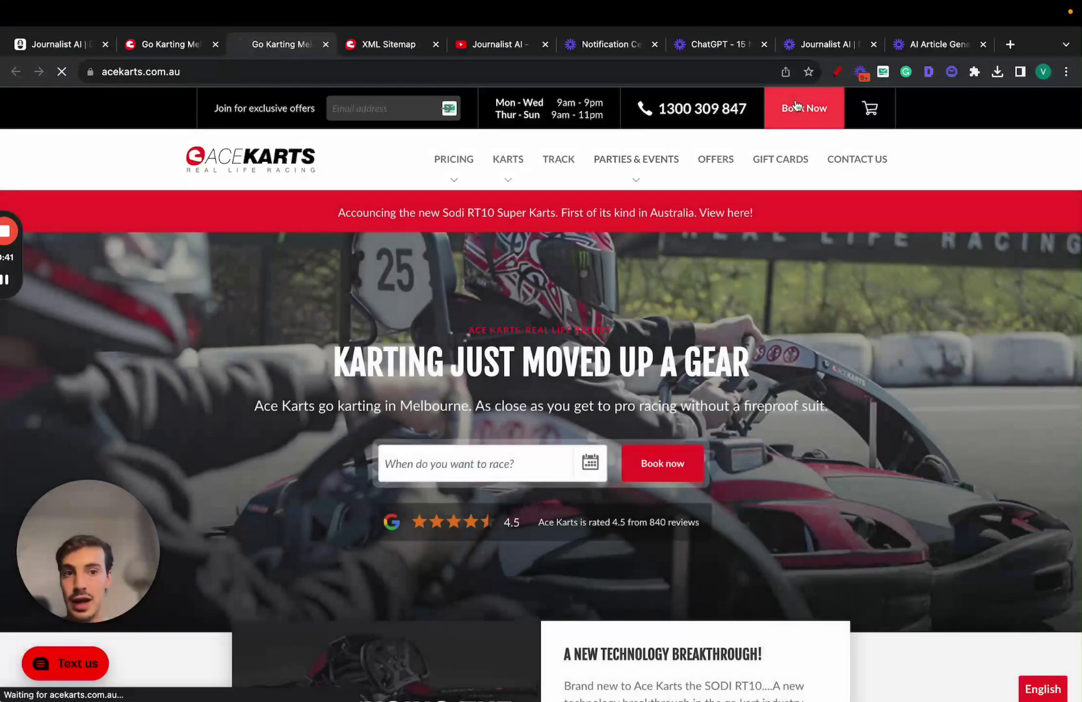
left_click(299, 69)
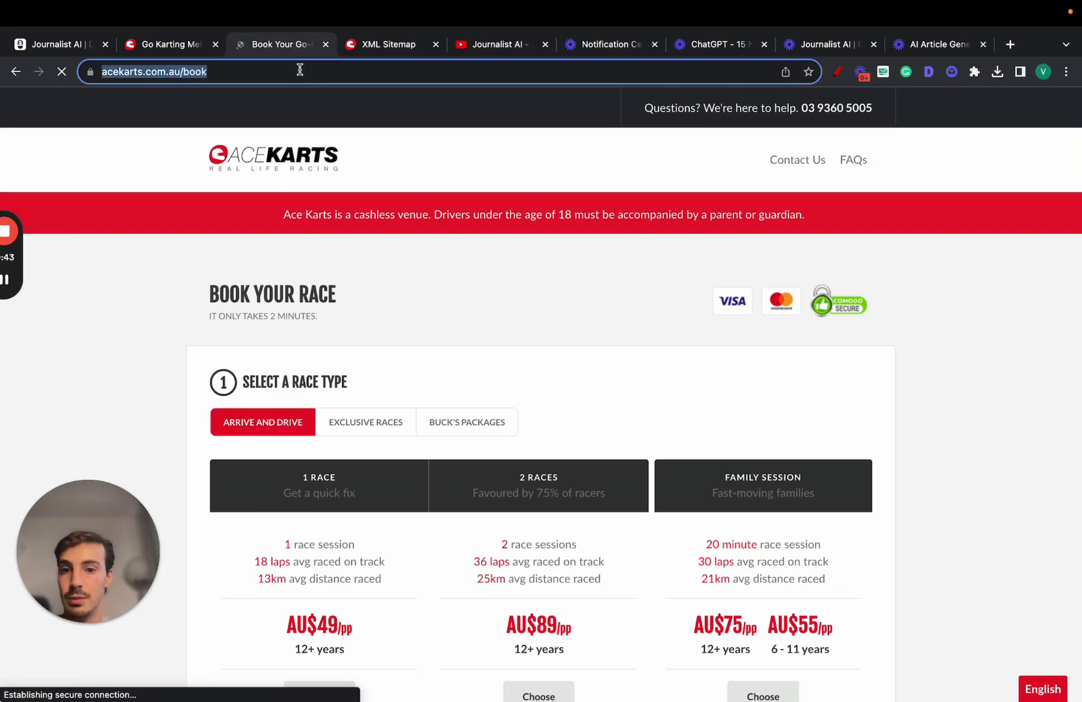
left_click(58, 50)
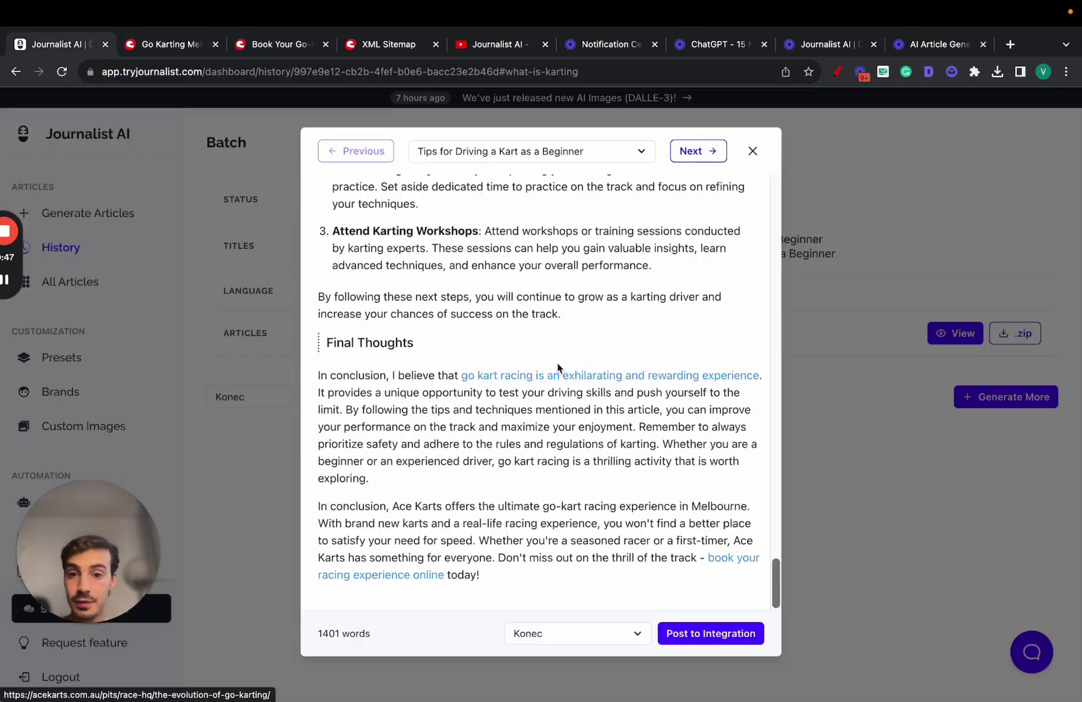
Step: View the batch's next article, "How to Drive a Kart as a Beginner", then close the viewer and highlight the batch's article count
scroll(558, 368, "up", 20)
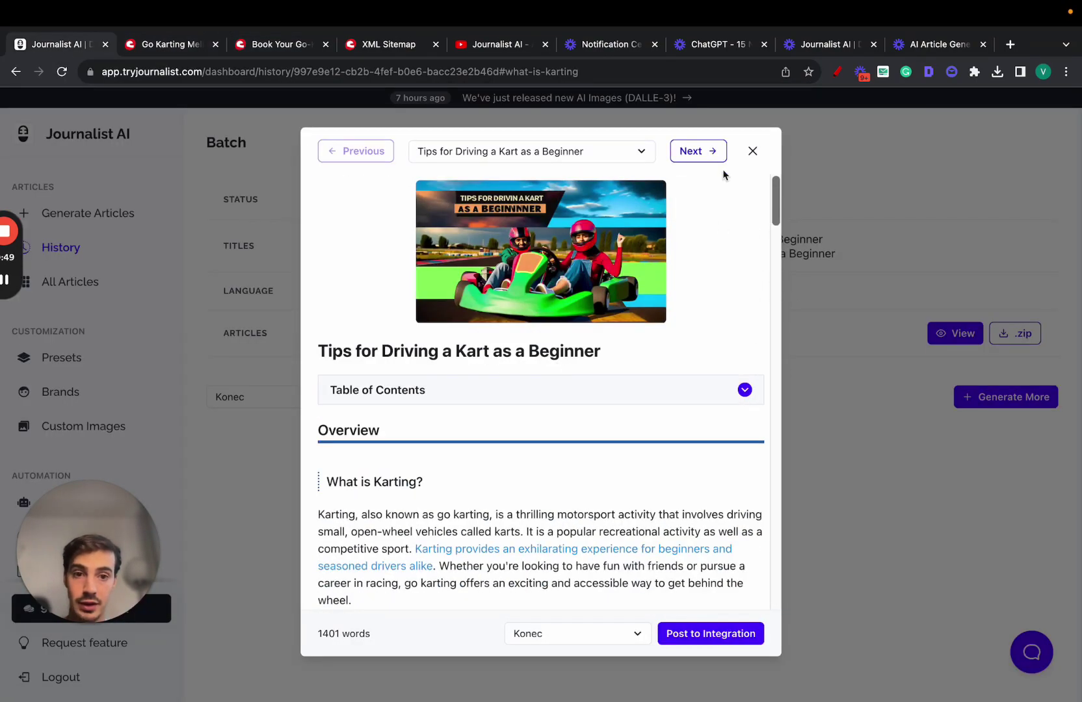
left_click(707, 149)
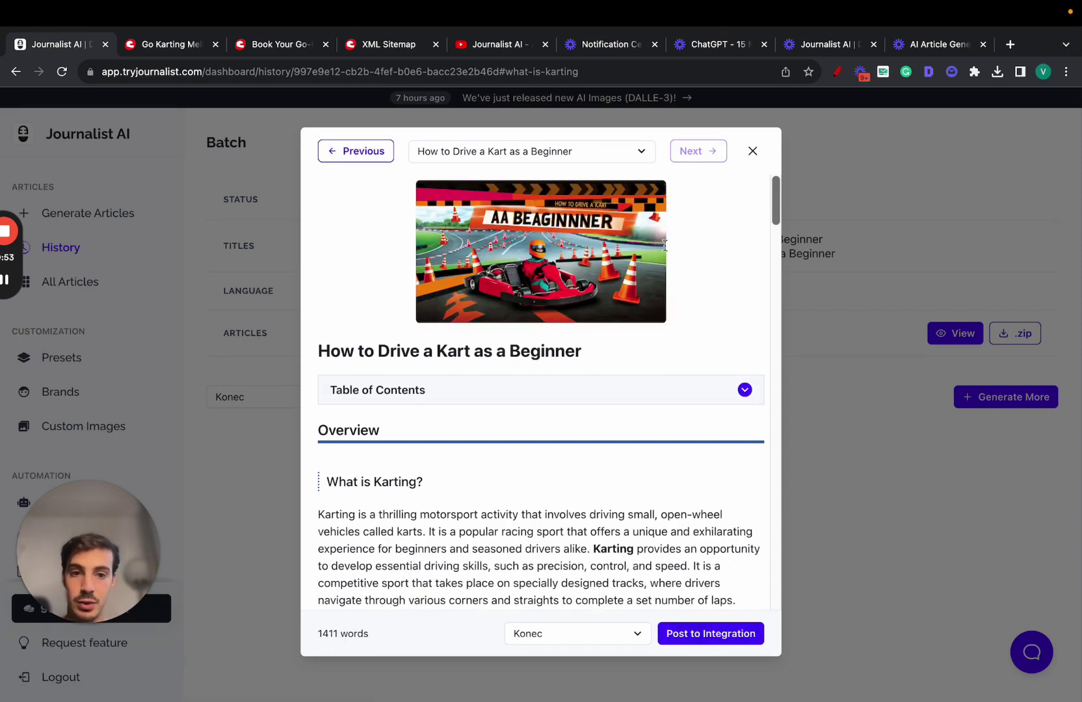
left_click(753, 151)
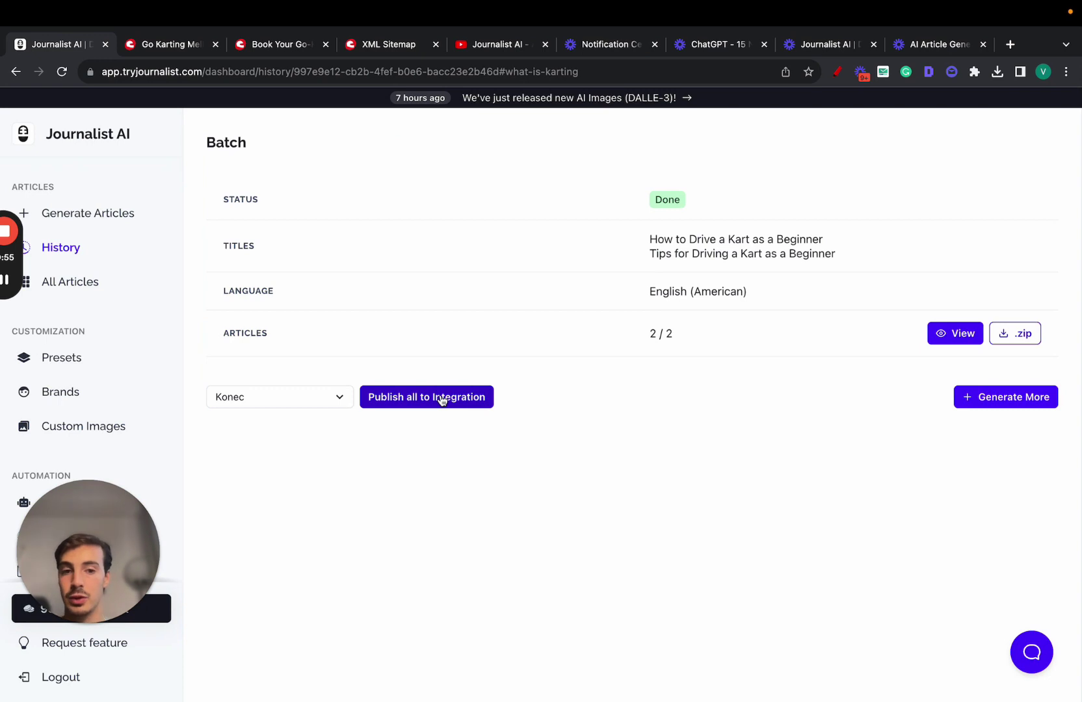
left_click_drag(594, 356, 707, 345)
Step: Start a new integration and look through the Shopify, Ghost, Webflow, Blogger, Zapier and External API integration types
scroll(94, 448, "down", 5)
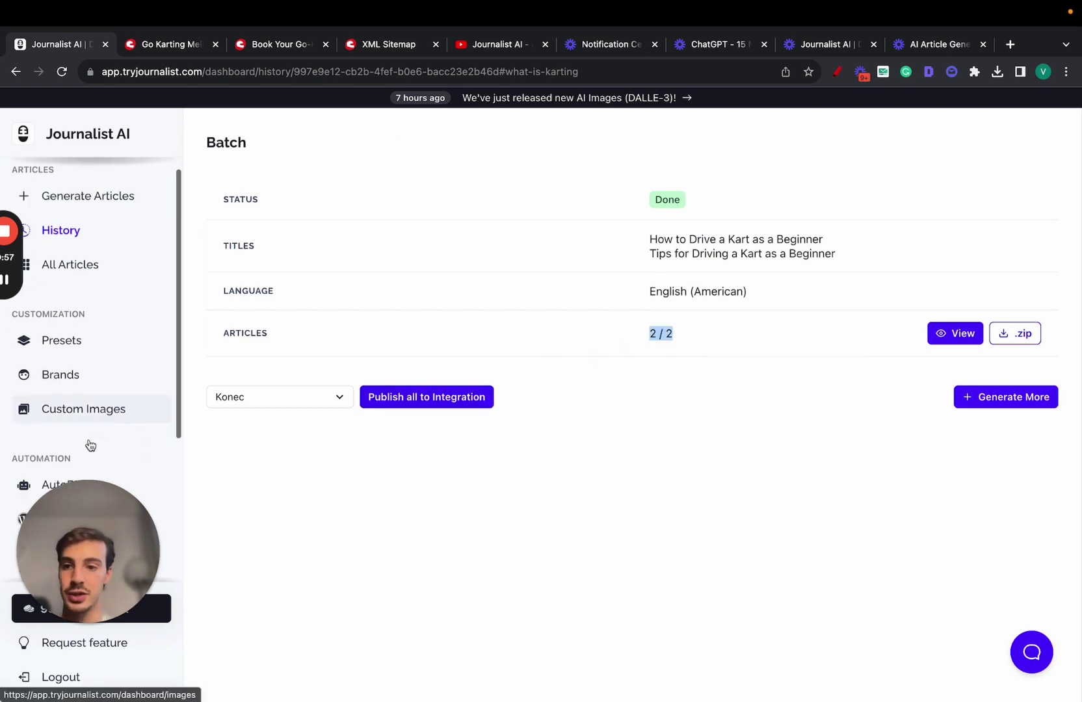
left_click(91, 393)
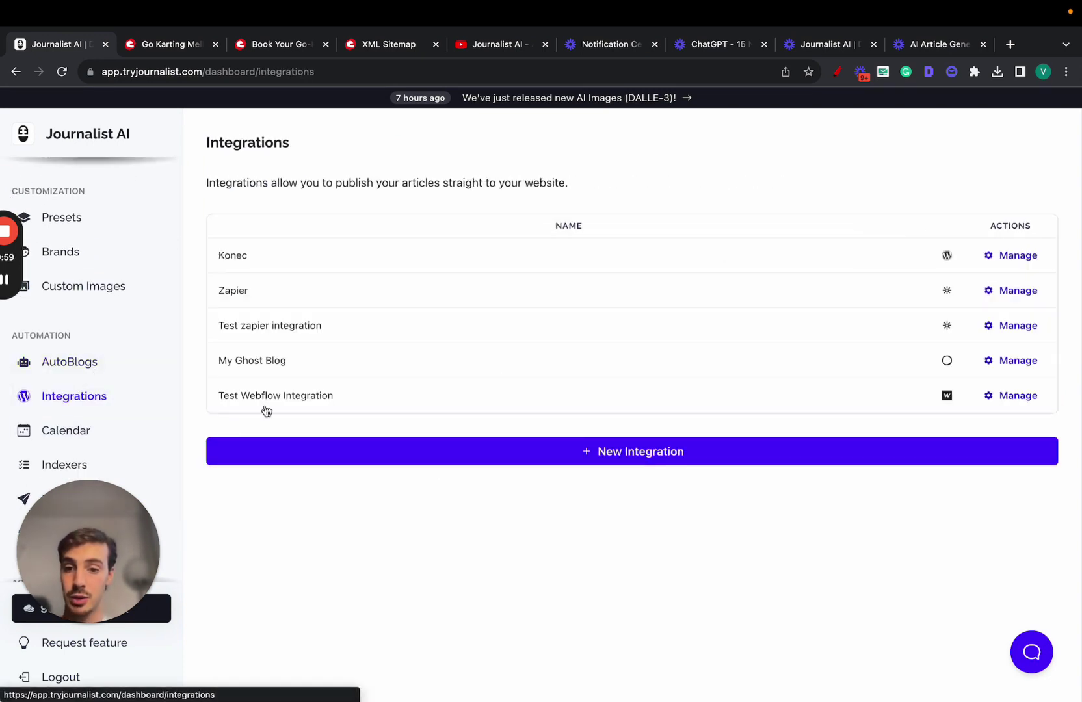
left_click(442, 450)
left_click(342, 268)
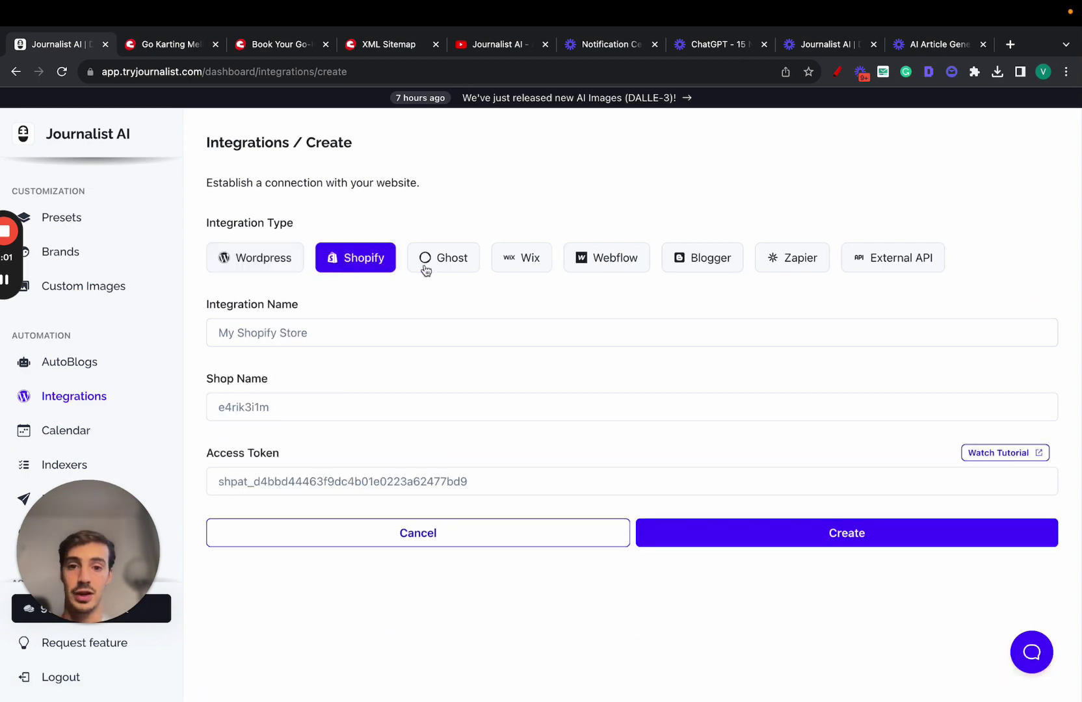
left_click(427, 268)
left_click(605, 256)
left_click(703, 258)
left_click(792, 258)
left_click(875, 257)
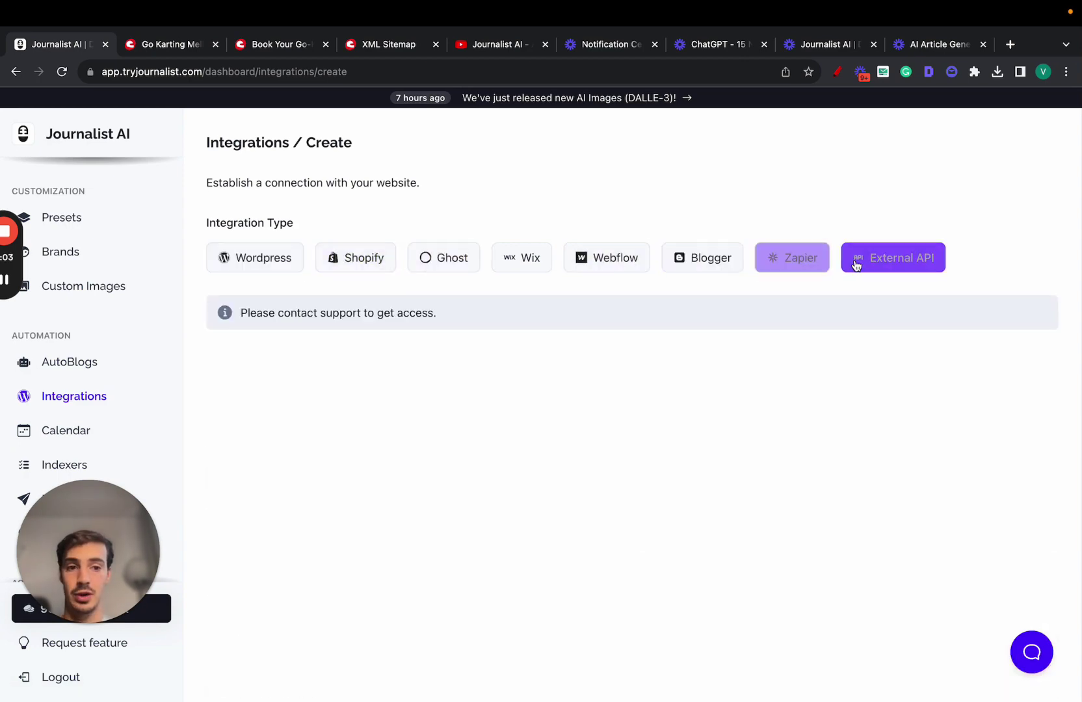
Step: Reopen the kart-driving batch from History and flip between its two articles, ending on "How to Drive a Kart as a Beginner"
scroll(103, 249, "up", 3)
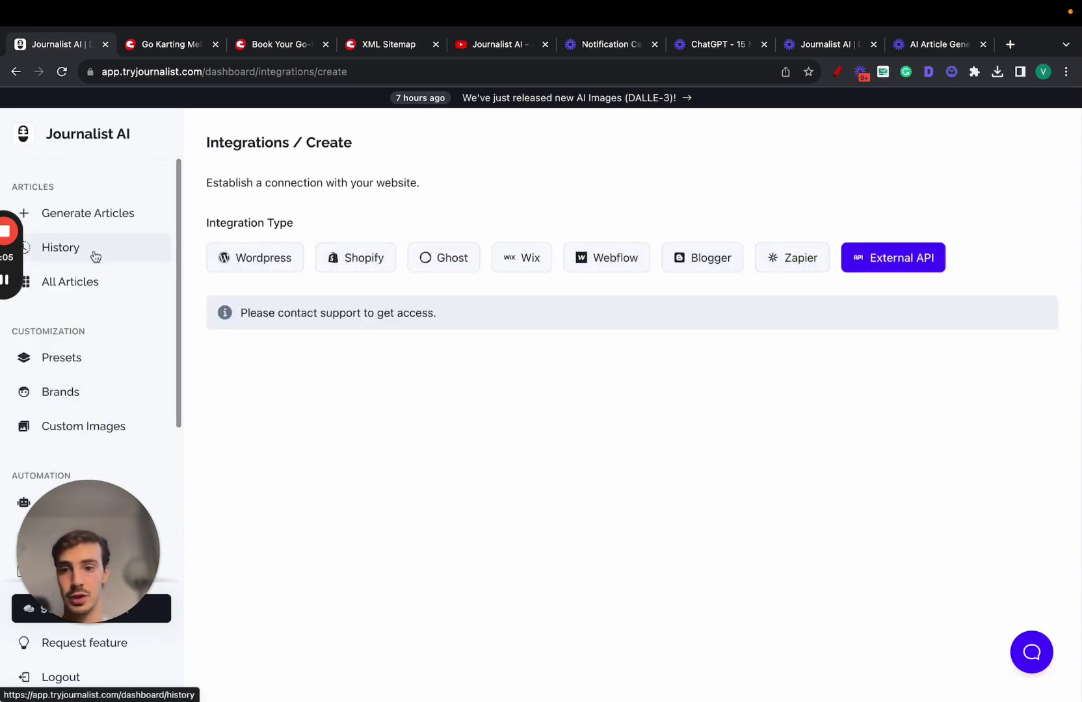
left_click(93, 251)
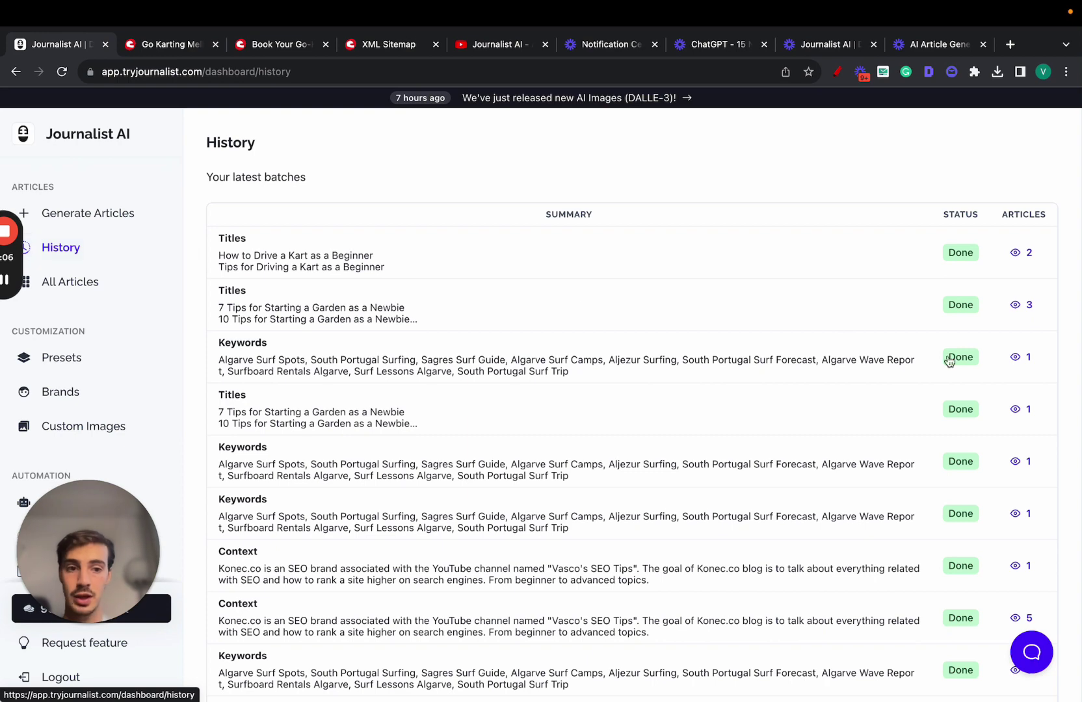
left_click(1015, 258)
left_click(954, 334)
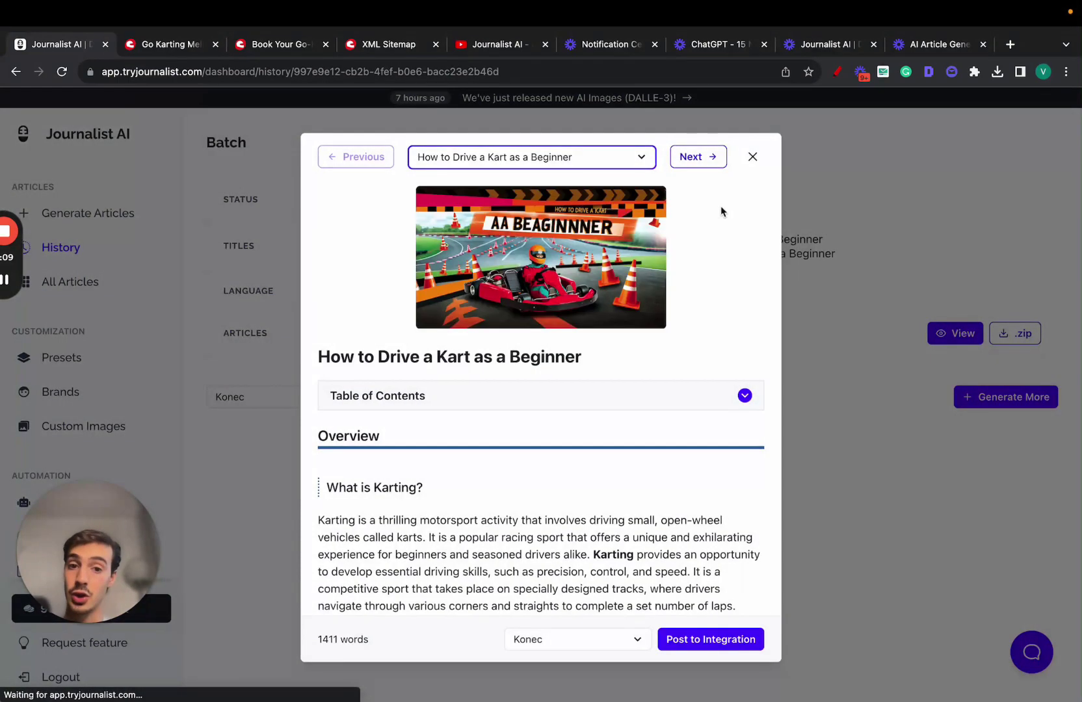
left_click(692, 157)
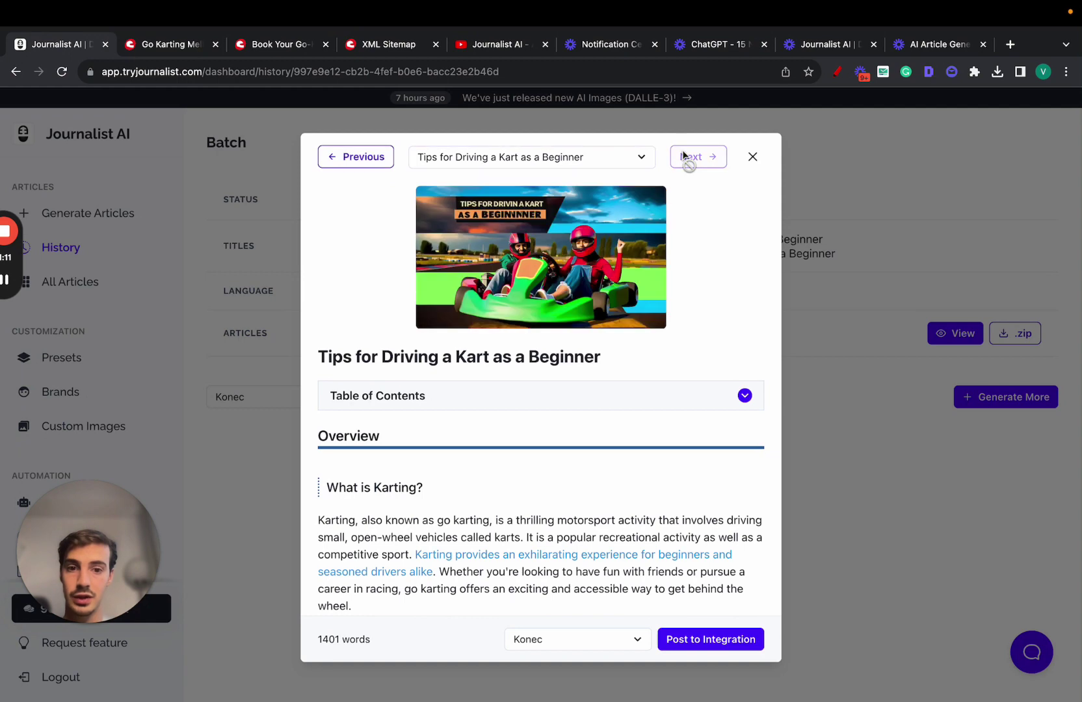
left_click(376, 156)
Step: Examine "How to Drive a Kart as a Beginner" through to its closing Ace Karts paragraph, checking images and links, and return to its beginning
scroll(498, 346, "down", 10)
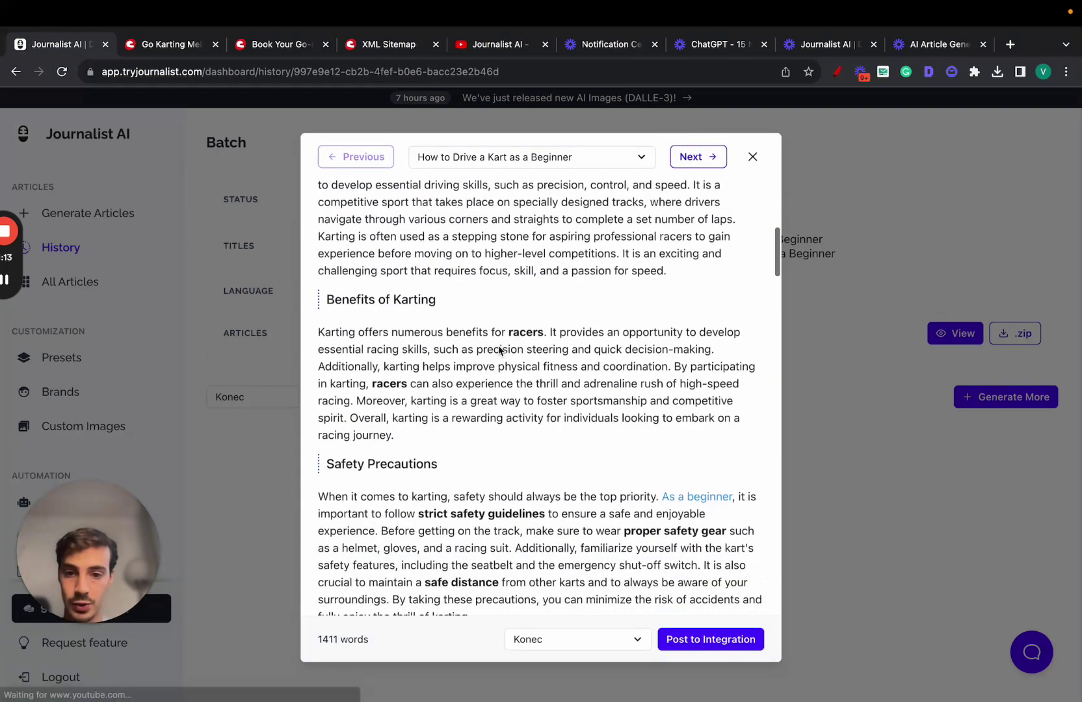
scroll(498, 346, "down", 5)
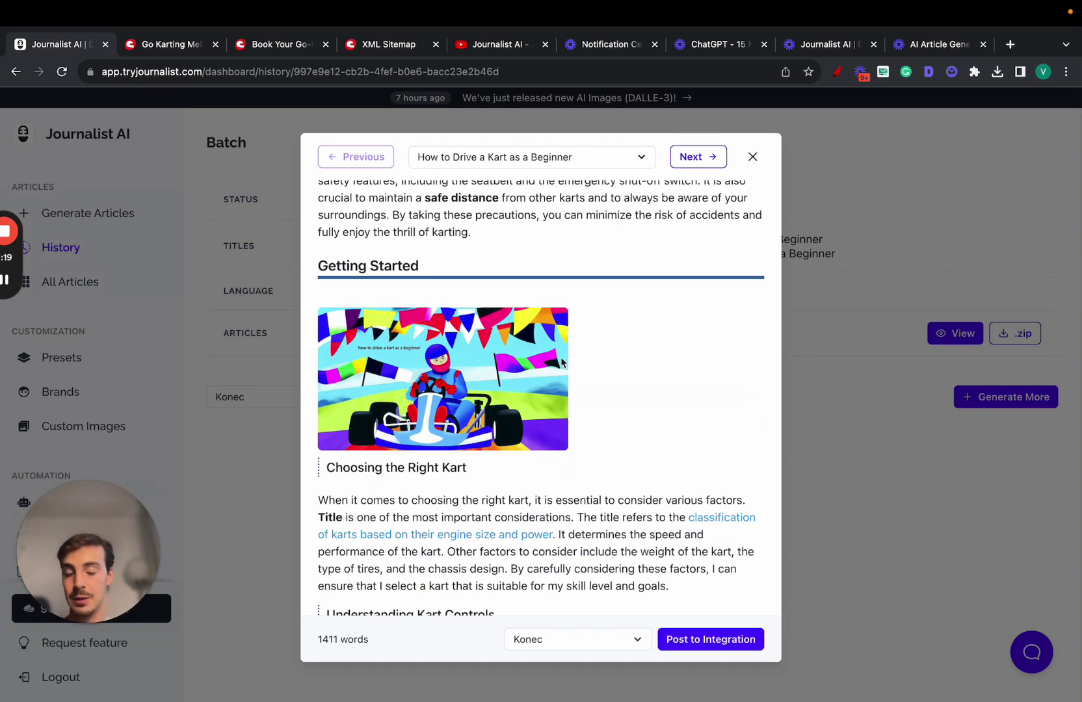
scroll(563, 362, "down", 2)
scroll(535, 502, "down", 3)
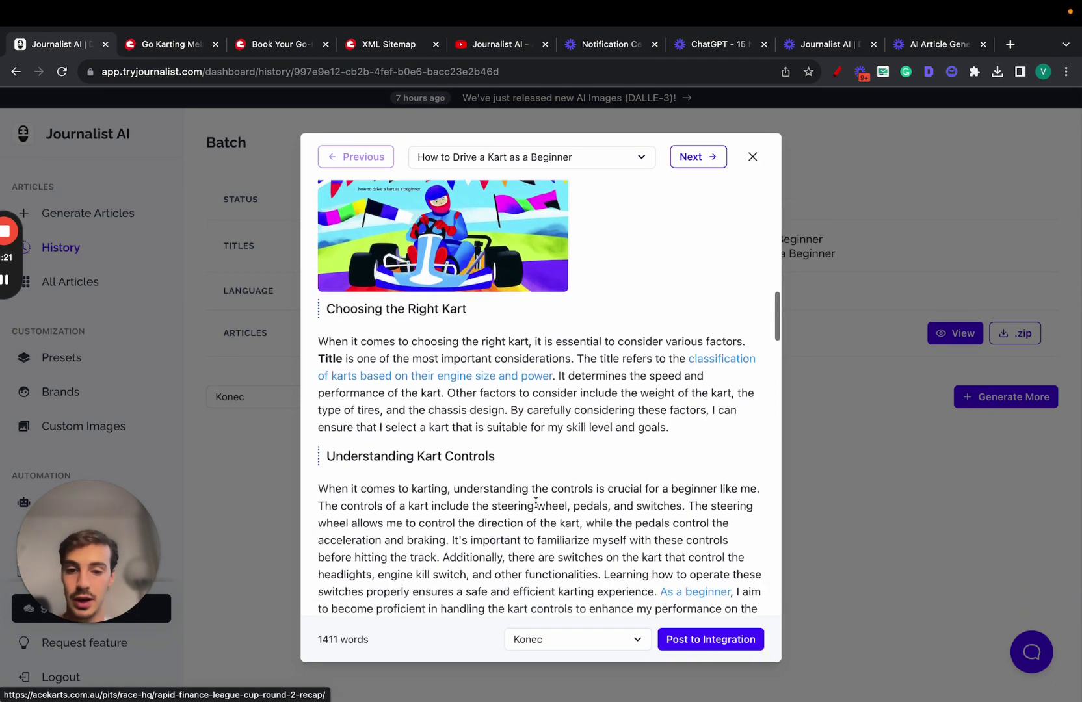
scroll(535, 503, "down", 3)
scroll(624, 424, "down", 6)
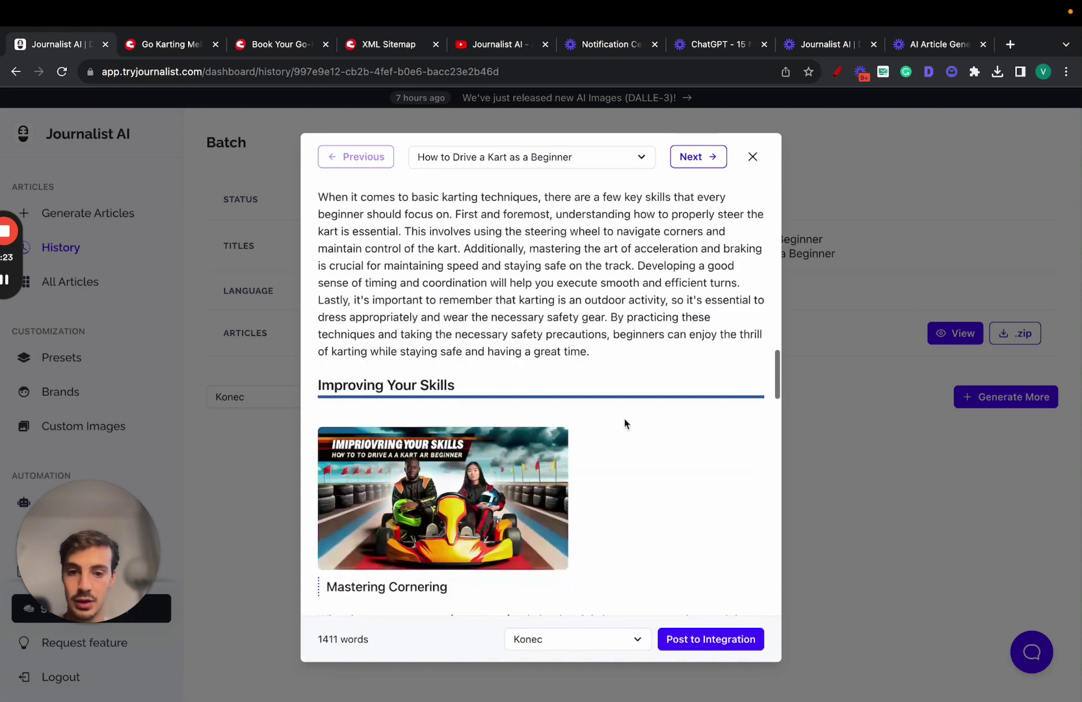
scroll(625, 424, "down", 5)
scroll(416, 464, "down", 5)
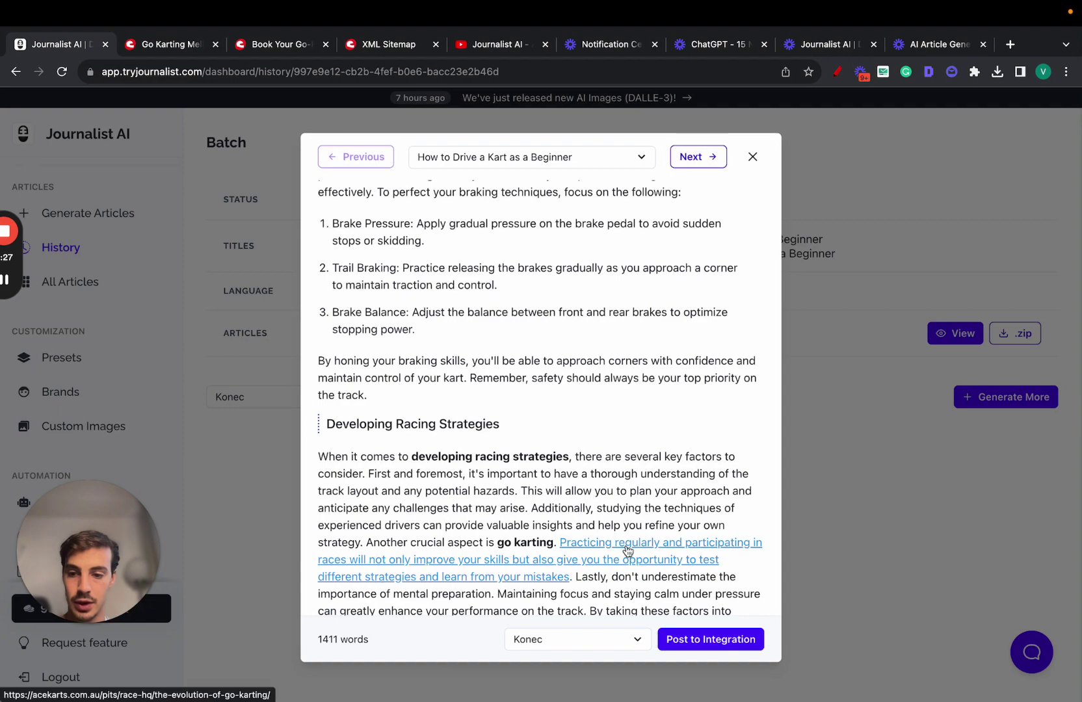
scroll(628, 551, "down", 7)
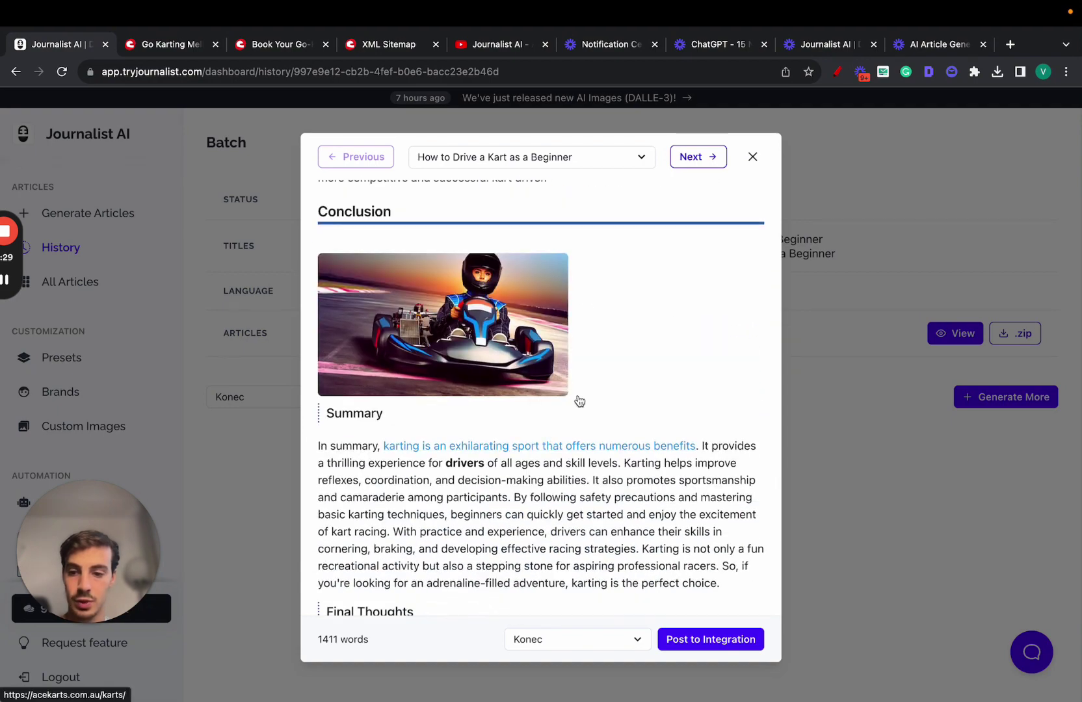
scroll(580, 397, "down", 10)
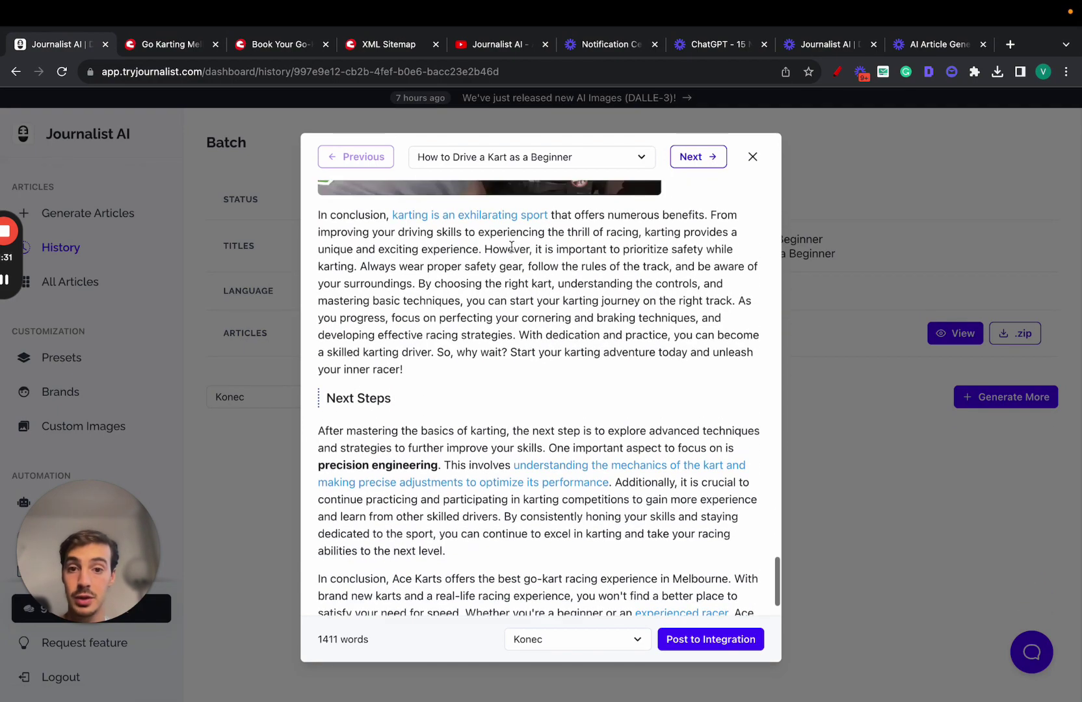
scroll(533, 404, "down", 2)
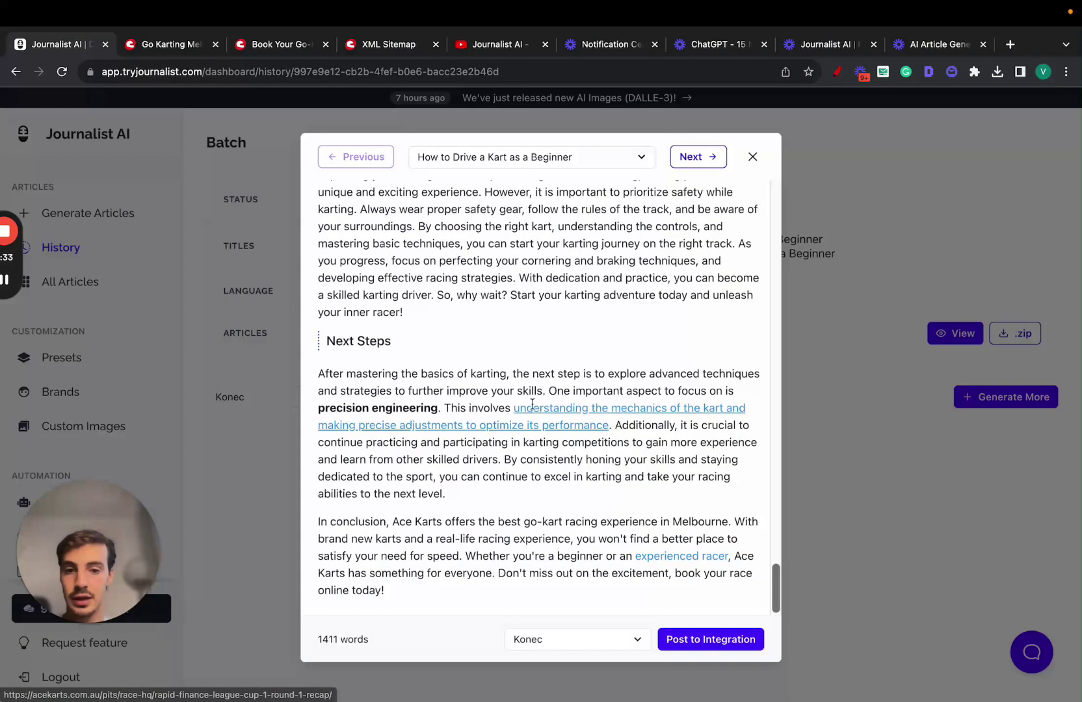
scroll(539, 409, "down", 1)
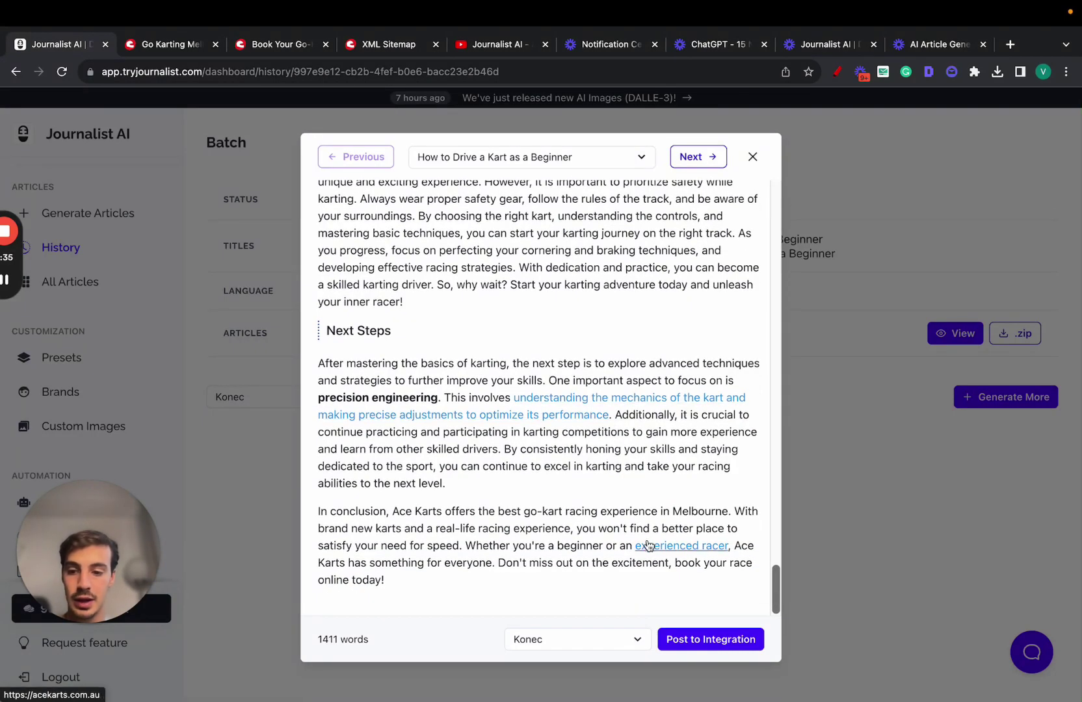
scroll(574, 467, "up", 20)
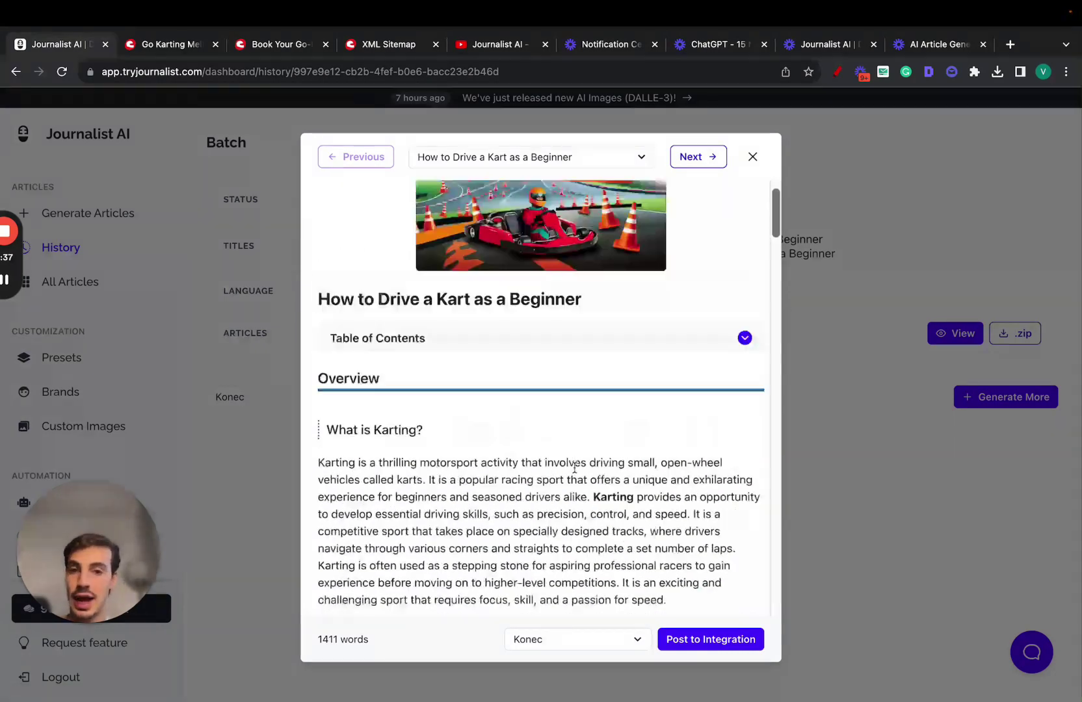
scroll(574, 467, "up", 2)
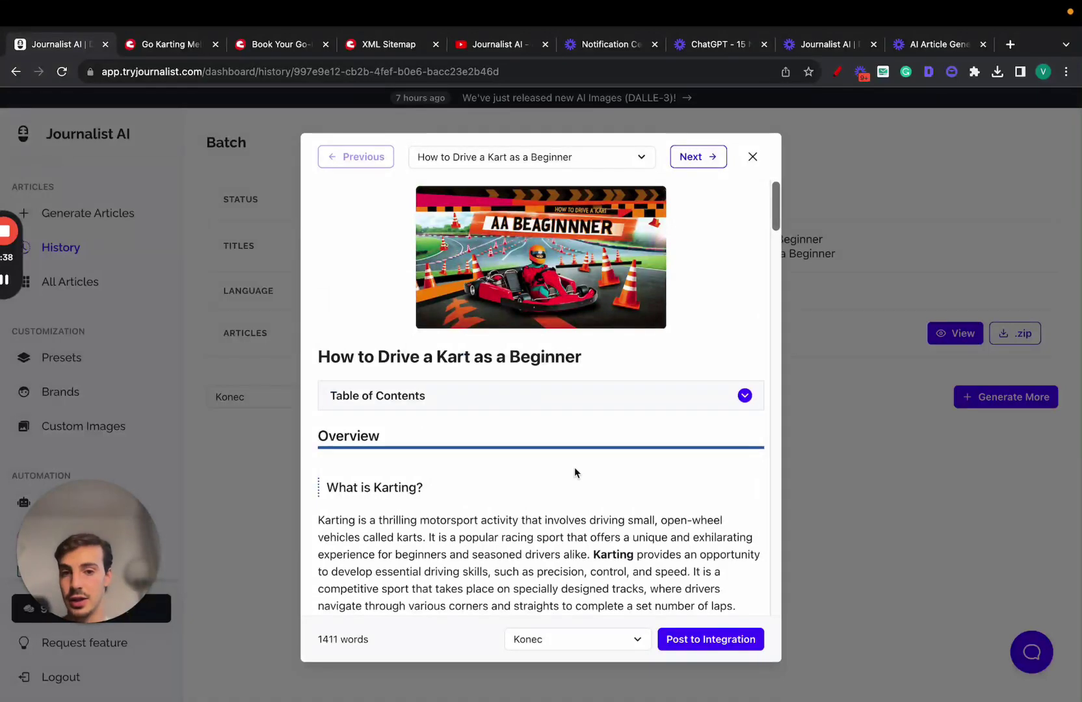
Step: Show "Tips for Driving a Kart as a Beginner", annotate the page in red with an underline, a connecting curve and "KGP", and exit drawing
left_click(696, 166)
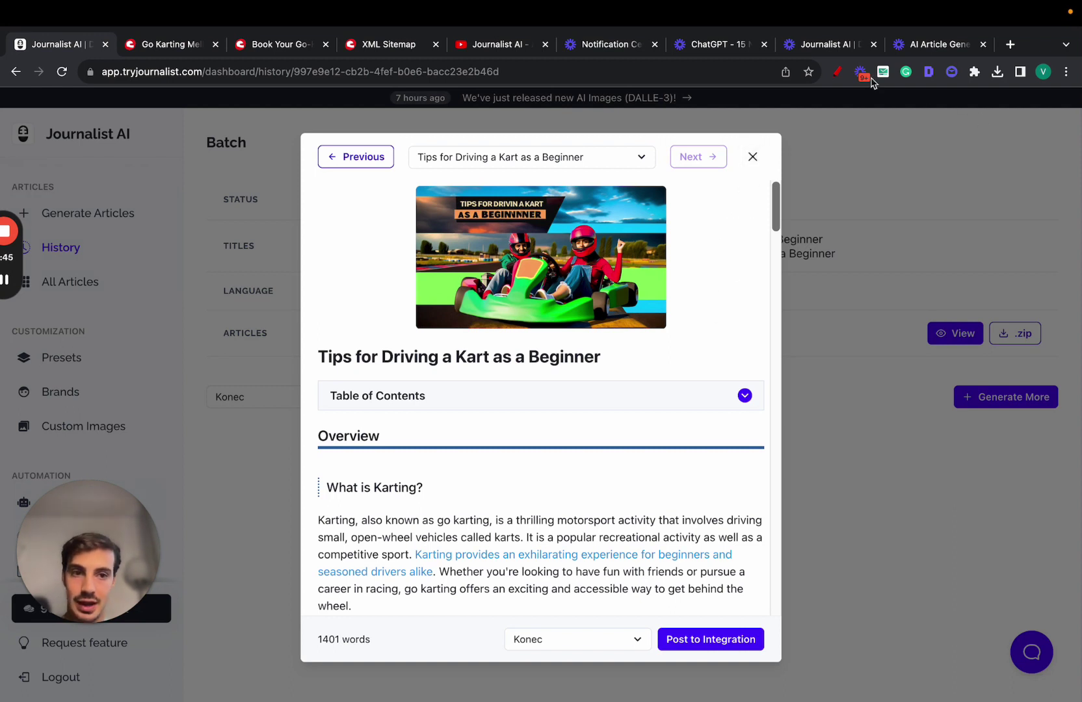
left_click(839, 72)
mouse_move(17, 145)
left_mouse_down()
mouse_move(159, 145)
mouse_move(273, 290)
left_mouse_up()
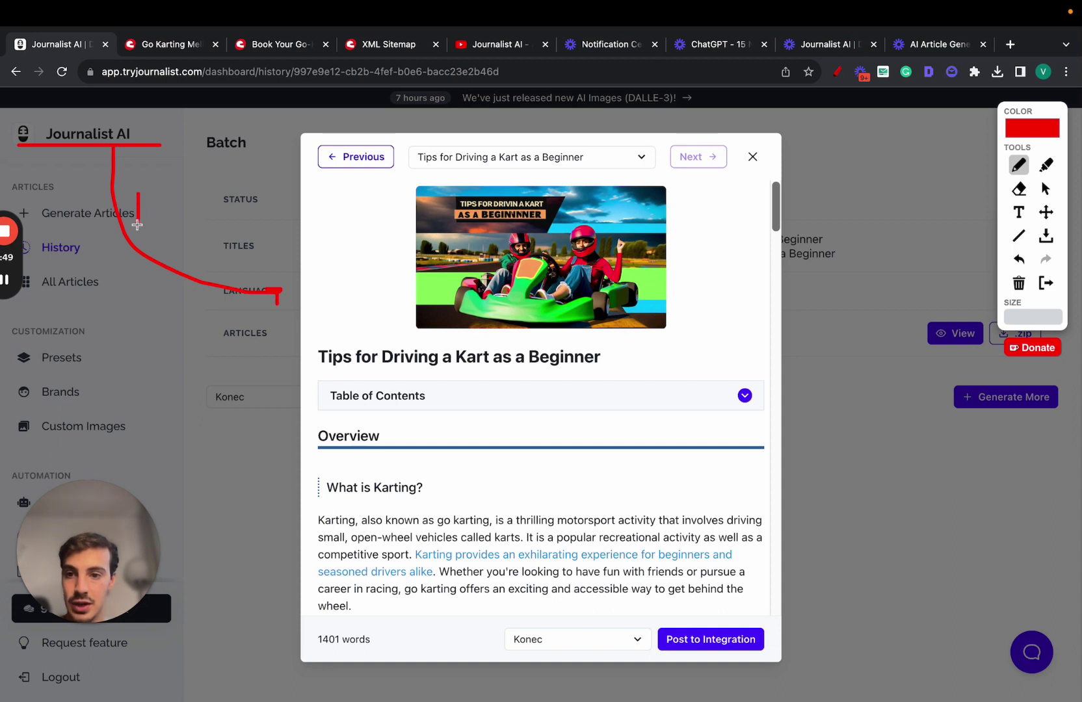
left_click_drag(137, 225, 150, 203)
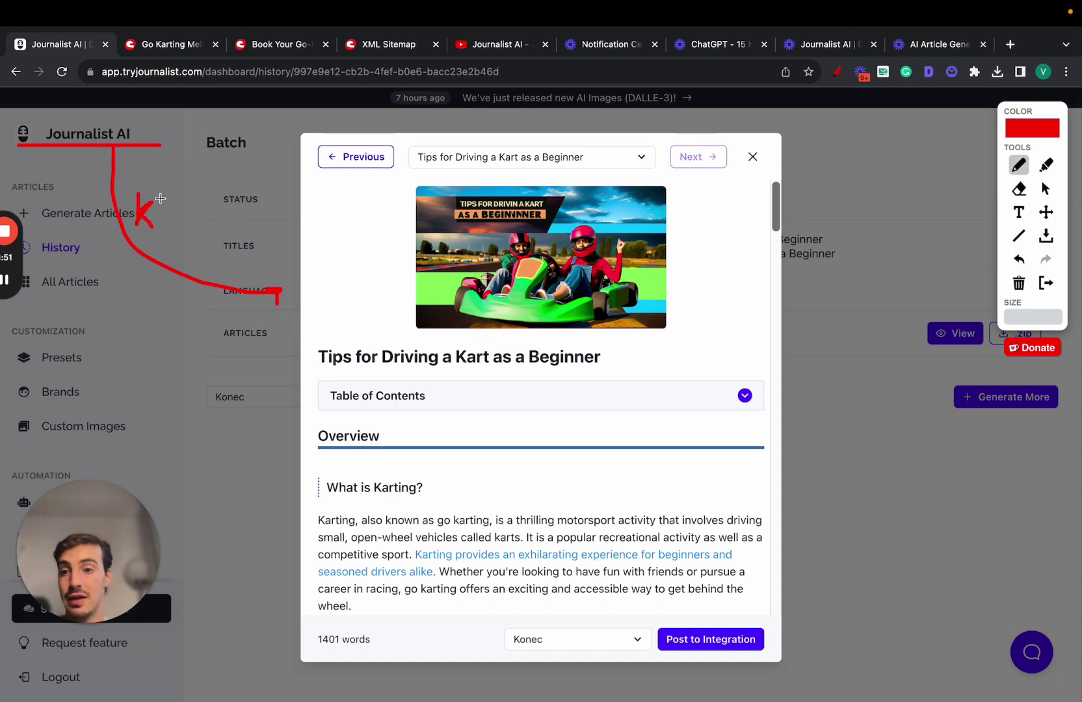
left_click_drag(184, 208, 168, 233)
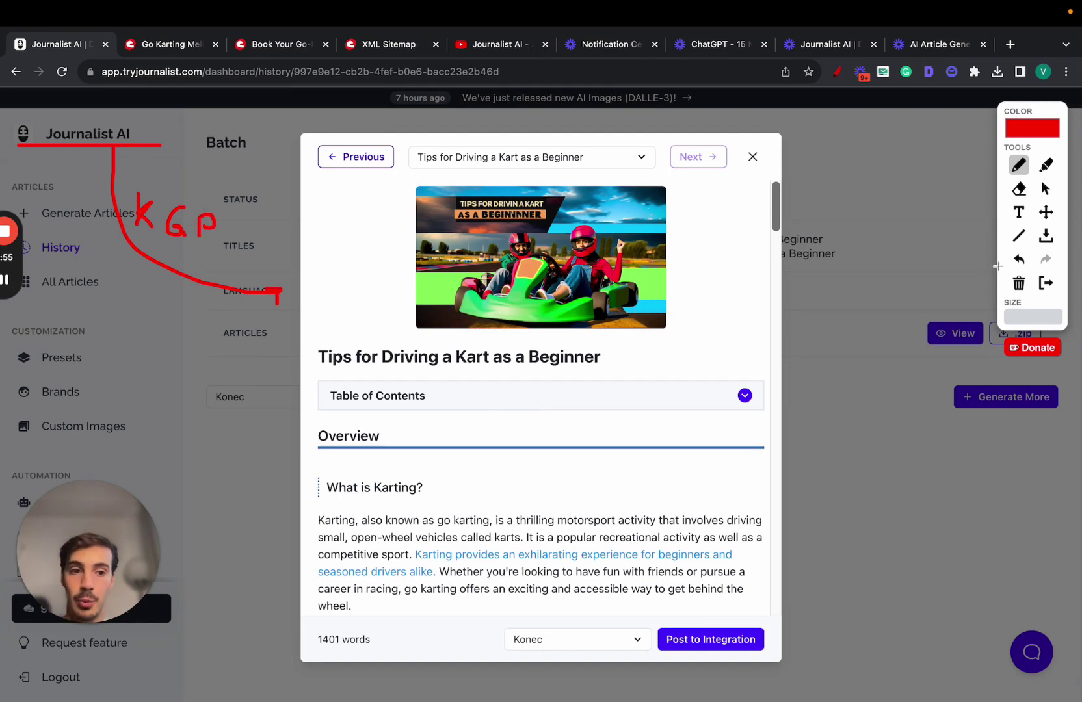
left_click(1046, 283)
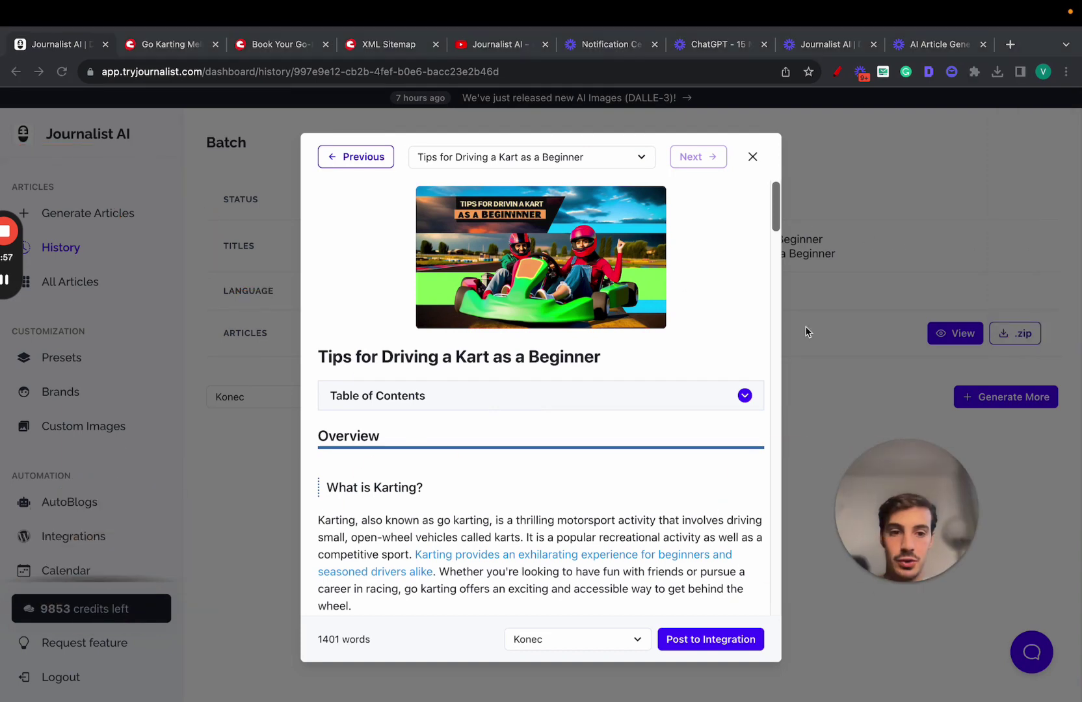
Step: Close the article viewer and open the Keyword Monitors page
left_click(806, 333)
scroll(67, 424, "down", 1)
left_click(87, 444)
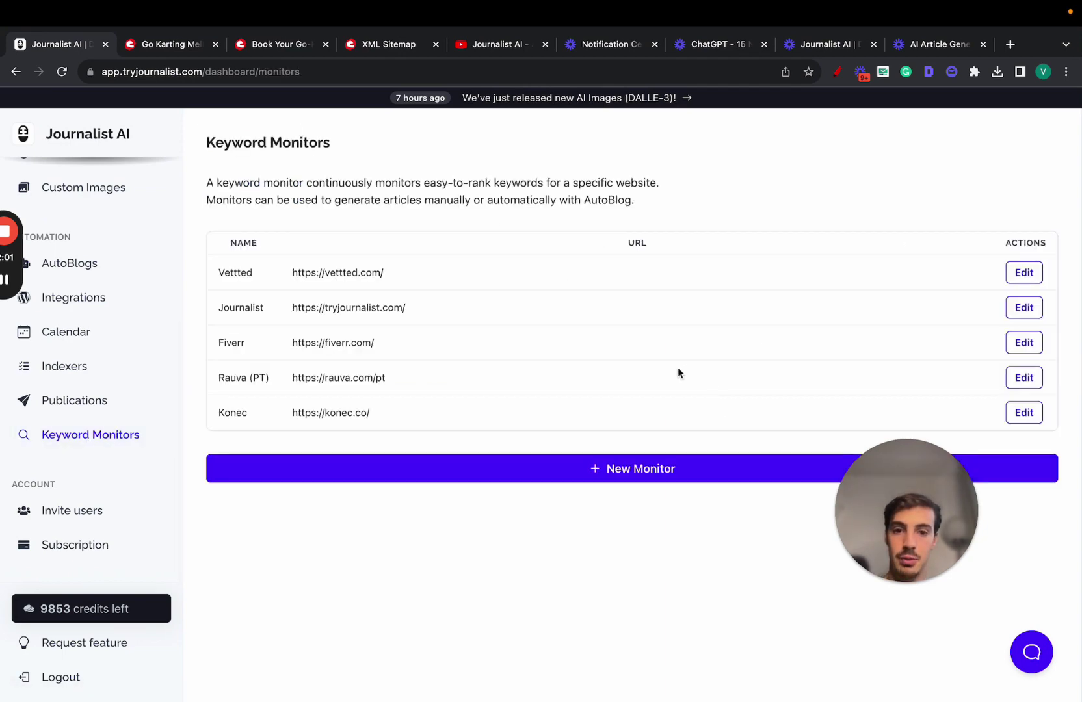
left_click(162, 44)
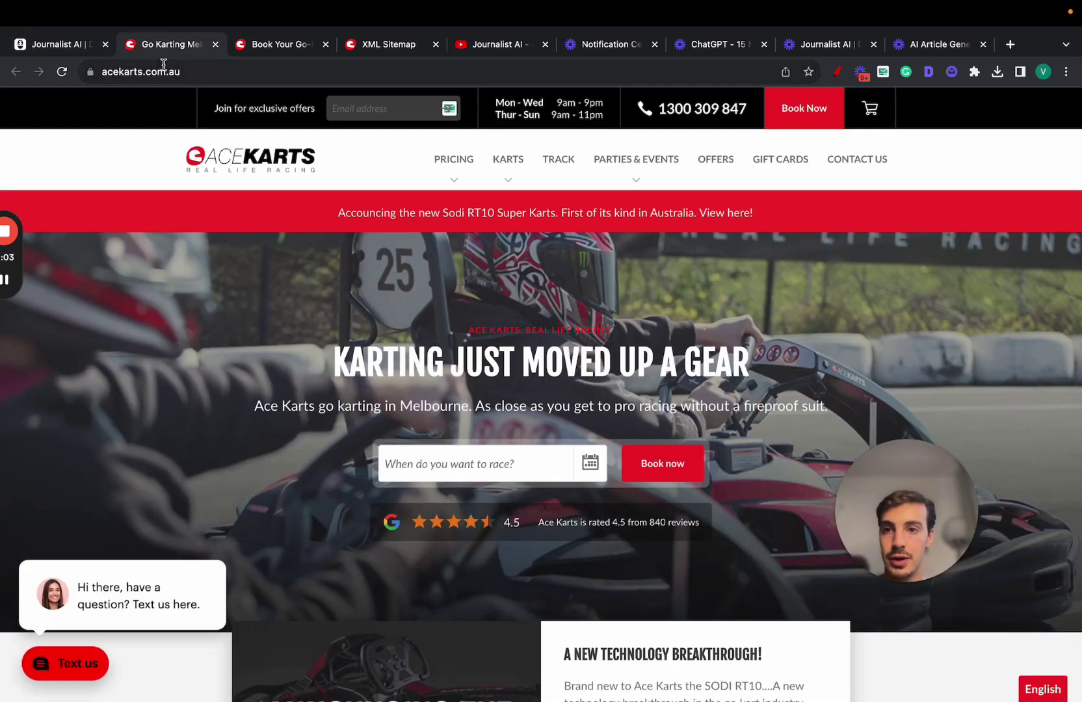
left_click(80, 43)
left_click(533, 473)
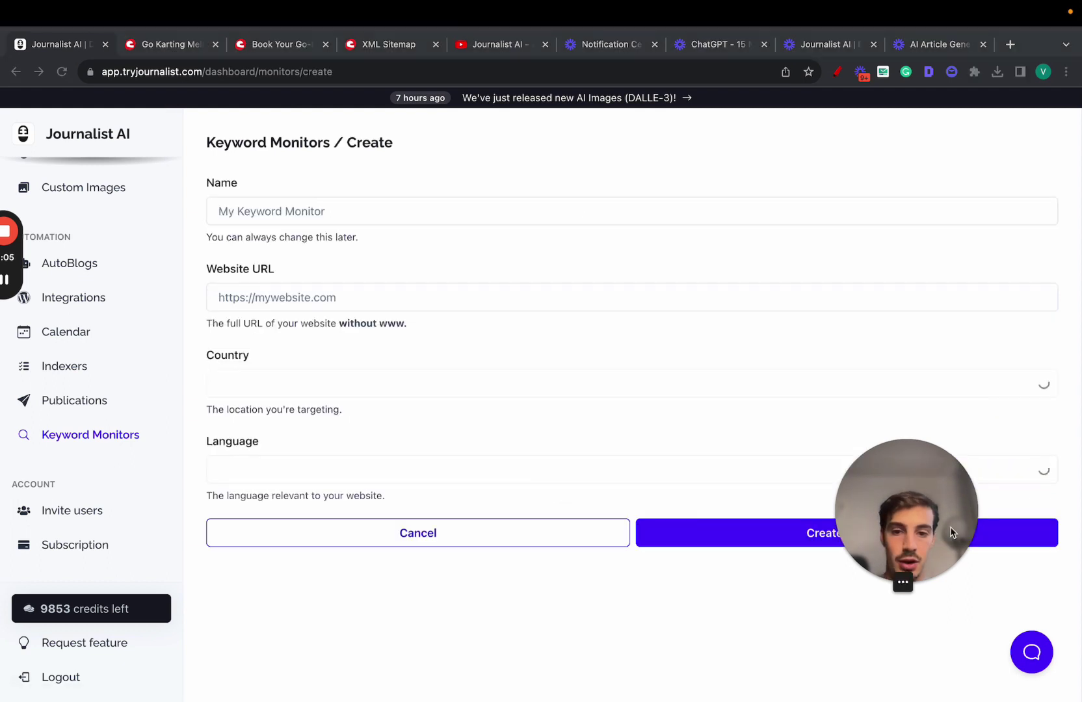
left_click(343, 299)
type("https://acekarts.com.au/")
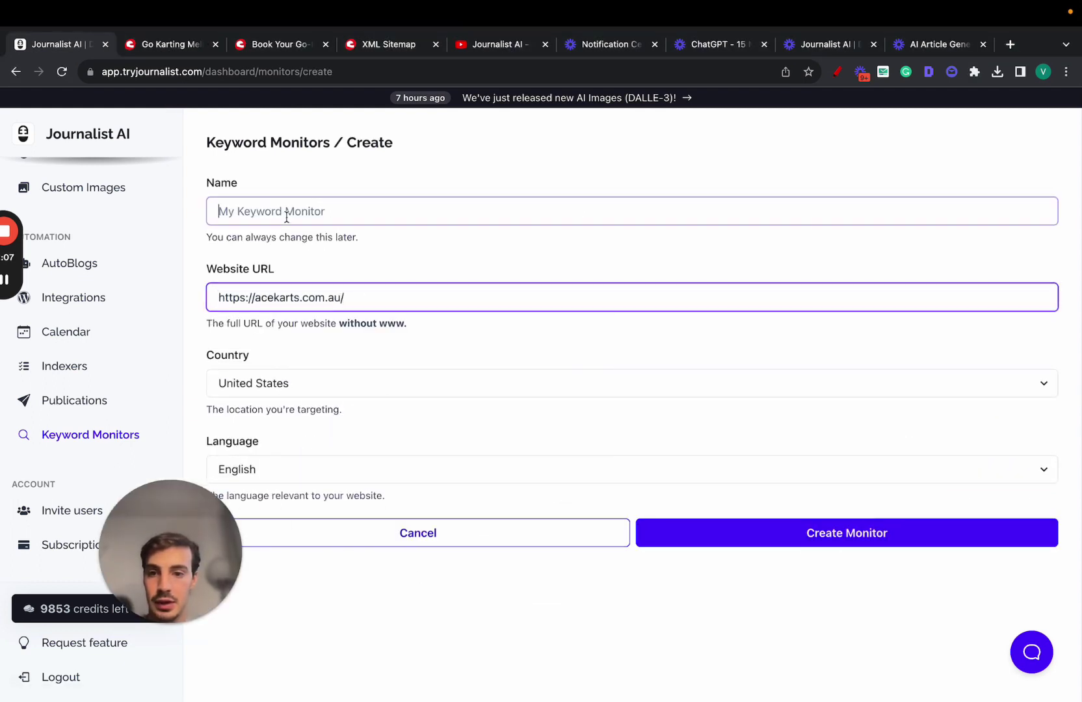
left_click(312, 212)
type("Karting")
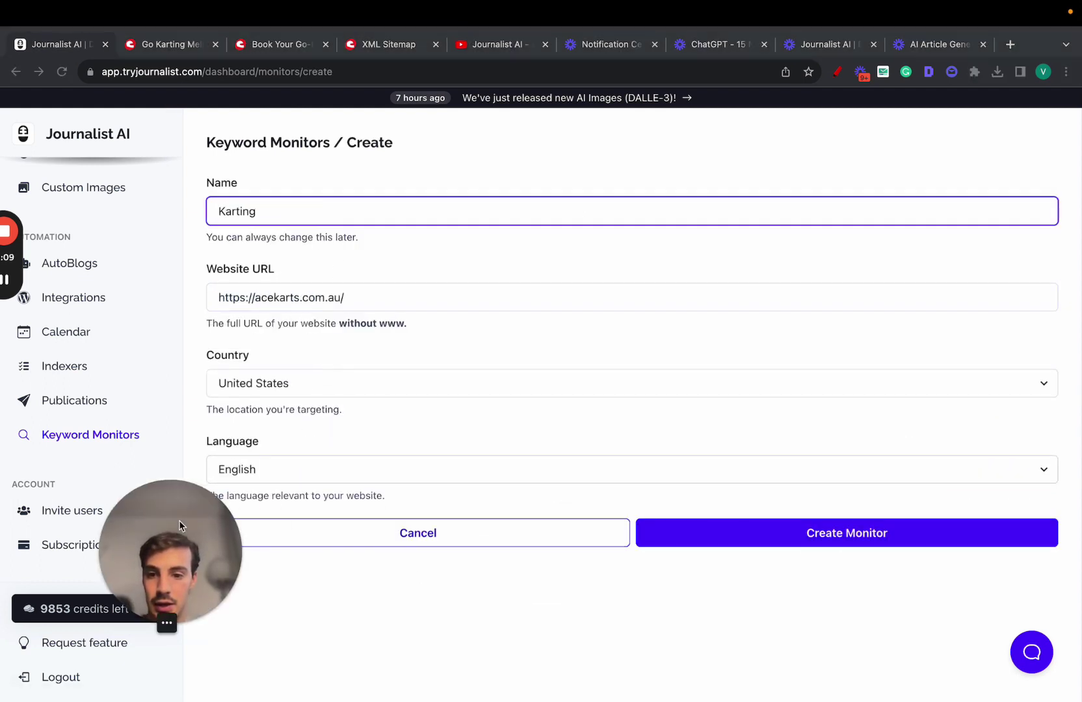
left_click(849, 539)
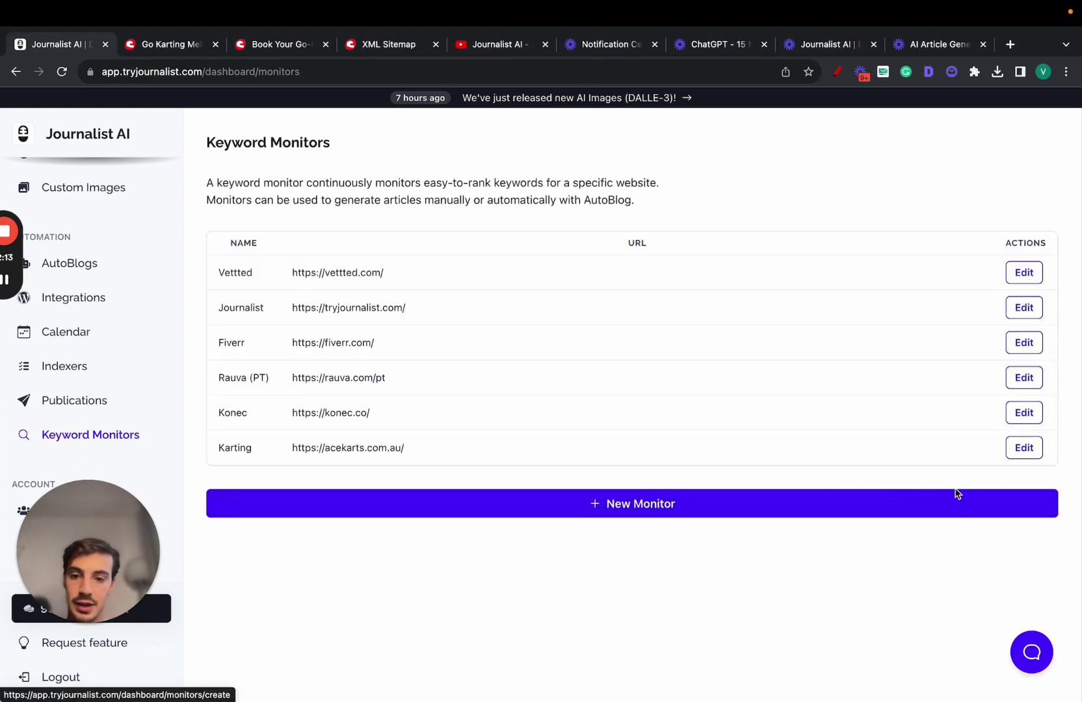
Step: Open the Karting monitor, refresh its keyword suggestions and examine their monthly searches and difficulty scores
left_click(1024, 448)
scroll(779, 387, "down", 2)
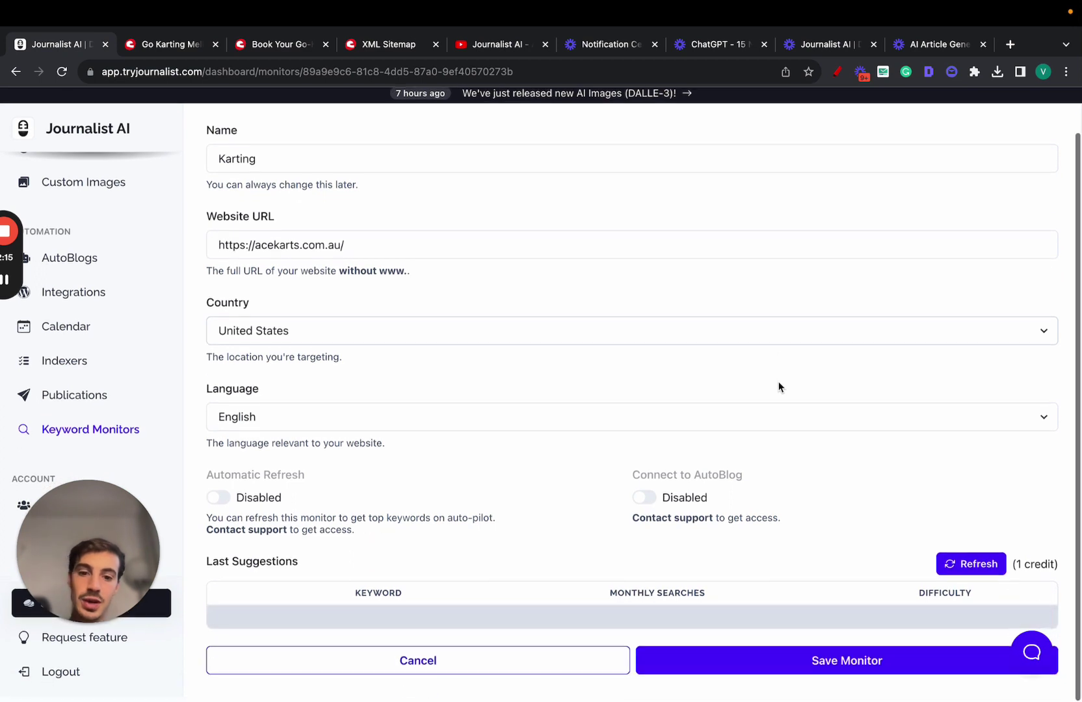
left_click(694, 624)
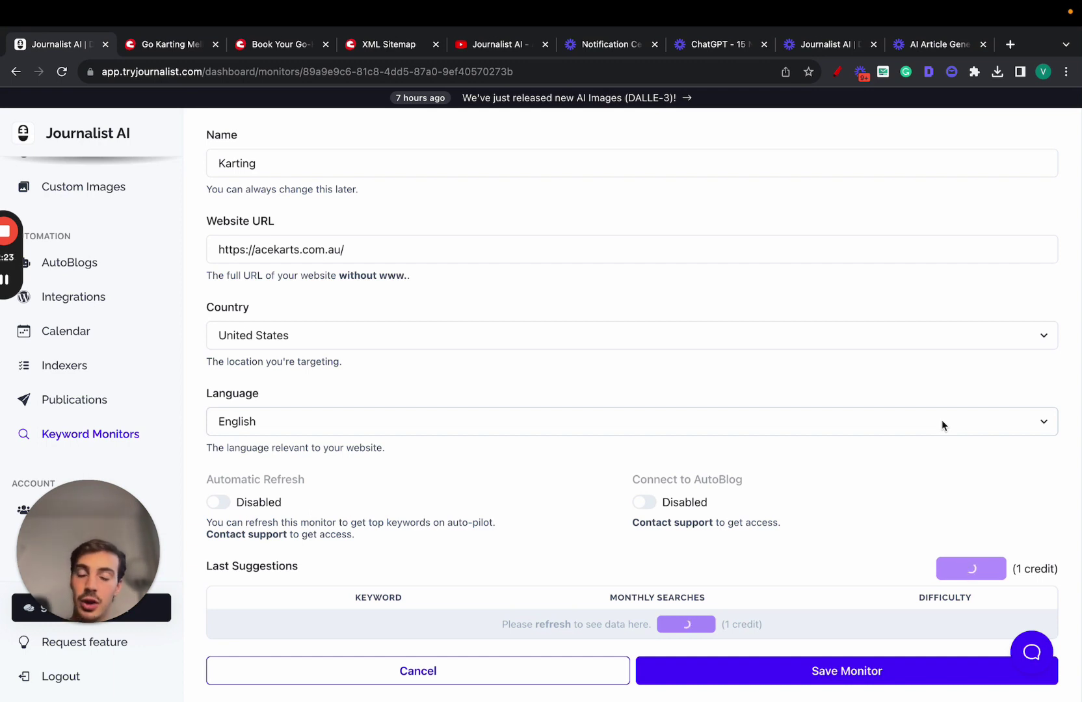
scroll(942, 426, "up", 1)
scroll(942, 425, "down", 1)
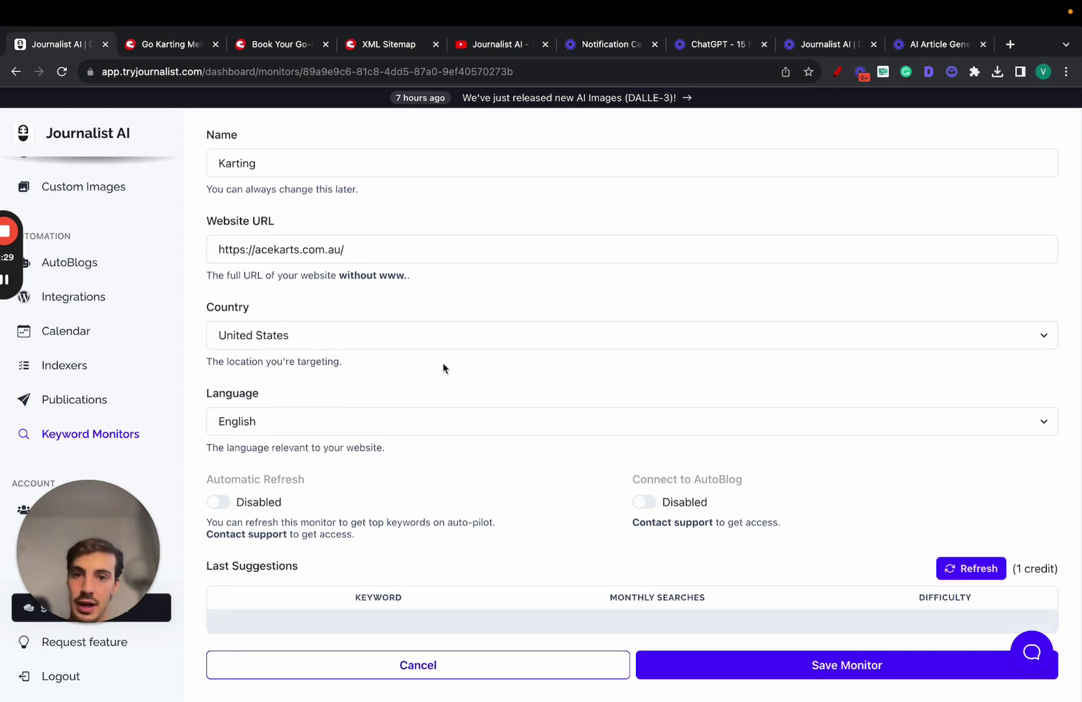
scroll(628, 478, "down", 4)
scroll(628, 478, "down", 5)
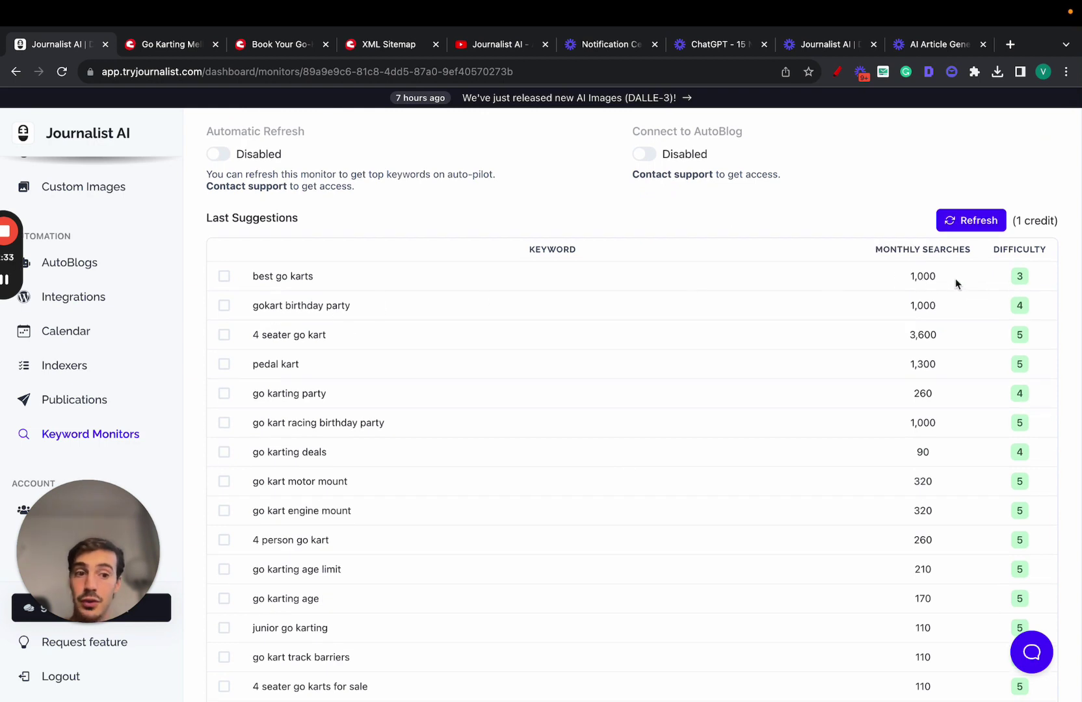
scroll(389, 286, "down", 1)
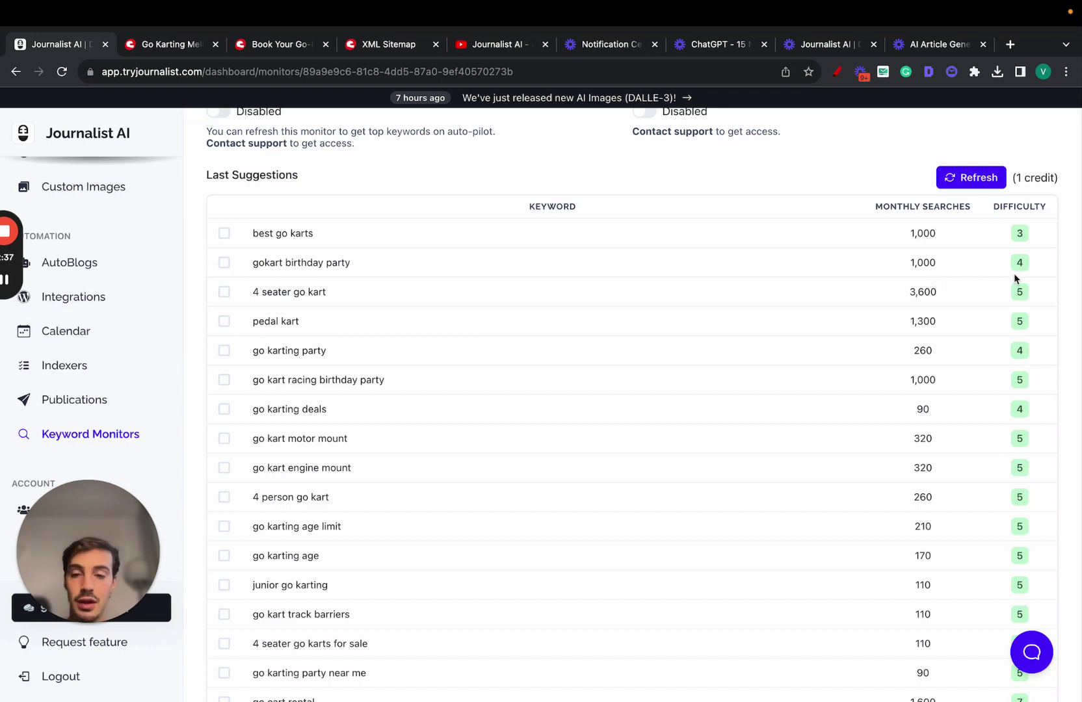
Step: Select the keyword suggestions "go kart racing birthday party", "4 seater go kart" and "gokart birthday party" in the Karting monitor
scroll(1014, 275, "down", 1)
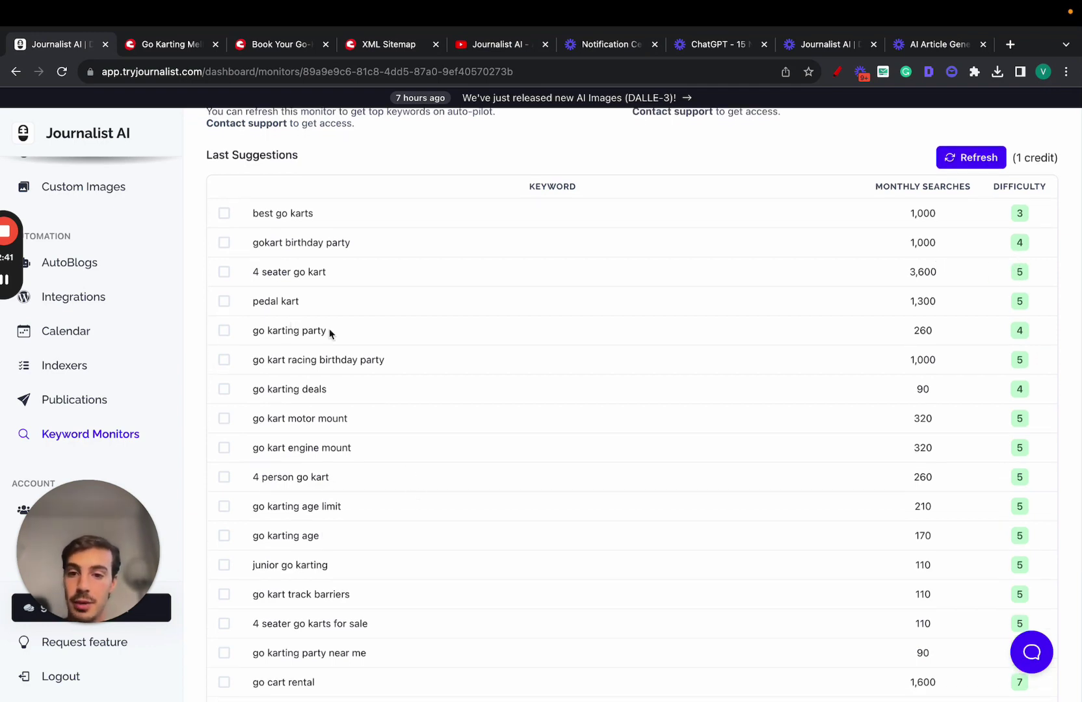
scroll(330, 332, "down", 1)
scroll(331, 335, "down", 1)
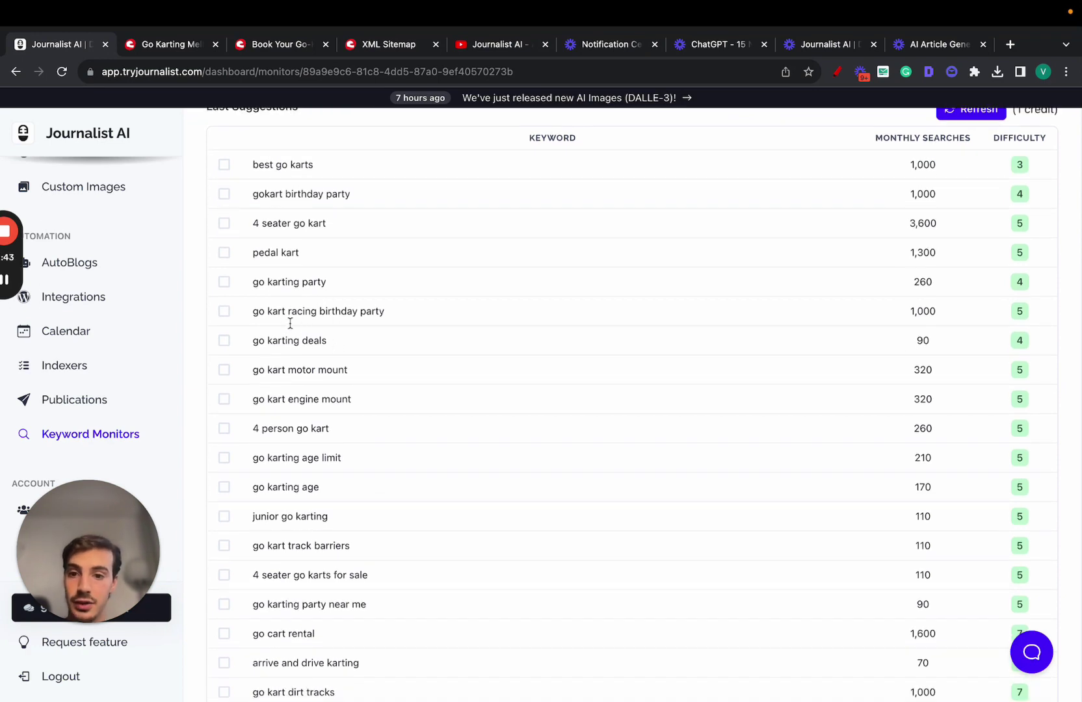
triple_click(361, 312)
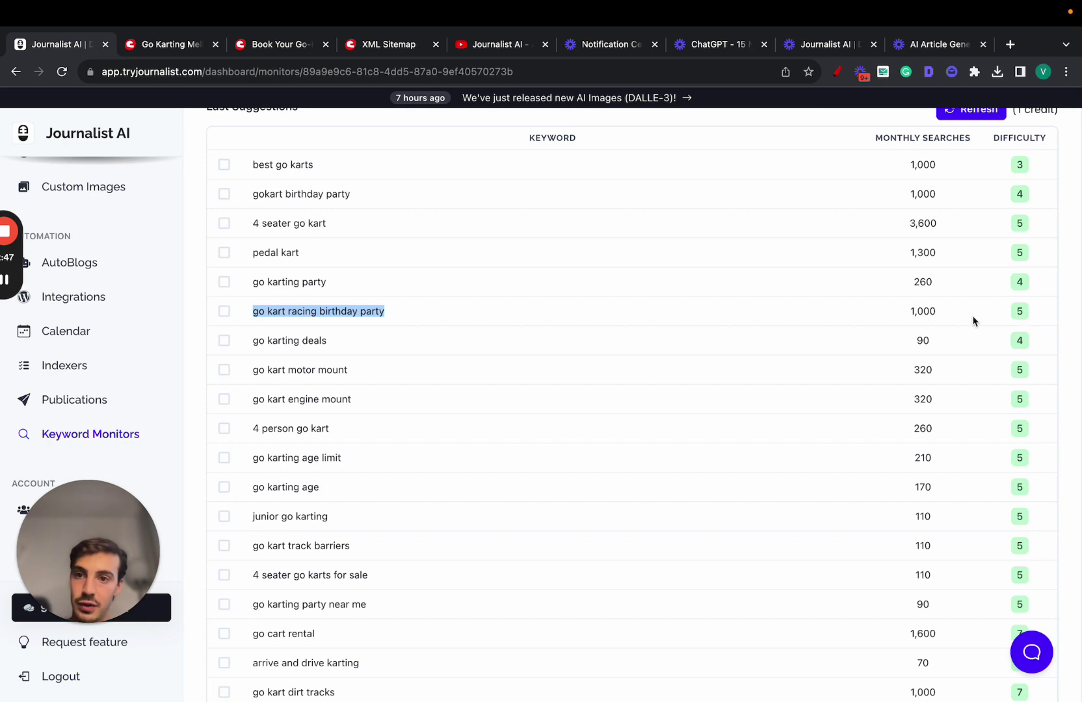
scroll(767, 354, "down", 4)
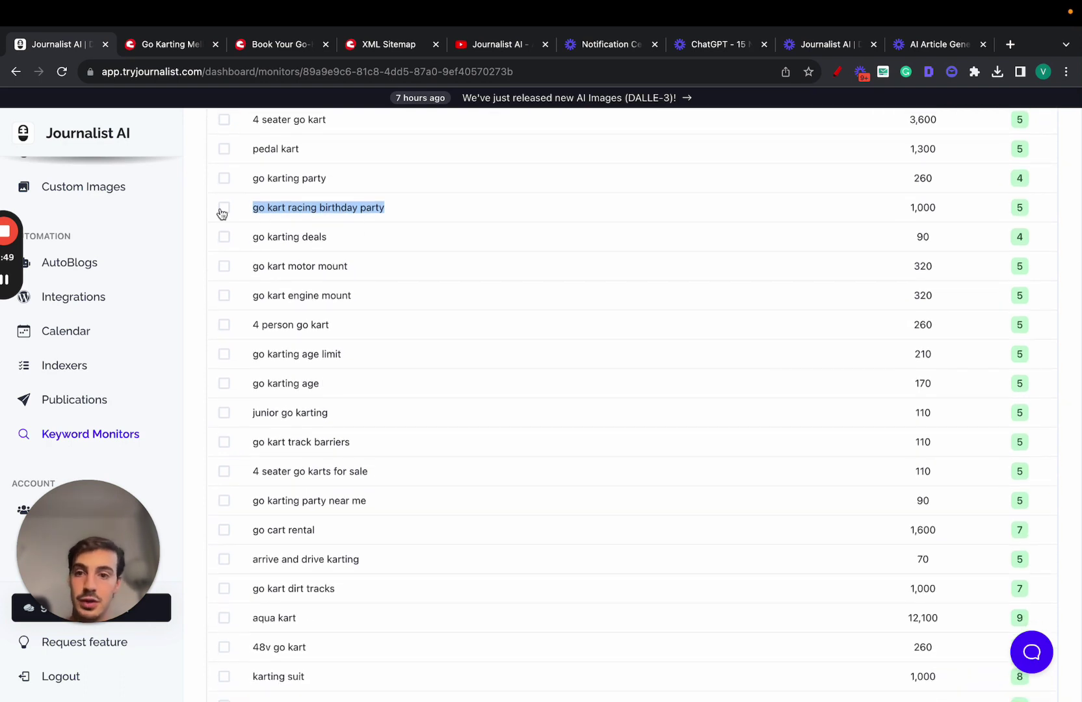
scroll(224, 228, "up", 3)
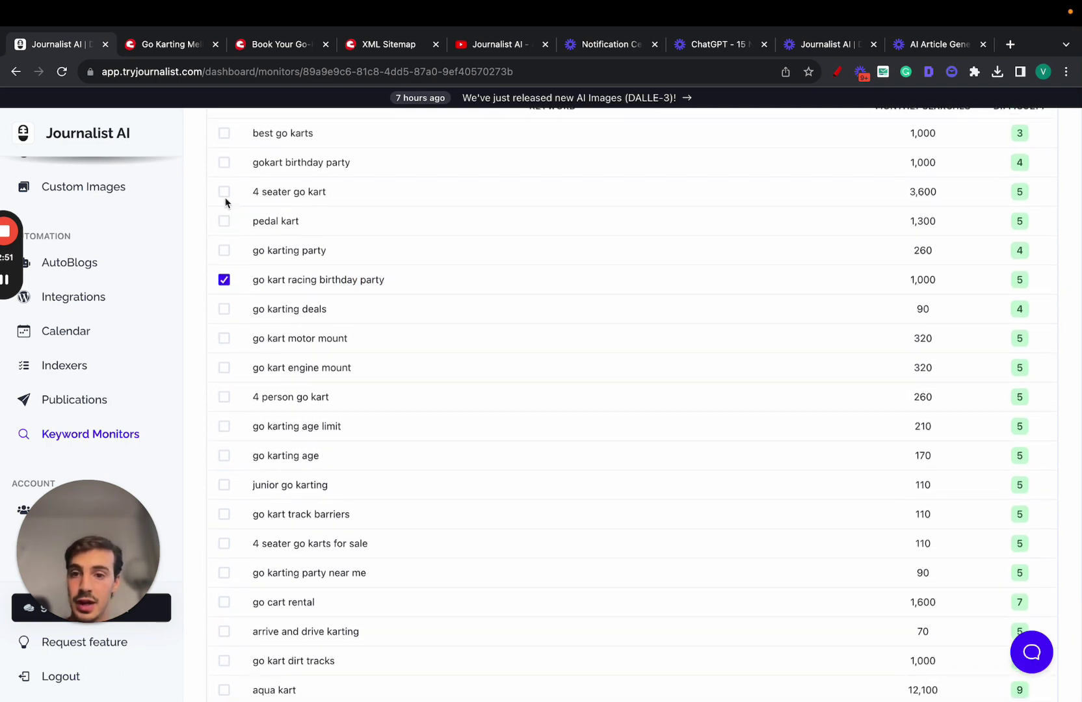
left_click(224, 191)
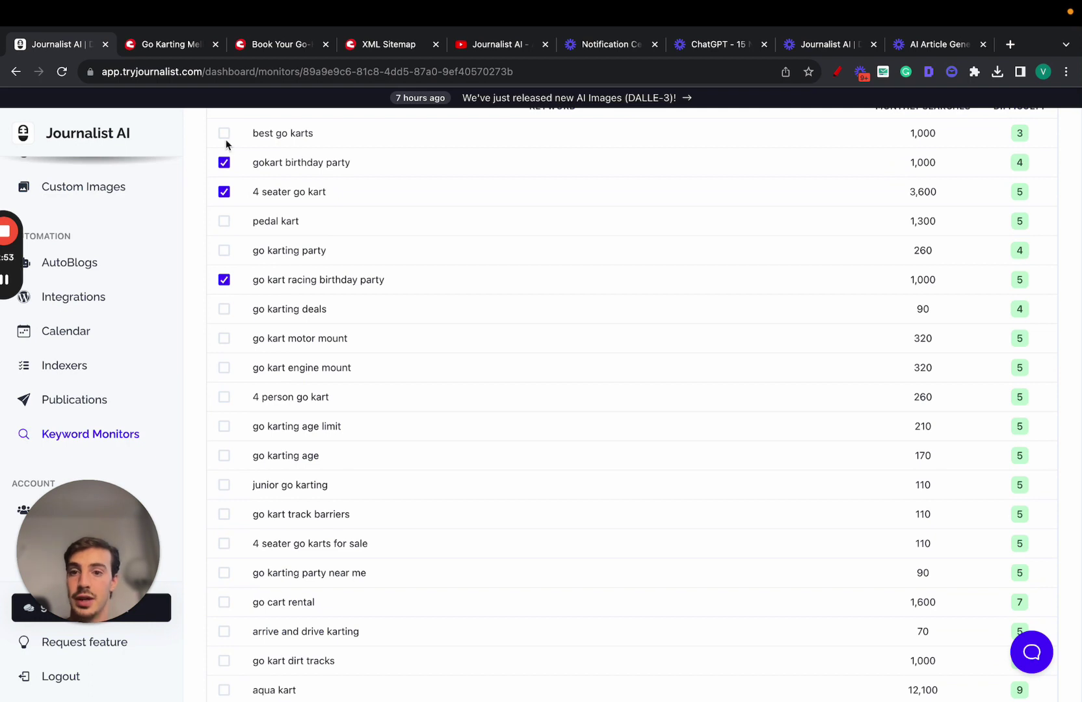
Step: Annotate the page in red with an underline under "Journalist AI", a curved arrow leading to a box, and "KGP", and exit drawing
left_click(838, 71)
mouse_move(29, 143)
left_mouse_down()
mouse_move(142, 143)
mouse_move(377, 274)
left_mouse_up()
mouse_move(461, 212)
left_mouse_down()
mouse_move(628, 435)
mouse_move(494, 175)
mouse_move(465, 218)
left_mouse_up()
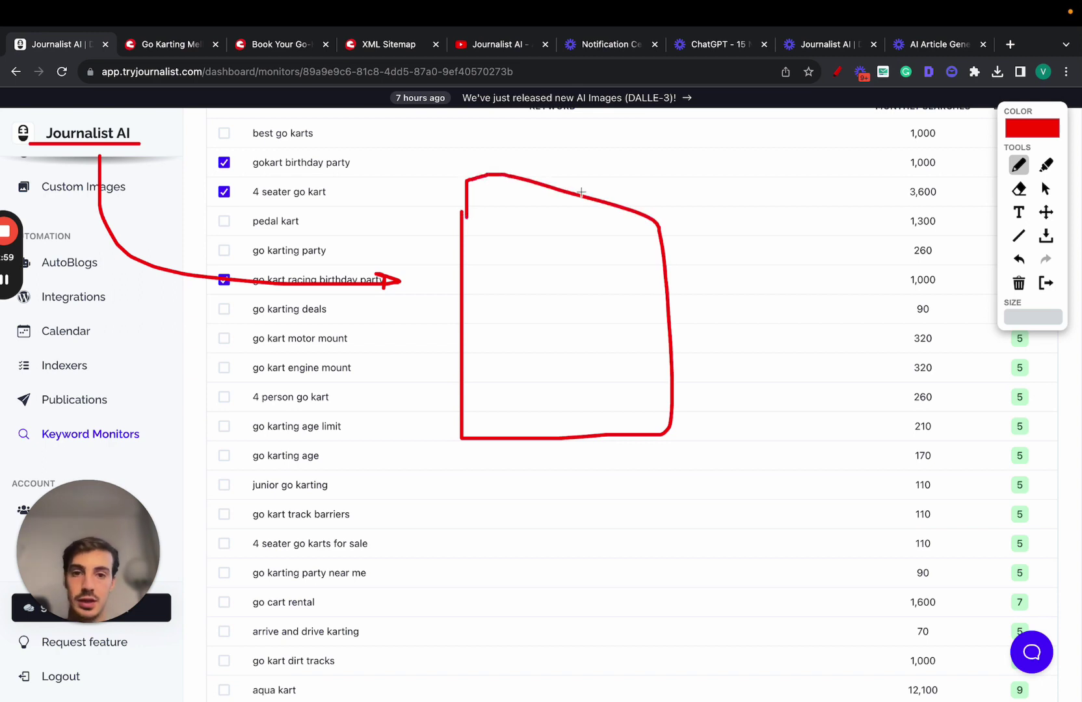
left_click_drag(156, 198, 156, 240)
mouse_move(172, 207)
left_mouse_down()
mouse_move(163, 220)
mouse_move(174, 232)
left_mouse_up()
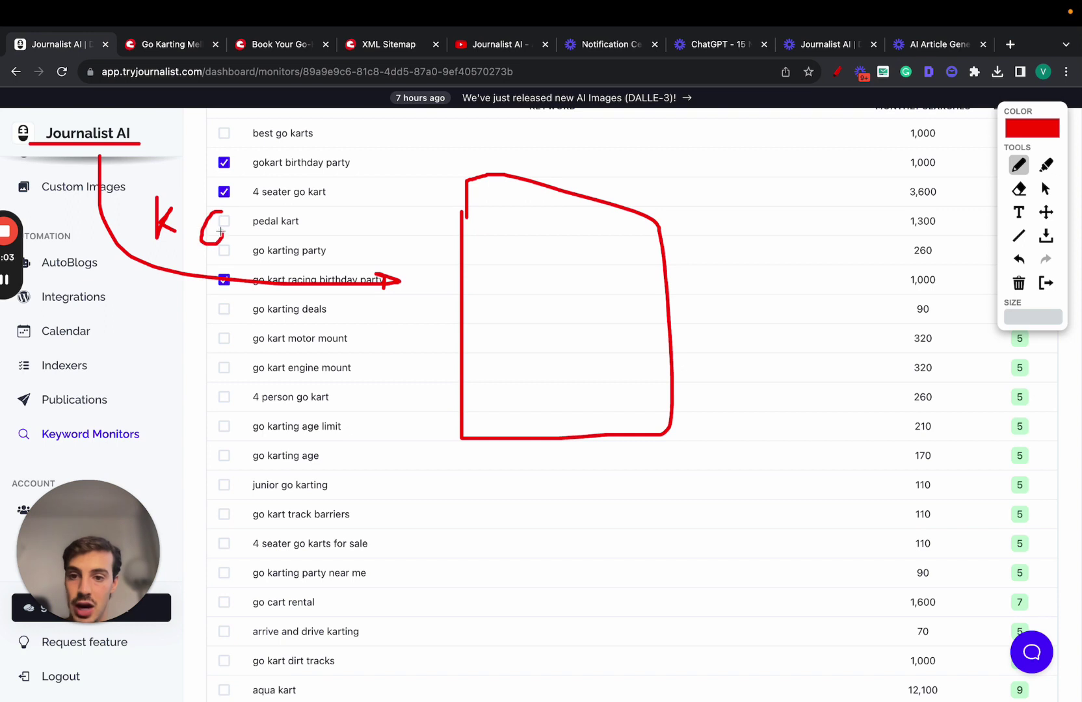
left_click_drag(260, 242, 257, 216)
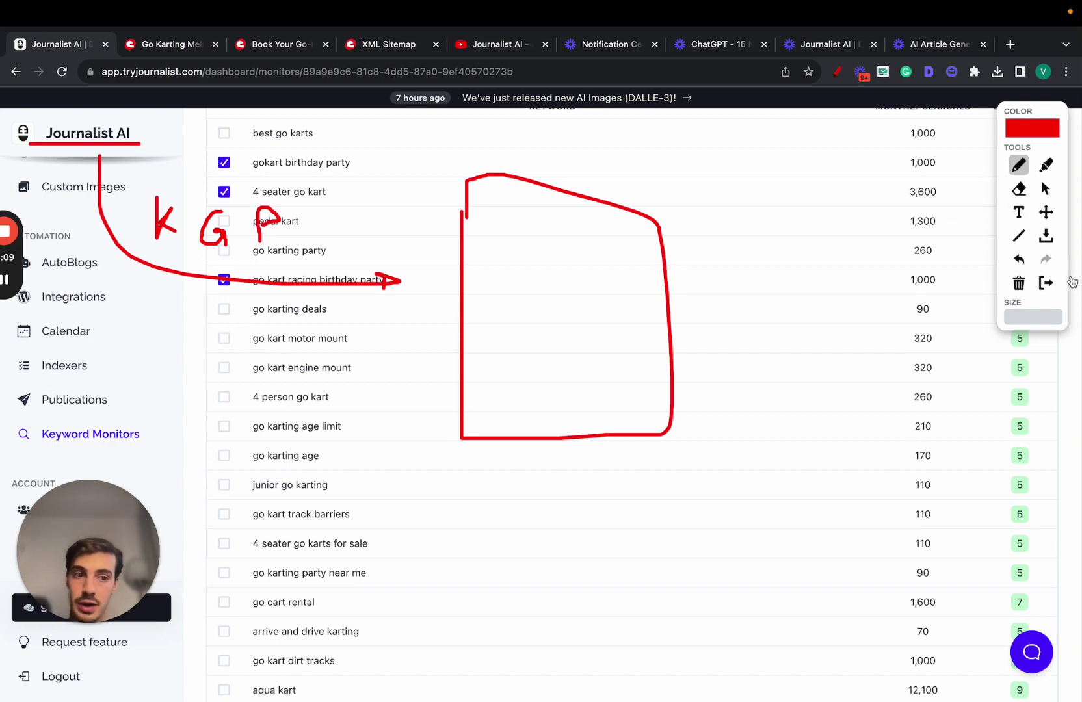
mouse_move(317, 191)
left_mouse_down()
mouse_move(393, 192)
mouse_move(348, 255)
mouse_move(410, 254)
left_mouse_up()
left_click(1051, 290)
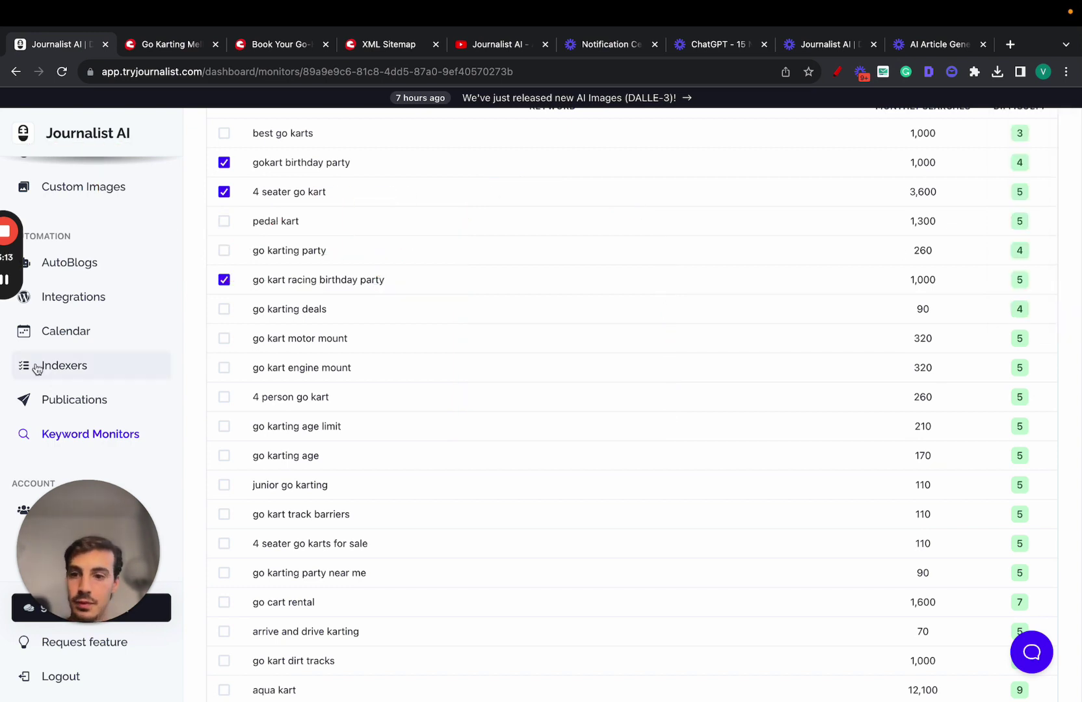
Step: Show the Indexers page and its description, and return to the Generate Articles dashboard
left_click(45, 366)
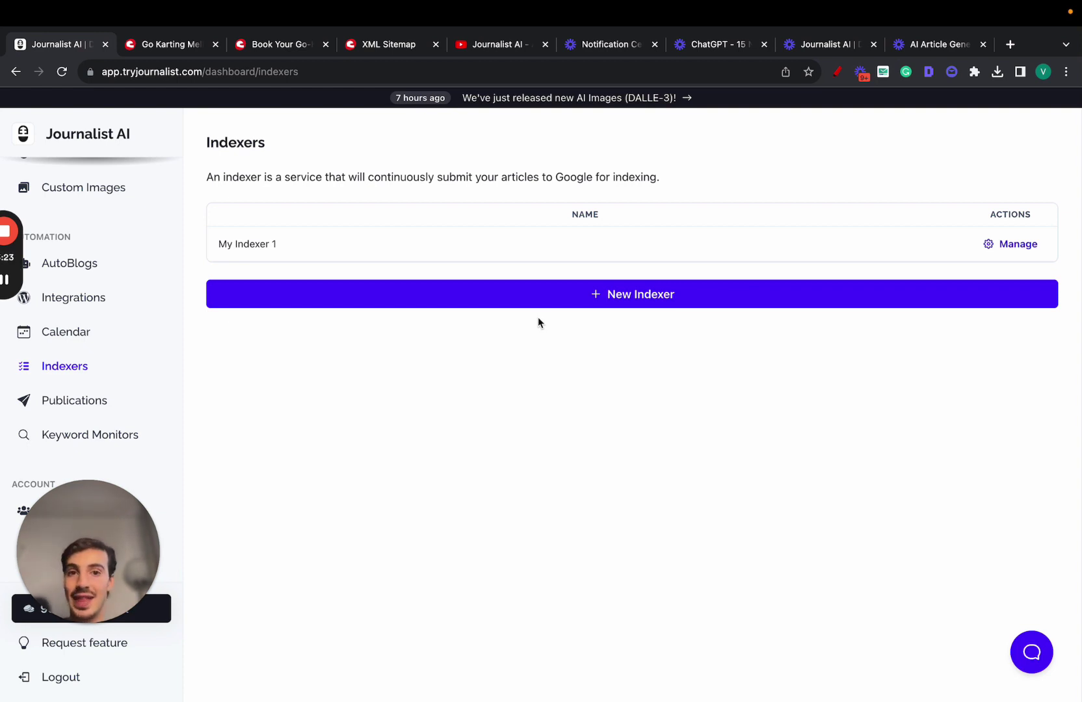
scroll(114, 364, "up", 5)
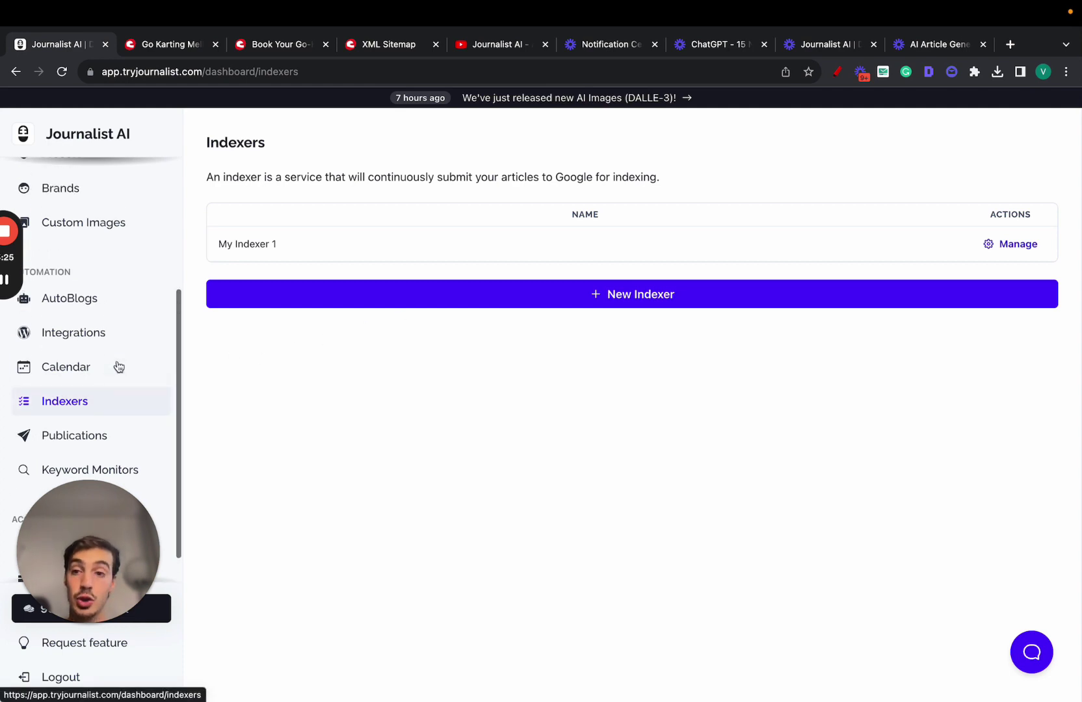
left_click(114, 139)
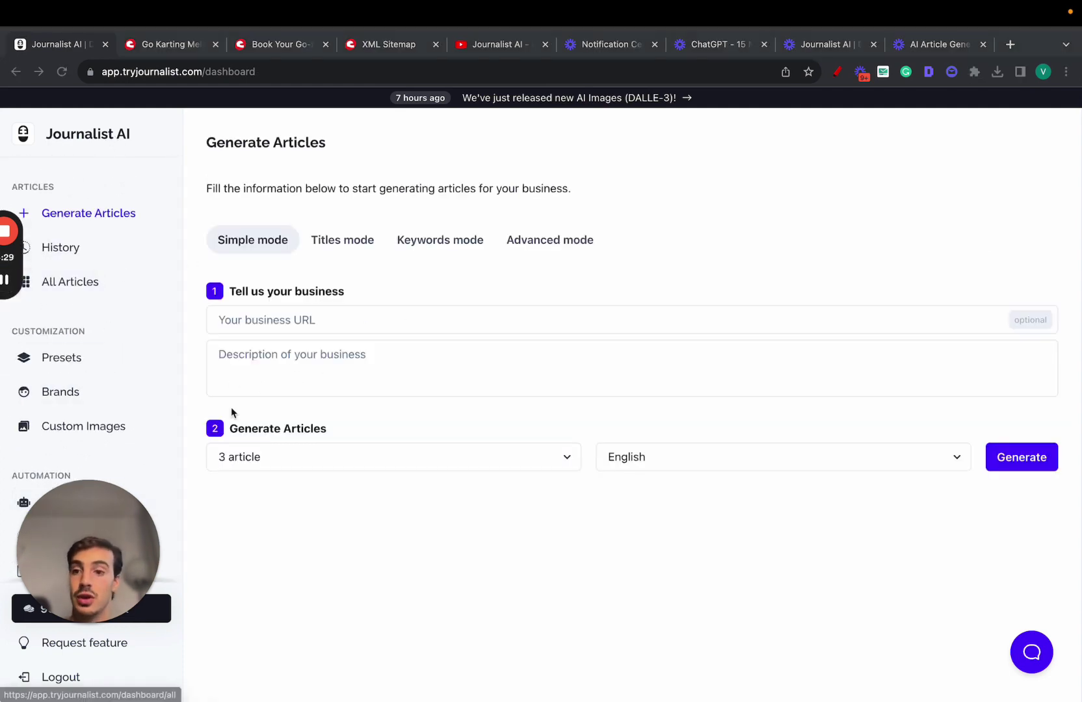
left_click_drag(109, 534, 420, 318)
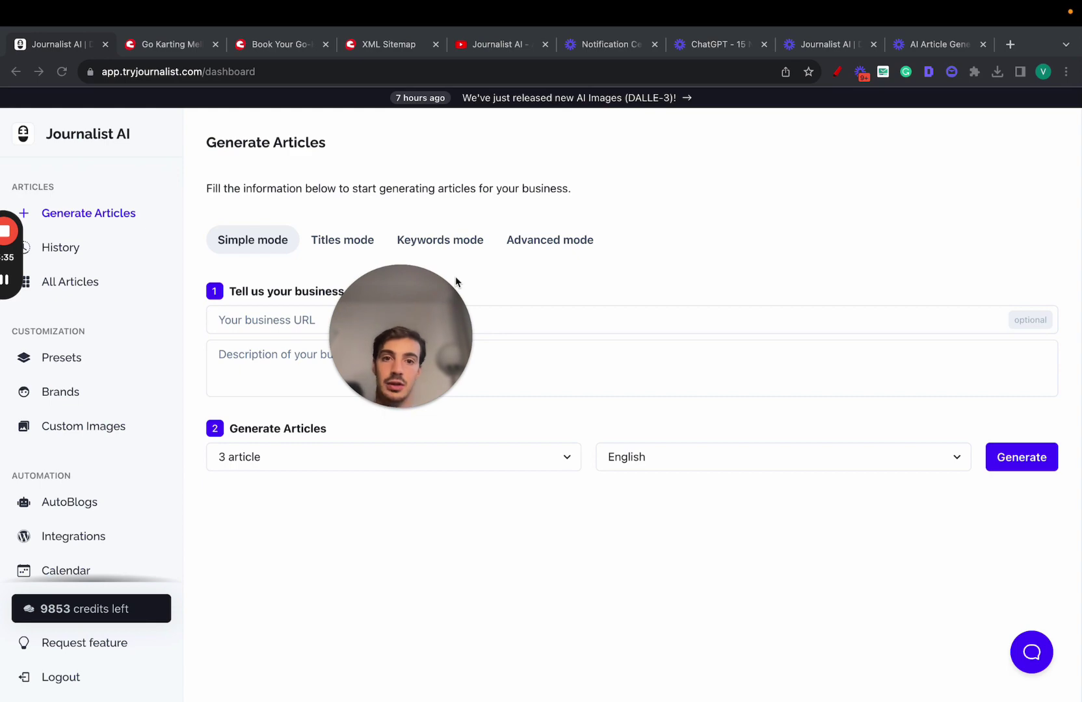
mouse_move(411, 359)
left_click(402, 407)
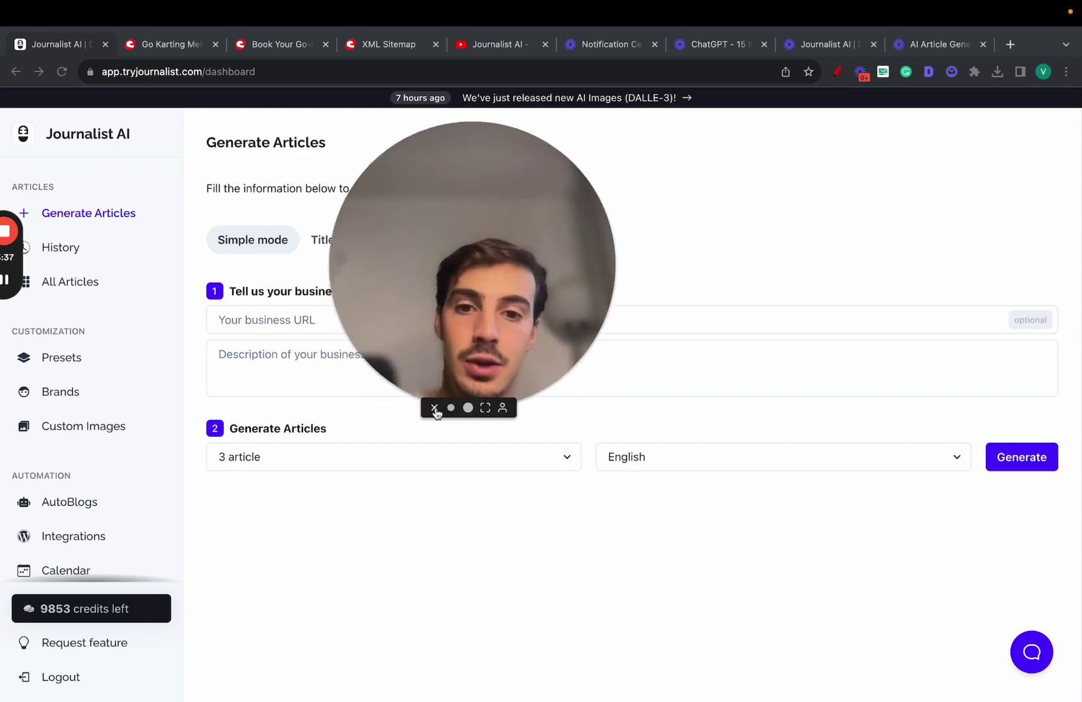
left_click(485, 410)
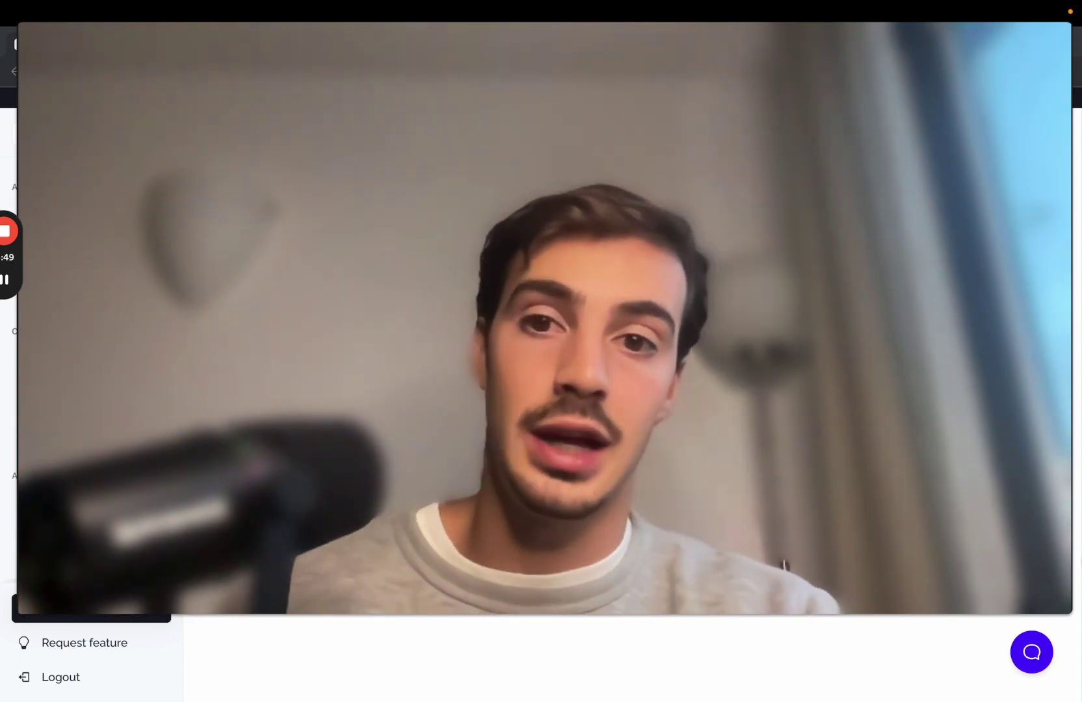
left_click(545, 614)
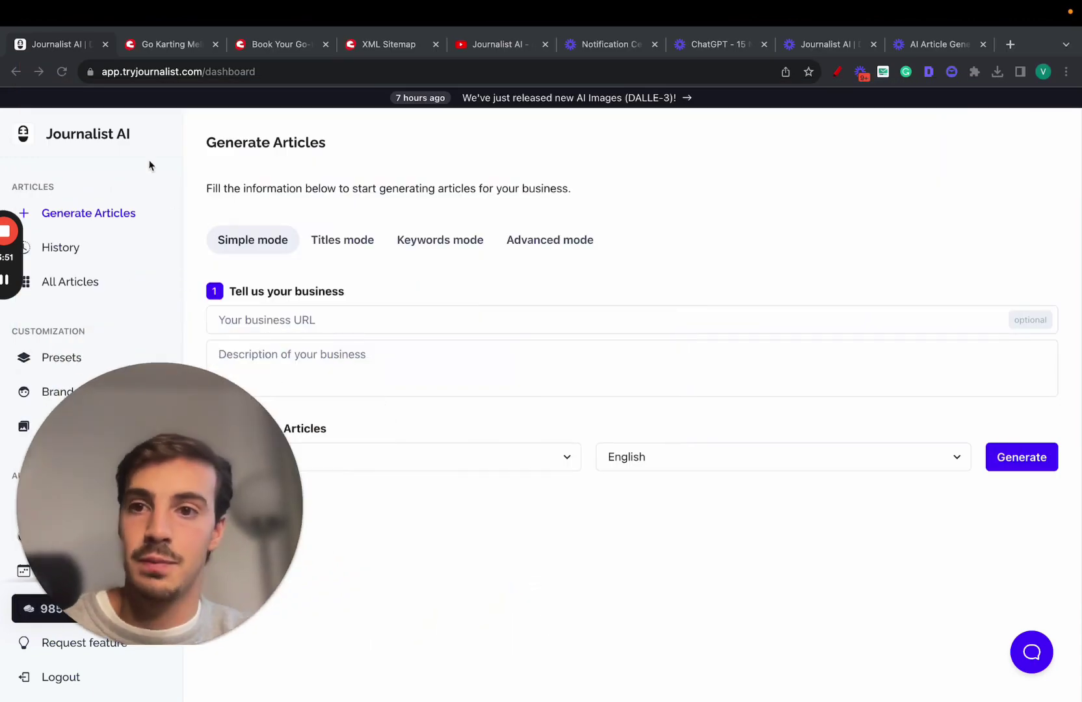
Step: Highlight "tryjournalist" in the site address and open the support chat for sending a message
double_click(173, 73)
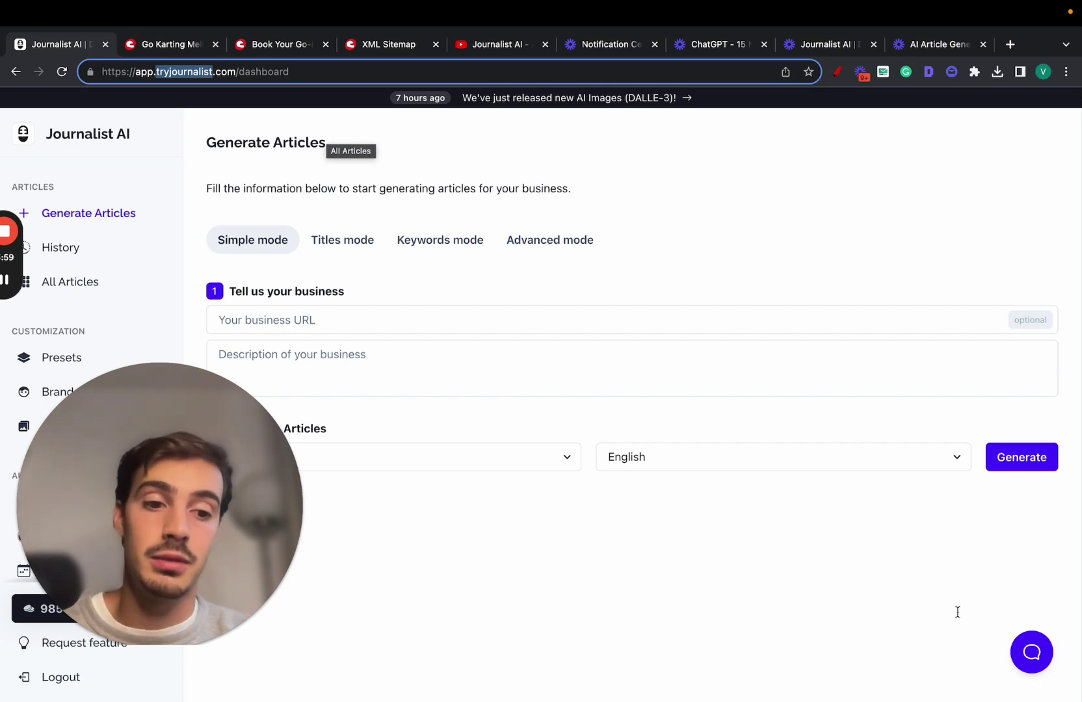
left_click(1032, 652)
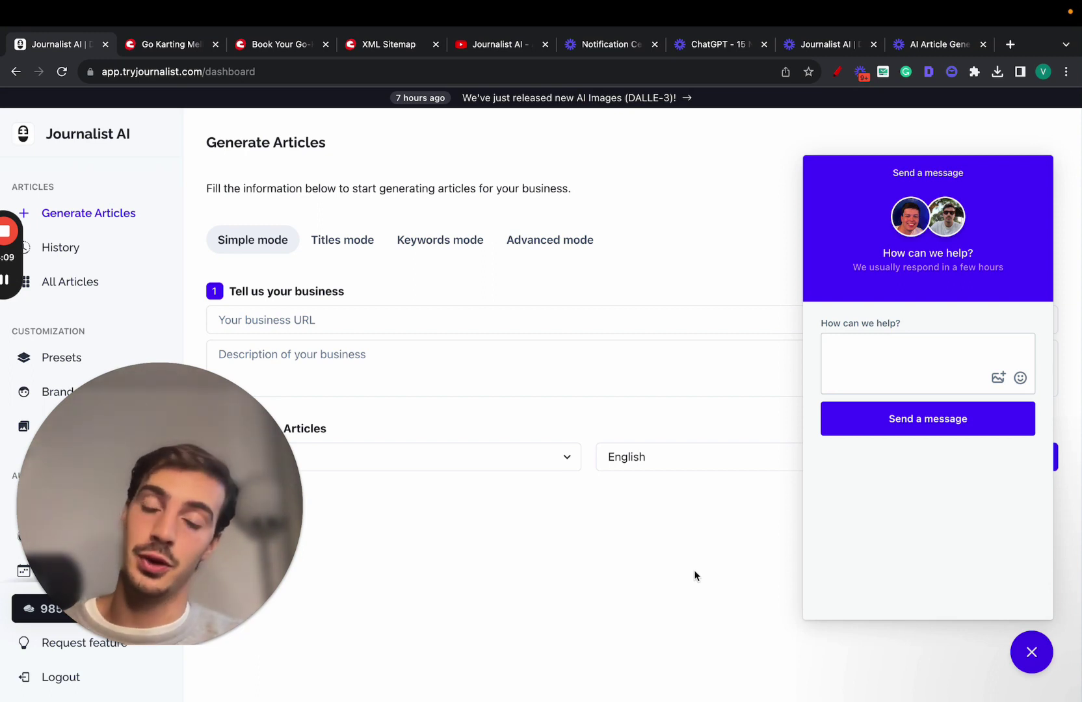
left_click_drag(284, 507, 615, 251)
mouse_move(9, 241)
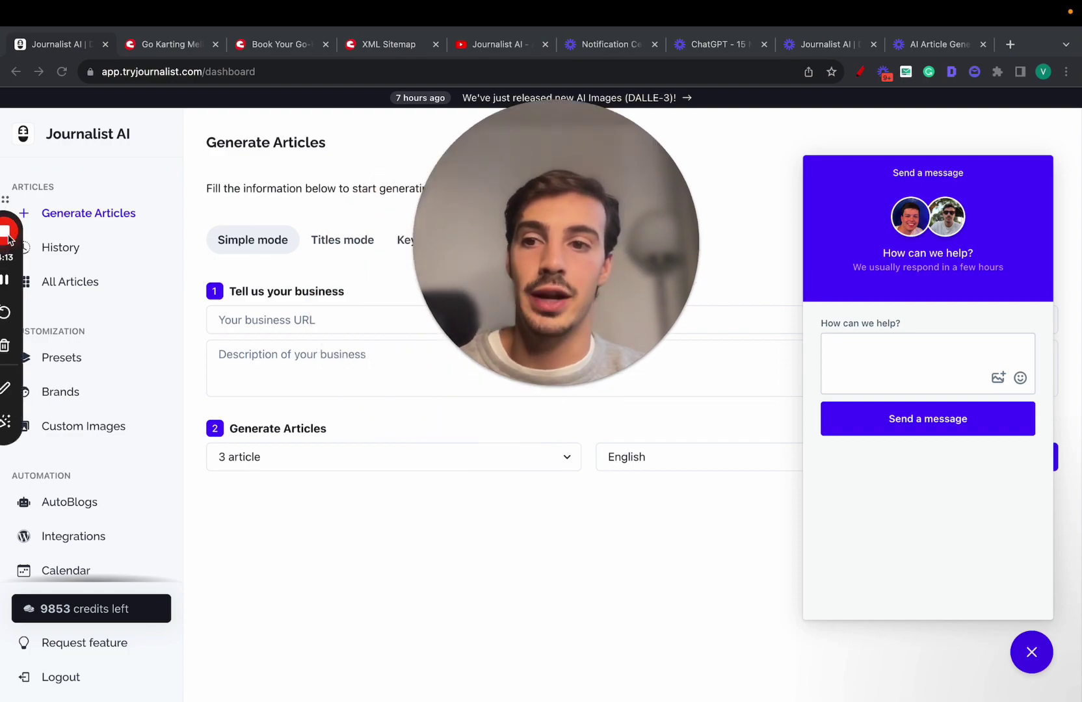